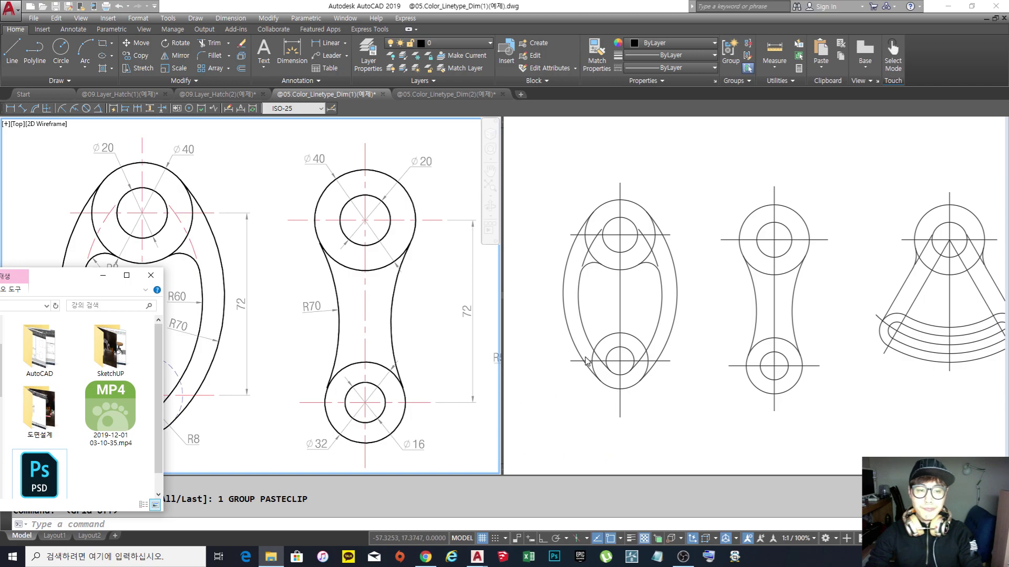
# Examine the dimensioned reference drawings of the link parts and compare them with the undimensioned copies.
pyautogui.click(561, 365)
pyautogui.click(289, 333)
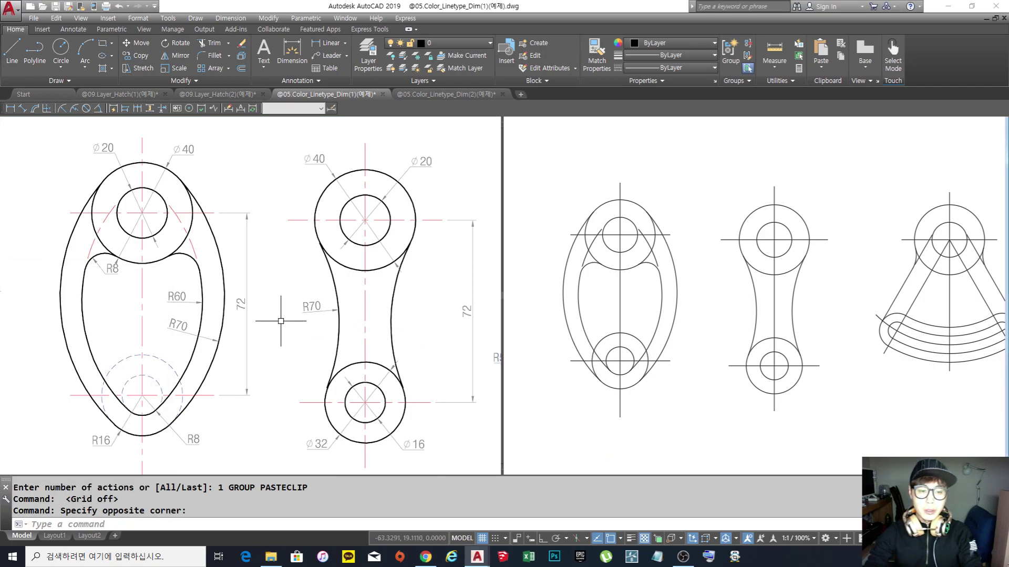
pyautogui.scroll(-5, 288, 334)
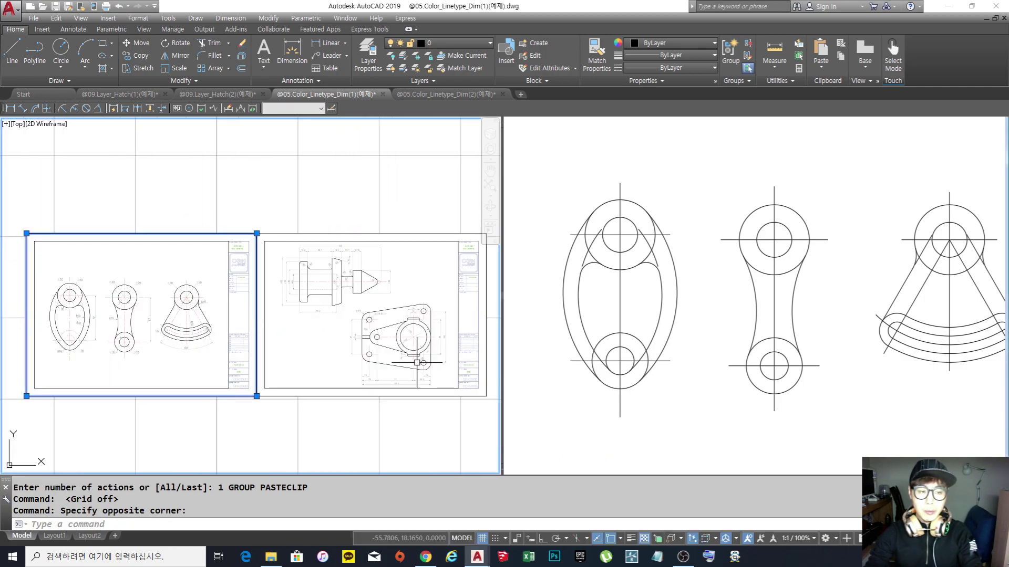
pyautogui.press('Escape')
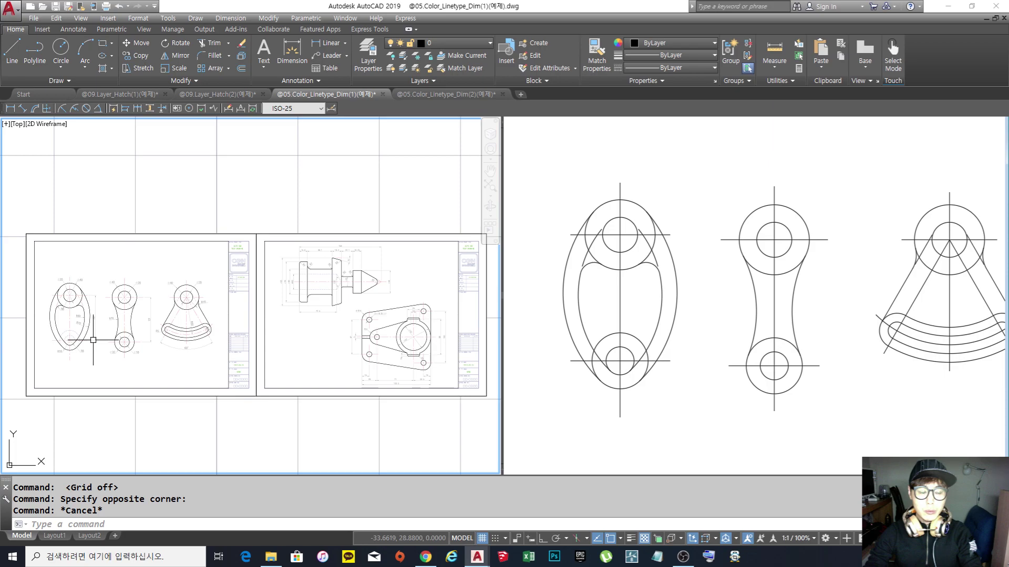
pyautogui.moveTo(93, 347); pyautogui.dragTo(263, 353, button='middle')
pyautogui.scroll(5, 219, 337)
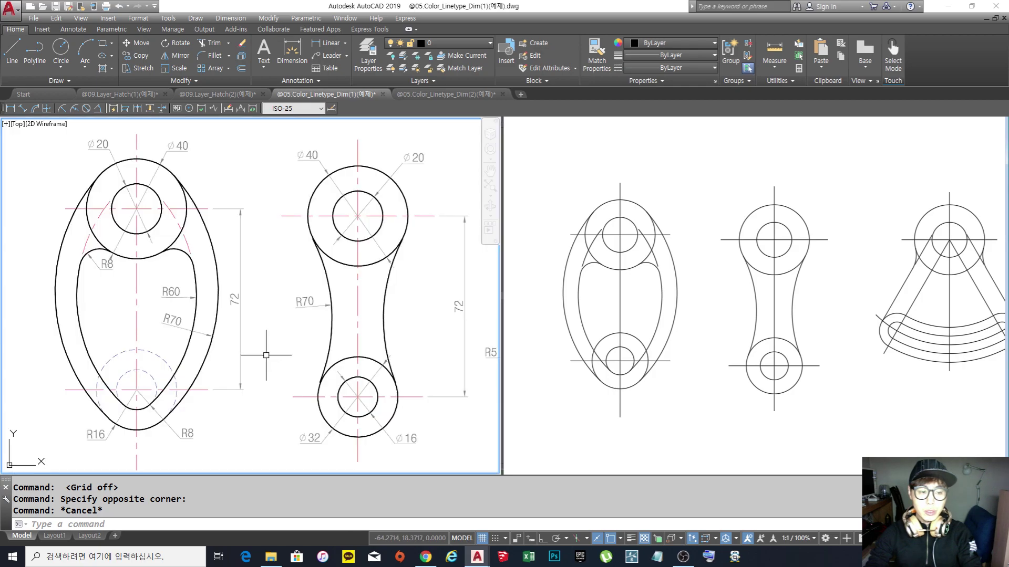
pyautogui.moveTo(291, 318); pyautogui.dragTo(292, 322, button='middle')
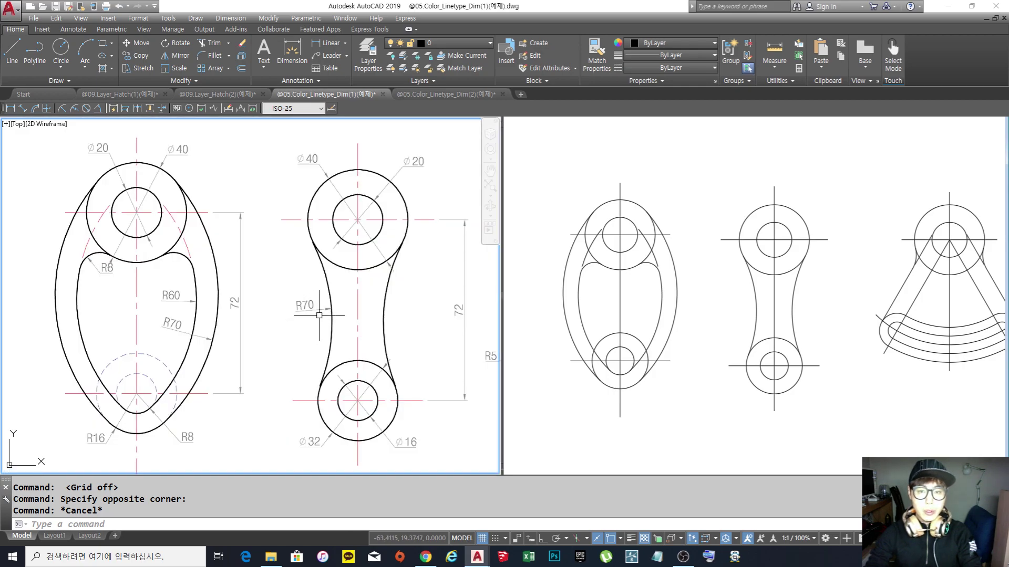
pyautogui.click(691, 202)
pyautogui.moveTo(638, 268)
pyautogui.mouseDown(button='middle')
pyautogui.moveTo(640, 252)
pyautogui.moveTo(619, 247)
pyautogui.mouseUp(button='middle')
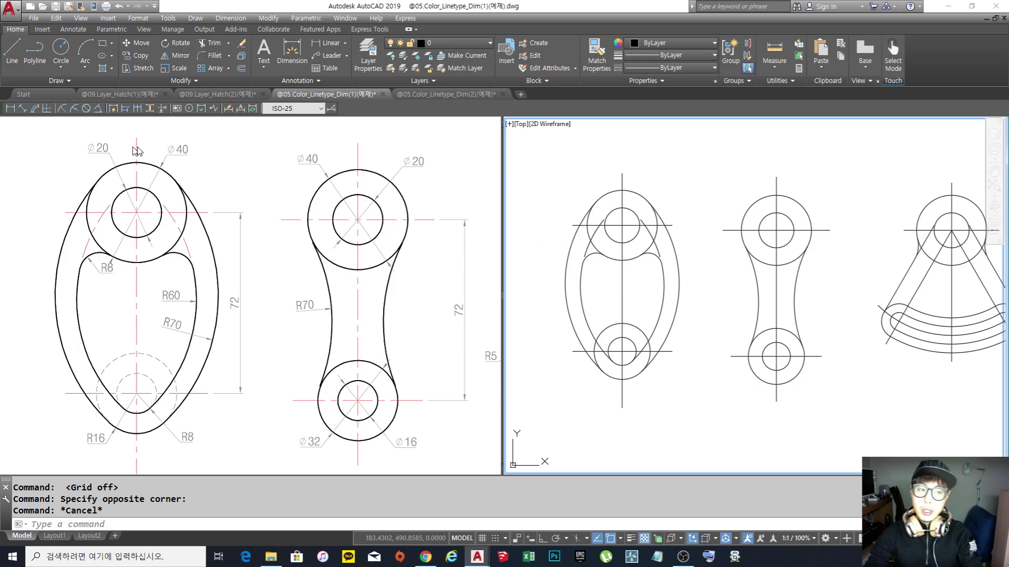
pyautogui.click(224, 232)
pyautogui.moveTo(194, 190); pyautogui.dragTo(266, 219, button='middle')
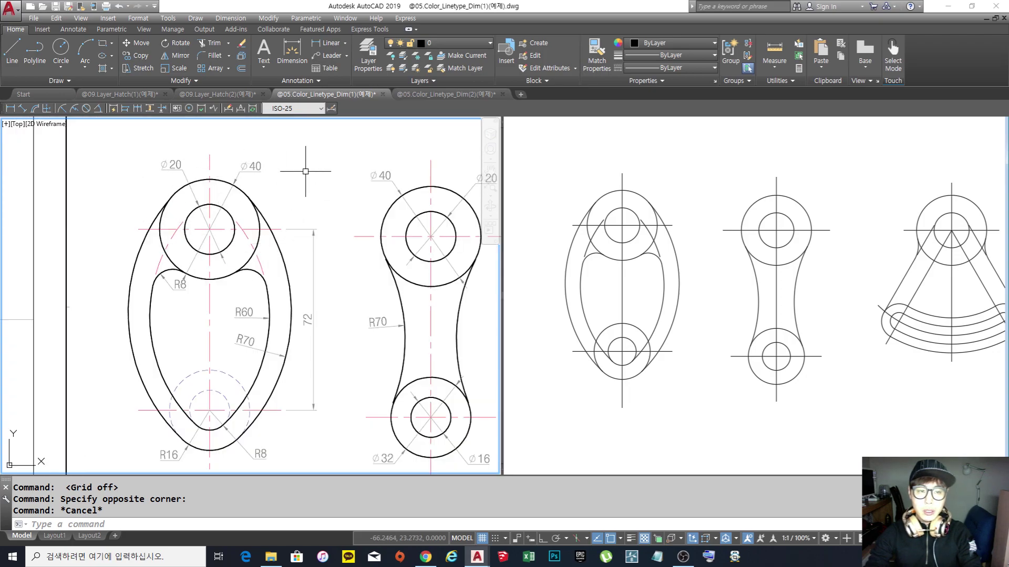
pyautogui.click(558, 198)
pyautogui.click(581, 160)
pyautogui.press('Escape')
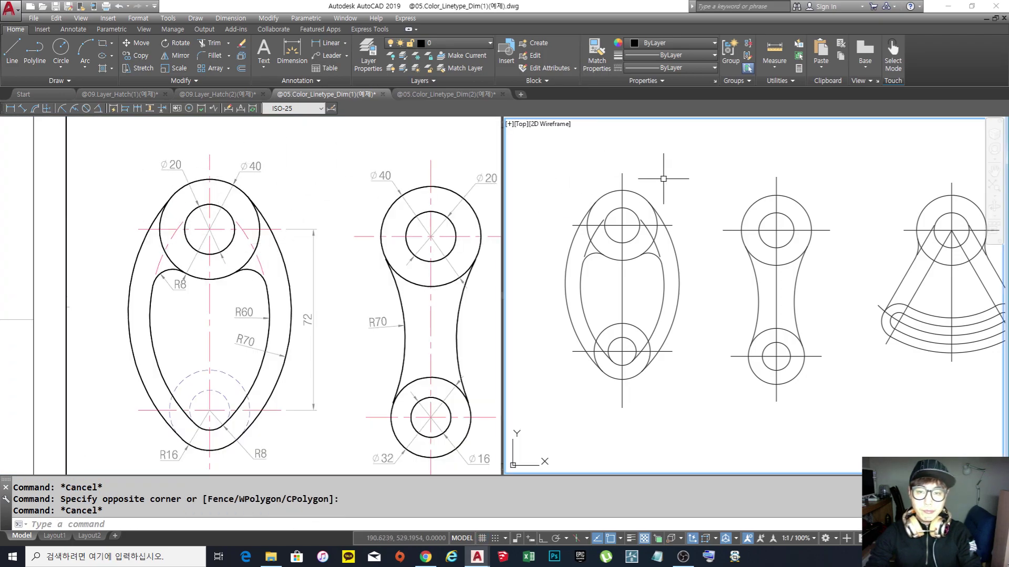
# Add a diameter dimension to the upper outer circle of the first undimensioned link, placing its text outside the circle at the upper right.
pyautogui.moveTo(632, 195); pyautogui.dragTo(633, 224, button='middle')
pyautogui.scroll(3, 632, 223)
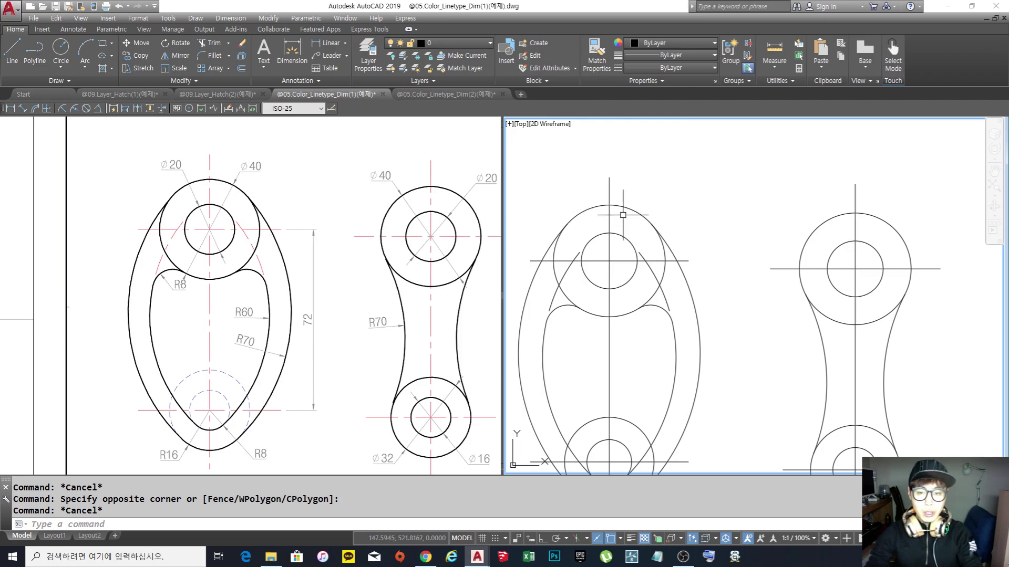
pyautogui.write('ddi')
pyautogui.press('Return')
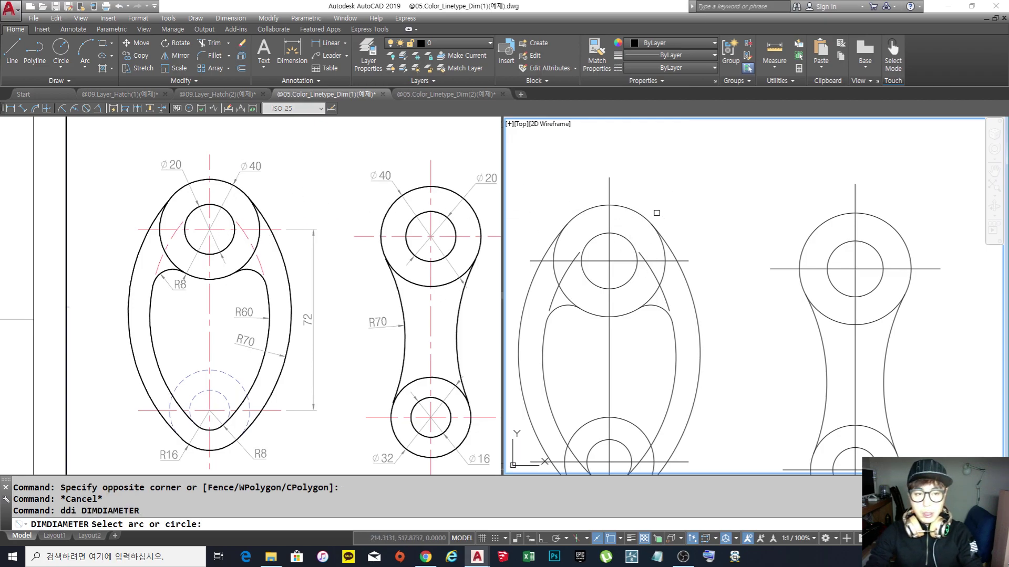
pyautogui.click(644, 214)
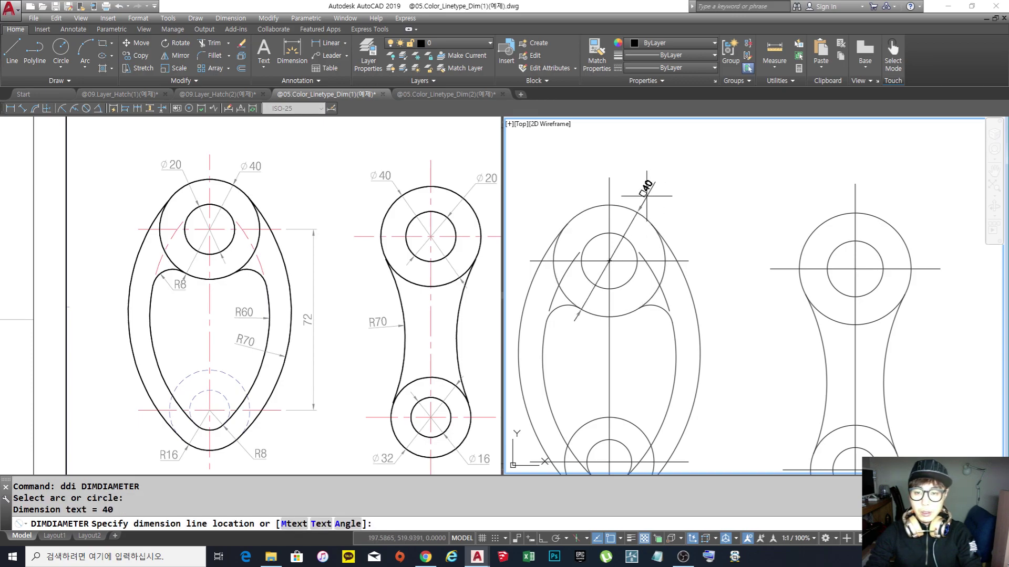
pyautogui.click(639, 192)
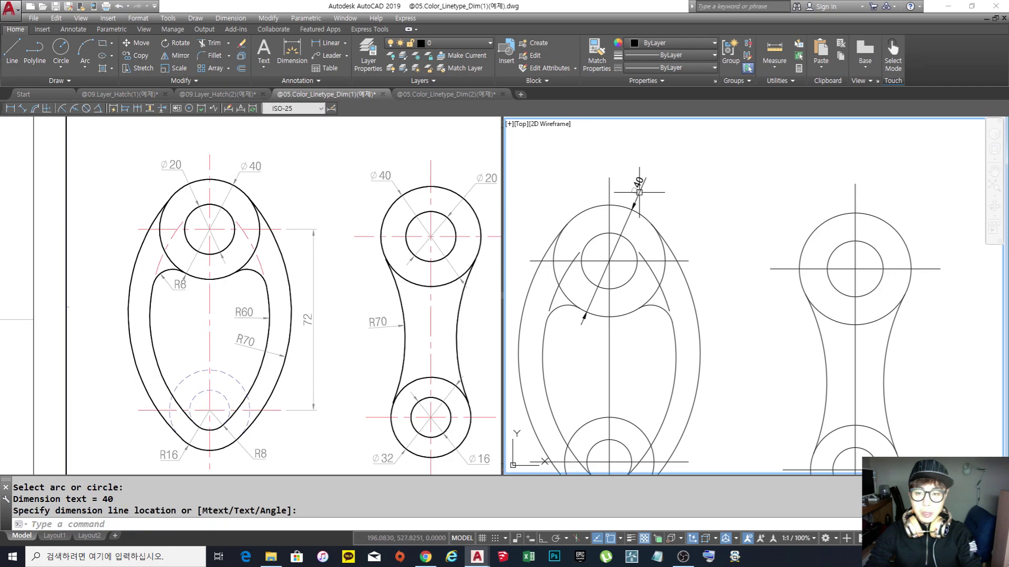
# Open the ISO-25 dimension style for modification and bring up the settings of its Standard text style.
pyautogui.scroll(2, 642, 231)
pyautogui.moveTo(642, 241); pyautogui.dragTo(641, 252, button='middle')
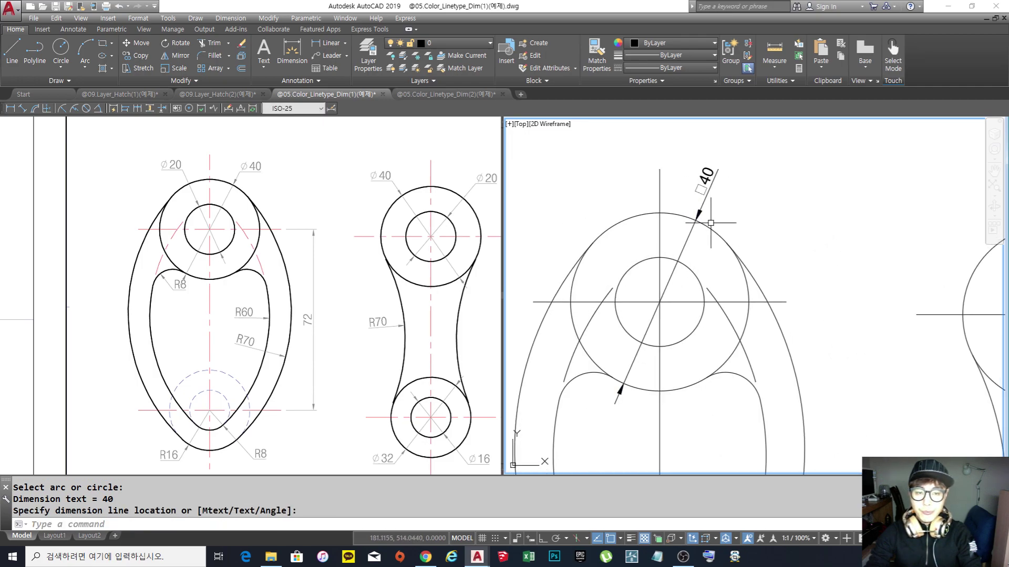
pyautogui.scroll(5, 709, 176)
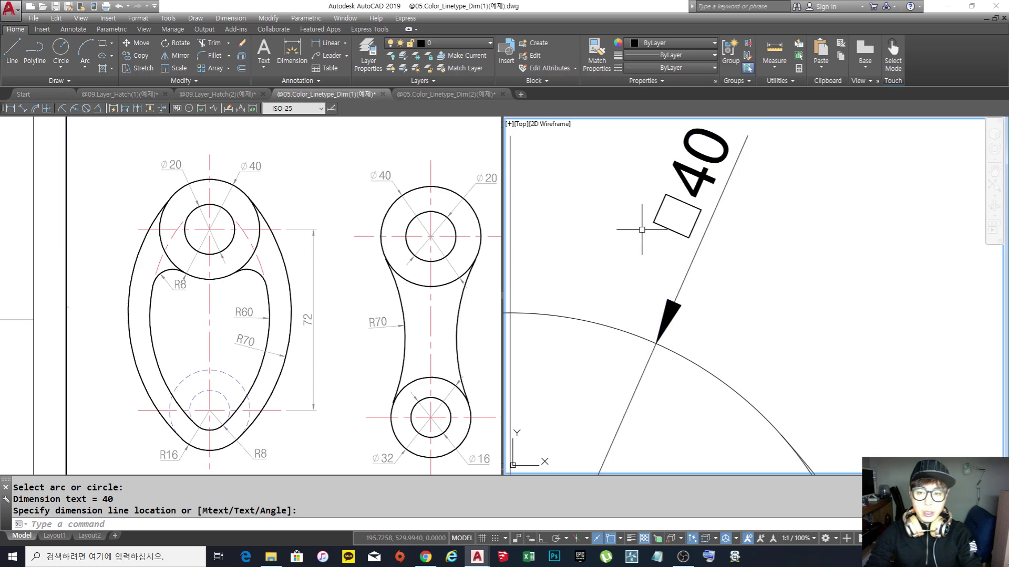
pyautogui.scroll(-5, 690, 200)
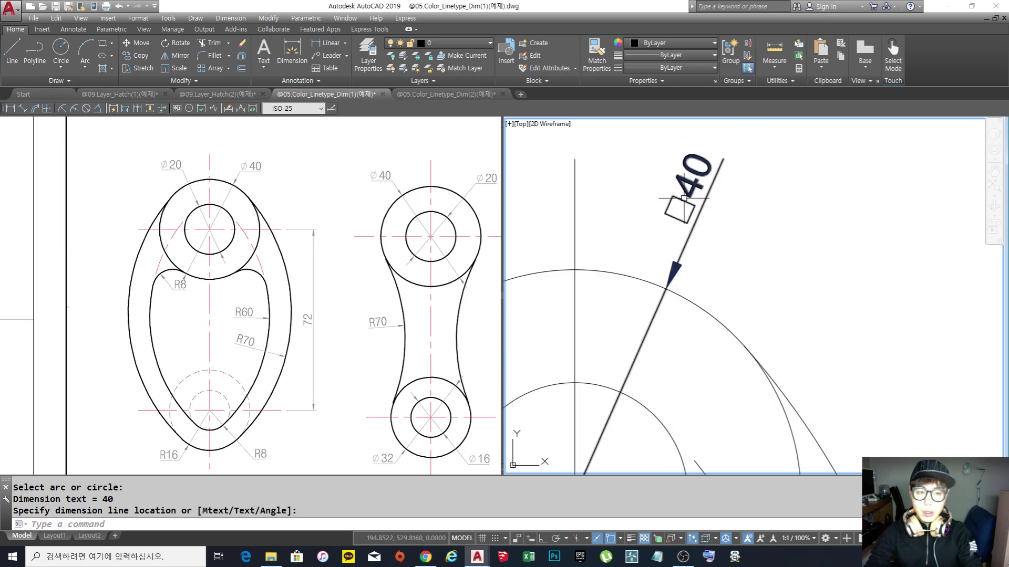
pyautogui.scroll(3, 718, 223)
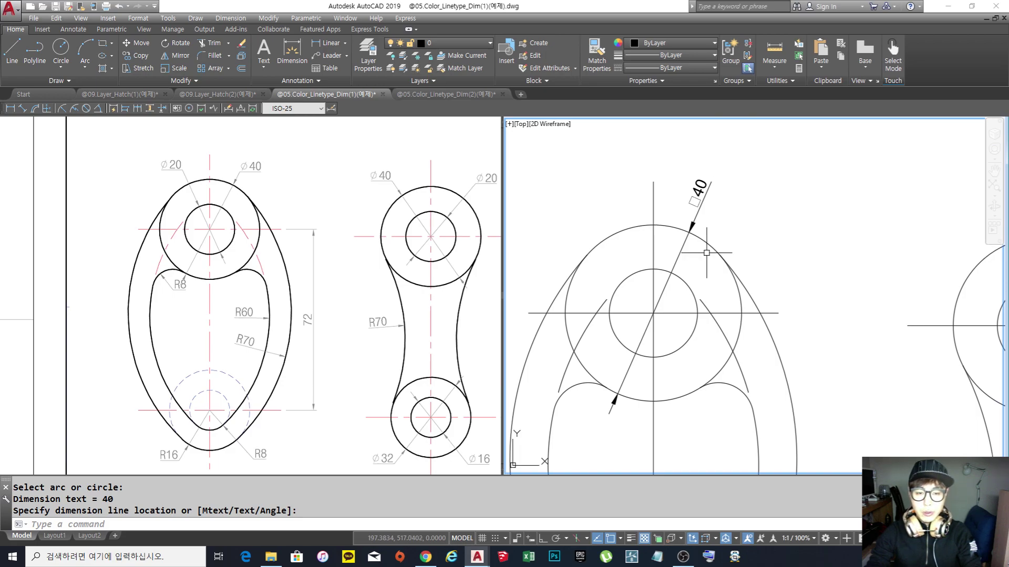
pyautogui.moveTo(763, 247); pyautogui.dragTo(755, 249, button='middle')
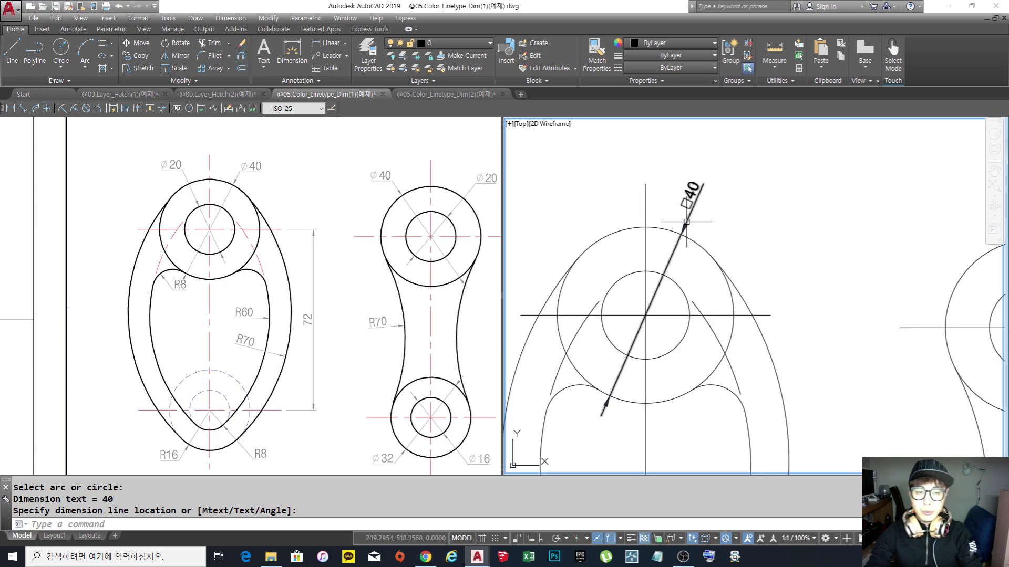
pyautogui.write('D')
pyautogui.press('Return')
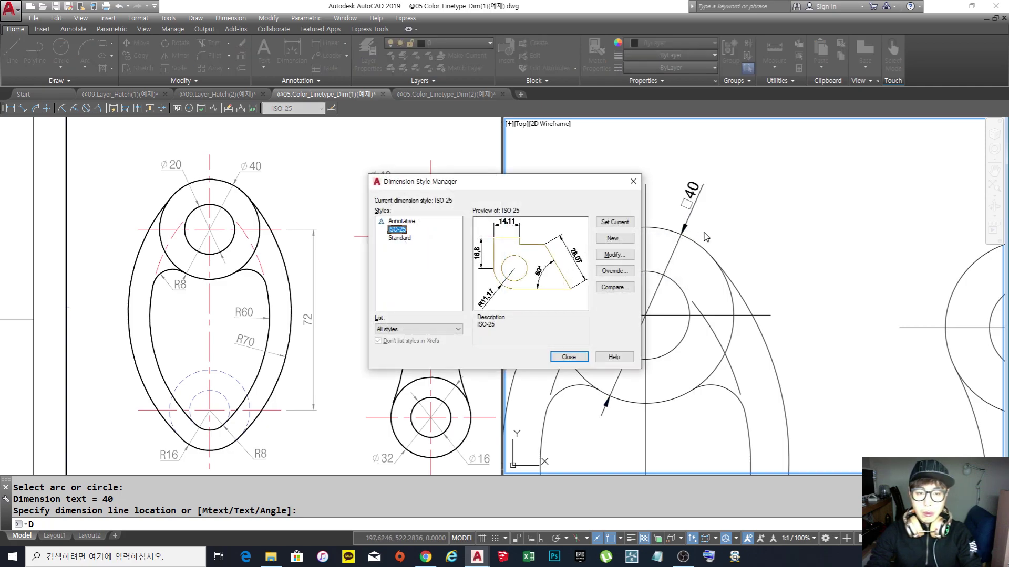
pyautogui.click(616, 255)
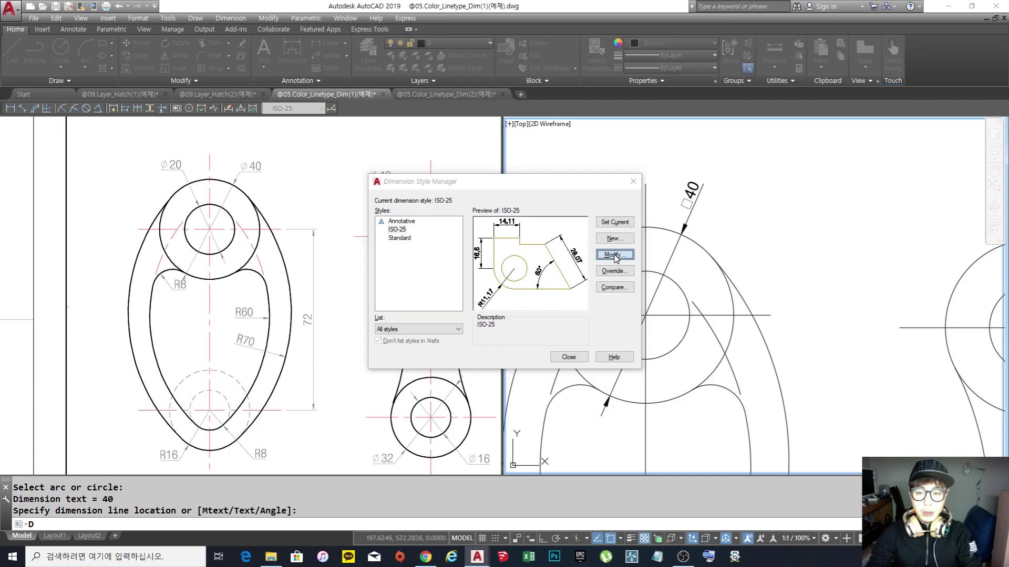
pyautogui.click(442, 171)
pyautogui.click(426, 171)
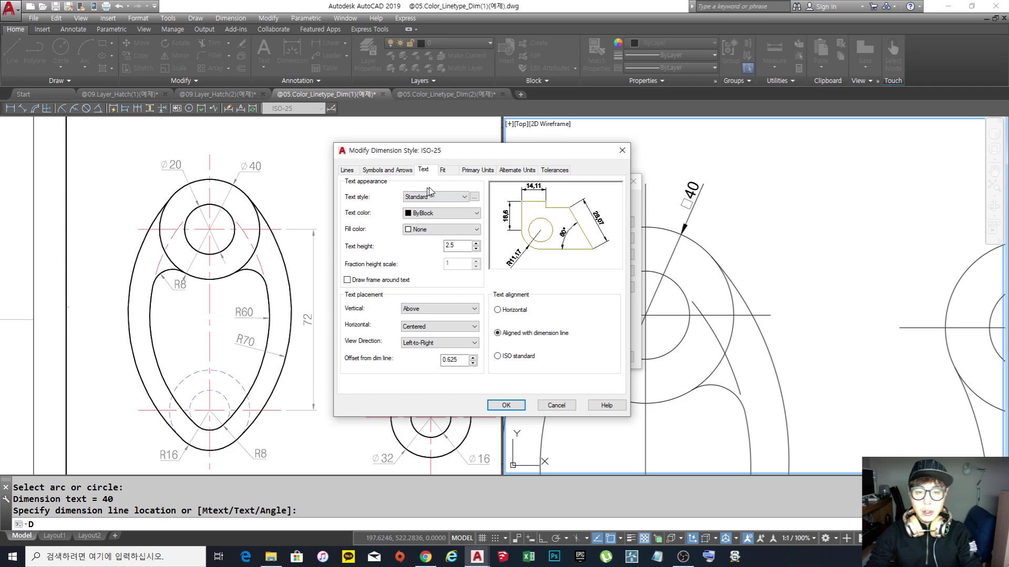
pyautogui.click(475, 198)
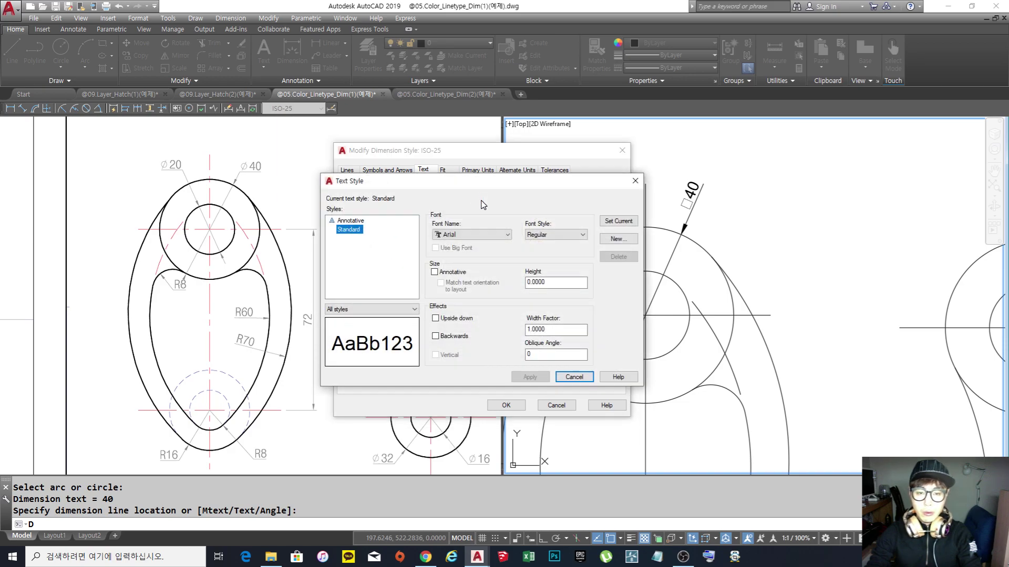
# Set the Standard text style's font to 돋움체, apply it and save the ISO-25 dimension style.
pyautogui.click(508, 236)
pyautogui.moveTo(550, 289); pyautogui.dragTo(549, 258)
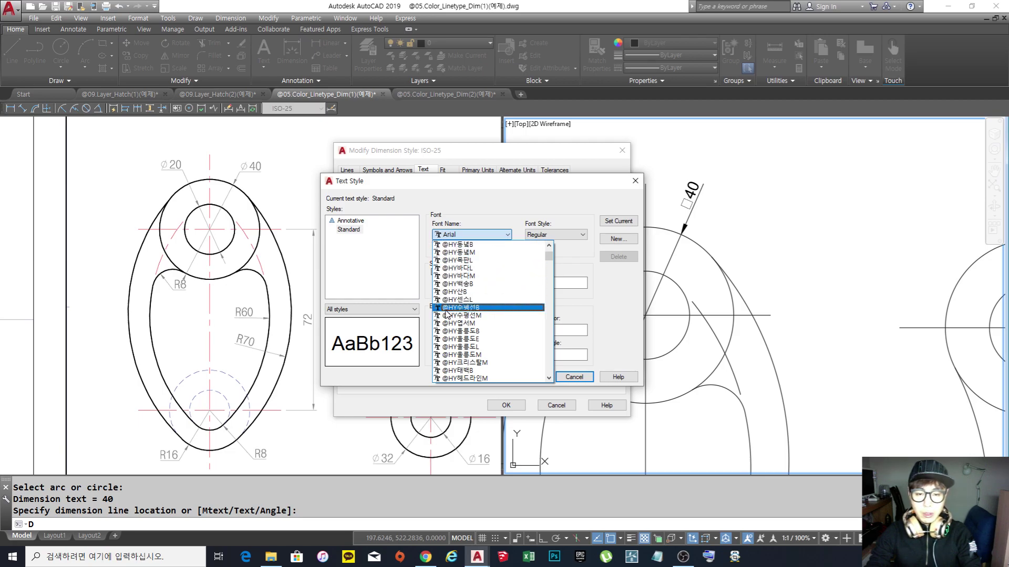
pyautogui.moveTo(549, 256); pyautogui.dragTo(555, 312)
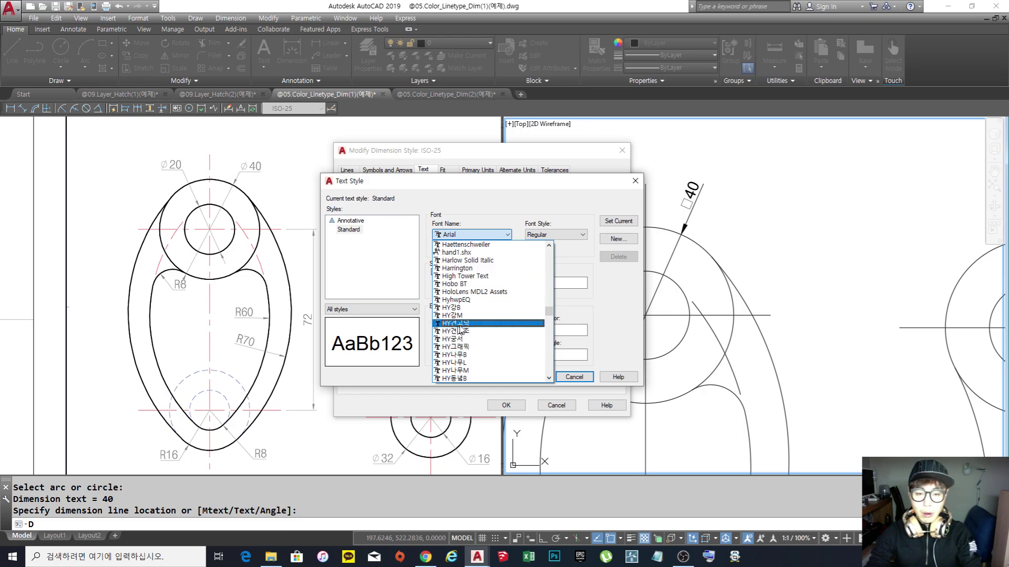
pyautogui.moveTo(549, 314); pyautogui.dragTo(551, 248)
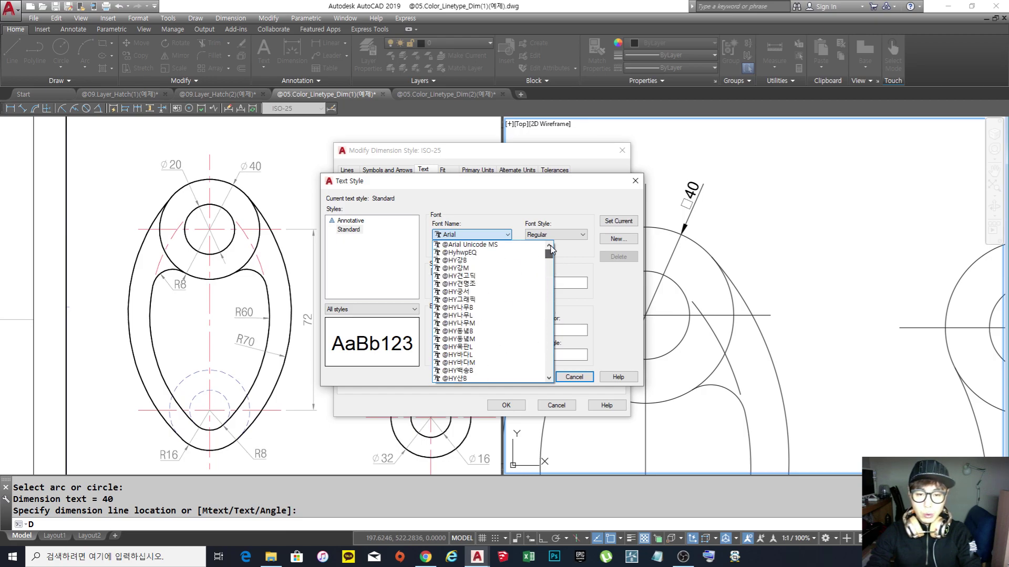
pyautogui.scroll(-10, 499, 292)
pyautogui.scroll(-9, 493, 297)
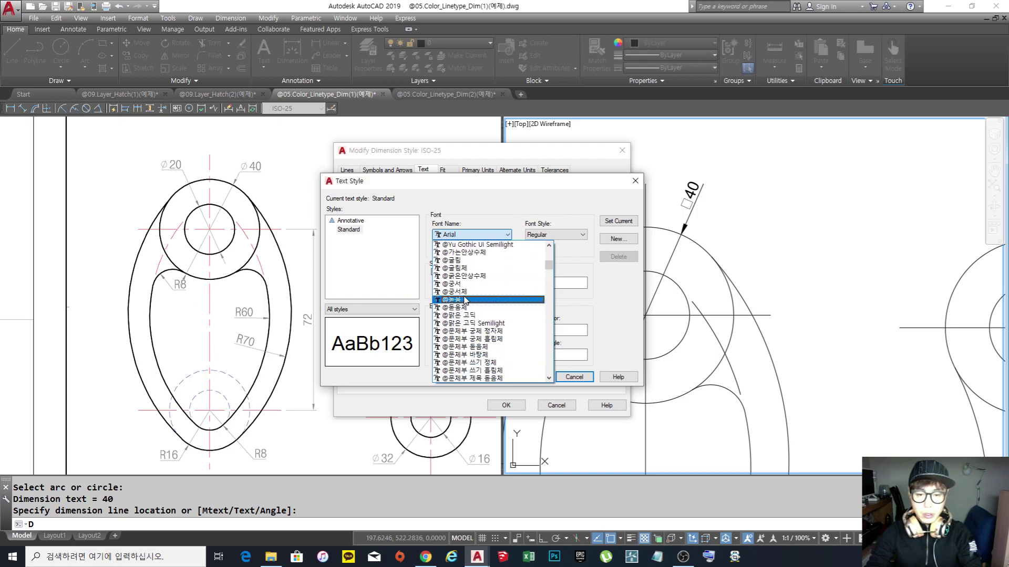
pyautogui.moveTo(549, 264); pyautogui.dragTo(549, 355)
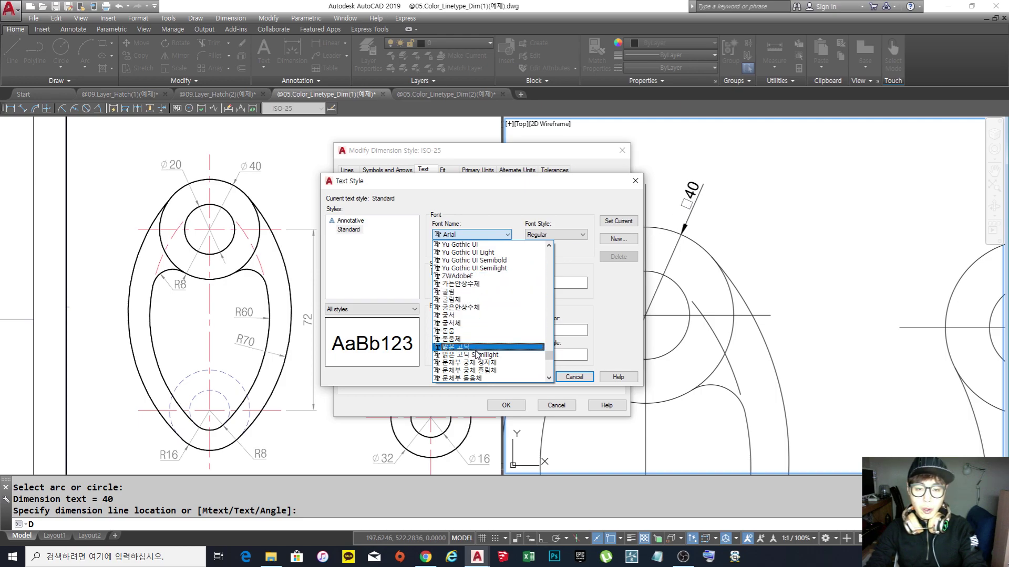
pyautogui.click(459, 340)
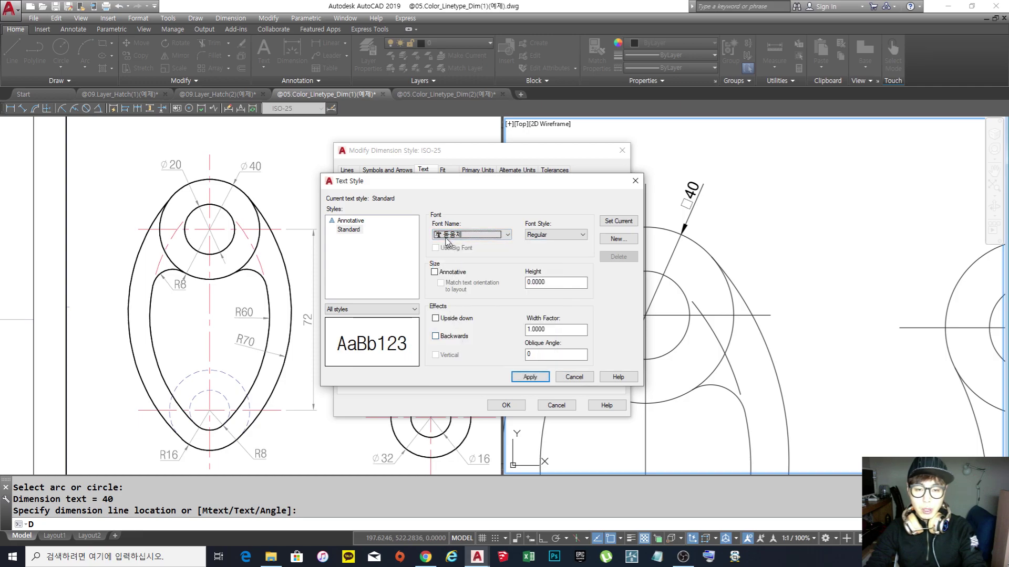
pyautogui.click(527, 378)
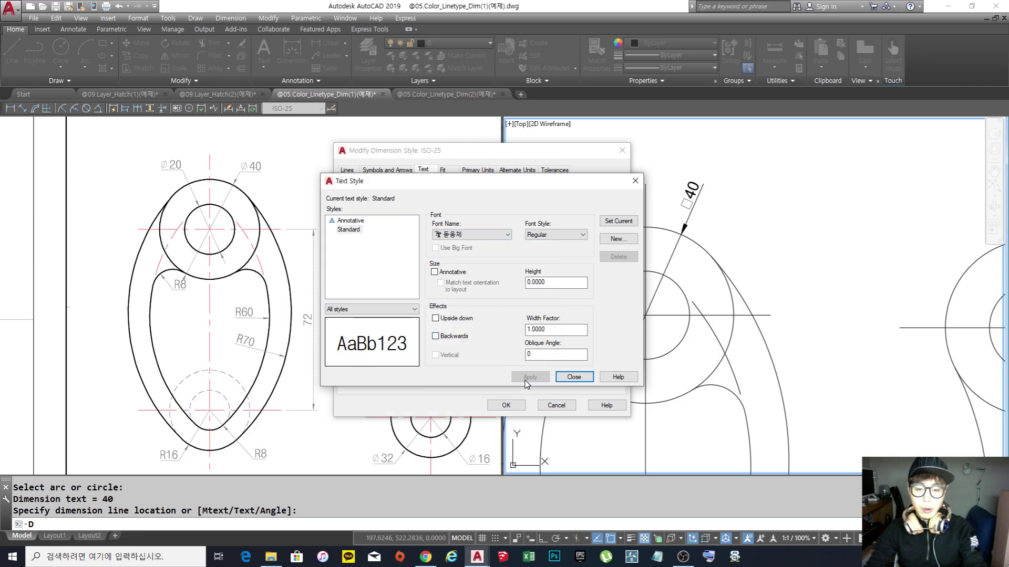
pyautogui.click(574, 377)
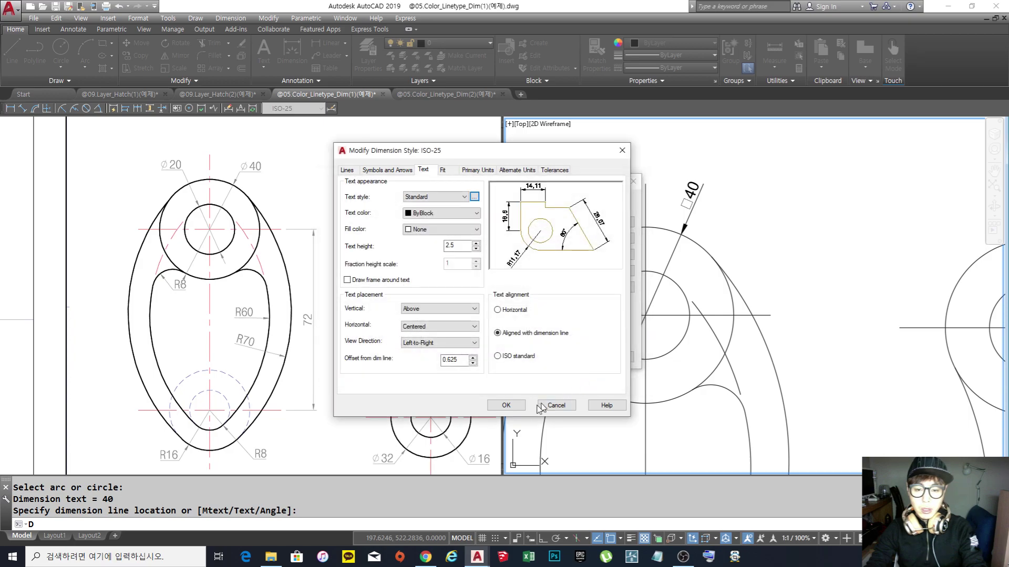
pyautogui.click(508, 407)
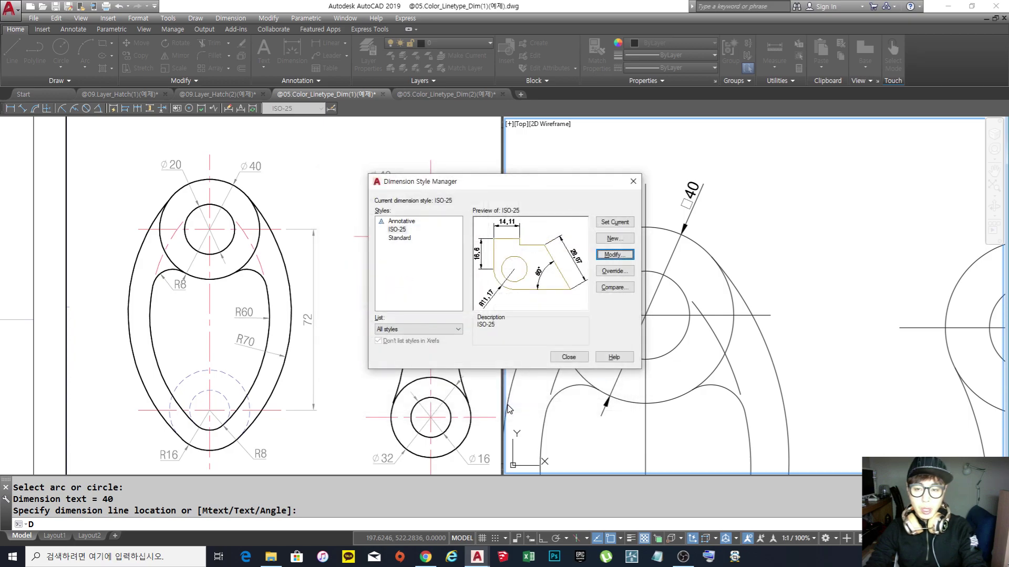
pyautogui.click(569, 356)
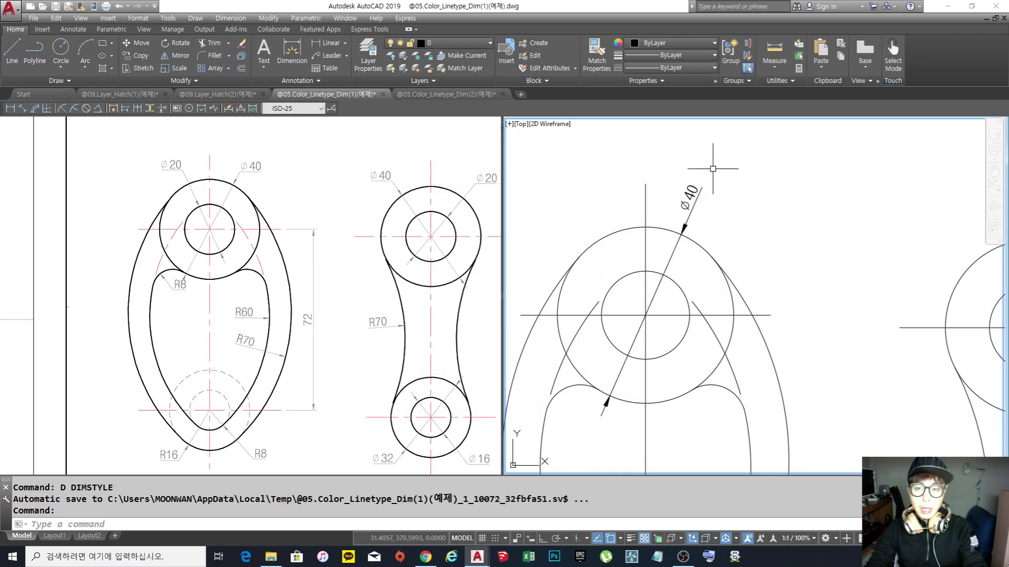
# Set the ISO-25 dimension style's text alignment to ISO standard and save the style.
pyautogui.moveTo(673, 200); pyautogui.dragTo(657, 193, button='middle')
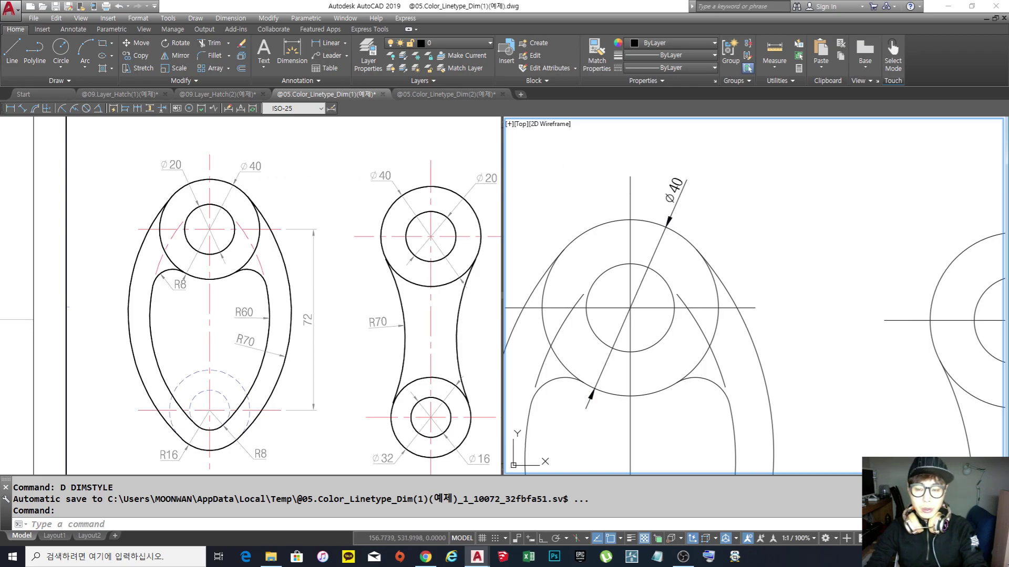
pyautogui.moveTo(709, 211); pyautogui.dragTo(720, 205, button='middle')
pyautogui.write('D')
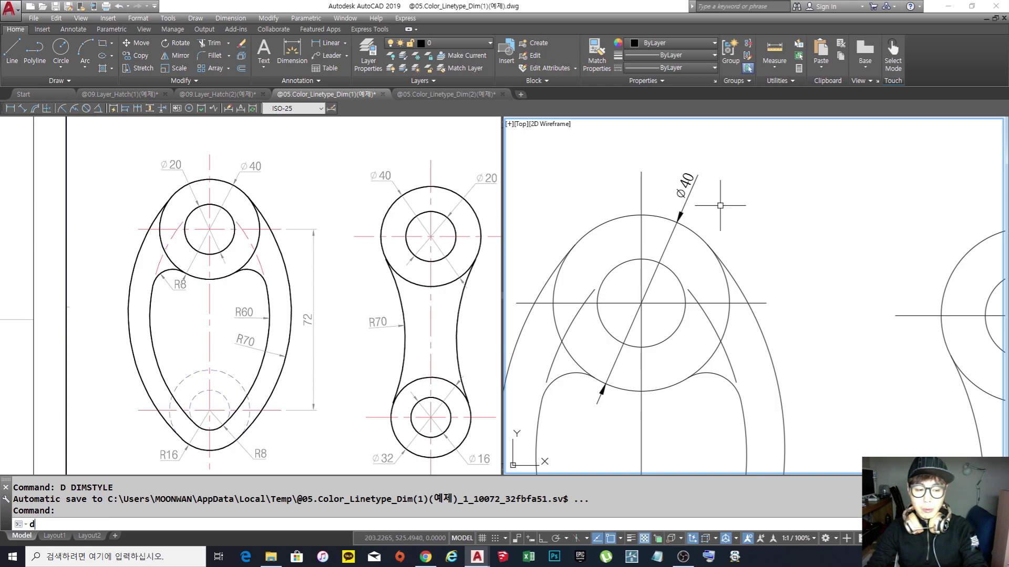
pyautogui.press('Return')
pyautogui.click(613, 254)
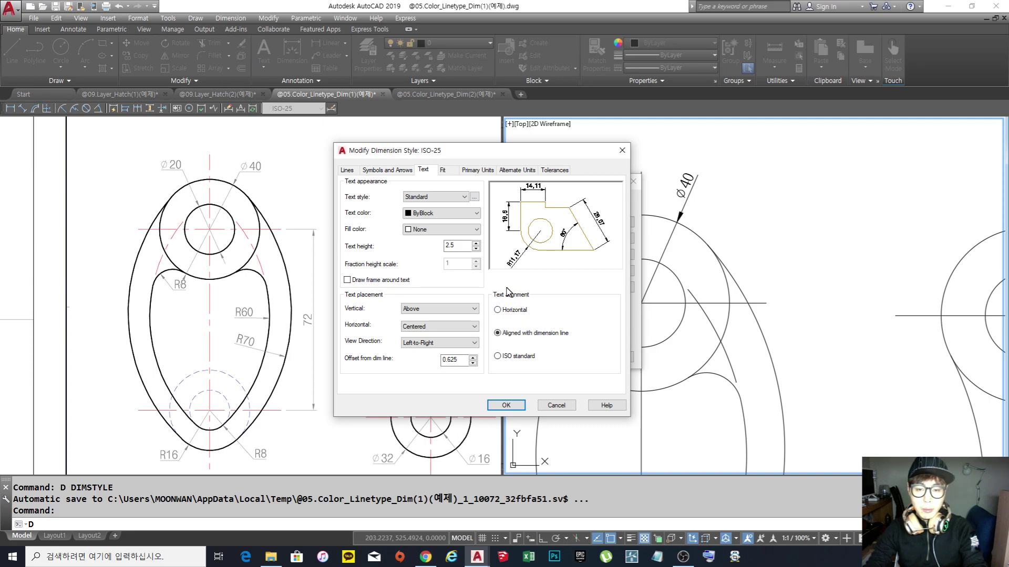
pyautogui.click(498, 357)
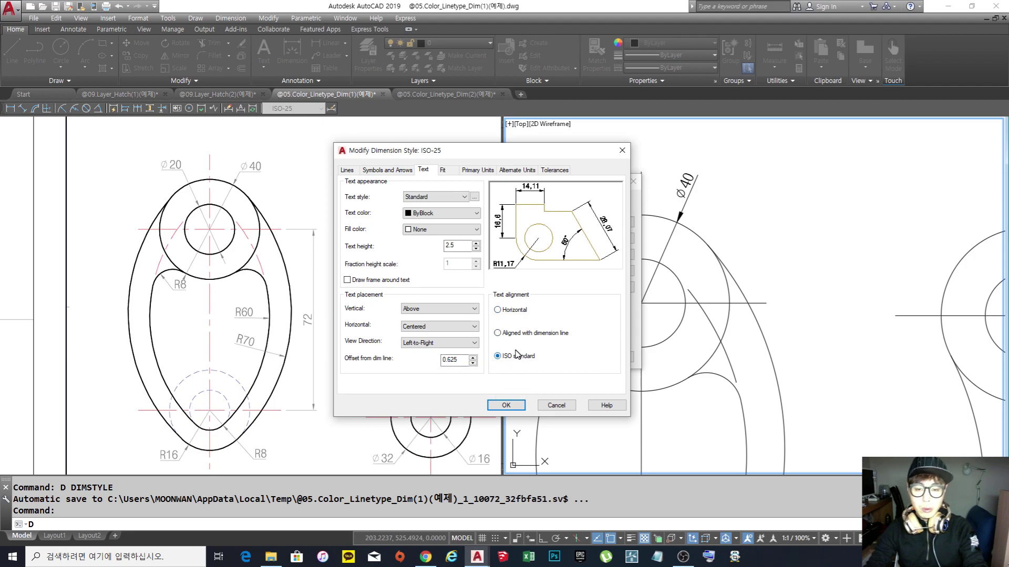
pyautogui.click(497, 311)
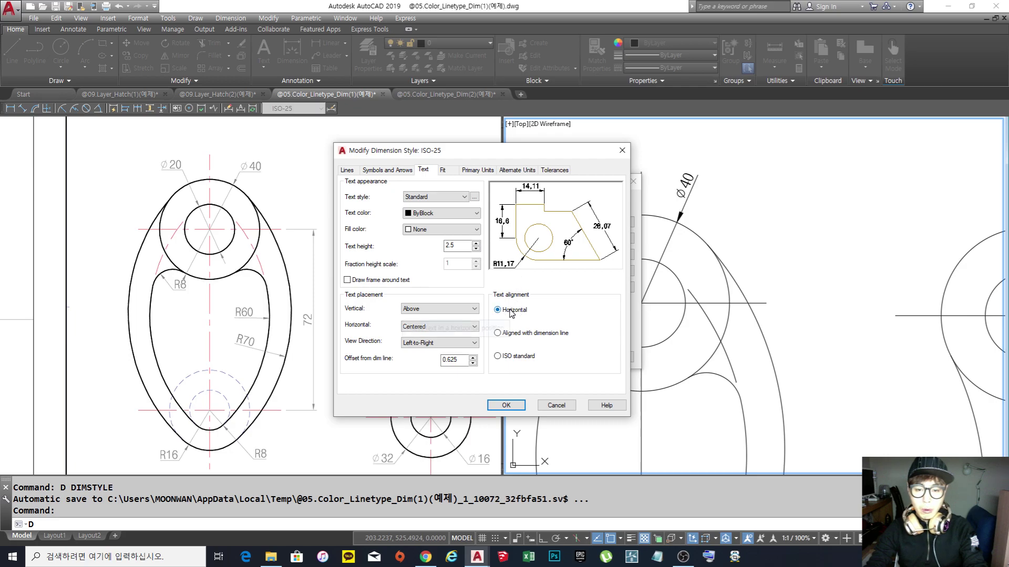
pyautogui.click(498, 334)
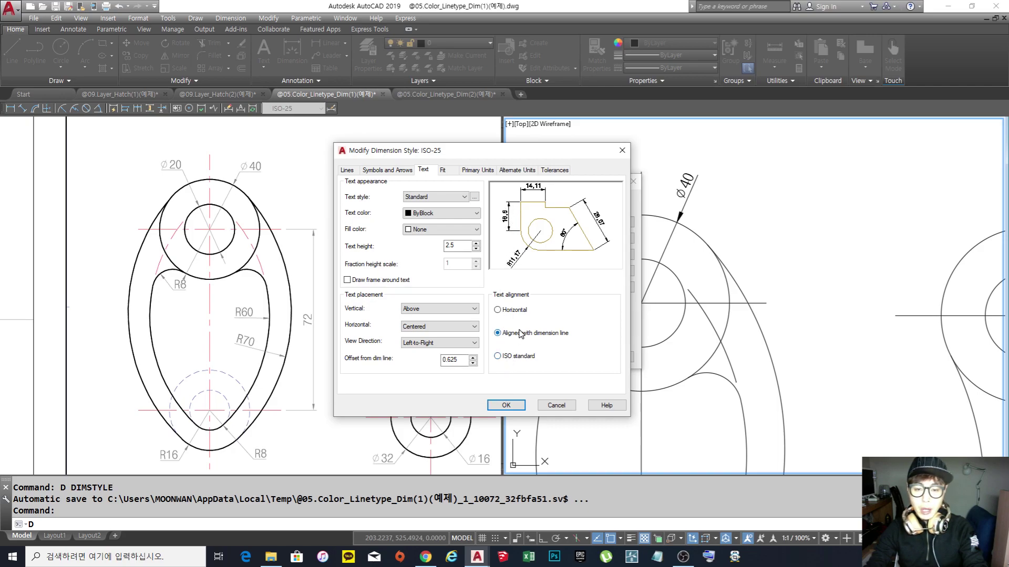
pyautogui.click(505, 357)
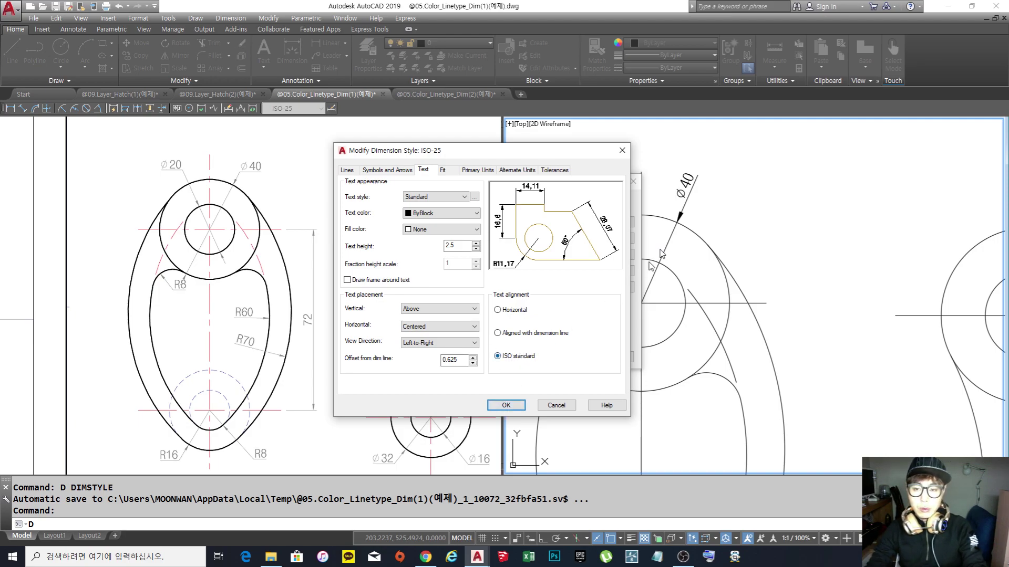
pyautogui.click(507, 407)
pyautogui.click(573, 356)
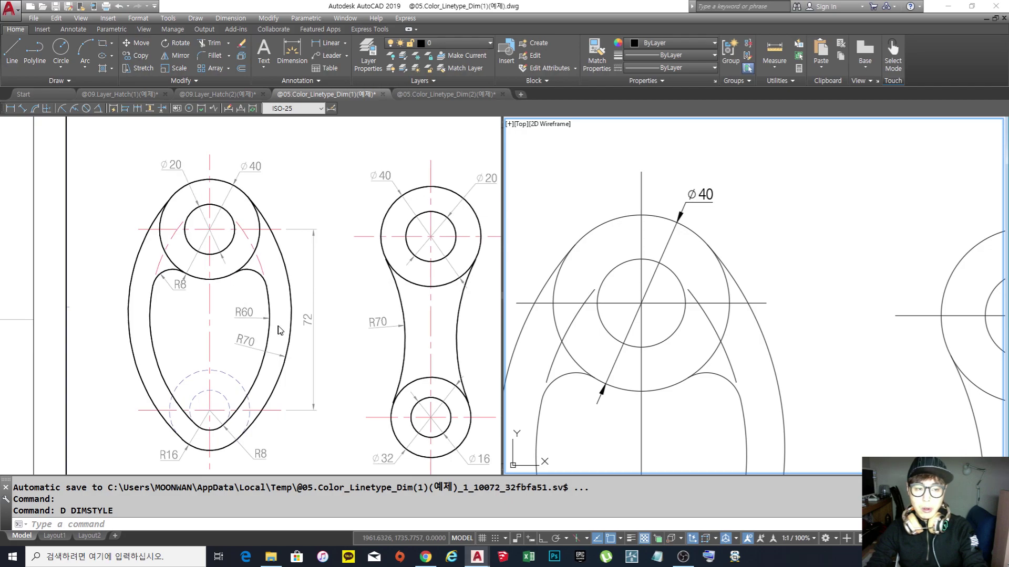
# Add a radius dimension to the left fillet arc beneath the first link's upper circle, placing its text inside the link's opening.
pyautogui.click(566, 218)
pyautogui.moveTo(605, 323)
pyautogui.mouseDown(button='middle')
pyautogui.moveTo(658, 253)
pyautogui.moveTo(640, 266)
pyautogui.mouseUp(button='middle')
pyautogui.click(611, 341)
pyautogui.click(618, 356)
pyautogui.moveTo(618, 357); pyautogui.dragTo(613, 349, button='middle')
pyautogui.write('dr')
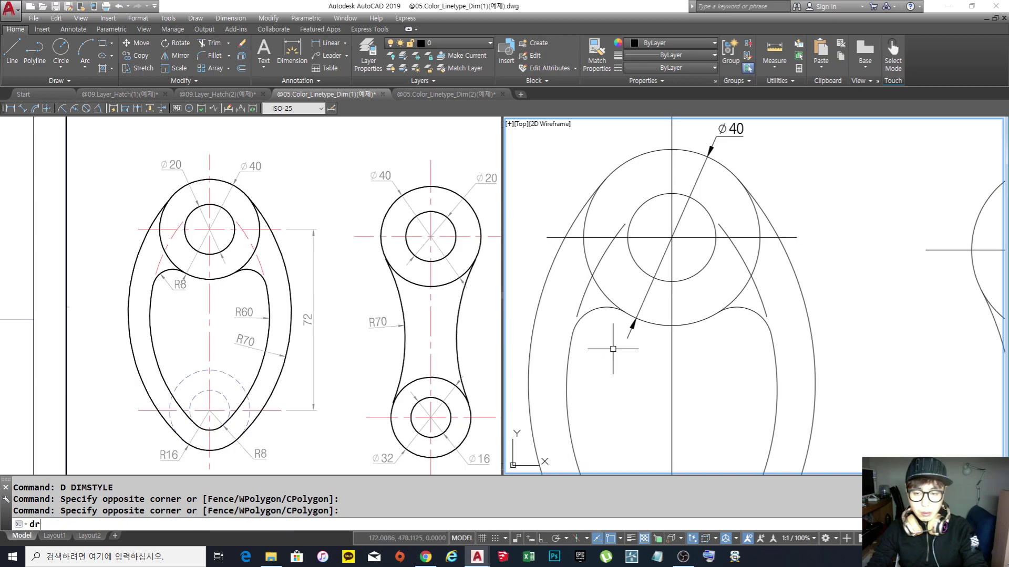
pyautogui.write('a')
pyautogui.press('Return')
pyautogui.click(596, 311)
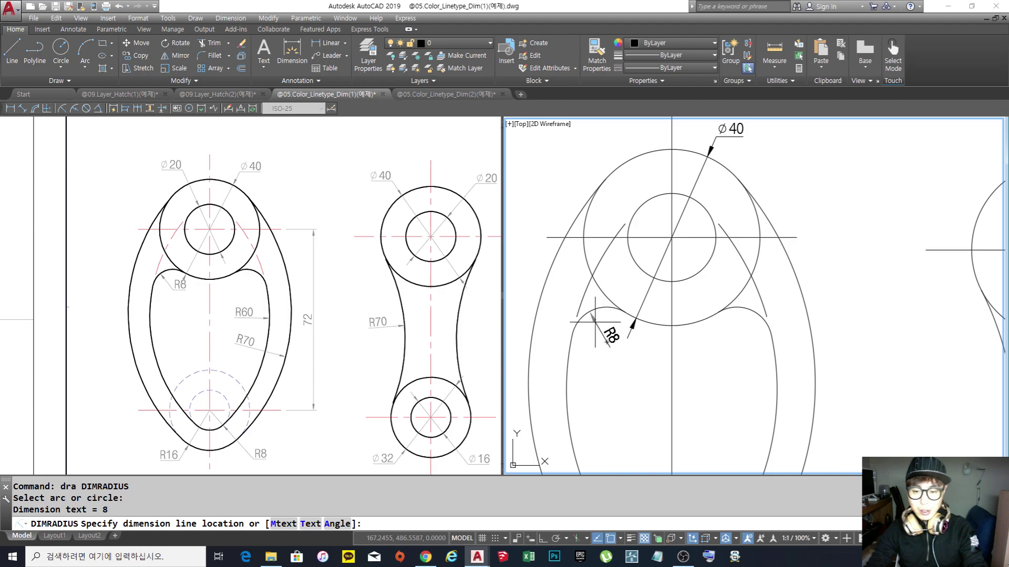
pyautogui.scroll(-4, 594, 322)
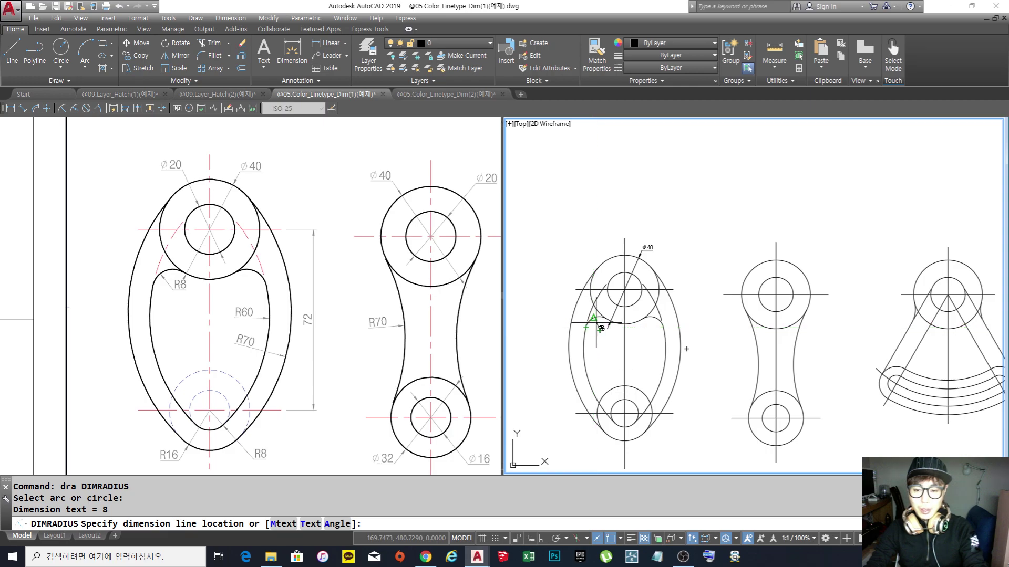
pyautogui.scroll(5, 594, 322)
pyautogui.scroll(2, 593, 324)
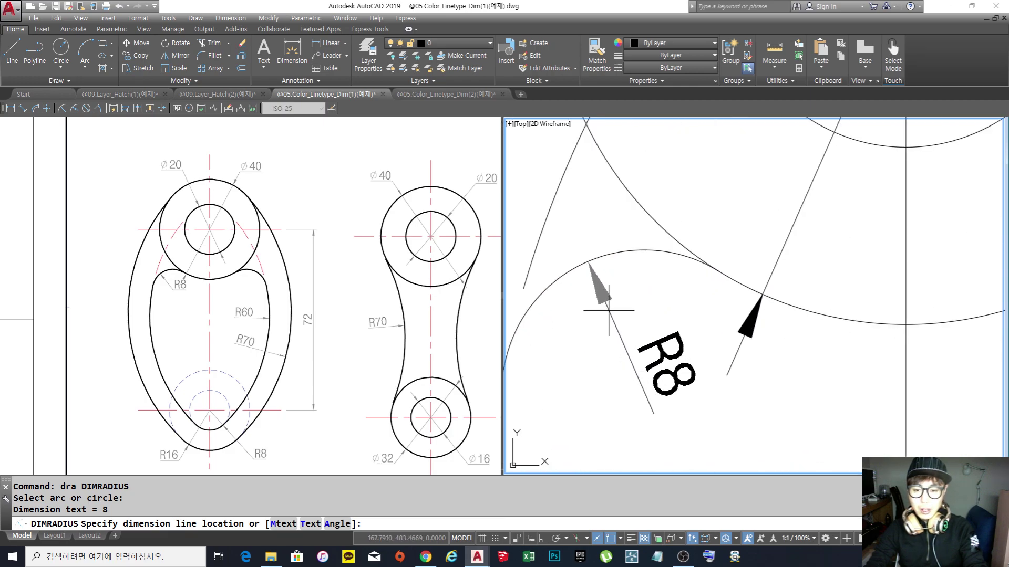
pyautogui.scroll(-2, 599, 315)
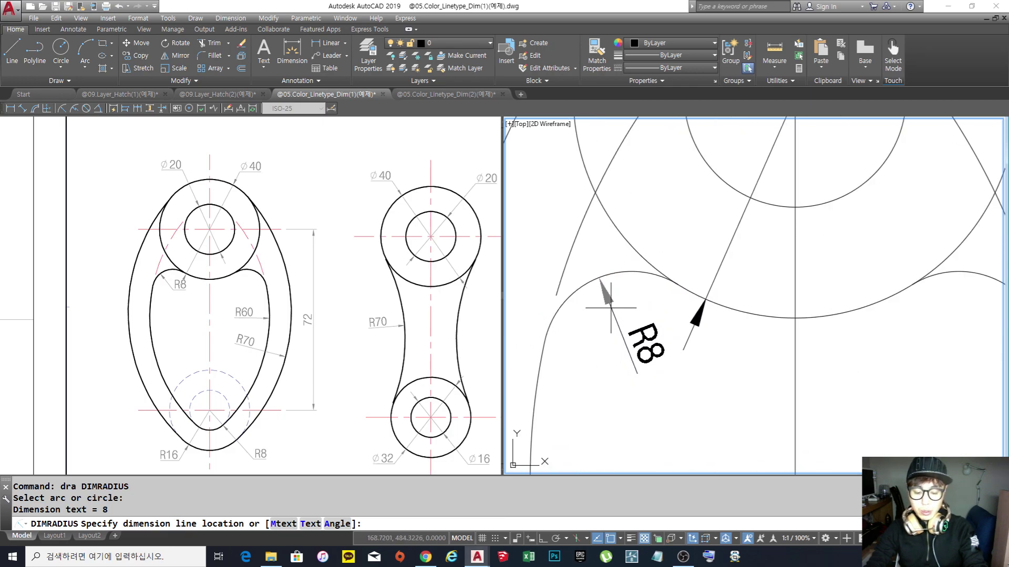
pyautogui.scroll(-4, 628, 310)
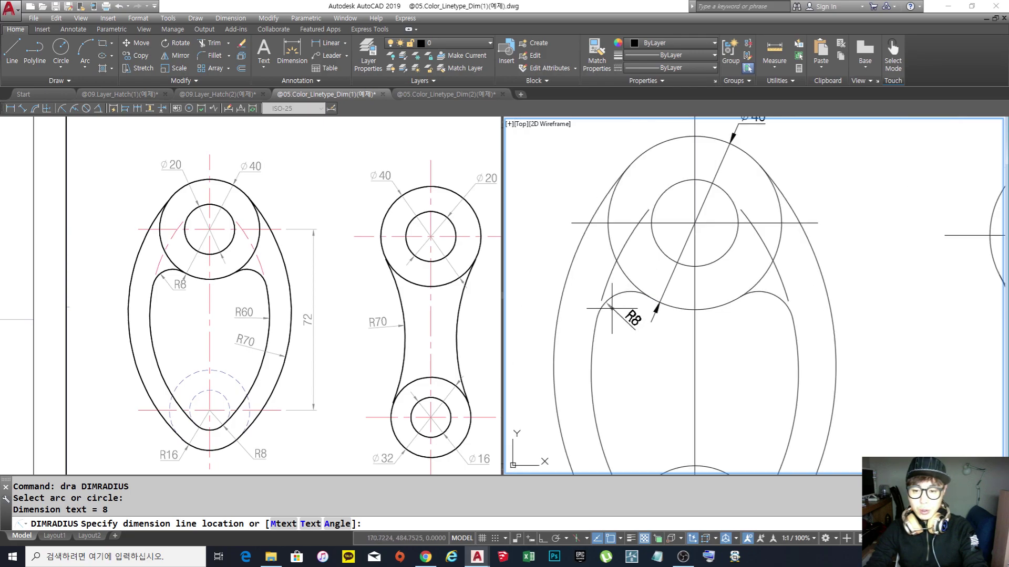
pyautogui.scroll(-5, 624, 313)
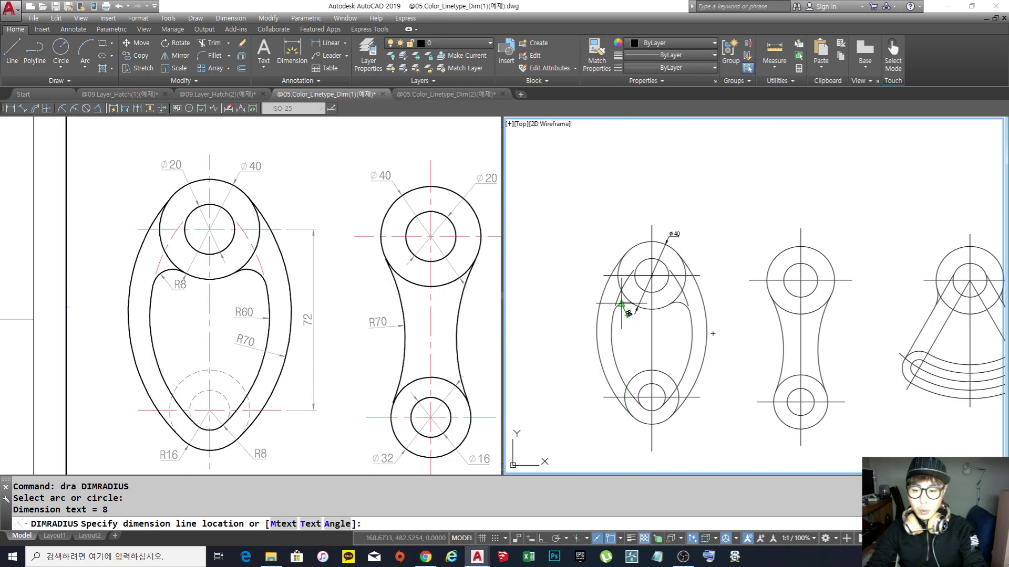
pyautogui.scroll(8, 615, 310)
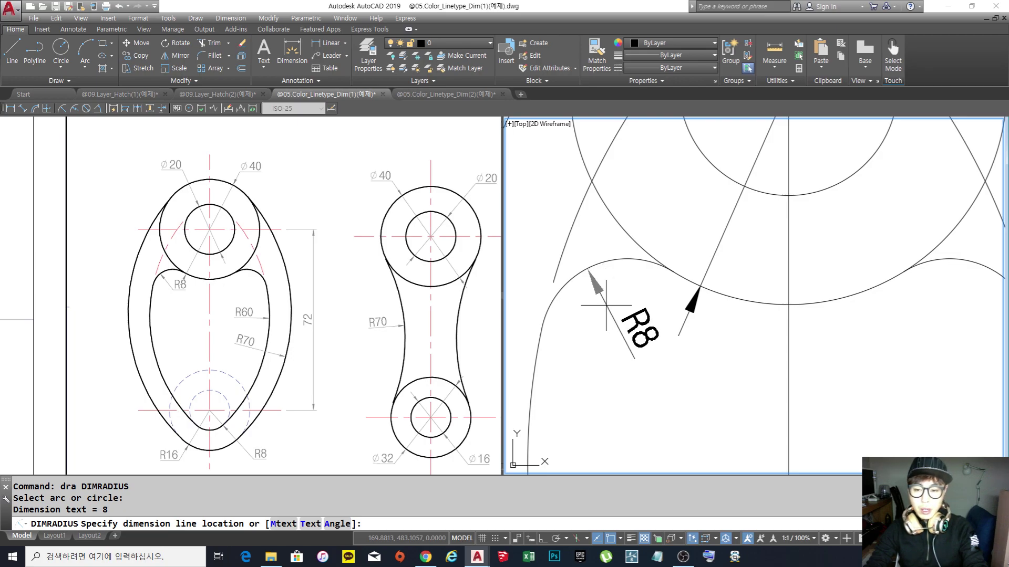
pyautogui.click(606, 304)
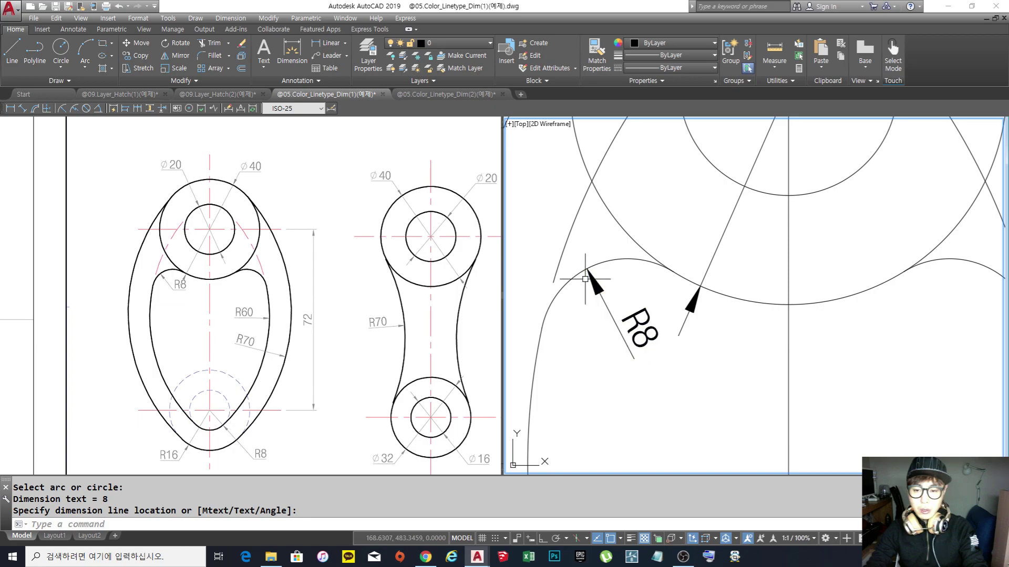
# Set the ISO-25 dimension style's overall scale for dimension features to 2 and save the style.
pyautogui.scroll(-4, 653, 366)
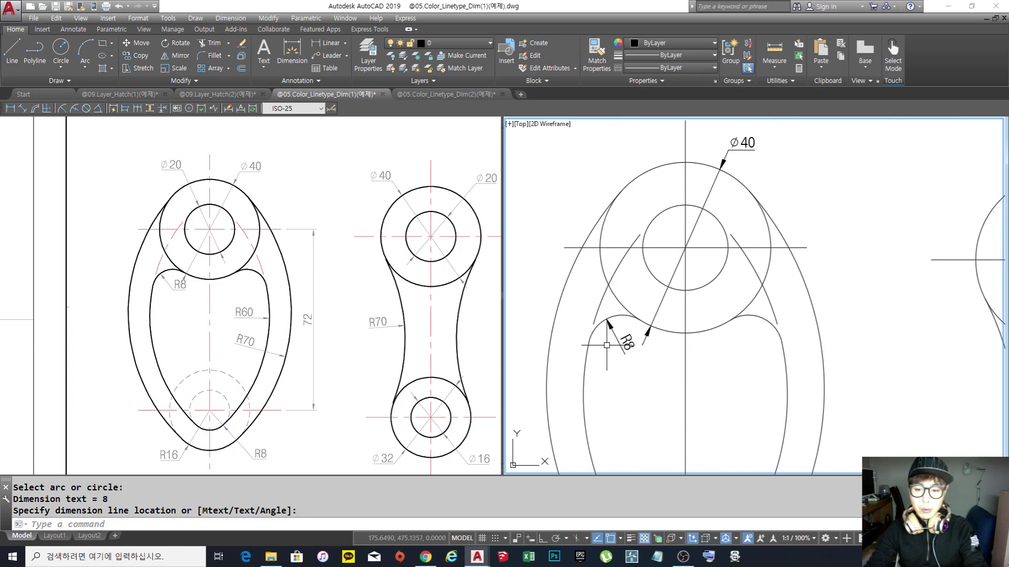
pyautogui.scroll(5, 615, 347)
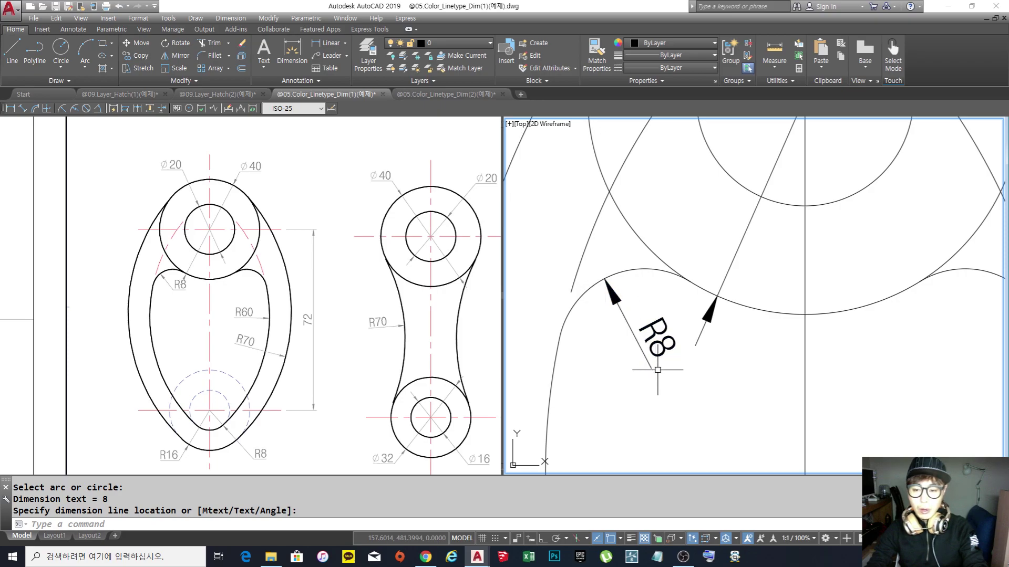
pyautogui.scroll(-2, 665, 362)
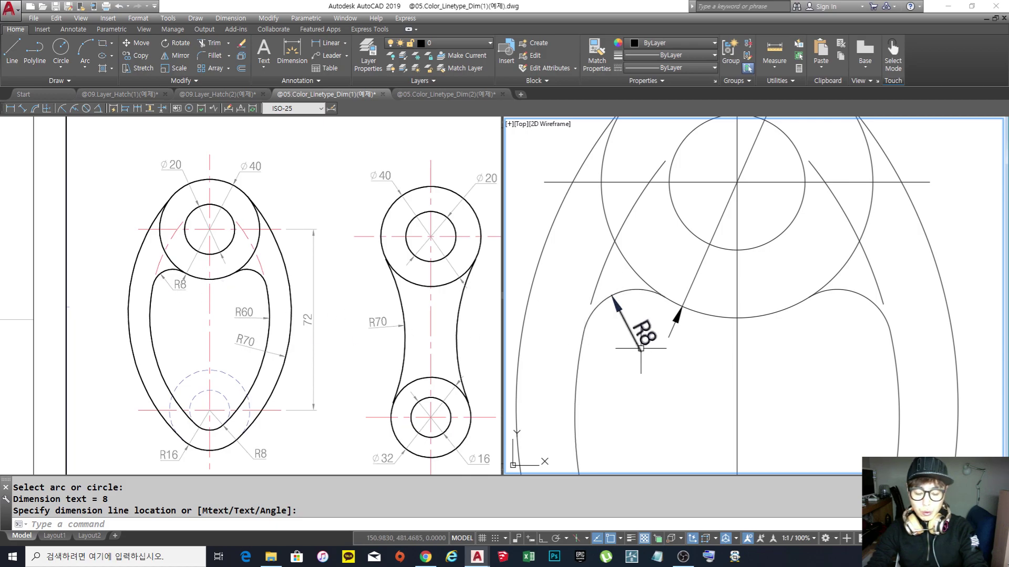
pyautogui.write('D')
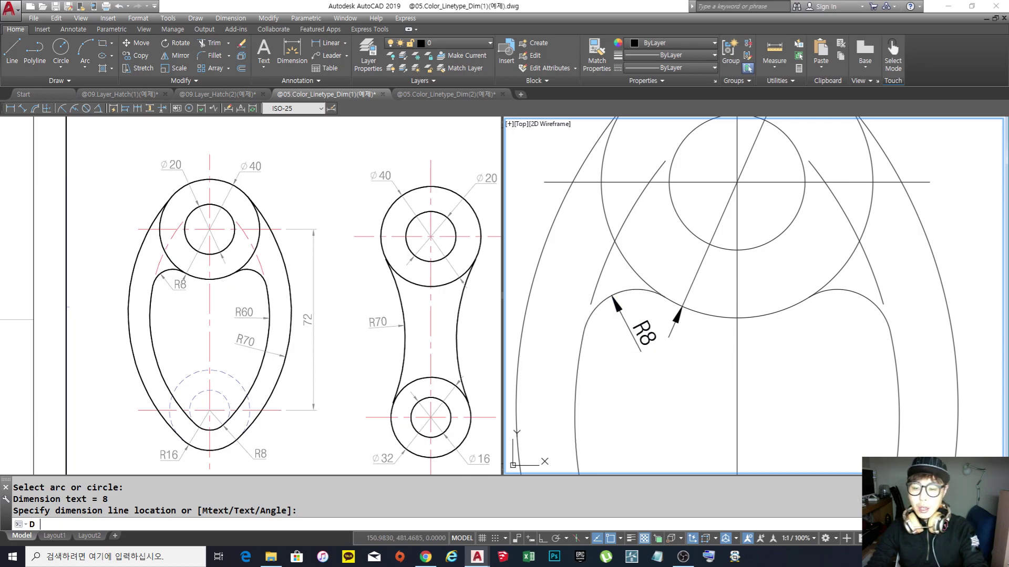
pyautogui.press('Return')
pyautogui.click(618, 256)
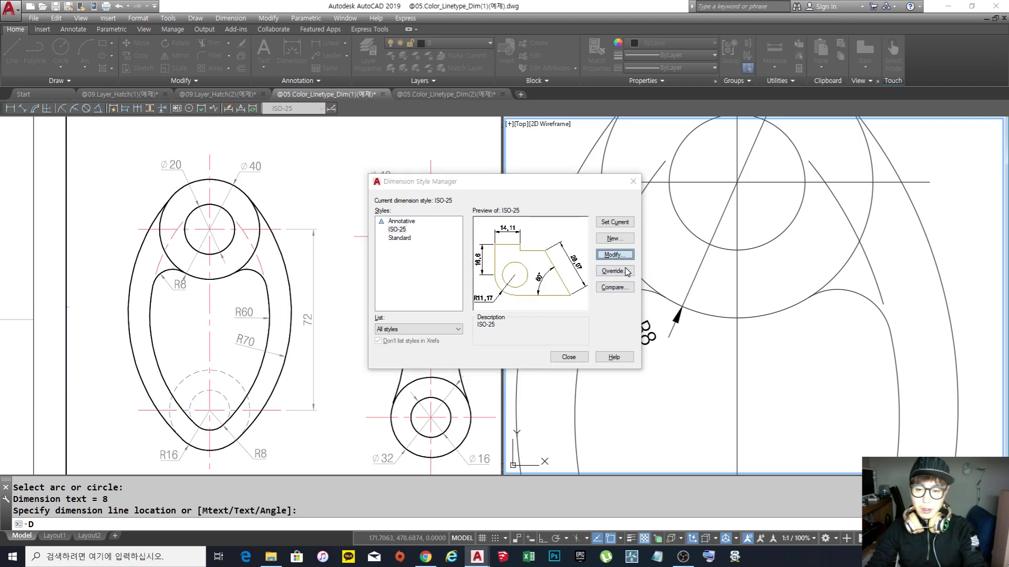
pyautogui.click(443, 169)
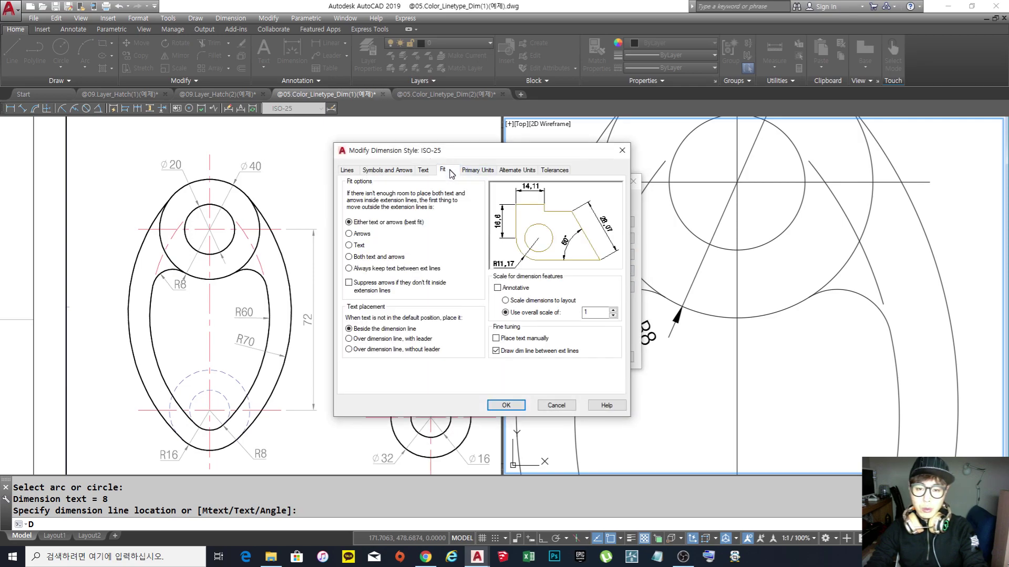
pyautogui.doubleClick(599, 312)
pyautogui.write('2')
pyautogui.click(505, 405)
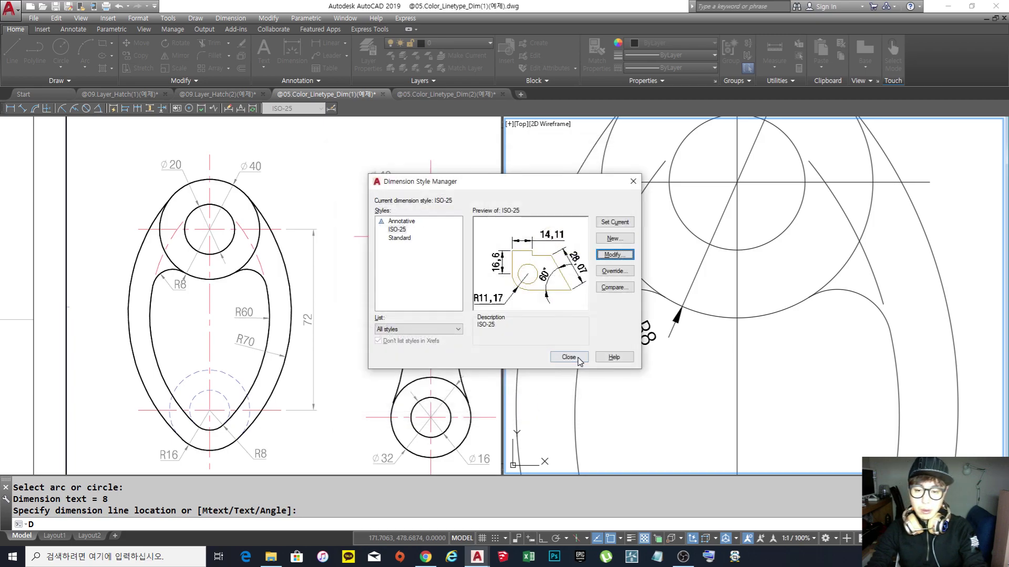
pyautogui.click(568, 357)
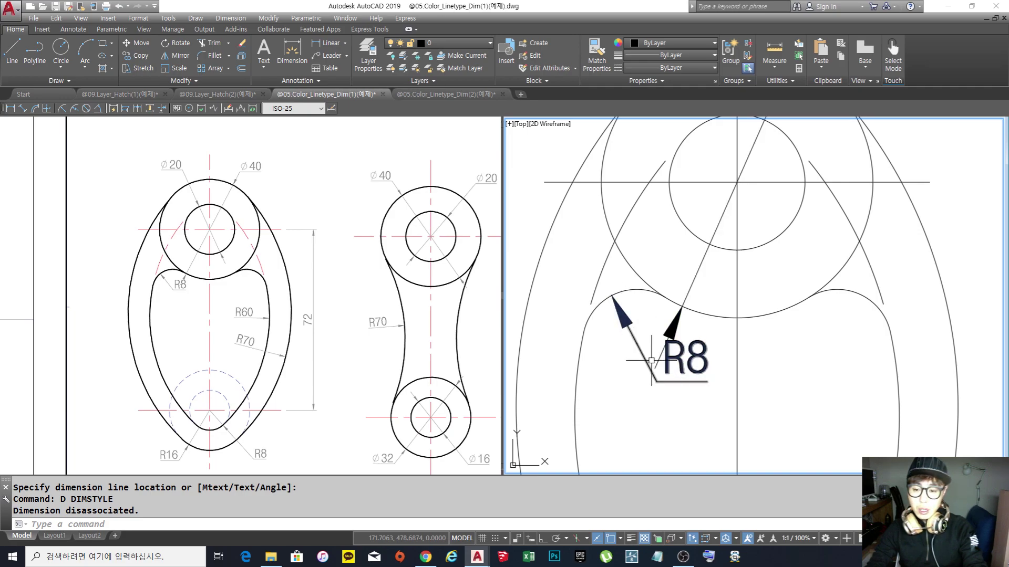
pyautogui.moveTo(638, 350)
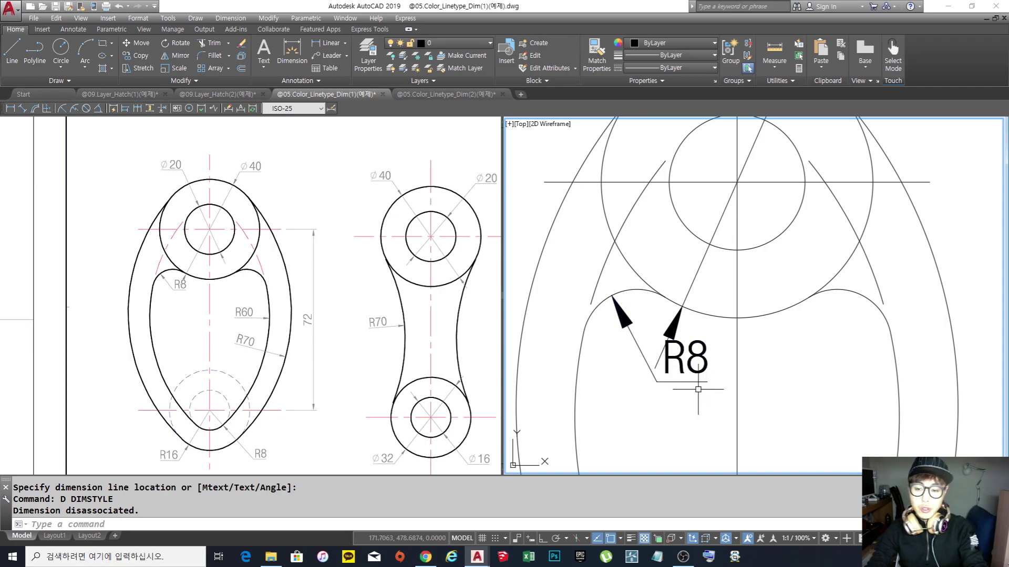
pyautogui.scroll(-3, 682, 360)
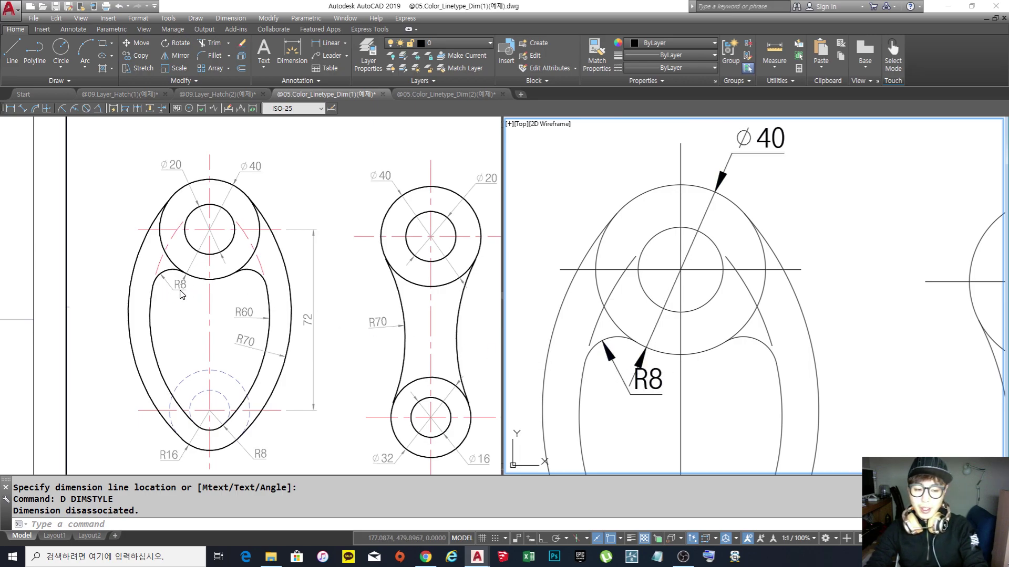
pyautogui.moveTo(528, 378); pyautogui.dragTo(539, 343, button='middle')
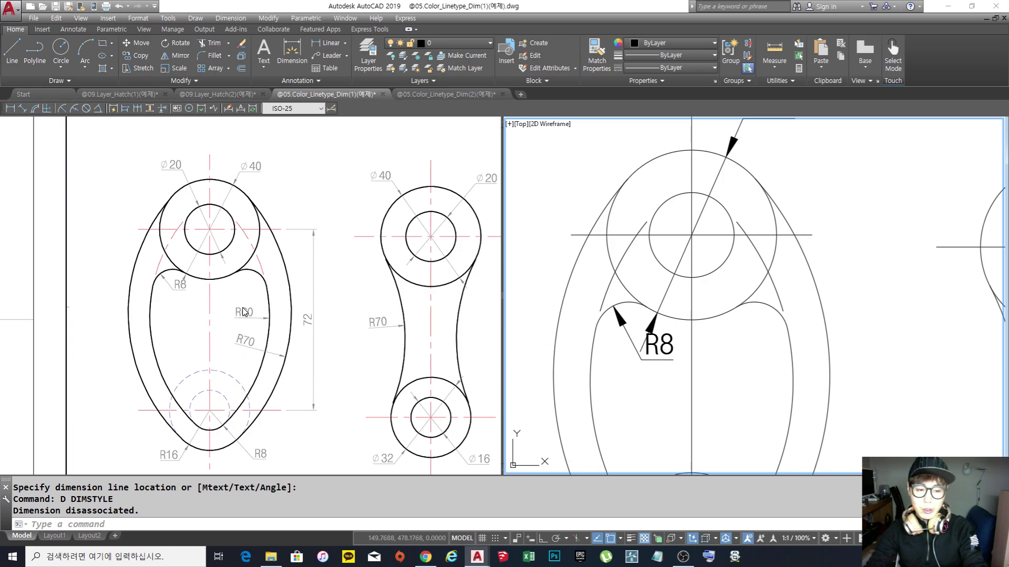
pyautogui.click(636, 381)
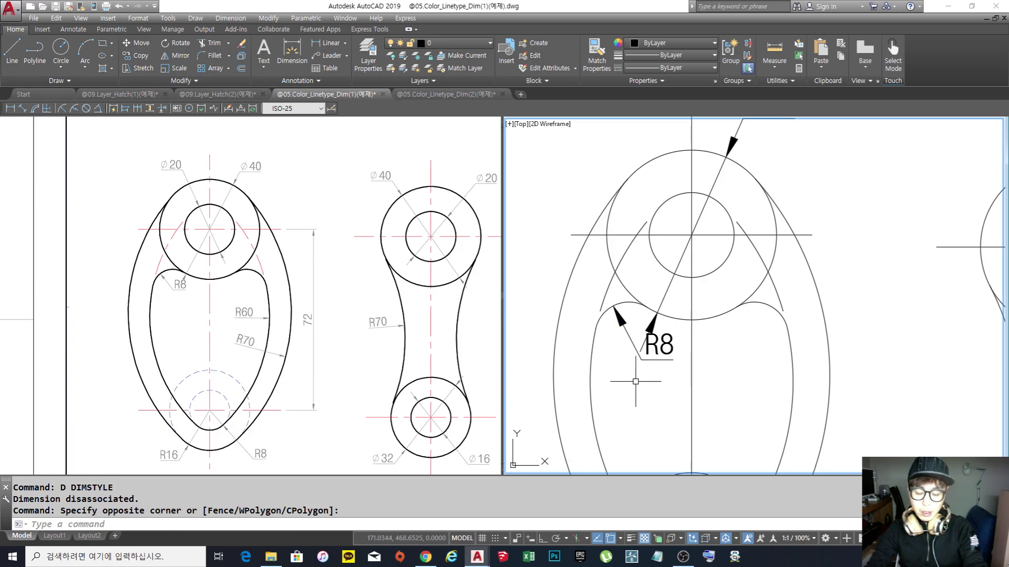
pyautogui.write('dra')
pyautogui.press('Escape')
pyautogui.press('Escape')
# Set the ISO-25 dimension style's overall scale for dimension features to 1 and save the style.
pyautogui.write('d')
pyautogui.press('Return')
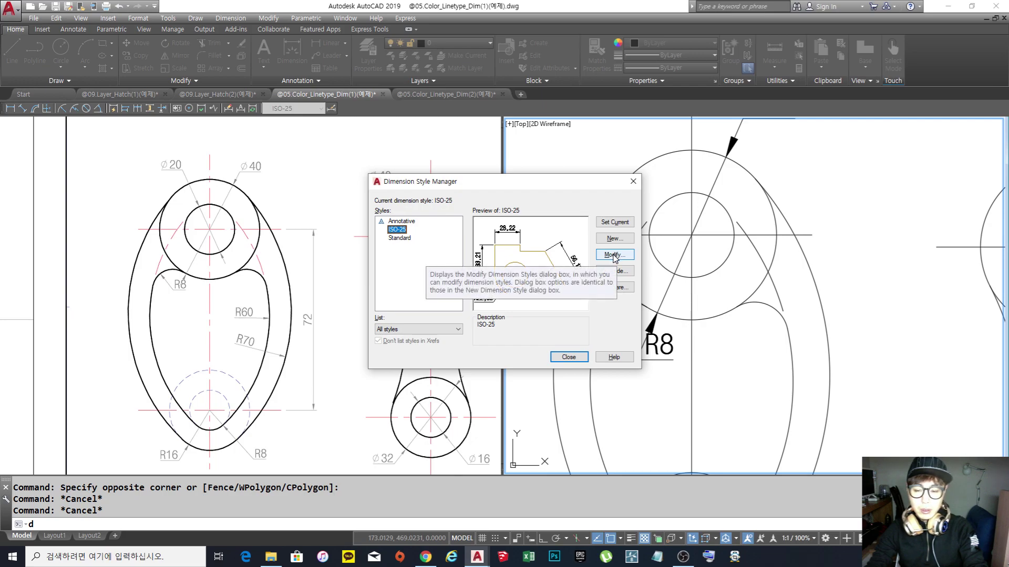
pyautogui.click(614, 256)
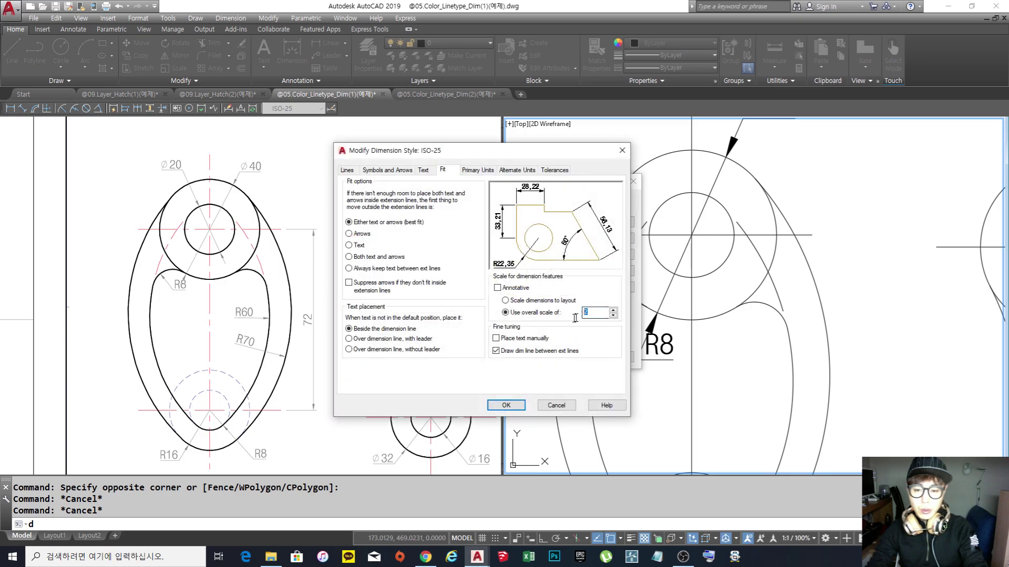
pyautogui.write('1')
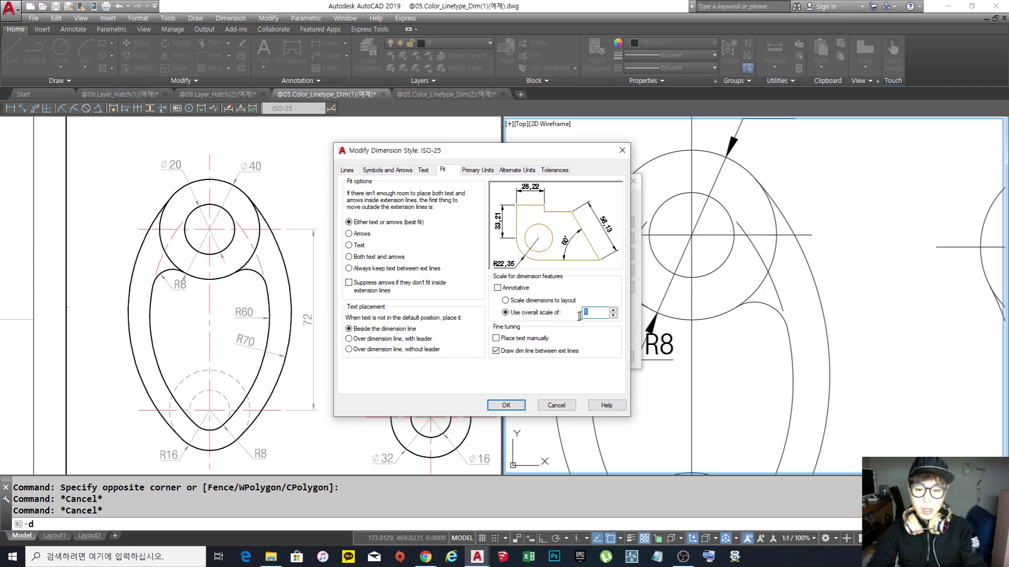
pyautogui.click(506, 405)
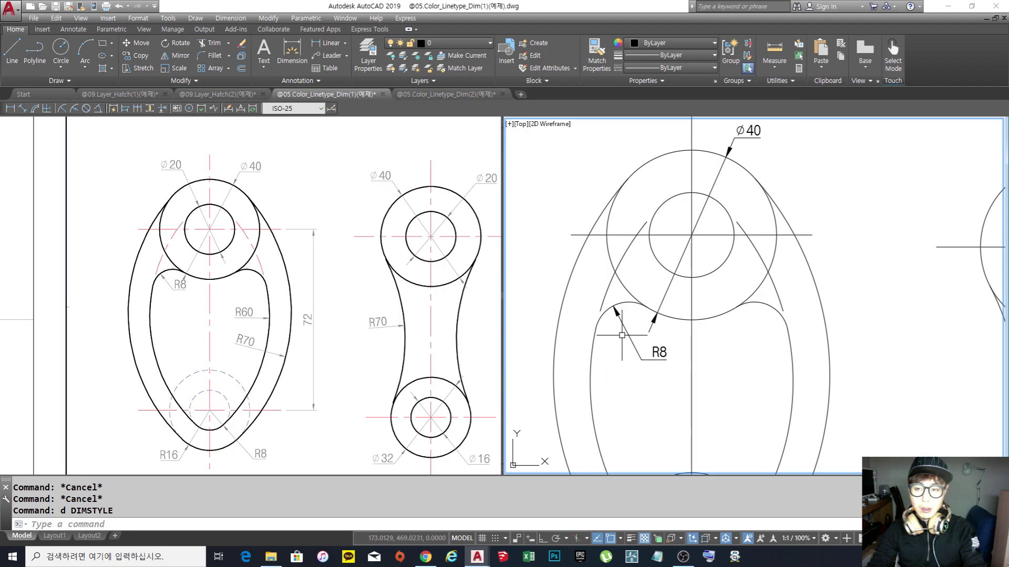
pyautogui.moveTo(655, 321); pyautogui.dragTo(644, 292, button='middle')
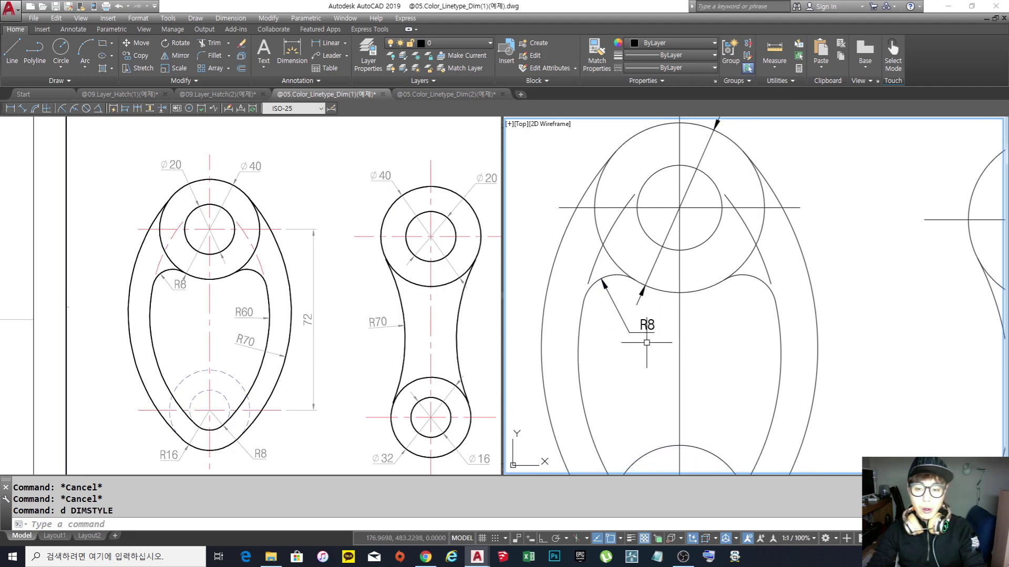
pyautogui.scroll(2, 649, 299)
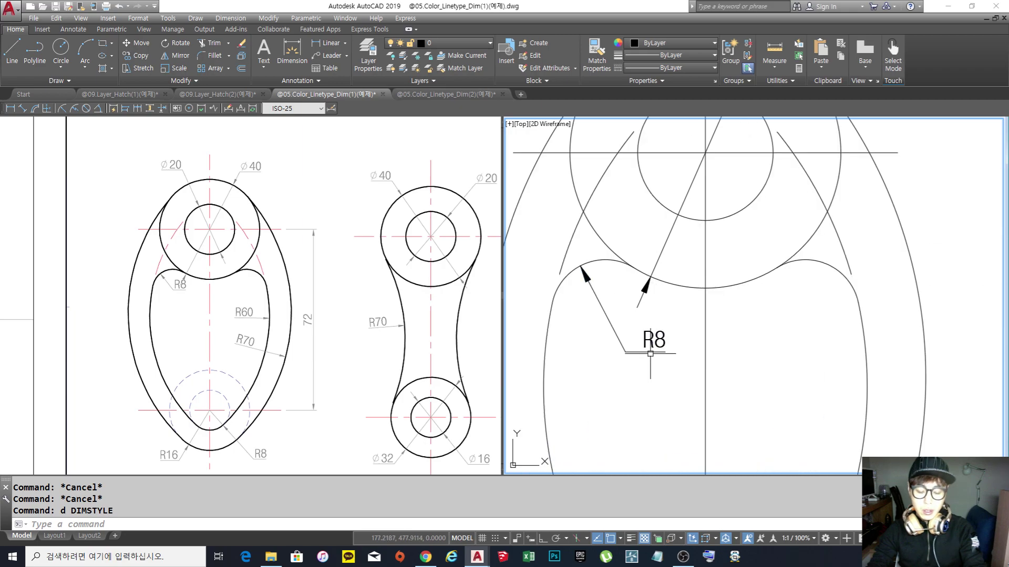
pyautogui.click(666, 365)
pyautogui.click(627, 350)
pyautogui.click(605, 314)
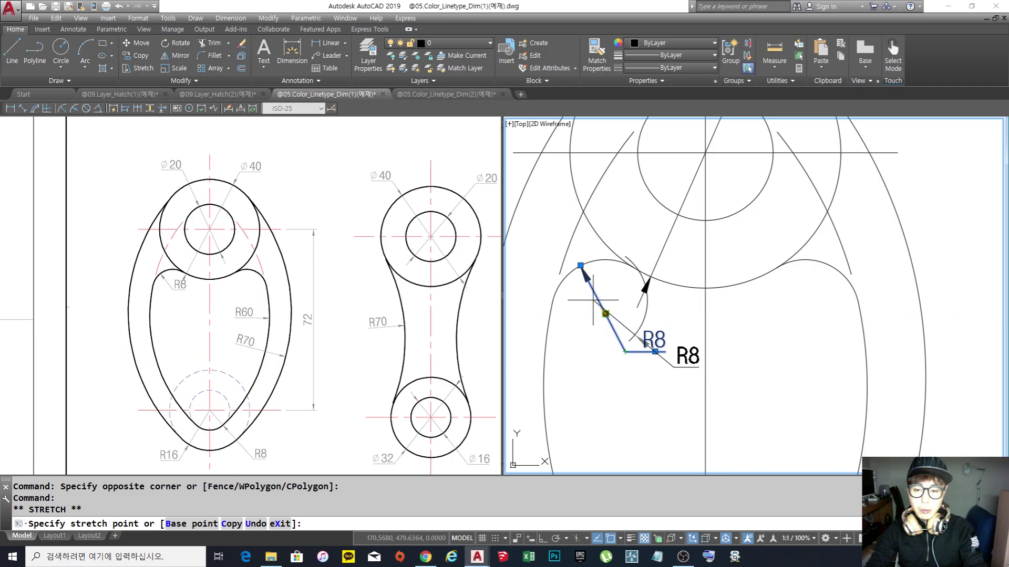
pyautogui.press('Escape')
pyautogui.press('Escape')
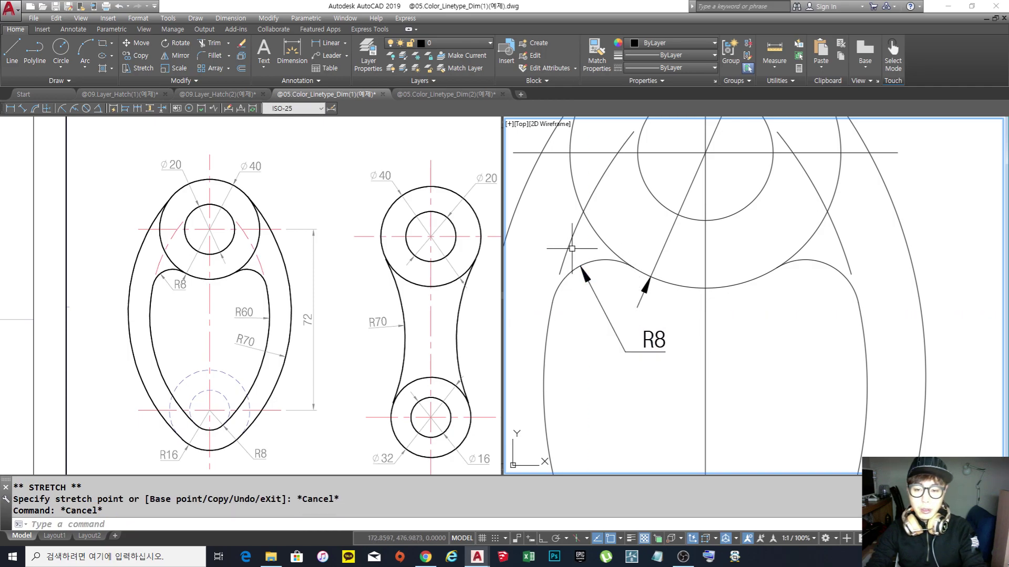
# Move the left fillet's R8 dimension text up beside its arrow so it aligns with the slanted dimension line.
pyautogui.click(631, 333)
pyautogui.click(655, 351)
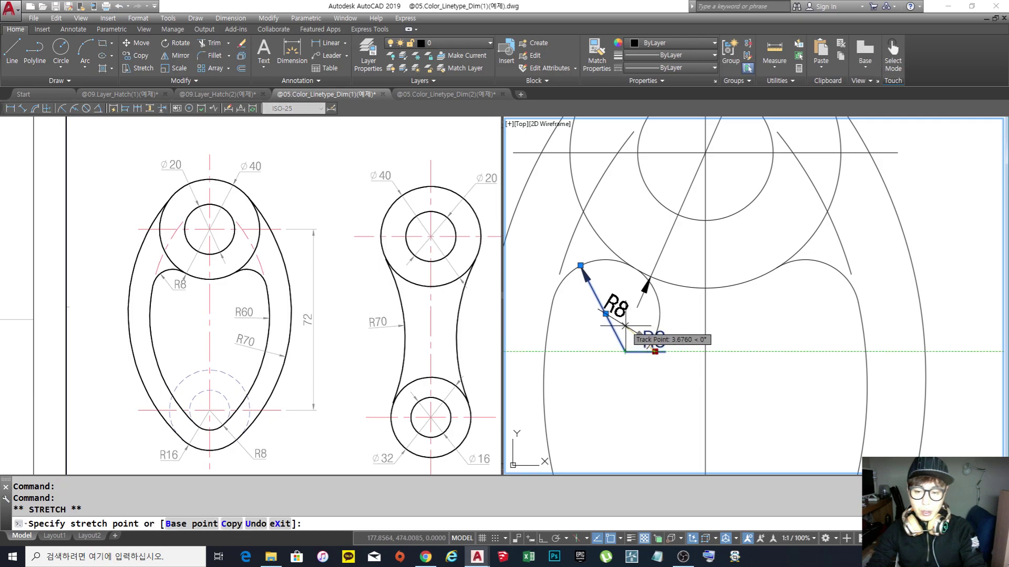
pyautogui.click(589, 280)
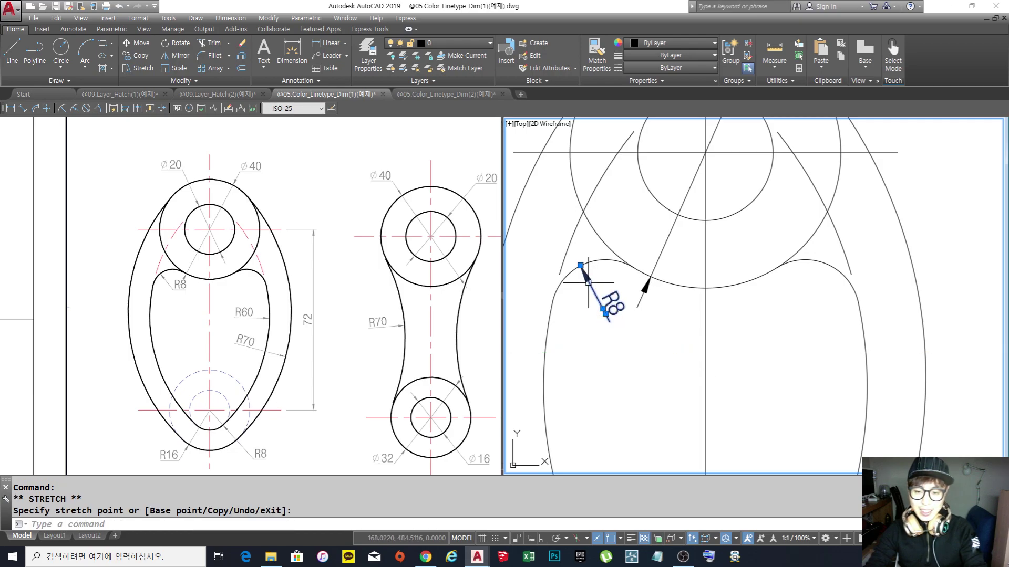
pyautogui.press('Escape')
pyautogui.press('Escape')
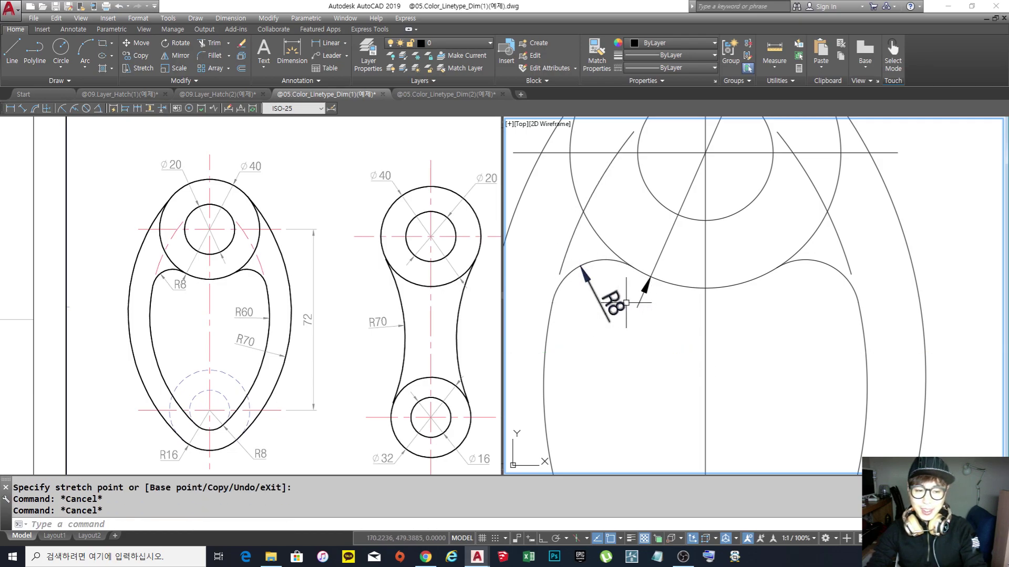
# Add a radius dimension to the first link's right inner arc, placing its R60 text inside the opening.
pyautogui.scroll(-4, 600, 268)
pyautogui.scroll(3, 633, 304)
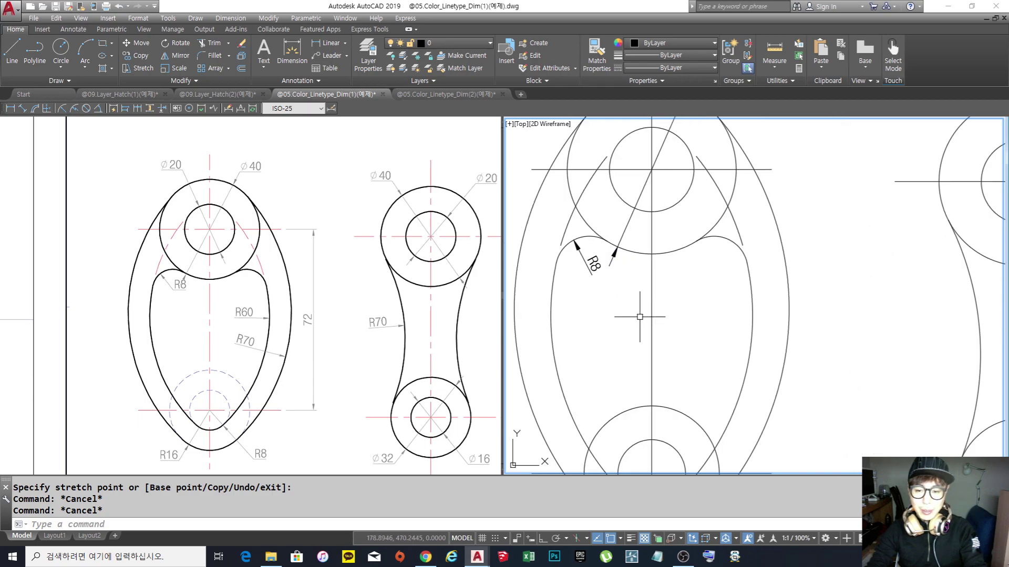
pyautogui.press('Return')
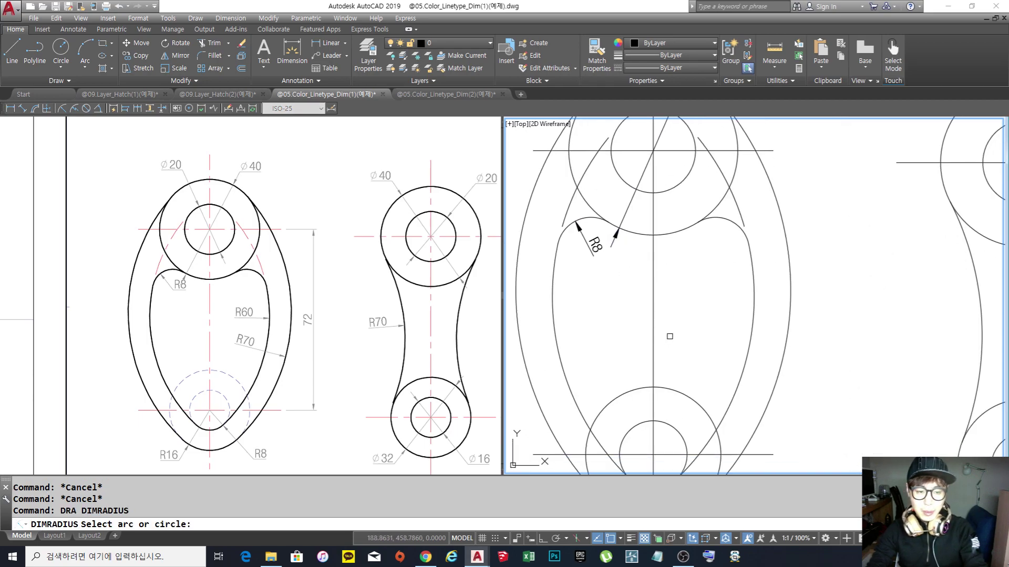
pyautogui.click(752, 292)
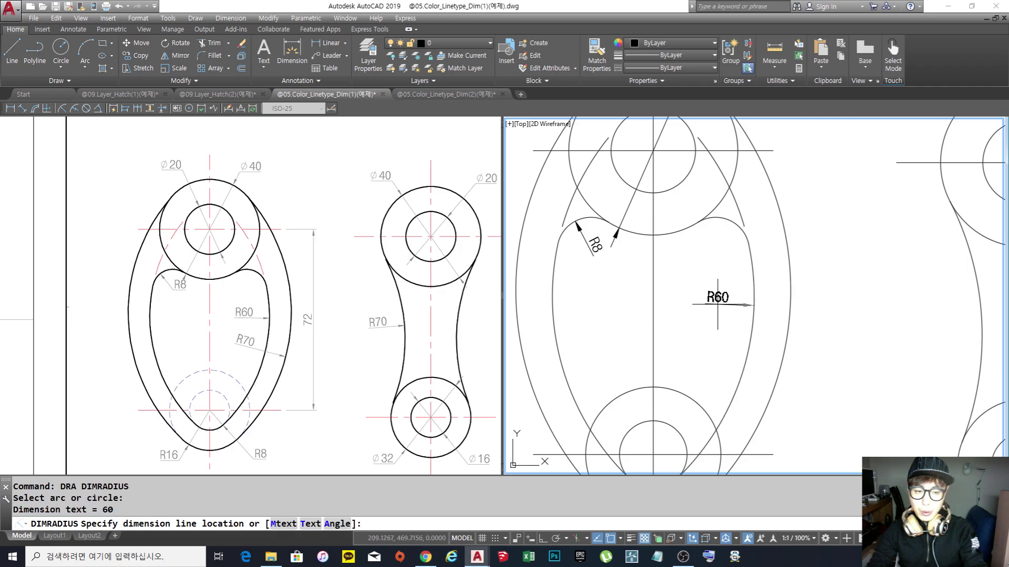
pyautogui.click(709, 303)
# Add a radius dimension to the first link's right outer arc, placing its R70 text across the inner arc.
pyautogui.press('Return')
pyautogui.click(776, 387)
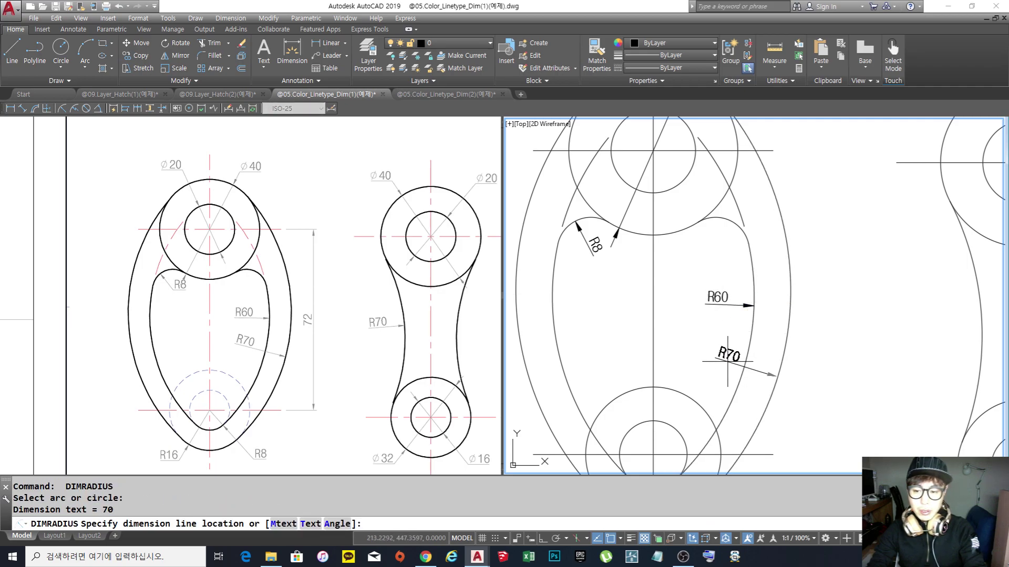
pyautogui.click(743, 371)
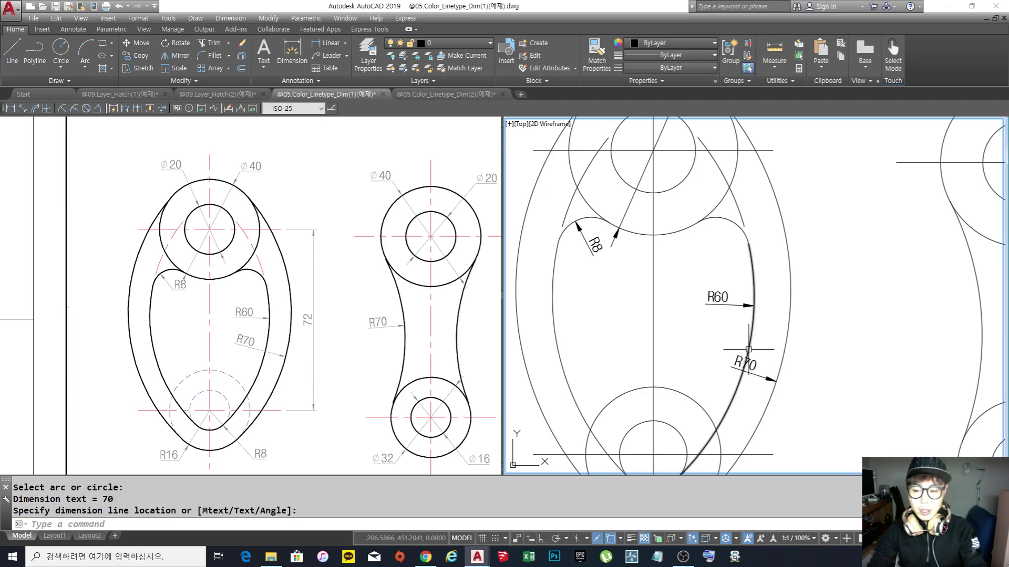
# Erase the R70 radius dimension whose text overlaps the inner arc.
pyautogui.press('Escape')
pyautogui.write('e')
pyautogui.press('Return')
pyautogui.click(757, 376)
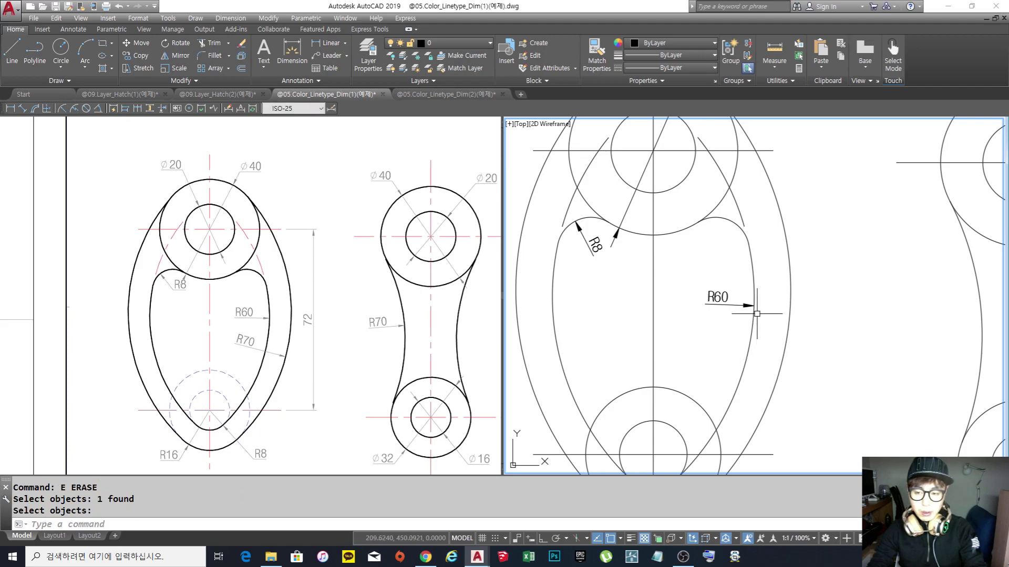
# Add a radius dimension to the first link's right outer arc, placing its R70 text inside the opening.
pyautogui.write('dra')
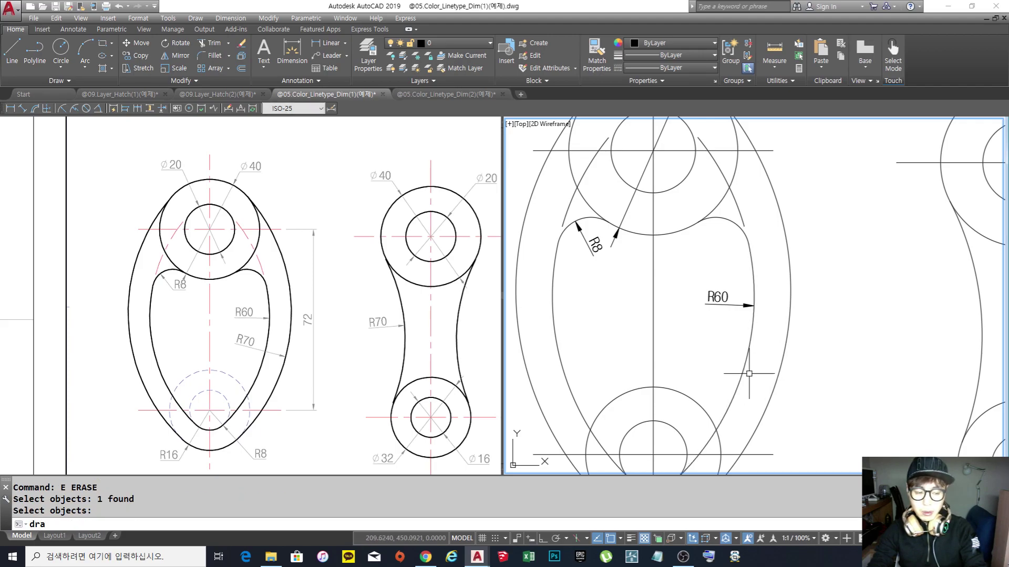
pyautogui.press('Return')
pyautogui.click(778, 392)
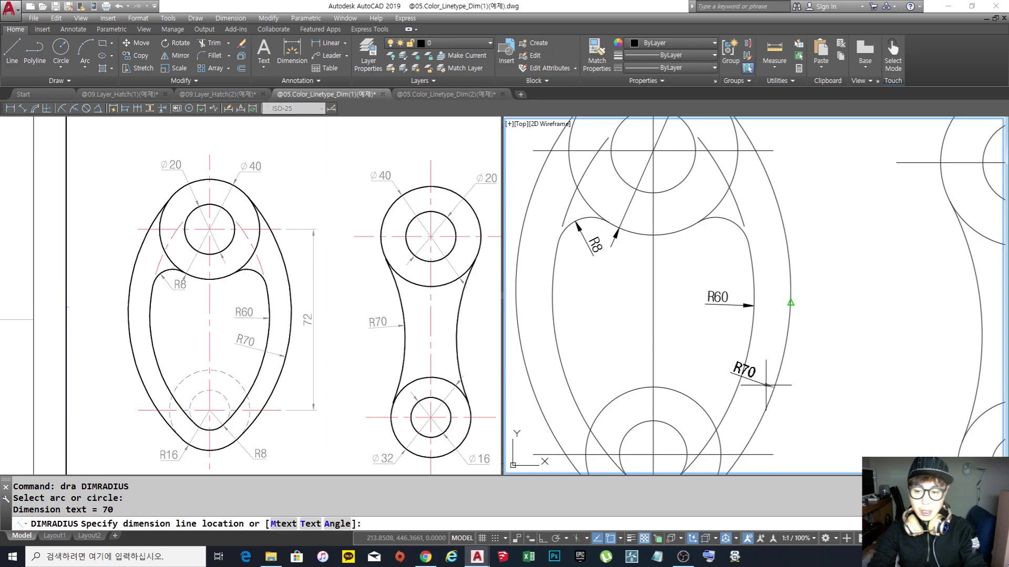
pyautogui.click(725, 362)
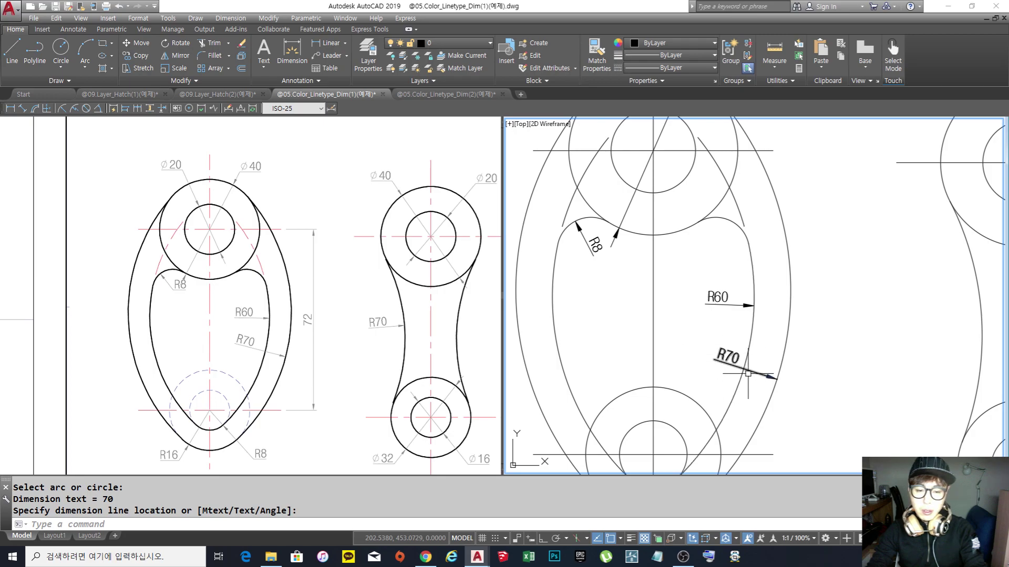
# Add a vertical linear dimension from the lower to the upper centreline's right end, placed outside the first link.
pyautogui.scroll(-4, 740, 350)
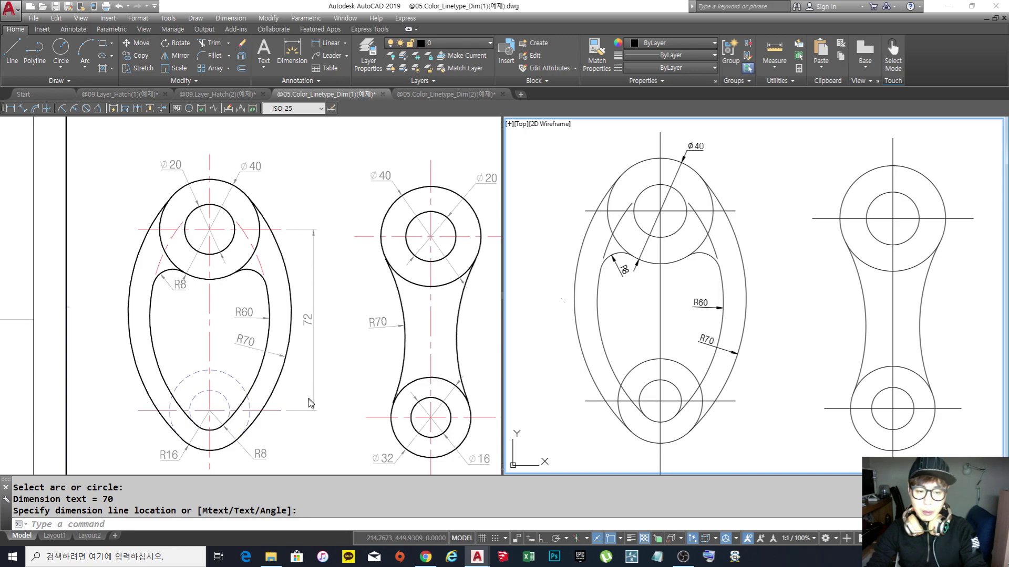
pyautogui.write('i')
pyautogui.press('Return')
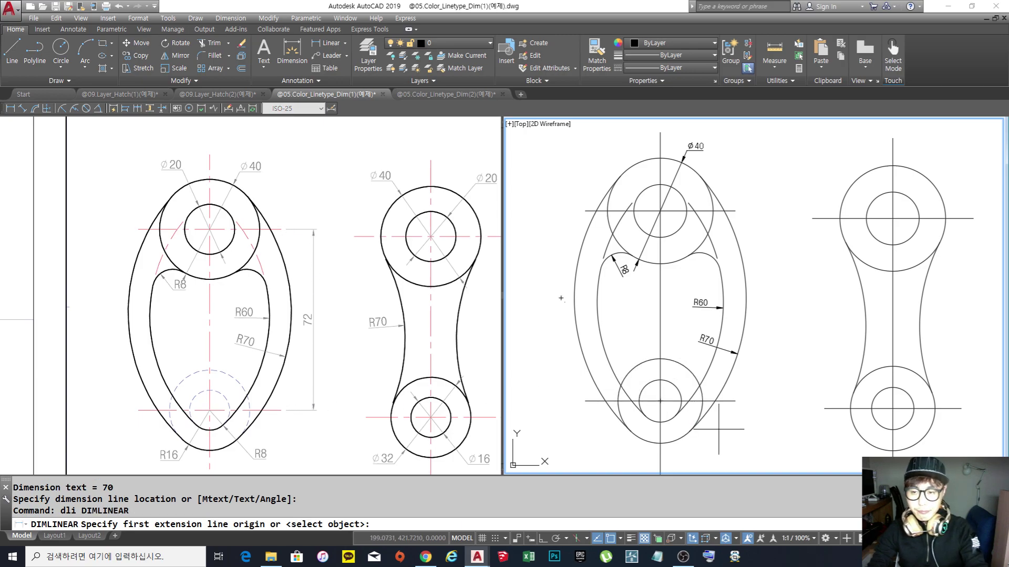
pyautogui.click(736, 401)
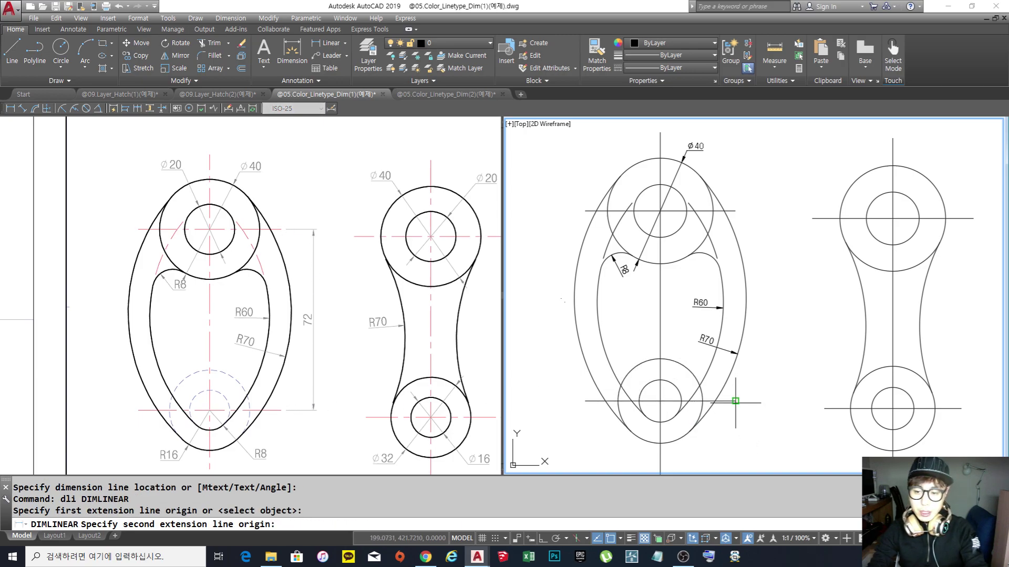
pyautogui.click(736, 211)
pyautogui.click(780, 244)
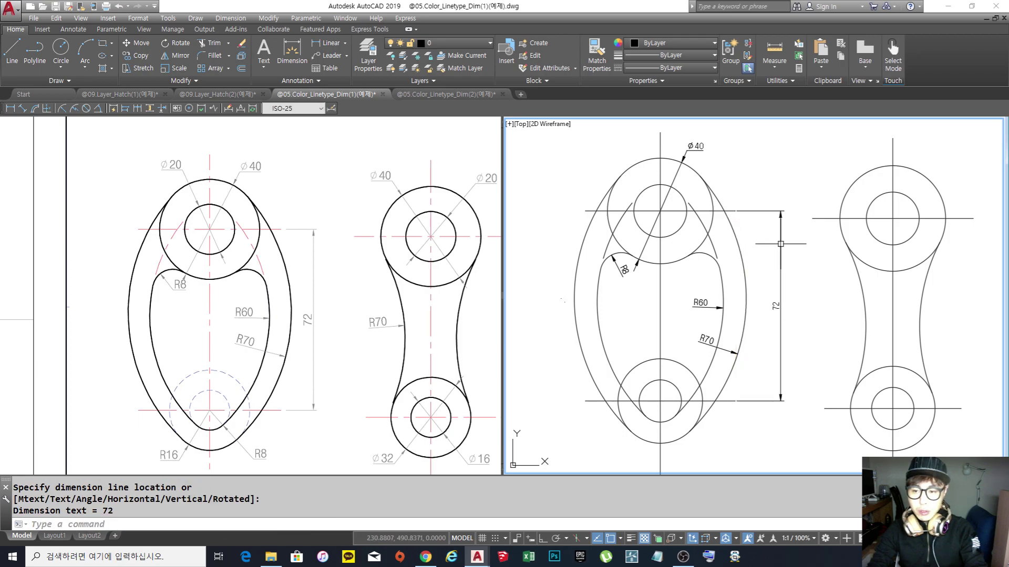
# Erase the vertical dimension drawn between the right ends of the first link's horizontal centrelines.
pyautogui.press('Escape')
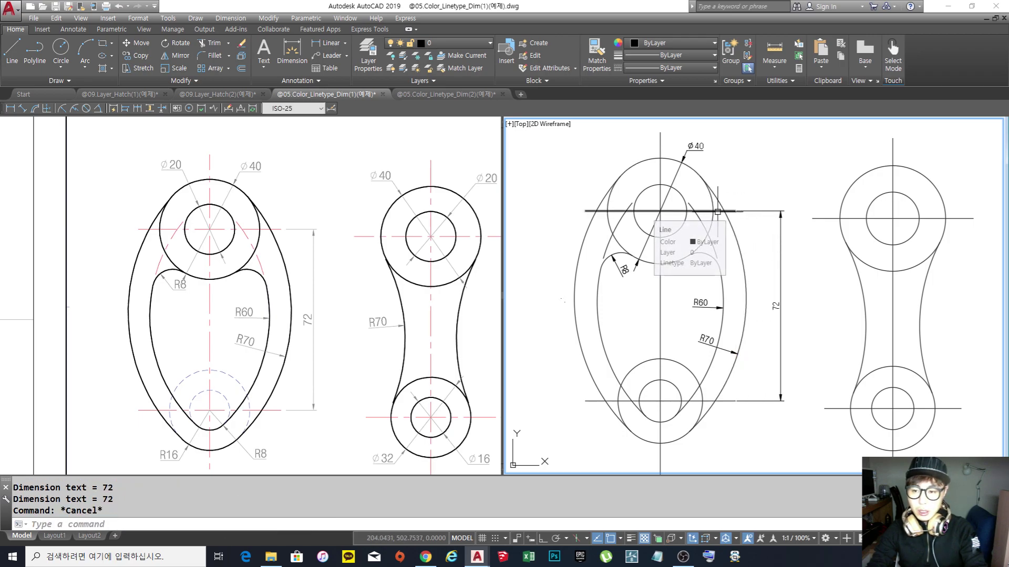
pyautogui.click(718, 211)
pyautogui.click(725, 401)
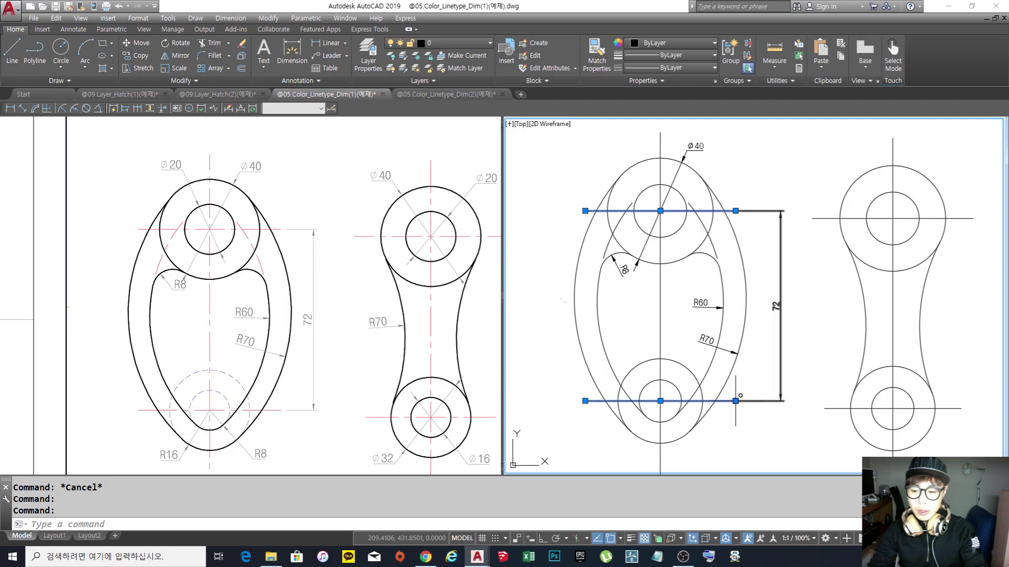
pyautogui.press('Escape')
pyautogui.write('e')
pyautogui.press('Return')
pyautogui.click(803, 294)
pyautogui.click(777, 267)
pyautogui.press('Return')
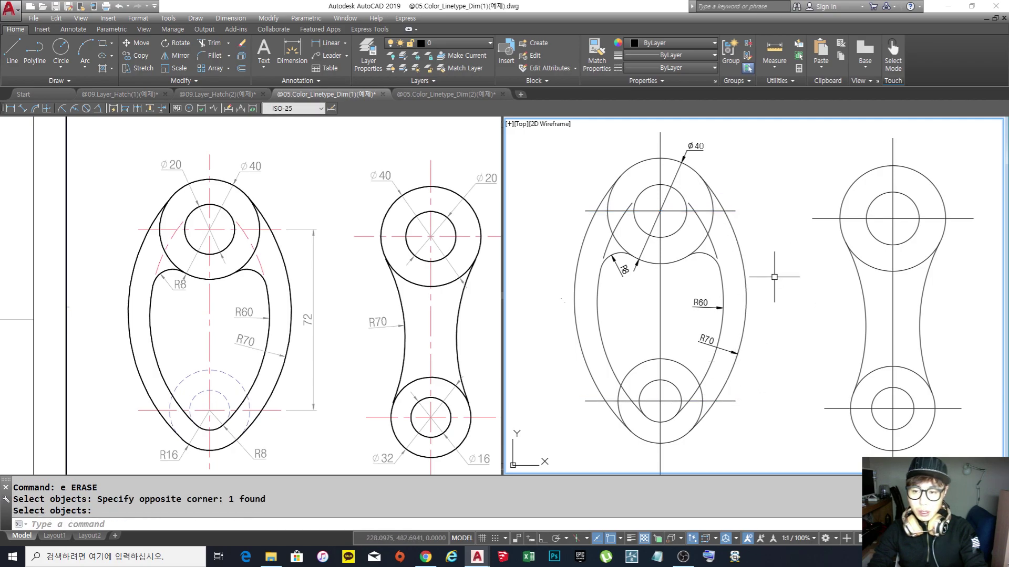
# Add a vertical linear dimension between the first link's upper and lower circle centres, placed outside the link on its right.
pyautogui.write('dli')
pyautogui.press('Return')
pyautogui.click(660, 210)
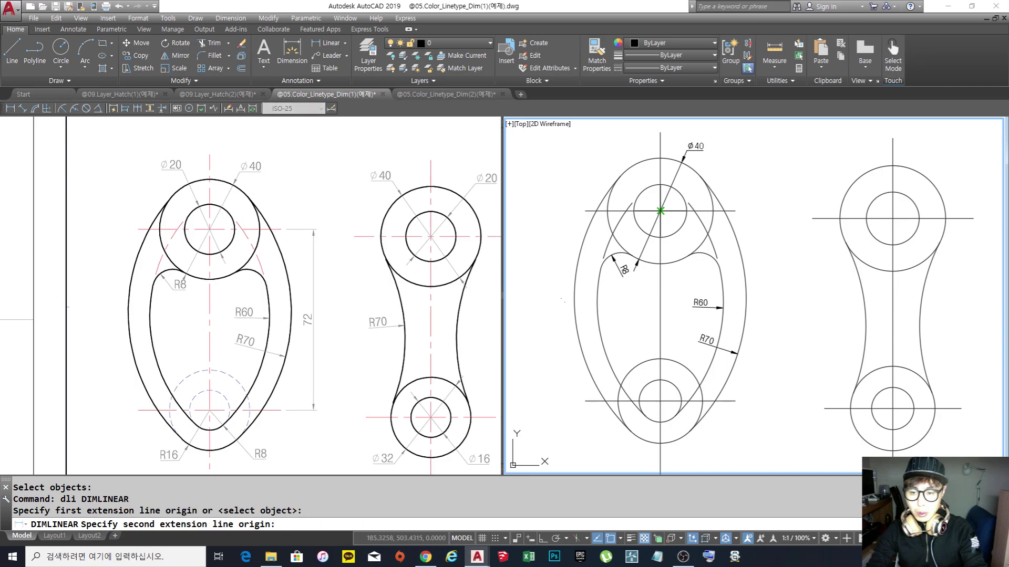
pyautogui.click(661, 402)
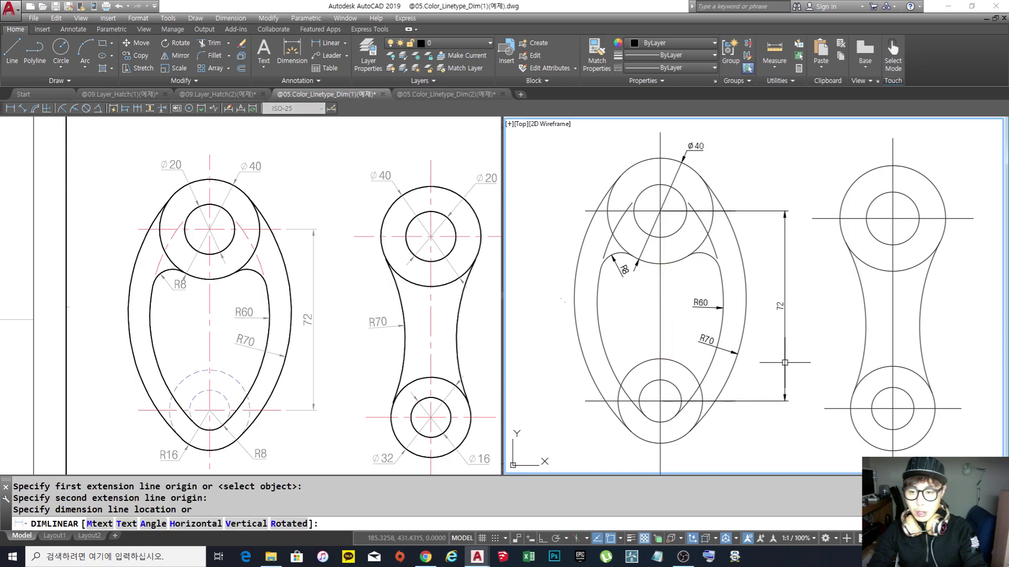
pyautogui.click(784, 362)
# Examine how the vertical dimension's lower extension line overlaps the lower horizontal centreline by selecting both.
pyautogui.click(802, 372)
pyautogui.click(785, 362)
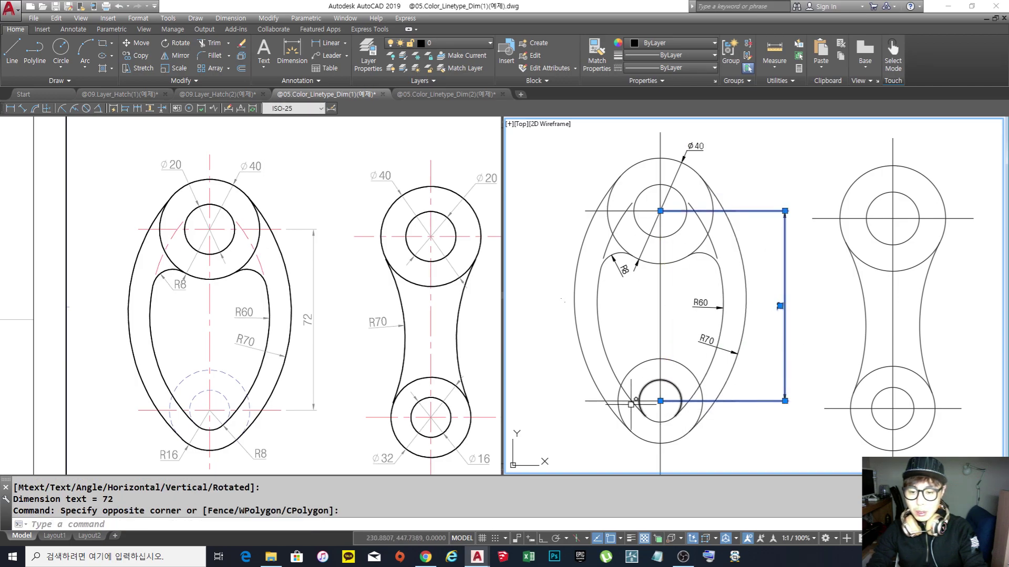
pyautogui.click(597, 401)
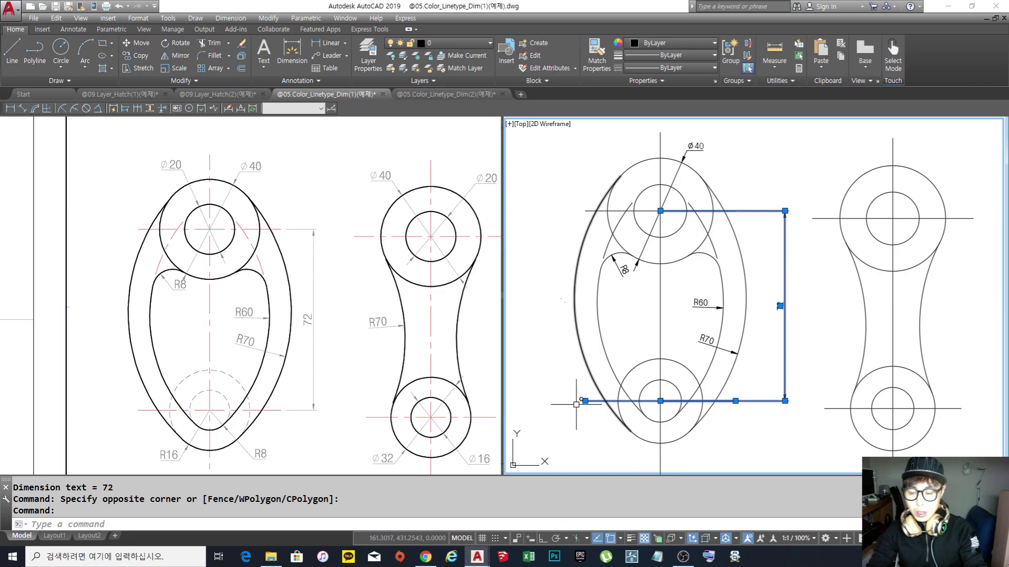
pyautogui.keyDown('shift'); pyautogui.click(757, 401); pyautogui.keyUp('shift')
pyautogui.click(754, 398)
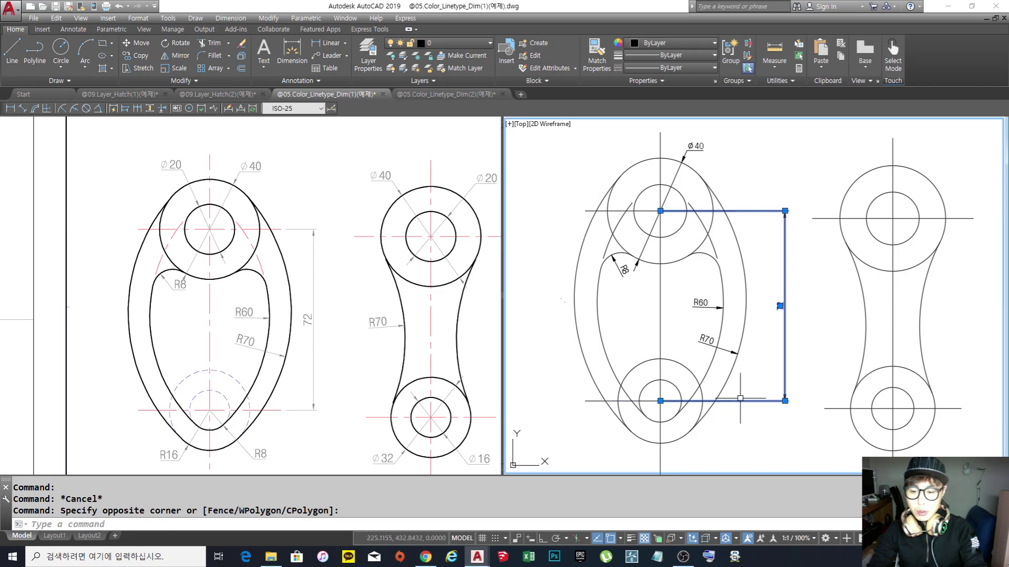
pyautogui.doubleClick(758, 404)
pyautogui.press('Escape')
# Erase the vertical dimension drawn between the first link's circle centres.
pyautogui.write('e')
pyautogui.press('space')
pyautogui.click(799, 371)
pyautogui.click(777, 344)
pyautogui.press('space')
# Add a vertical linear dimension from the upper to the lower centreline's right end, placing it outside the first link.
pyautogui.write('d')
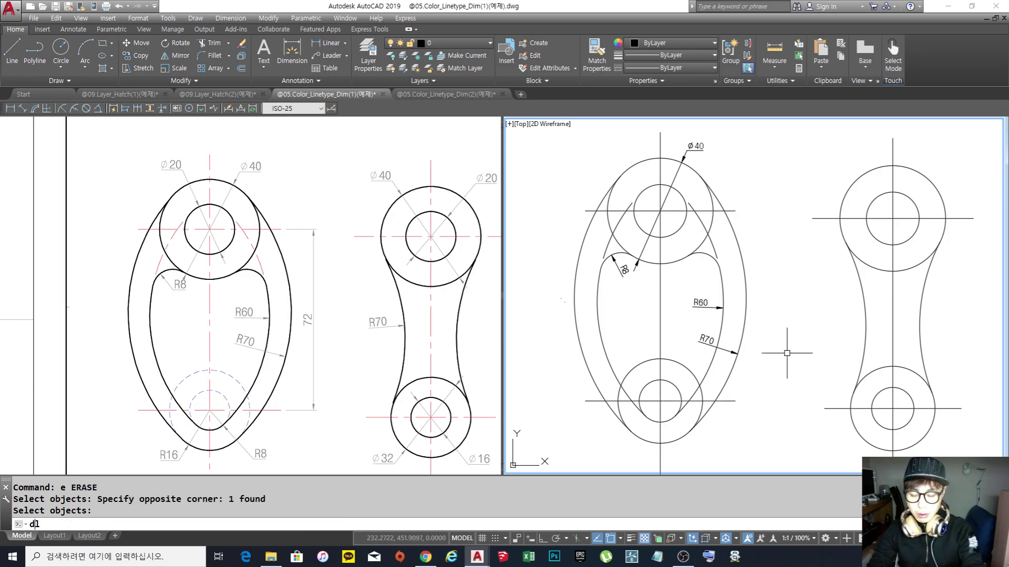
pyautogui.write('li')
pyautogui.press('space')
pyautogui.click(735, 210)
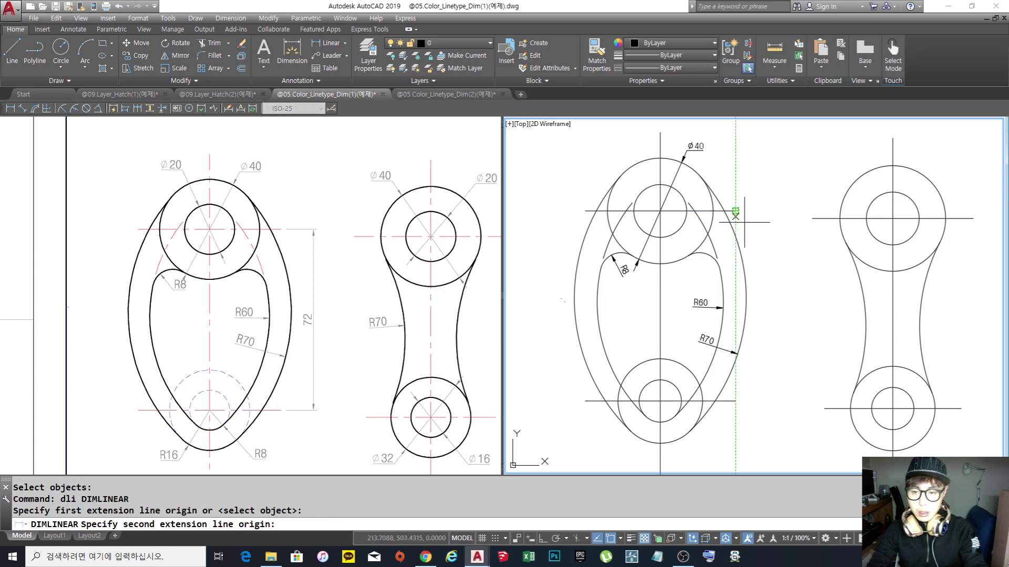
pyautogui.click(735, 402)
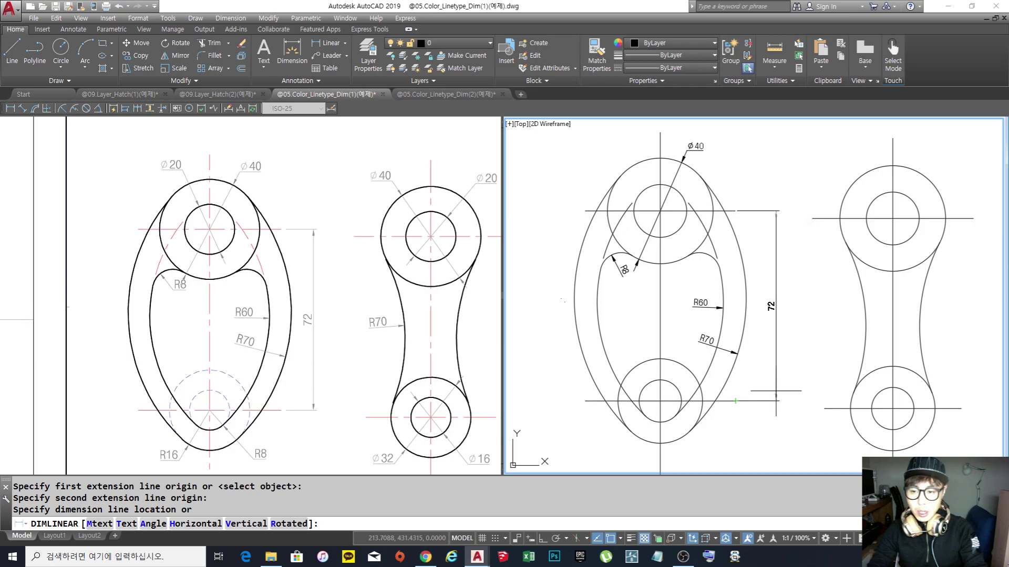
pyautogui.click(776, 360)
# Set the ISO-25 dimension style's extension line offset from origin to 2.
pyautogui.moveTo(788, 363); pyautogui.dragTo(774, 349, button='middle')
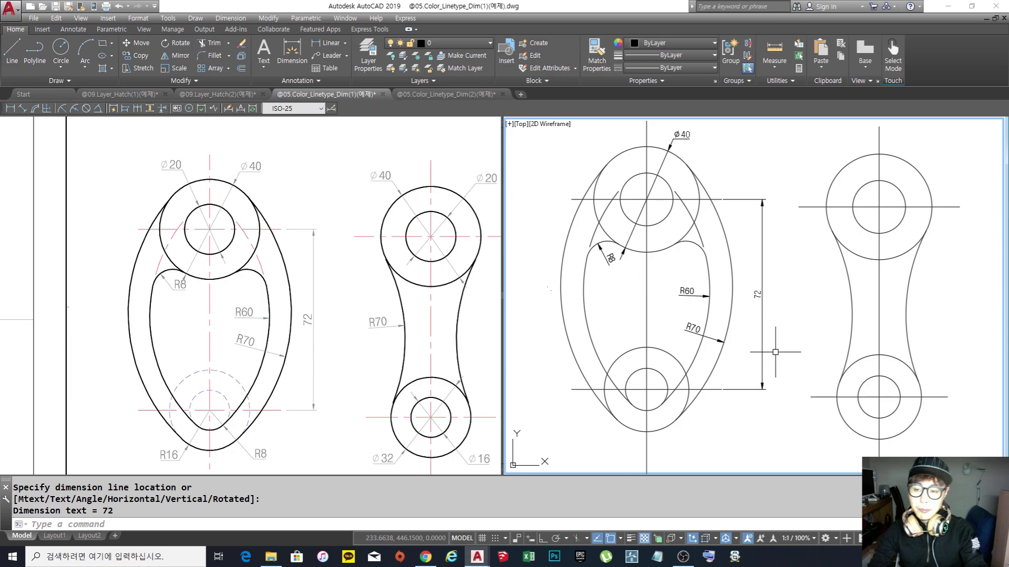
pyautogui.scroll(8, 727, 199)
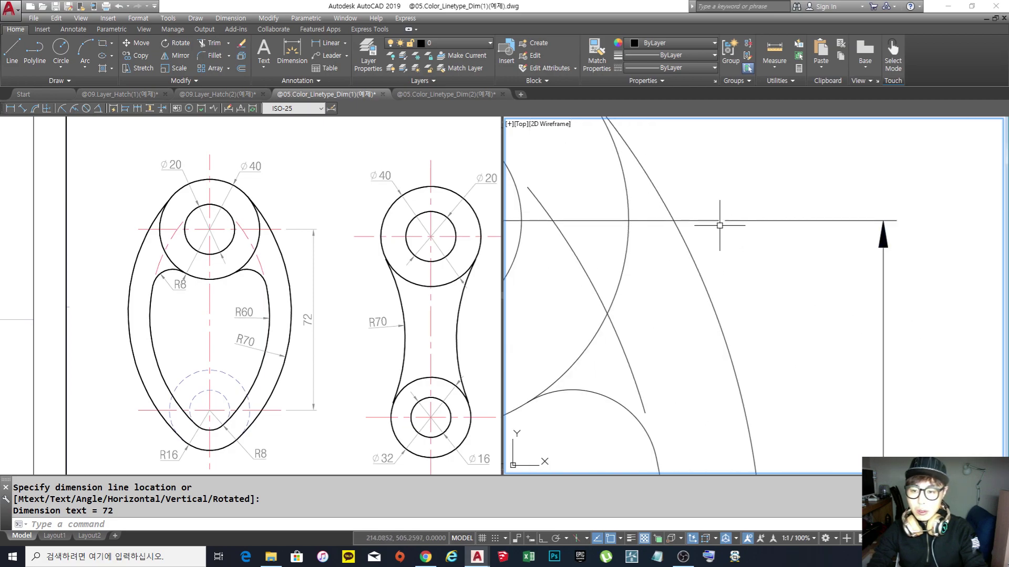
pyautogui.scroll(-7, 722, 226)
pyautogui.scroll(8, 730, 402)
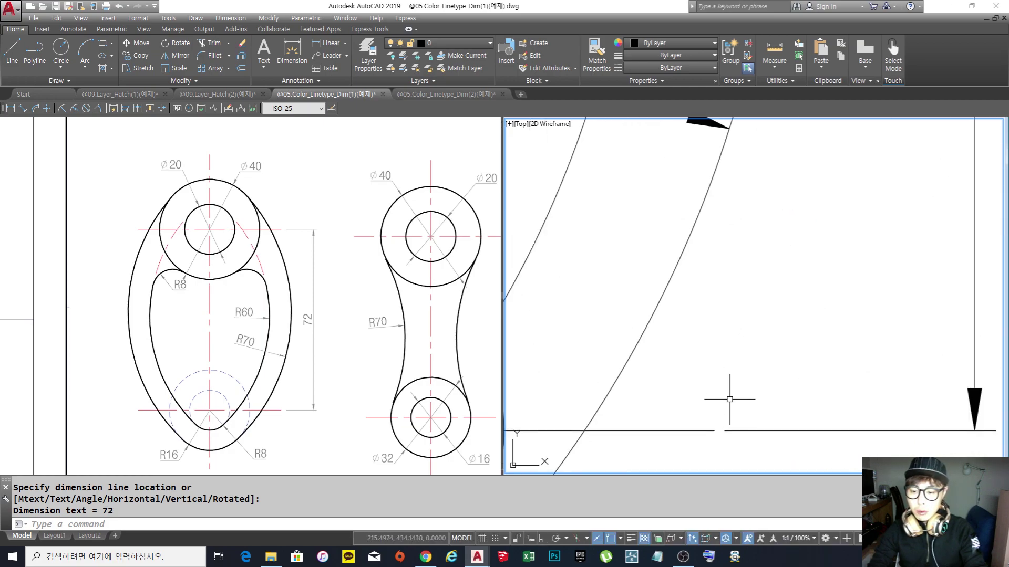
pyautogui.scroll(-7, 732, 408)
pyautogui.moveTo(721, 316)
pyautogui.mouseDown(button='middle')
pyautogui.moveTo(754, 345)
pyautogui.moveTo(772, 326)
pyautogui.mouseUp(button='middle')
pyautogui.write('D')
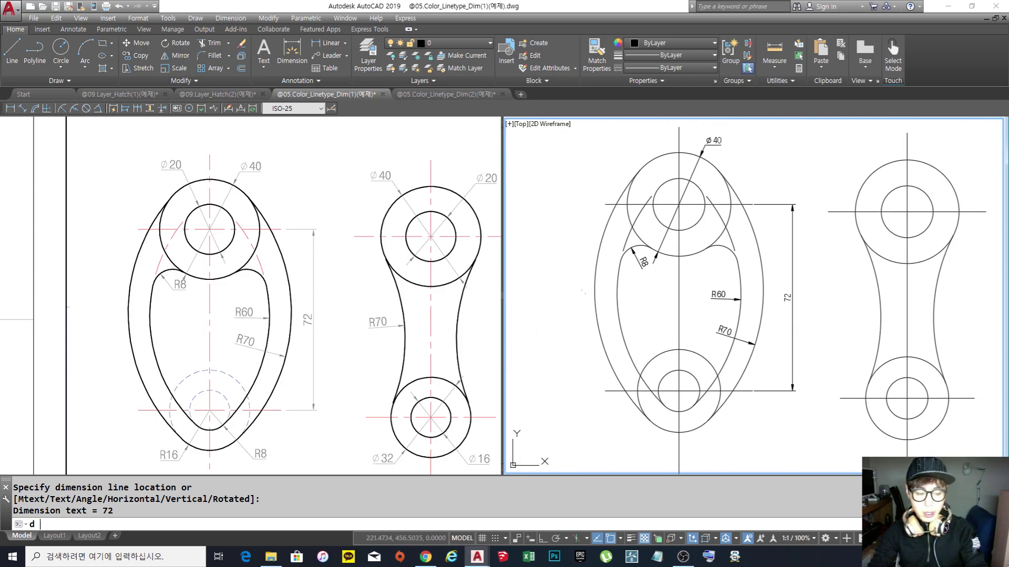
pyautogui.press('Return')
pyautogui.click(620, 255)
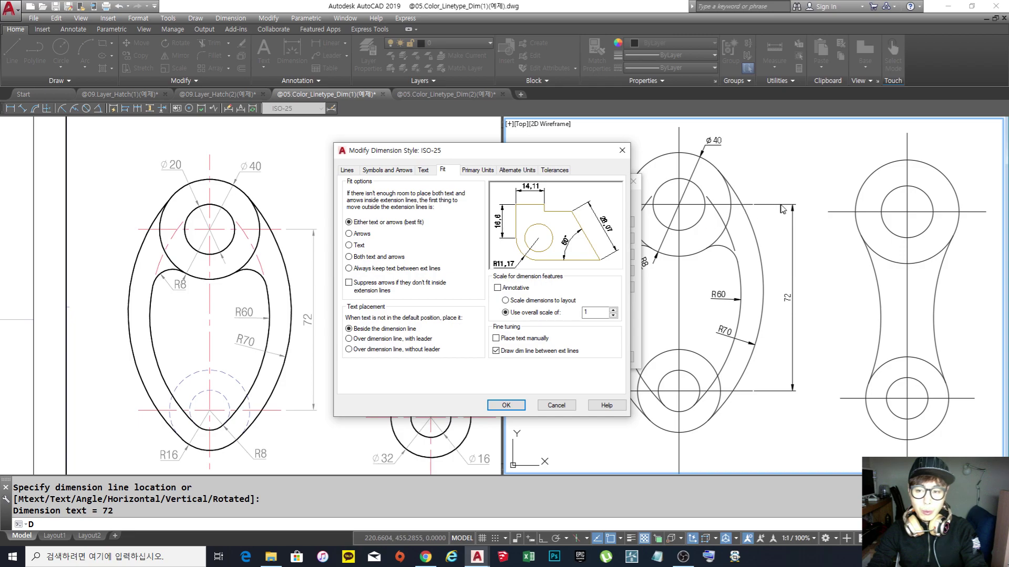
pyautogui.click(347, 170)
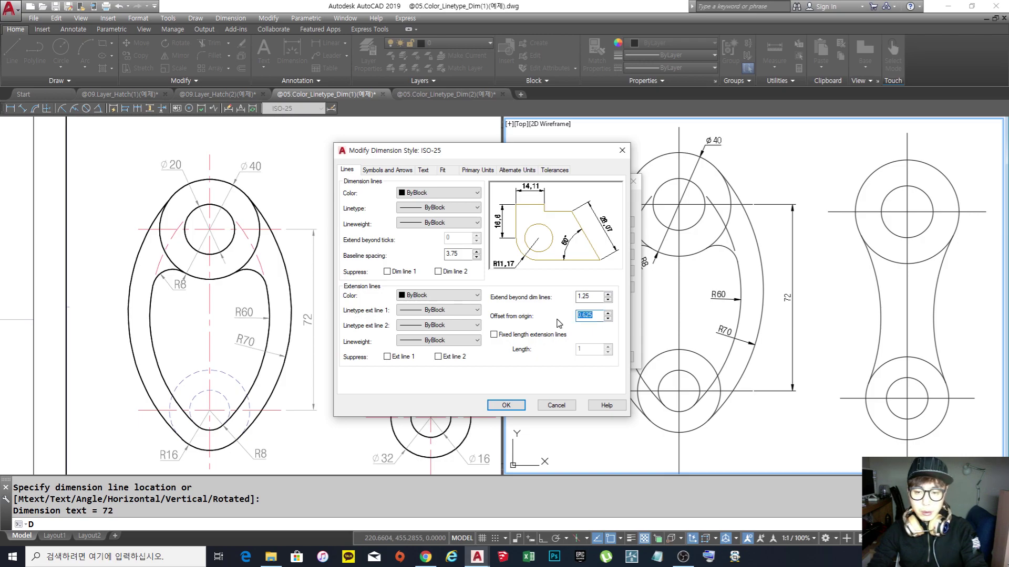
pyautogui.click(506, 406)
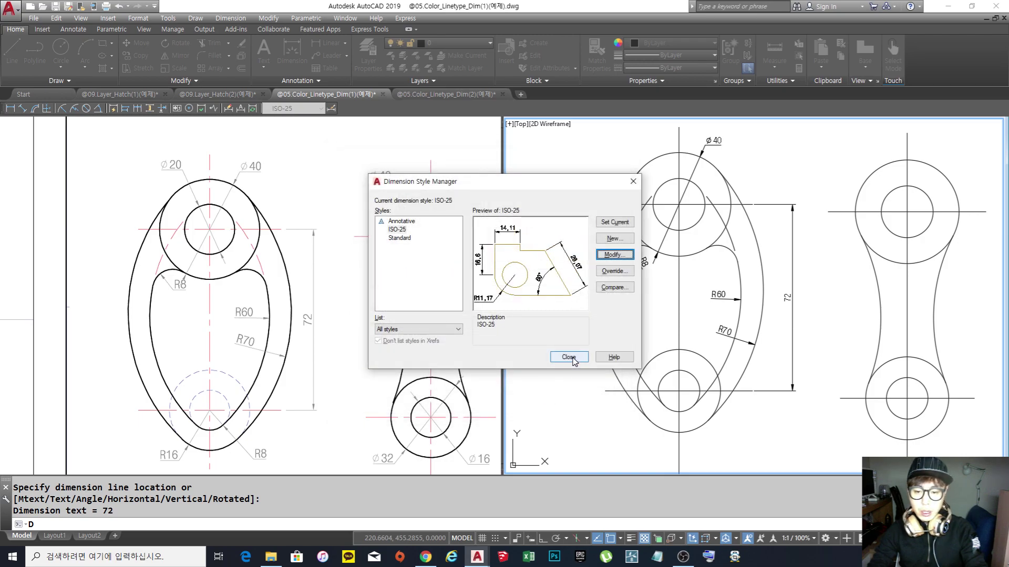
pyautogui.click(568, 357)
# Increase the ISO-25 style's extension line offset from origin further to widen the gap beside the first link's centrelines.
pyautogui.write('d')
pyautogui.press('Return')
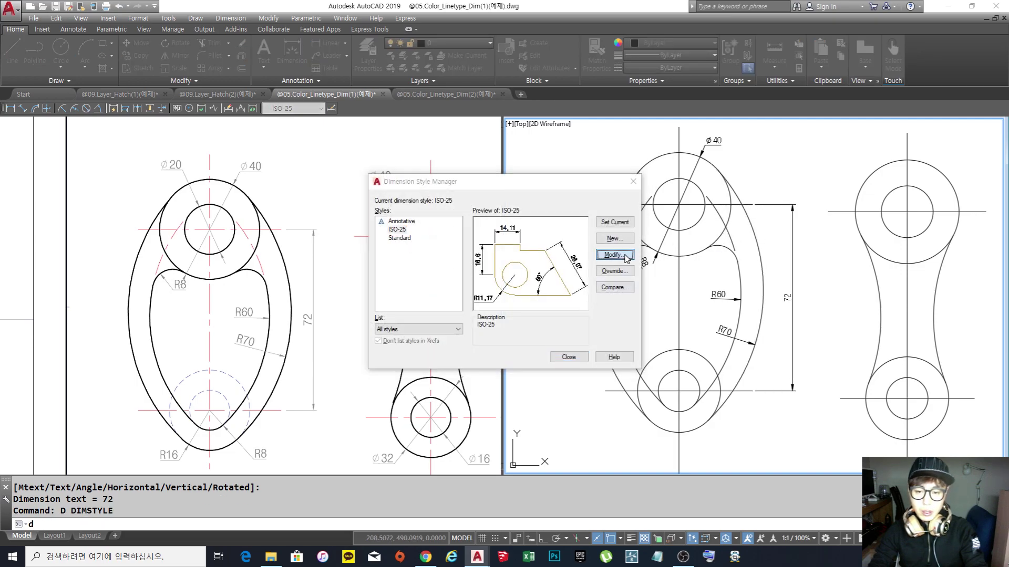
pyautogui.click(613, 255)
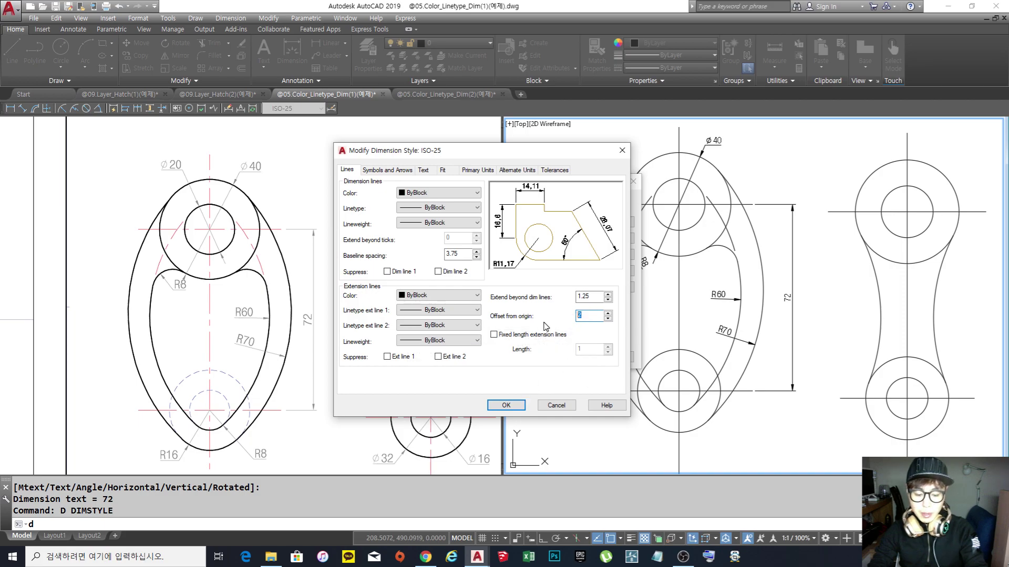
pyautogui.click(506, 406)
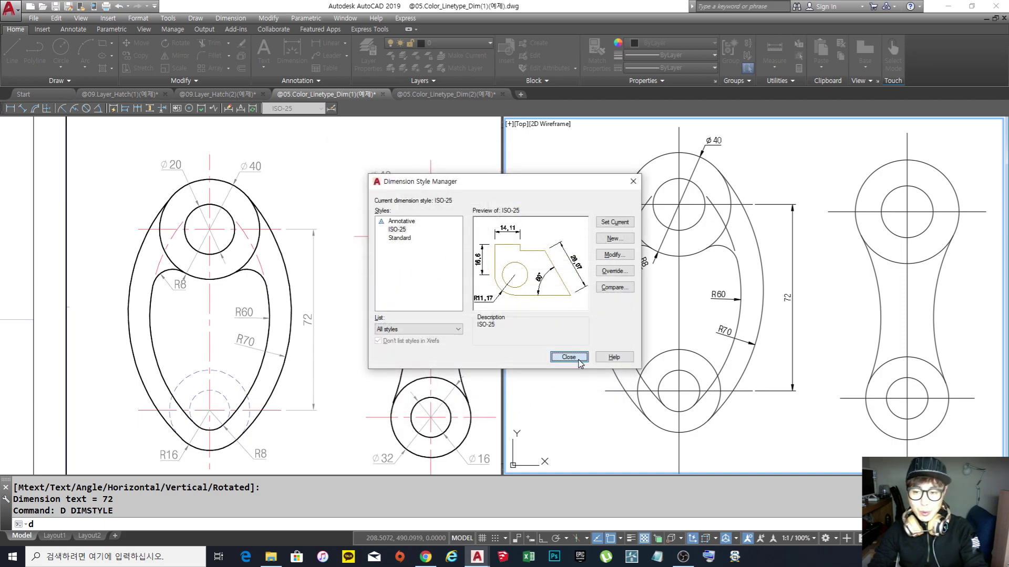
pyautogui.click(576, 357)
pyautogui.moveTo(775, 234); pyautogui.dragTo(739, 236, button='middle')
pyautogui.scroll(3, 743, 338)
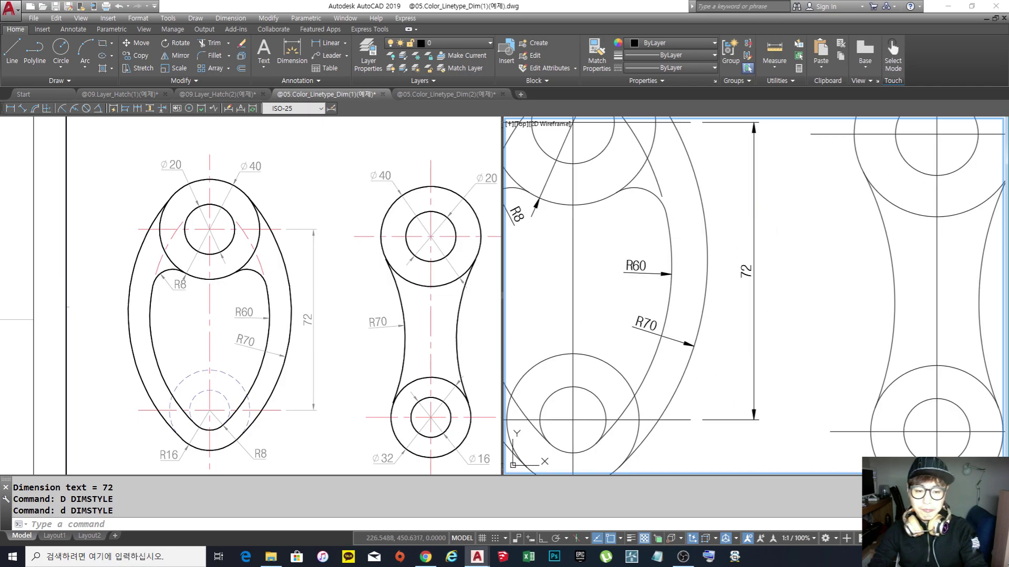
pyautogui.scroll(-3, 743, 337)
pyautogui.moveTo(725, 351); pyautogui.dragTo(748, 328, button='middle')
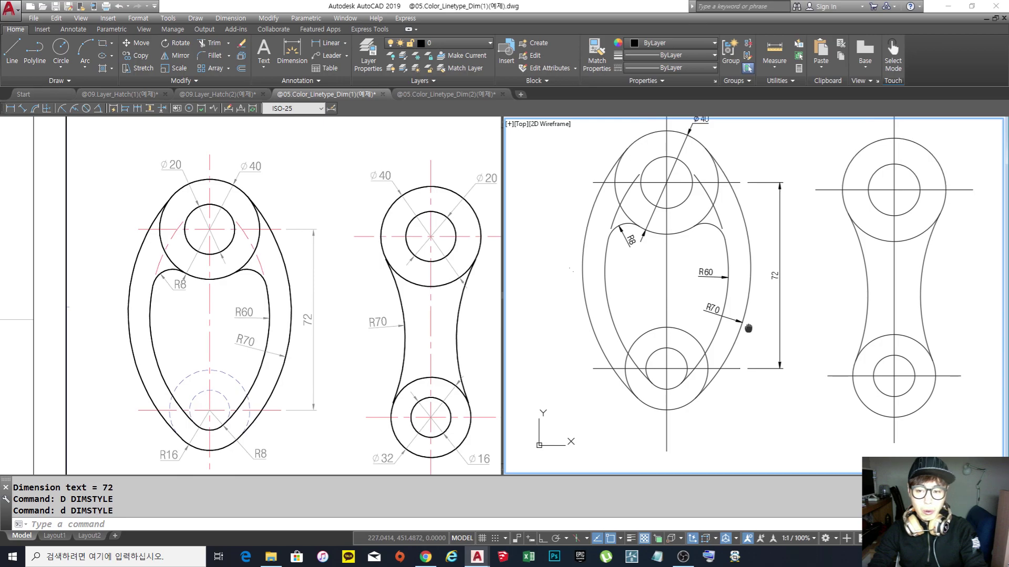
# Erase the vertical dimension beside the first link.
pyautogui.click(734, 179)
pyautogui.press('Escape')
pyautogui.write('e')
pyautogui.press('Return')
pyautogui.click(795, 350)
pyautogui.click(771, 332)
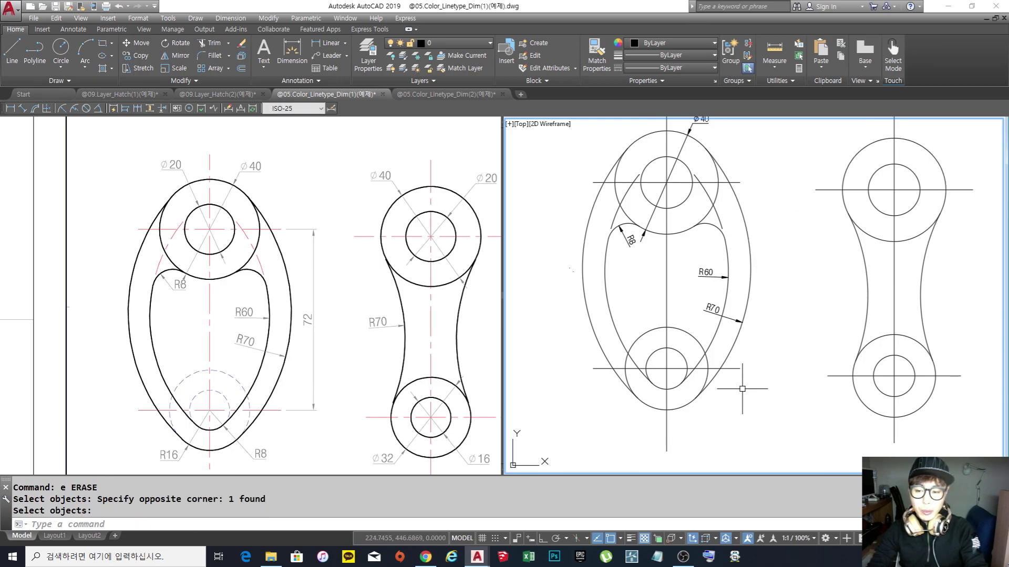
pyautogui.press('Return')
# Turn on Ortho and shorten the first link's lower horizontal centreline by about 4.5 units at its right end.
pyautogui.scroll(5, 762, 371)
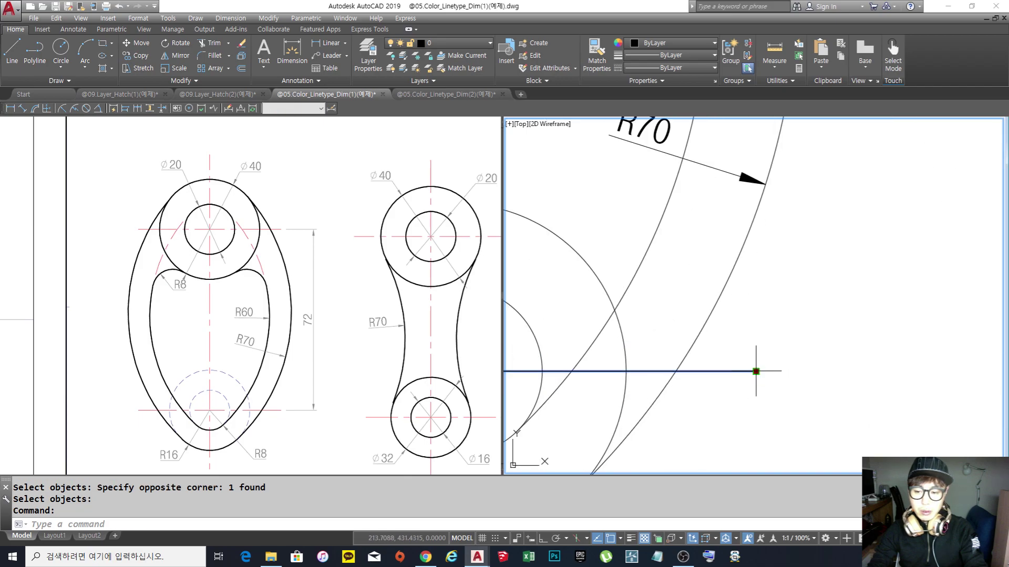
pyautogui.click(756, 371)
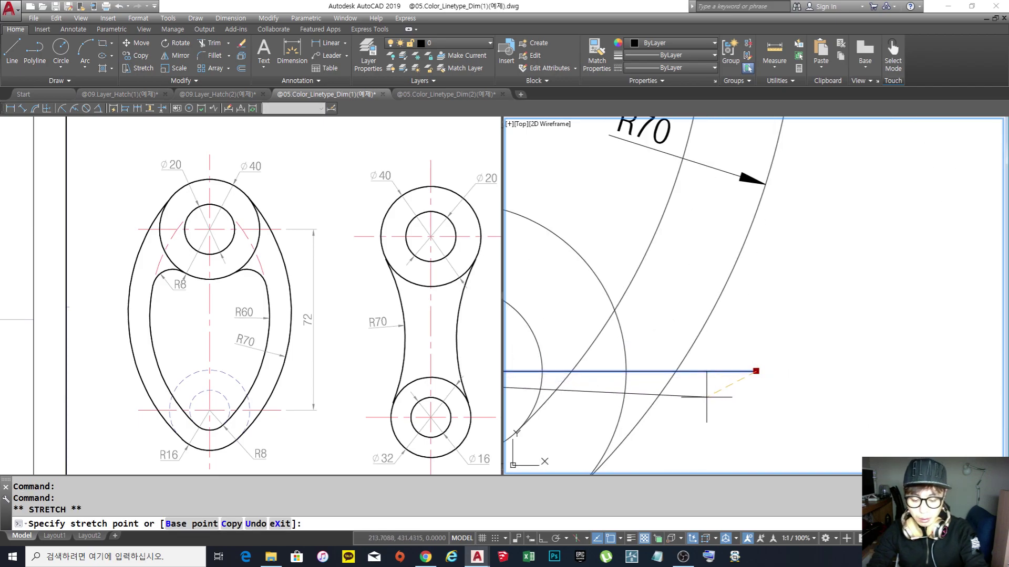
pyautogui.press('F8')
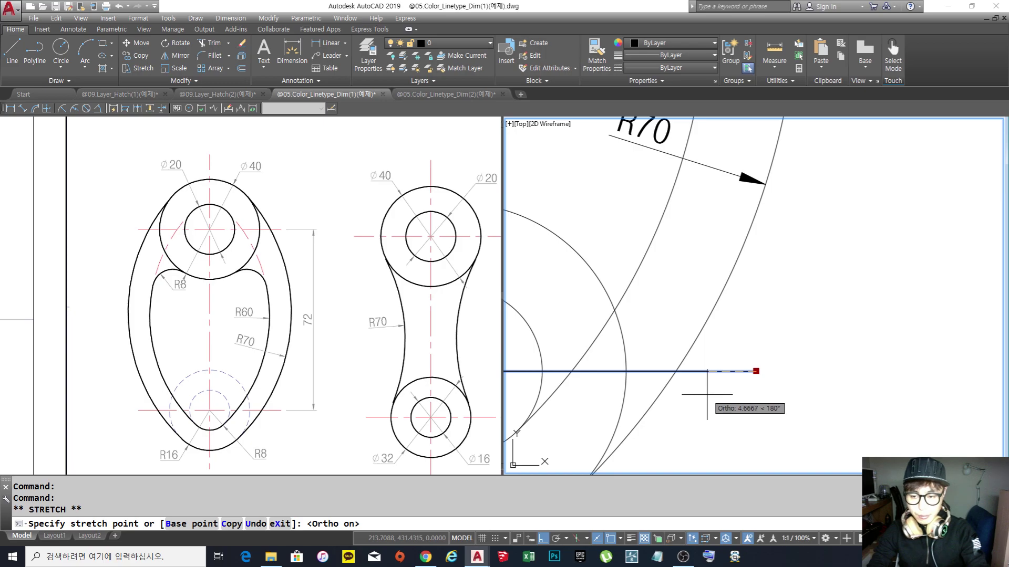
pyautogui.press('Escape')
pyautogui.click(756, 371)
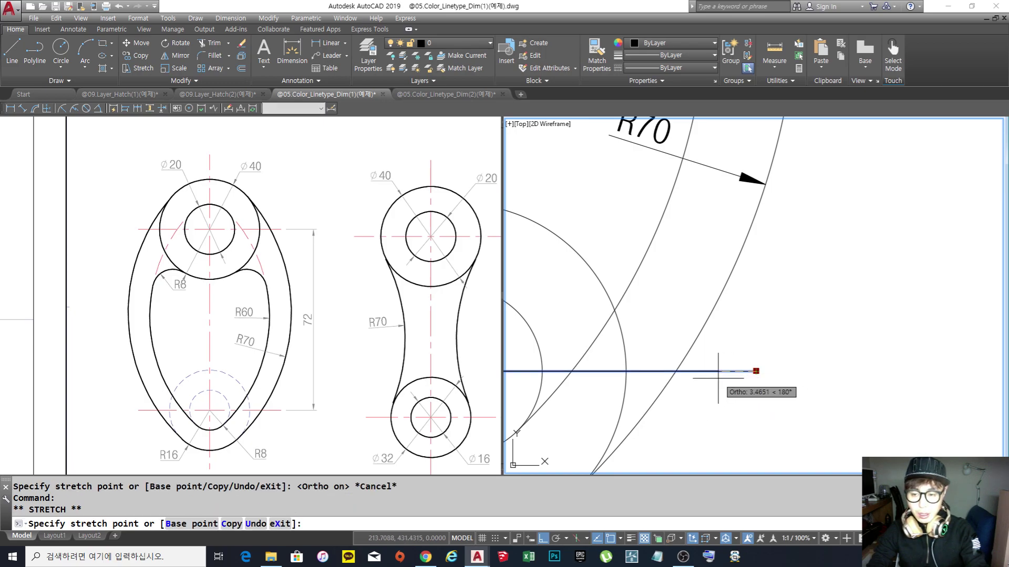
pyautogui.press('Escape')
# Add an aligned dimension between the right ends of the first link's lower and upper centrelines, placed outside the link.
pyautogui.scroll(-6, 735, 363)
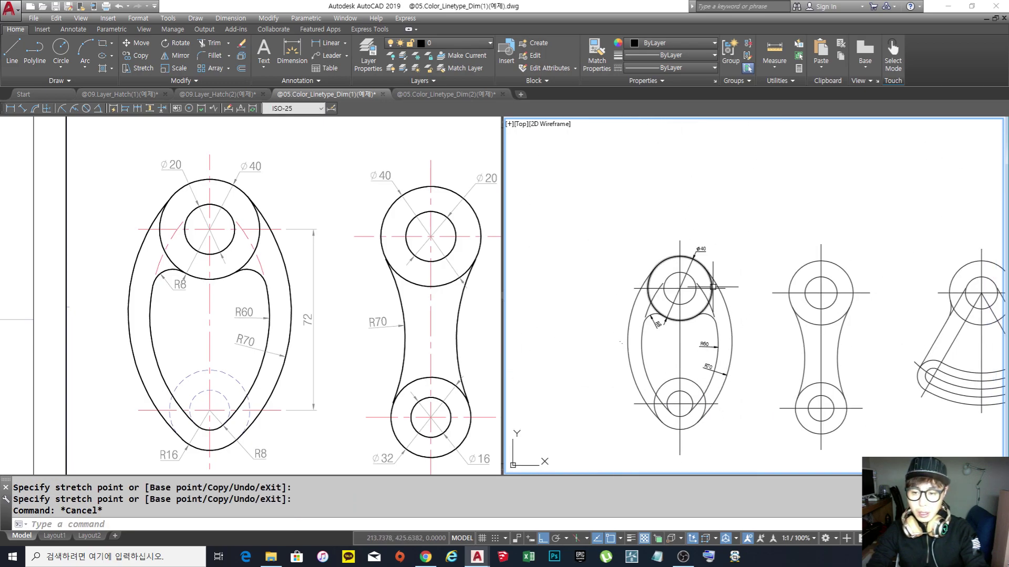
pyautogui.moveTo(739, 365); pyautogui.dragTo(719, 367, button='middle')
pyautogui.scroll(2, 720, 366)
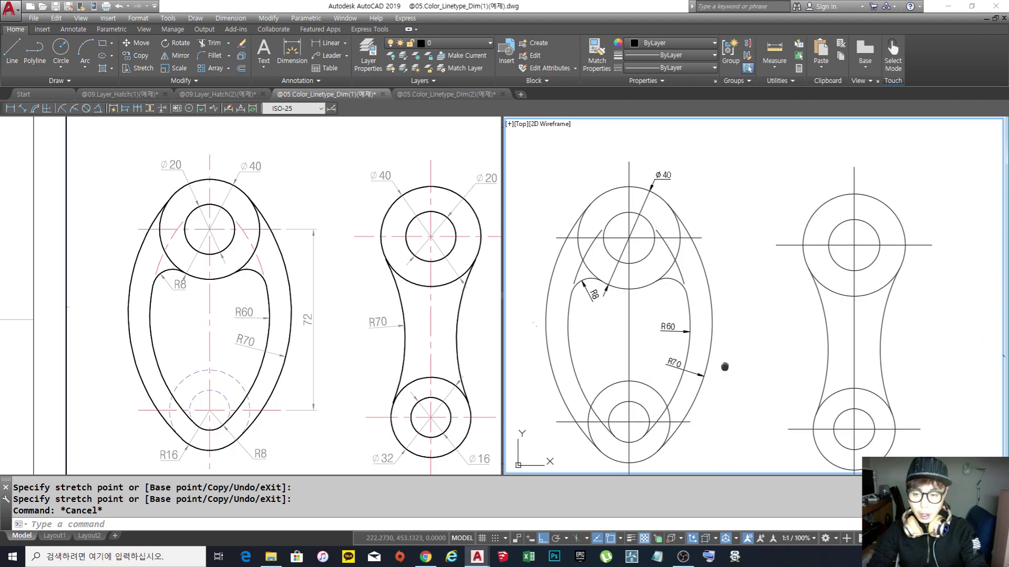
pyautogui.write('dal')
pyautogui.press('Return')
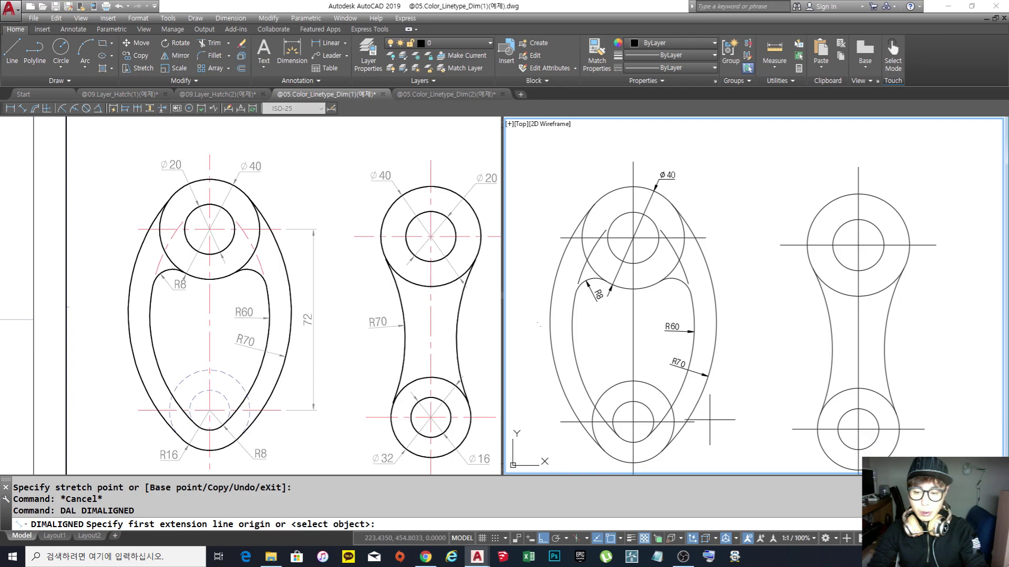
pyautogui.click(694, 422)
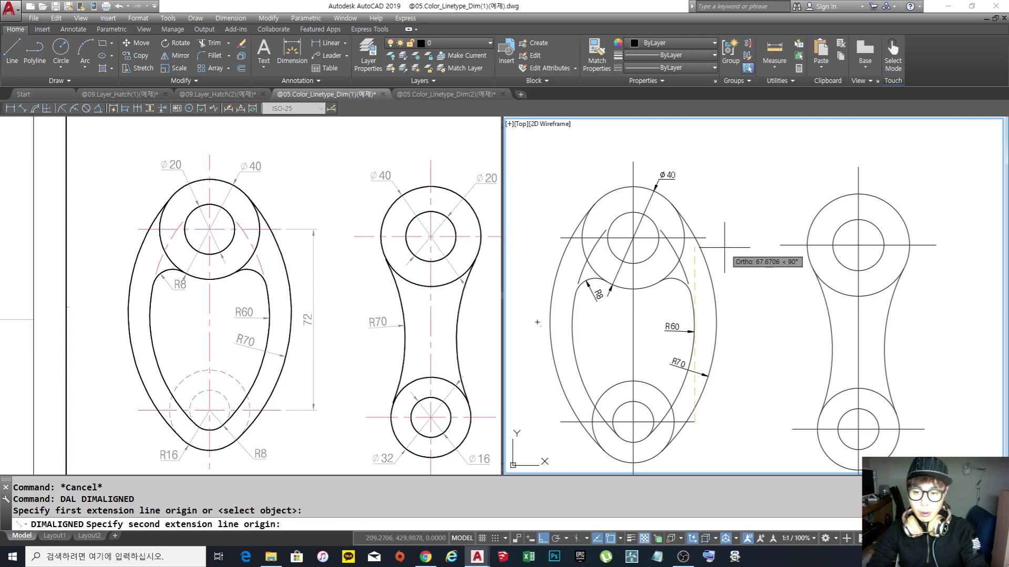
pyautogui.click(706, 238)
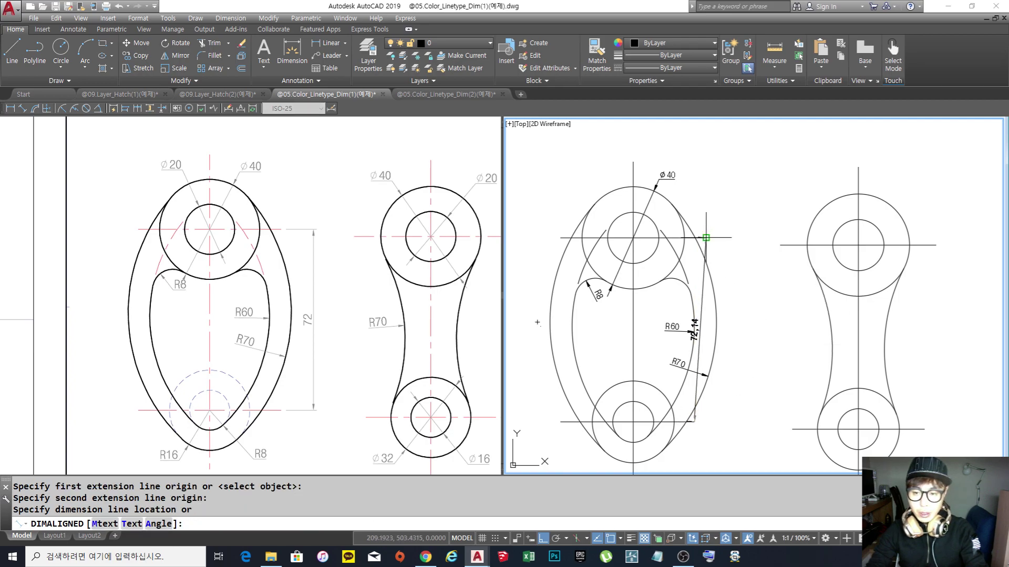
pyautogui.click(748, 270)
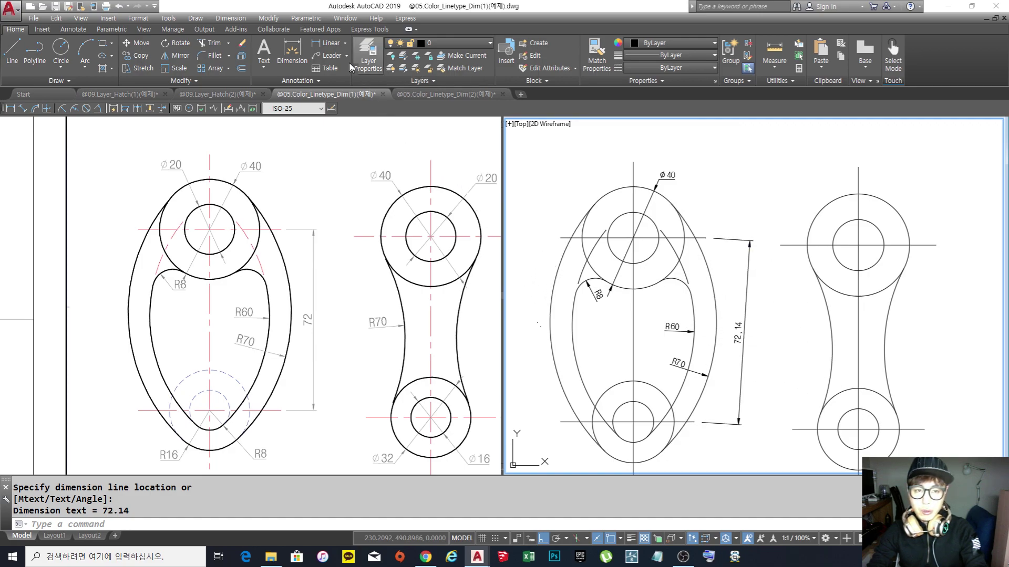
pyautogui.click(345, 45)
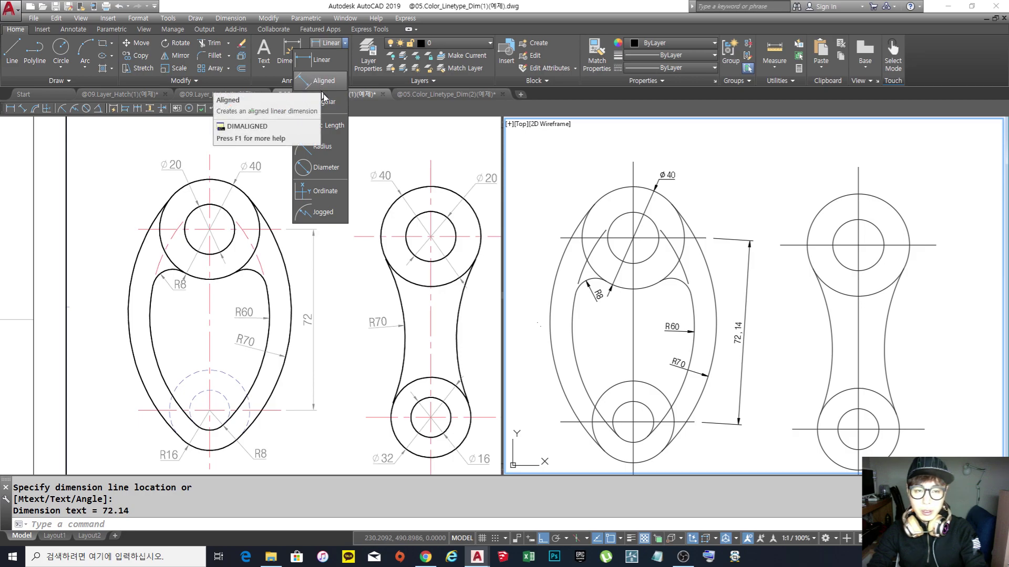
pyautogui.press('Escape')
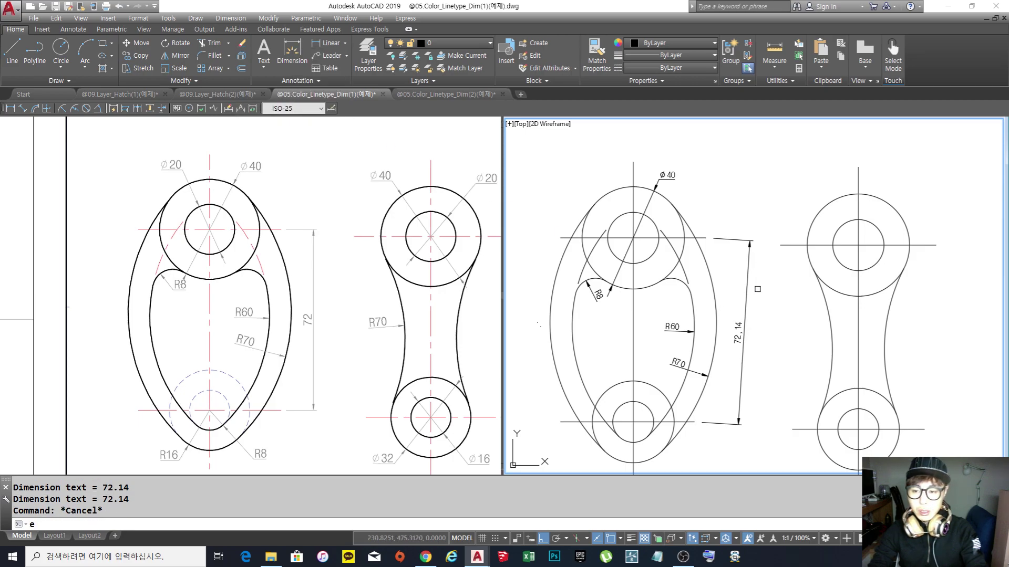
# Erase the slanted aligned dimension beside the first link.
pyautogui.write('e')
pyautogui.press('Return')
pyautogui.click(758, 292)
pyautogui.click(734, 272)
pyautogui.press('Return')
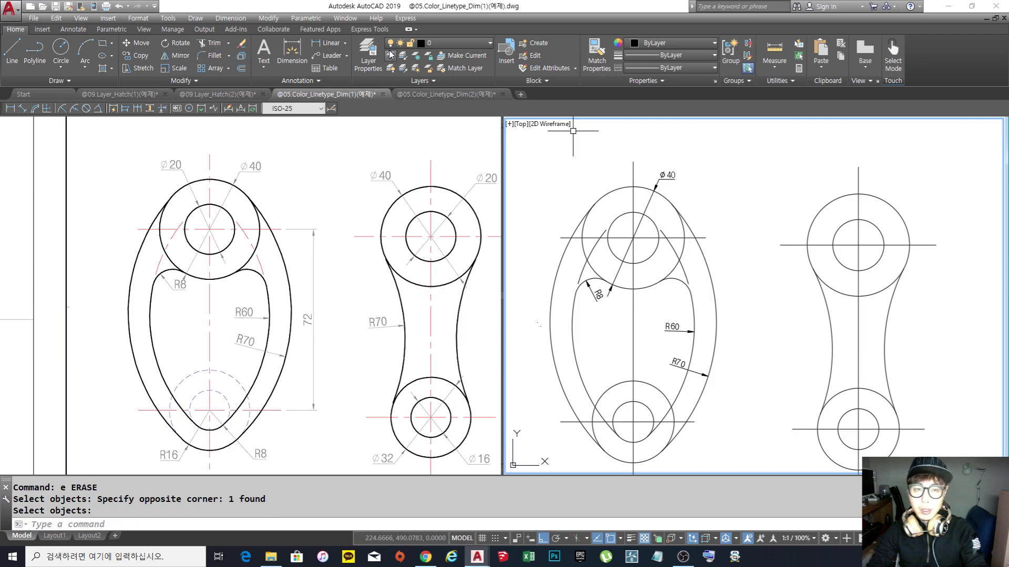
pyautogui.click(345, 45)
pyautogui.click(759, 322)
pyautogui.press('Escape')
pyautogui.press('Escape')
pyautogui.press('Escape')
# Add a vertical linear dimension from the lower to the upper centreline's right end, placed outside the first link.
pyautogui.write('dli')
pyautogui.press('Return')
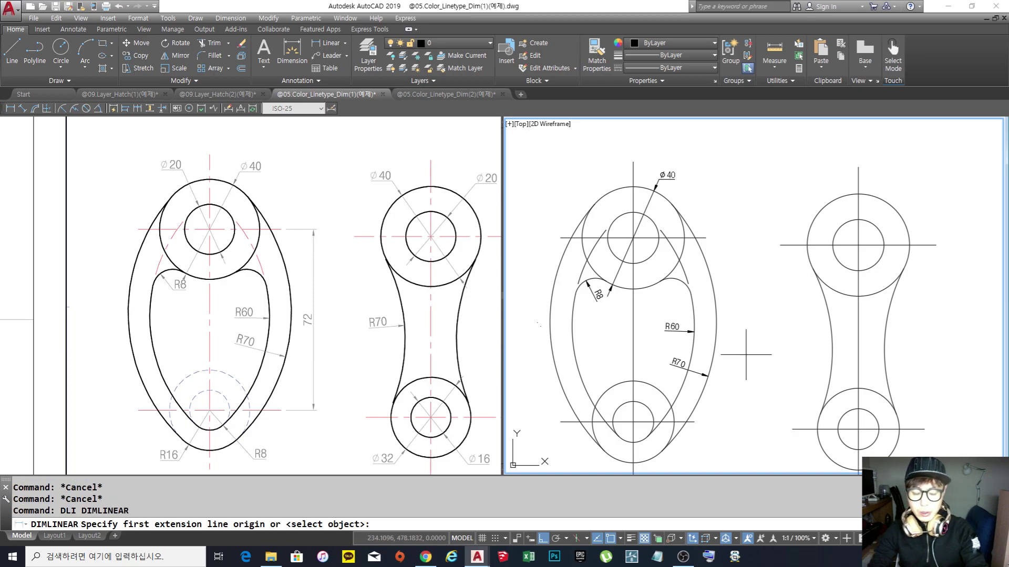
pyautogui.click(695, 422)
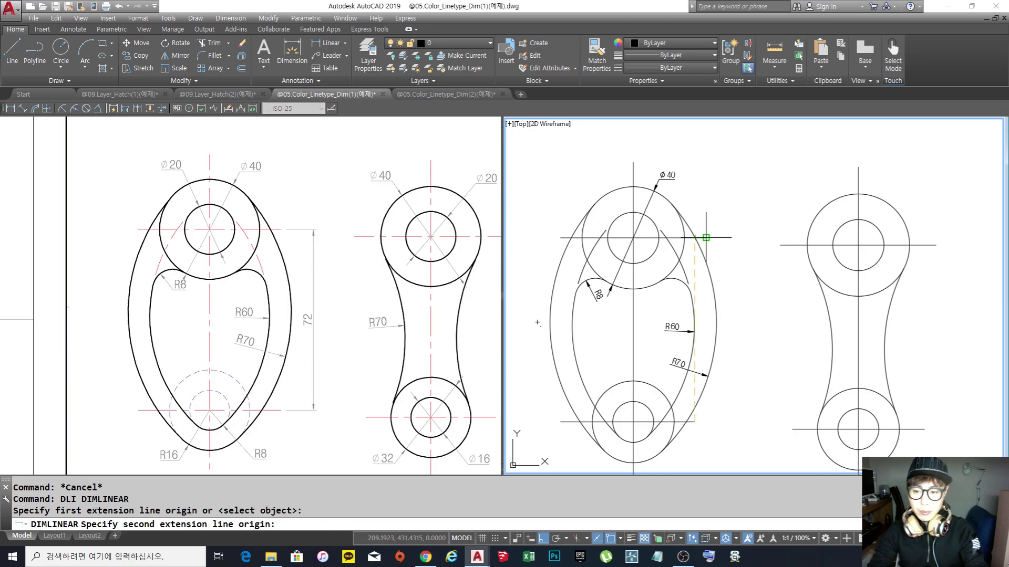
pyautogui.click(693, 238)
pyautogui.click(741, 290)
pyautogui.press('Escape')
# Add a radius dimension to the first link's outer bottom arc, placing its text outside the arc, below and to its left.
pyautogui.moveTo(710, 375)
pyautogui.mouseDown(button='middle')
pyautogui.moveTo(720, 308)
pyautogui.moveTo(716, 333)
pyautogui.mouseUp(button='middle')
pyautogui.scroll(-3, 683, 327)
pyautogui.scroll(2, 682, 327)
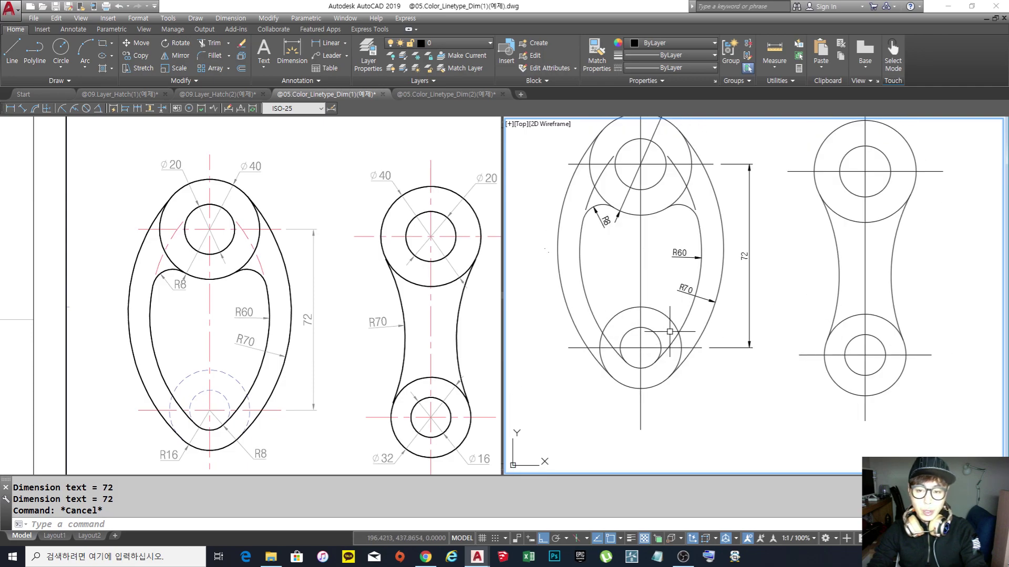
pyautogui.click(273, 456)
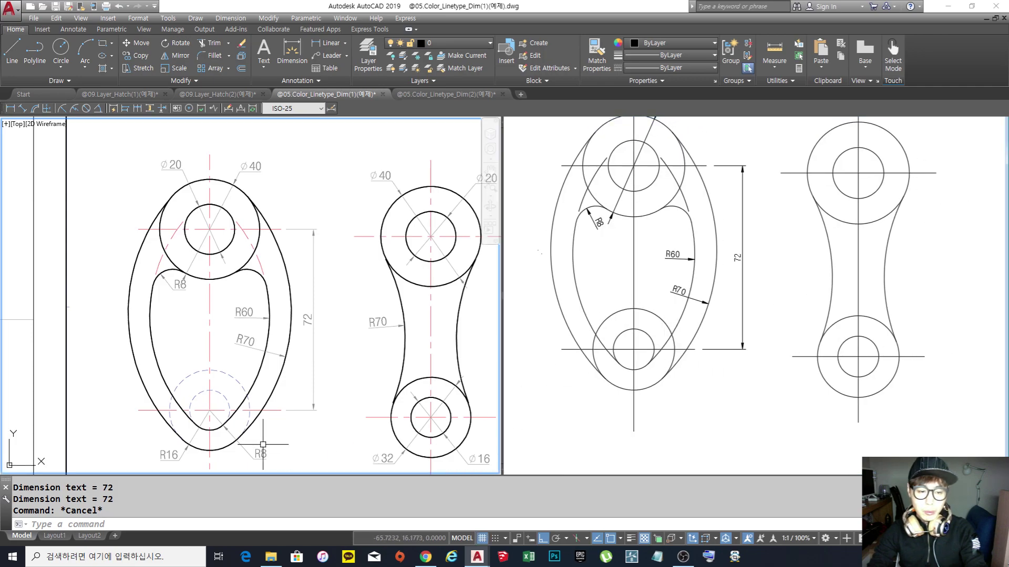
pyautogui.moveTo(273, 456); pyautogui.dragTo(301, 391, button='middle')
pyautogui.click(658, 419)
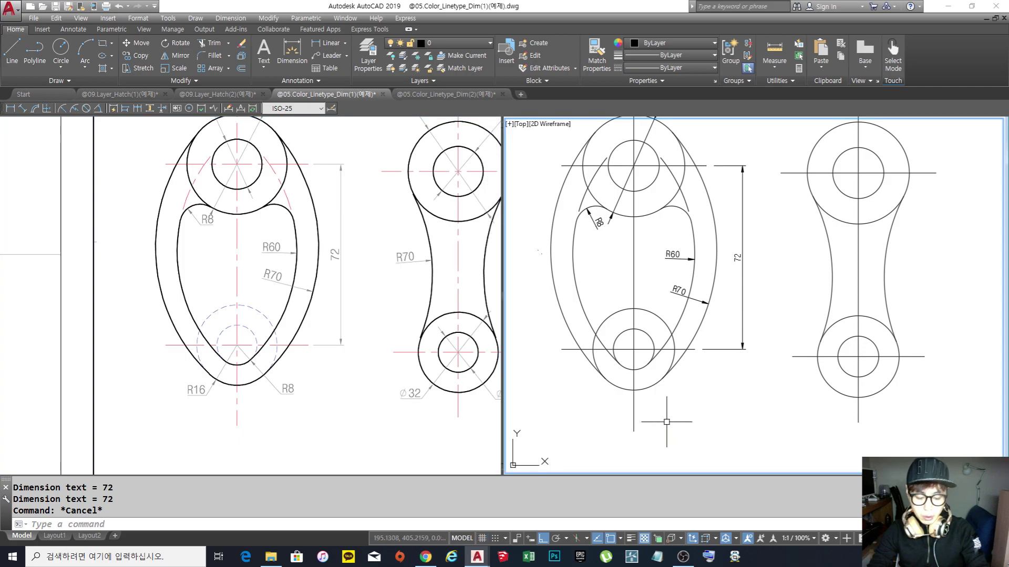
pyautogui.write('dra')
pyautogui.press('Return')
pyautogui.scroll(2, 612, 416)
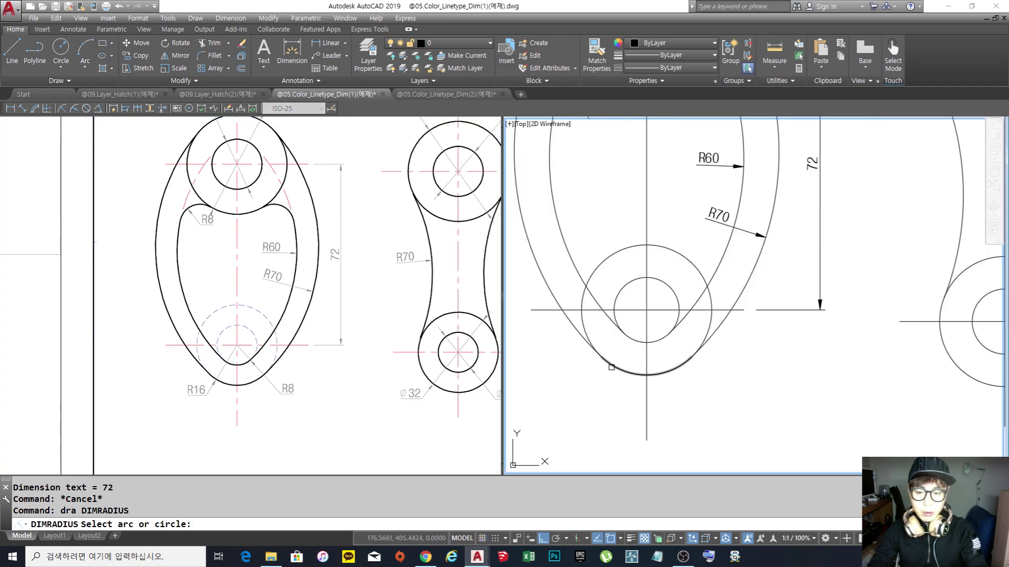
pyautogui.click(612, 366)
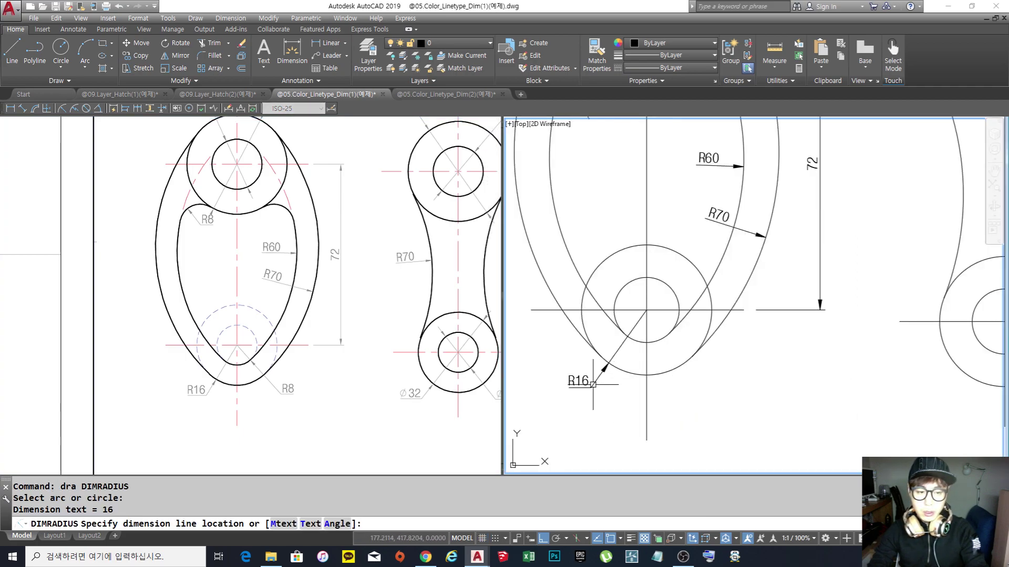
pyautogui.click(592, 385)
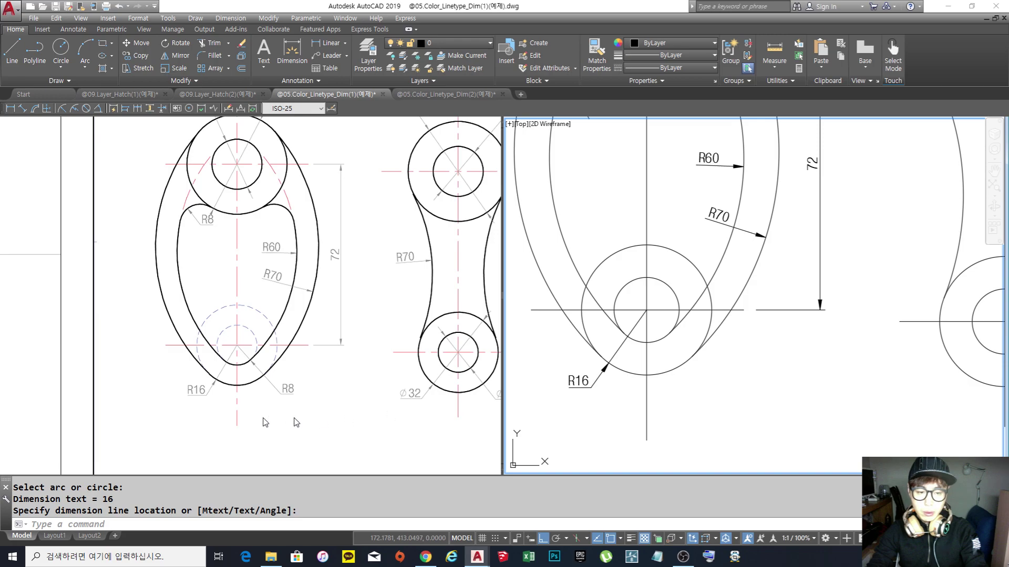
# Examine the dimensions on the reference drawings of the second link and the slotted sector part.
pyautogui.click(355, 401)
pyautogui.scroll(-3, 360, 354)
pyautogui.scroll(3, 344, 367)
pyautogui.moveTo(350, 337); pyautogui.dragTo(383, 378, button='middle')
pyautogui.scroll(2, 394, 360)
pyautogui.scroll(-3, 368, 367)
pyautogui.moveTo(375, 375)
pyautogui.mouseDown(button='middle')
pyautogui.moveTo(401, 378)
pyautogui.moveTo(384, 401)
pyautogui.mouseUp(button='middle')
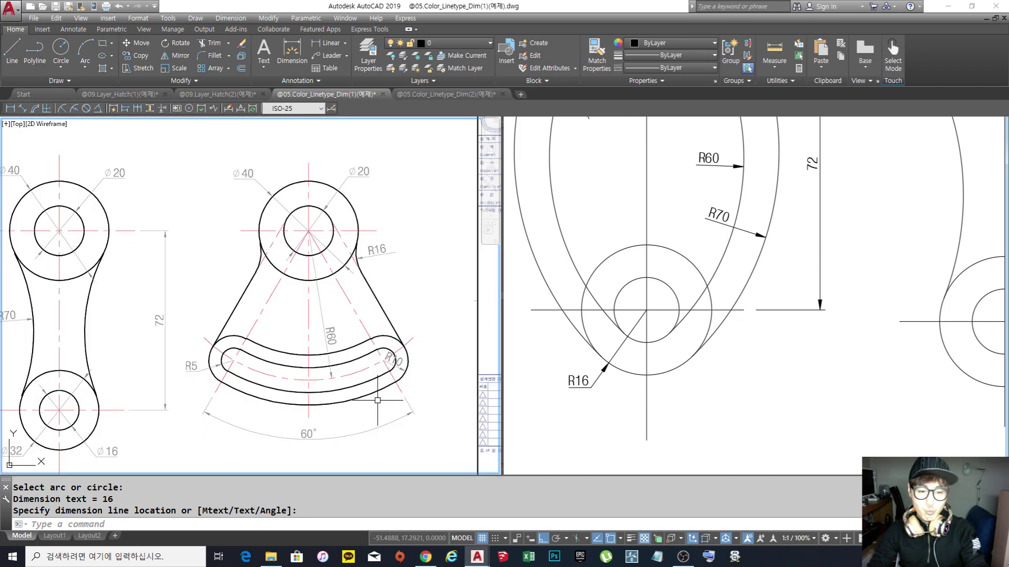
# Try an angular dimension between the sector's two slanted centrelines with its arc well below the slot, and undo it.
pyautogui.click(946, 398)
pyautogui.scroll(-5, 885, 371)
pyautogui.moveTo(884, 371); pyautogui.dragTo(766, 376, button='middle')
pyautogui.scroll(2, 725, 391)
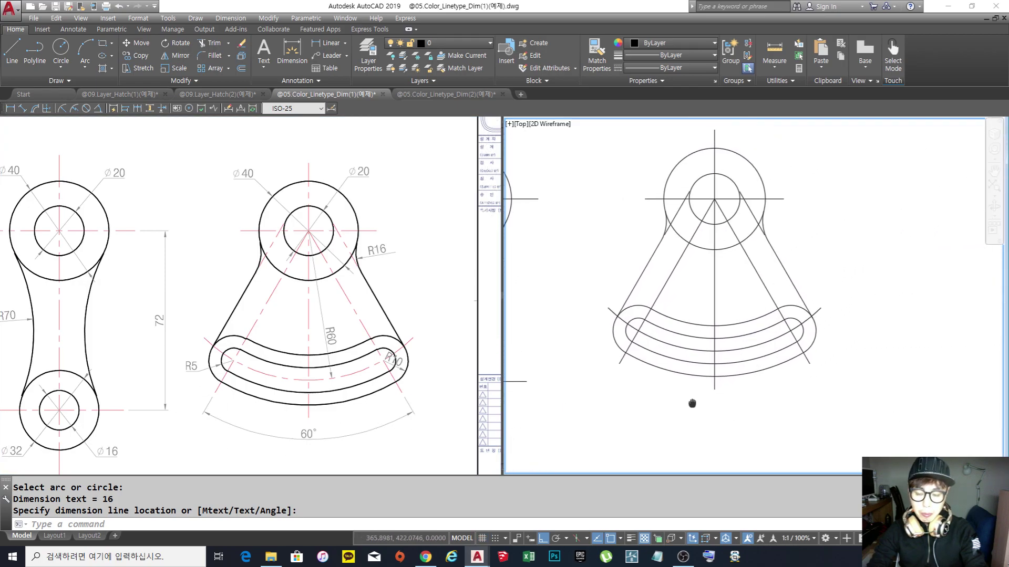
pyautogui.write('dan')
pyautogui.press('Return')
pyautogui.click(638, 323)
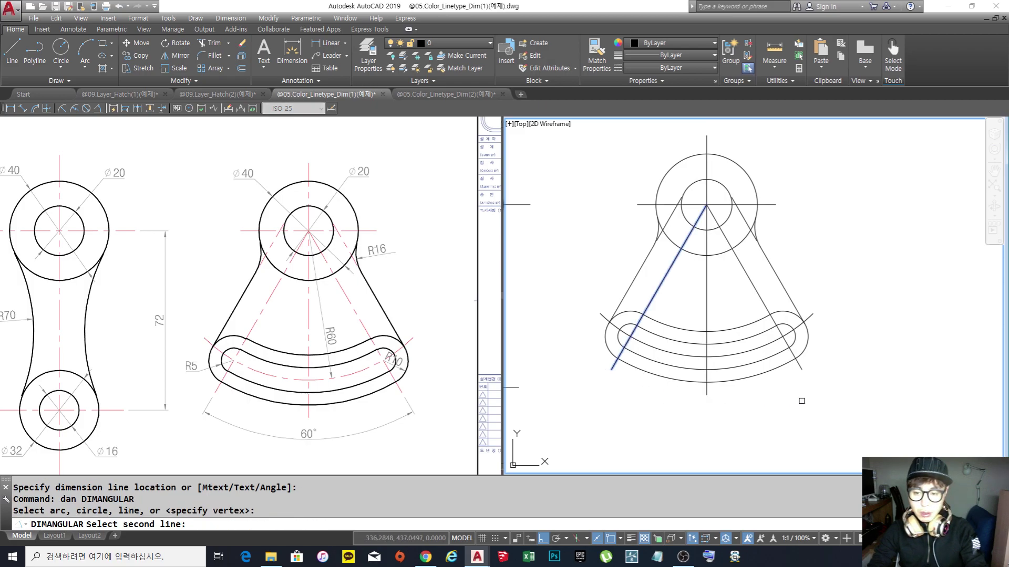
pyautogui.click(807, 374)
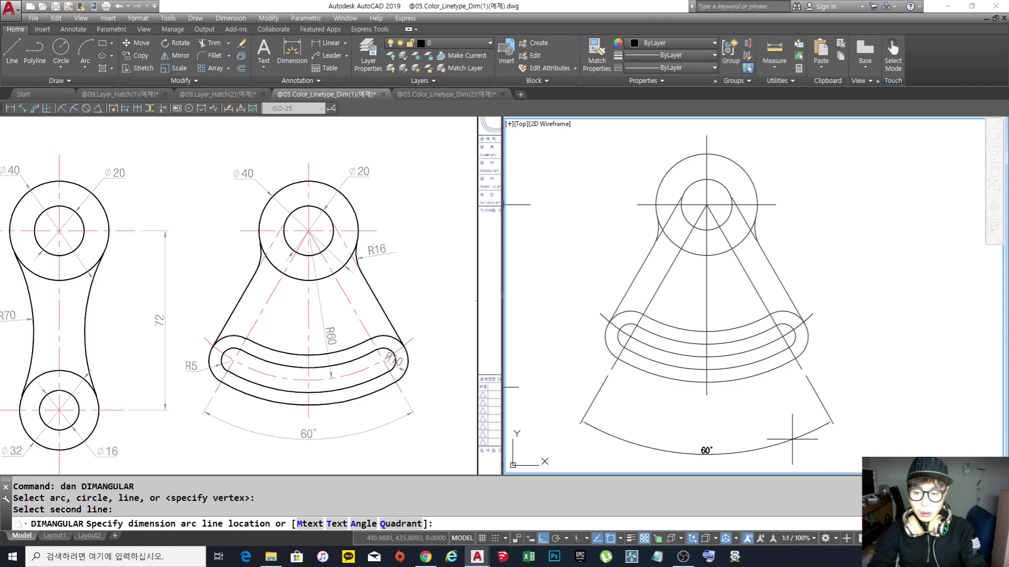
pyautogui.click(767, 414)
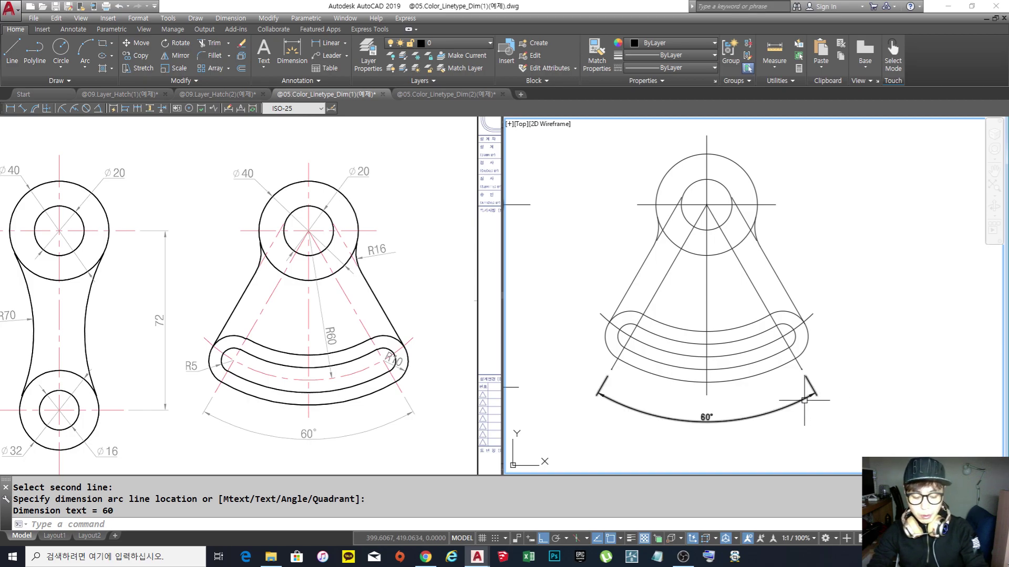
pyautogui.hotkey('ctrl', 'z')
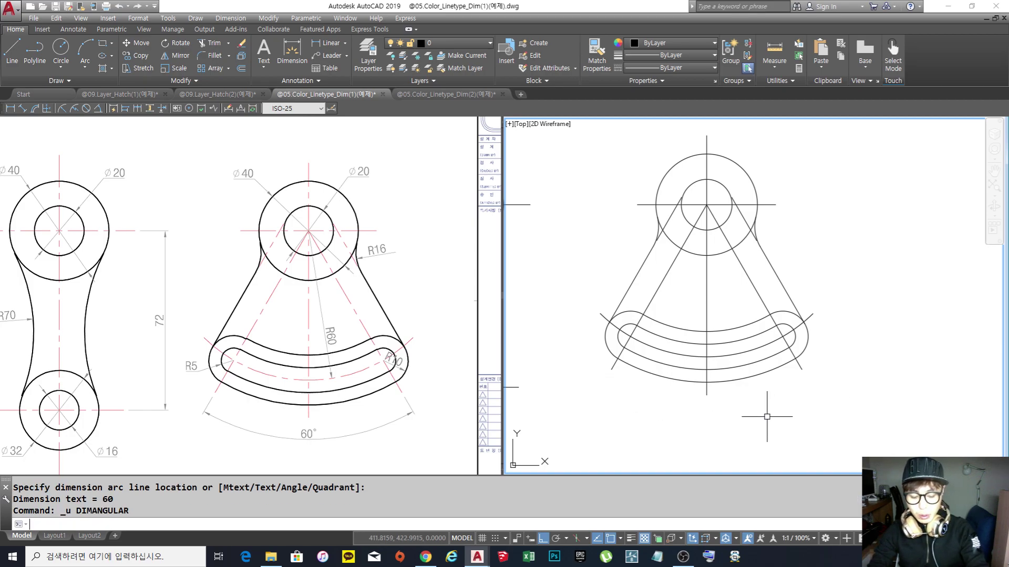
# Try the angular dimension between the slanted centrelines with its arc just below the slot, and erase it.
pyautogui.press('Escape')
pyautogui.write('dan')
pyautogui.press('Return')
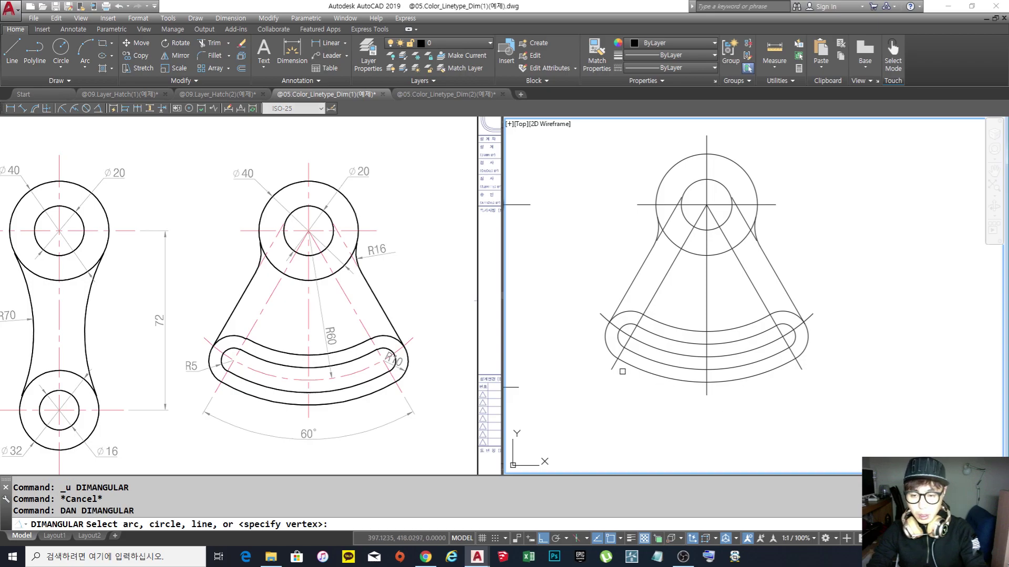
pyautogui.click(610, 371)
pyautogui.click(798, 373)
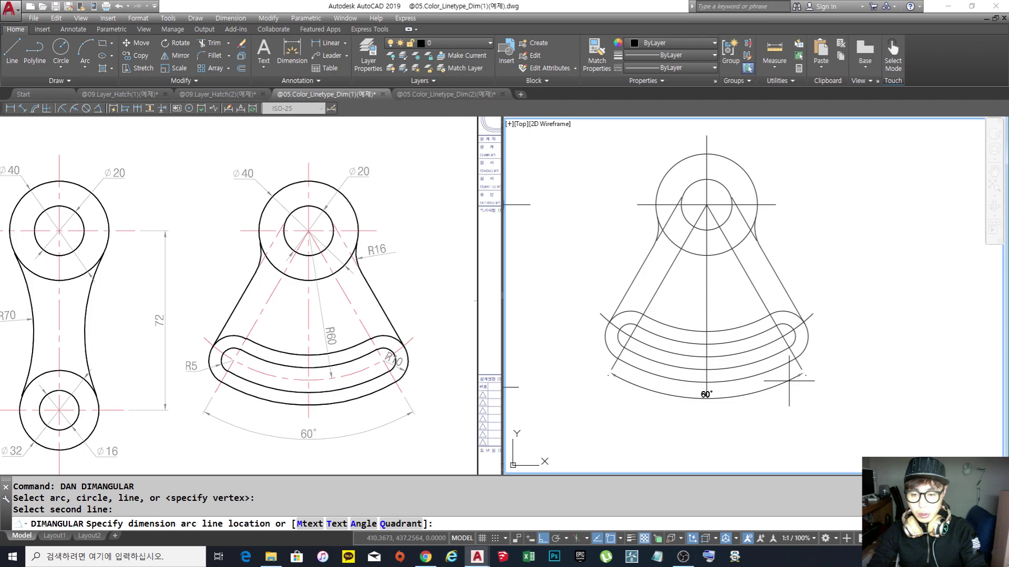
pyautogui.click(789, 384)
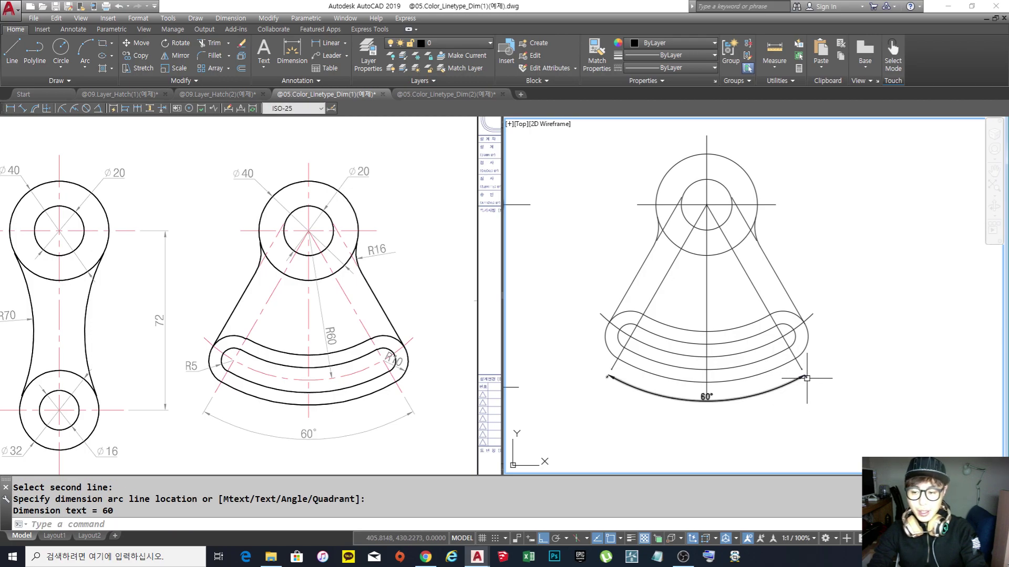
pyautogui.write('e')
pyautogui.press('Return')
pyautogui.click(787, 390)
pyautogui.press('Return')
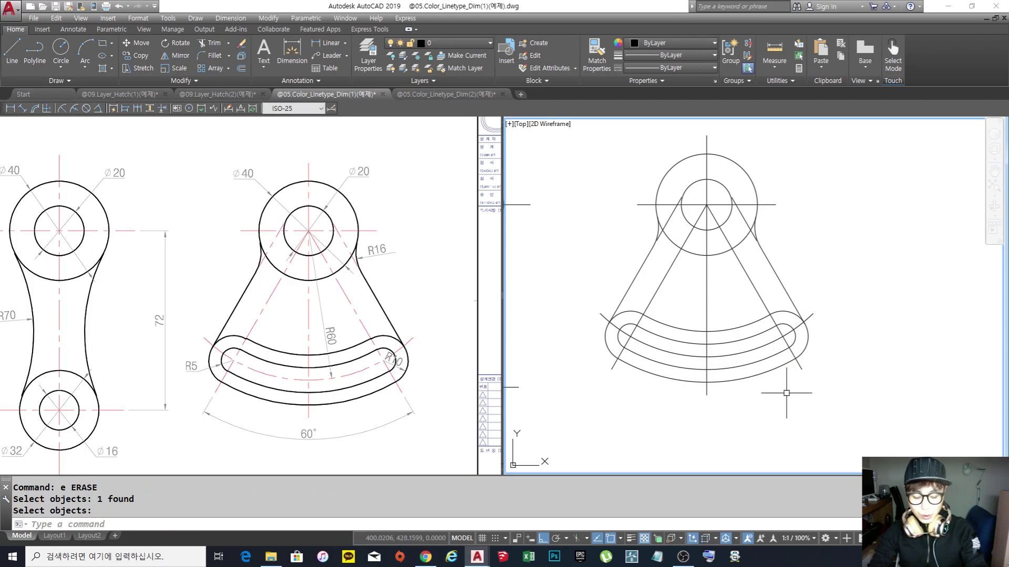
# Add an angular dimension between the sector's two slanted centrelines, placing its arc a short distance below the centrelines' lower ends.
pyautogui.write('dan')
pyautogui.press('Return')
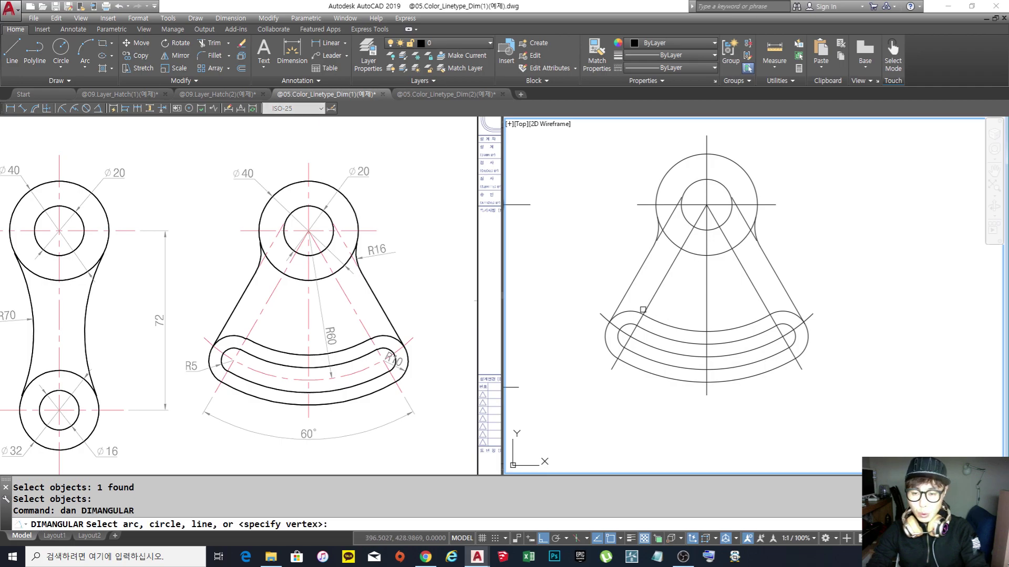
pyautogui.click(613, 369)
pyautogui.click(801, 368)
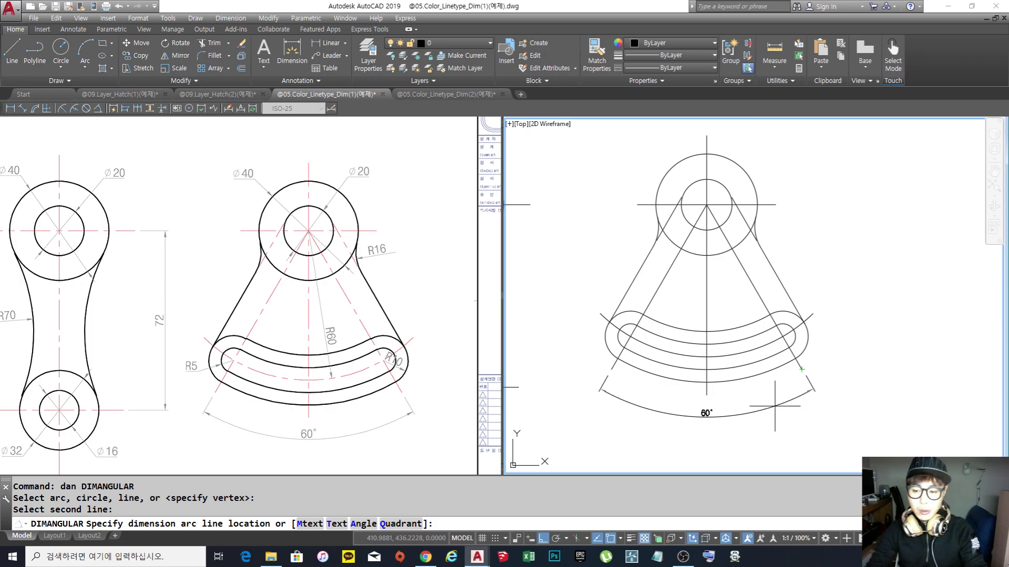
pyautogui.click(774, 406)
pyautogui.press('Escape')
pyautogui.press('Escape')
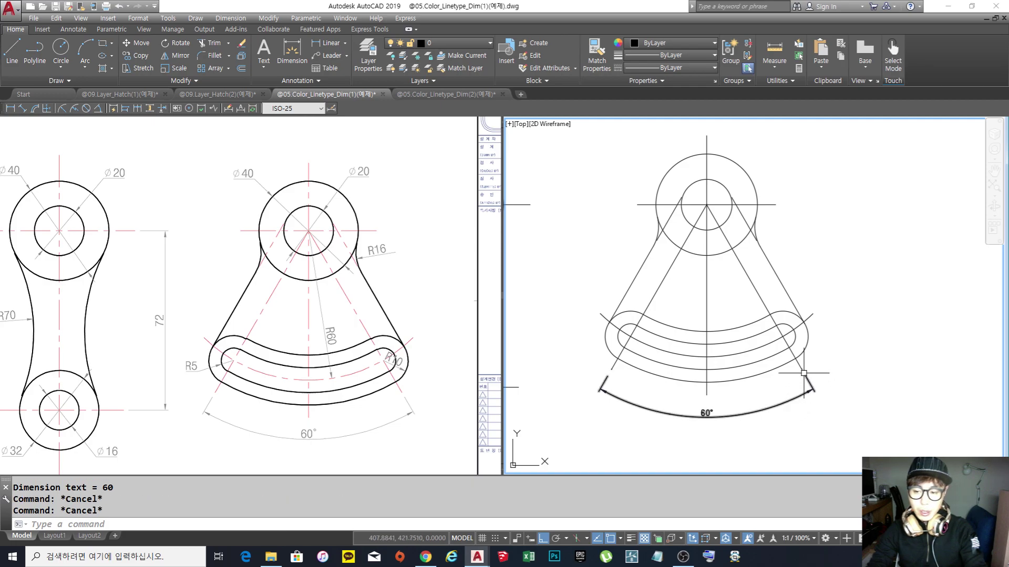
pyautogui.moveTo(792, 410); pyautogui.dragTo(760, 416, button='middle')
pyautogui.press('Escape')
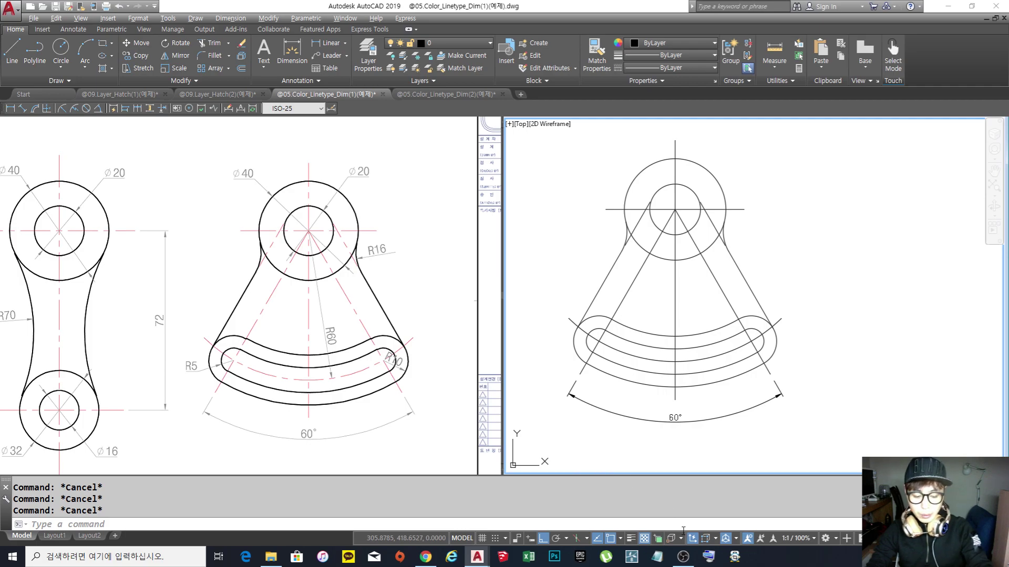
# Undo the last property change and the radius dimension on the sector.
pyautogui.click(683, 557)
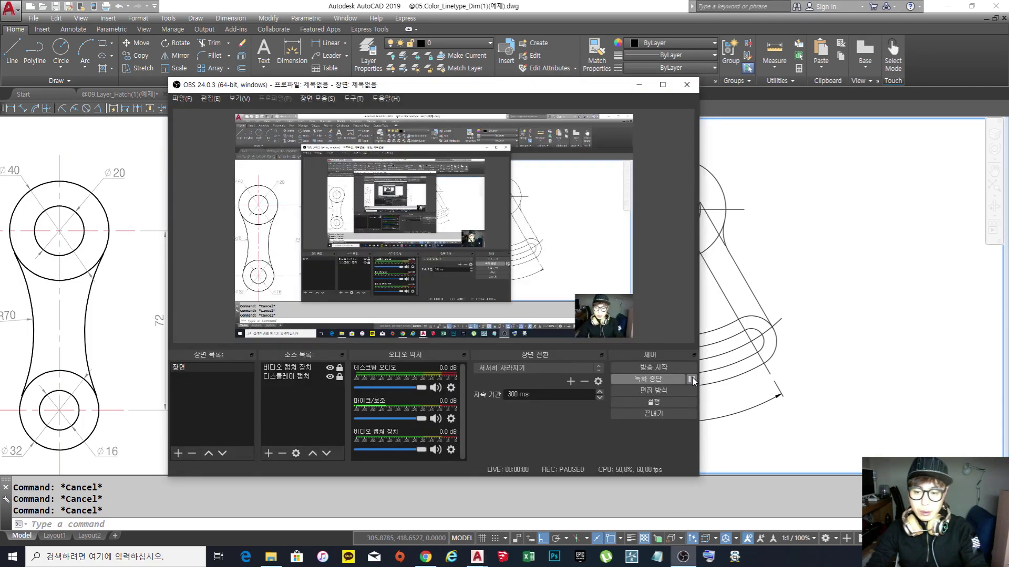
pyautogui.hotkey('ctrl', 'z')
pyautogui.hotkey('ctrl', 'z')
pyautogui.hotkey('ctrl', 'z')
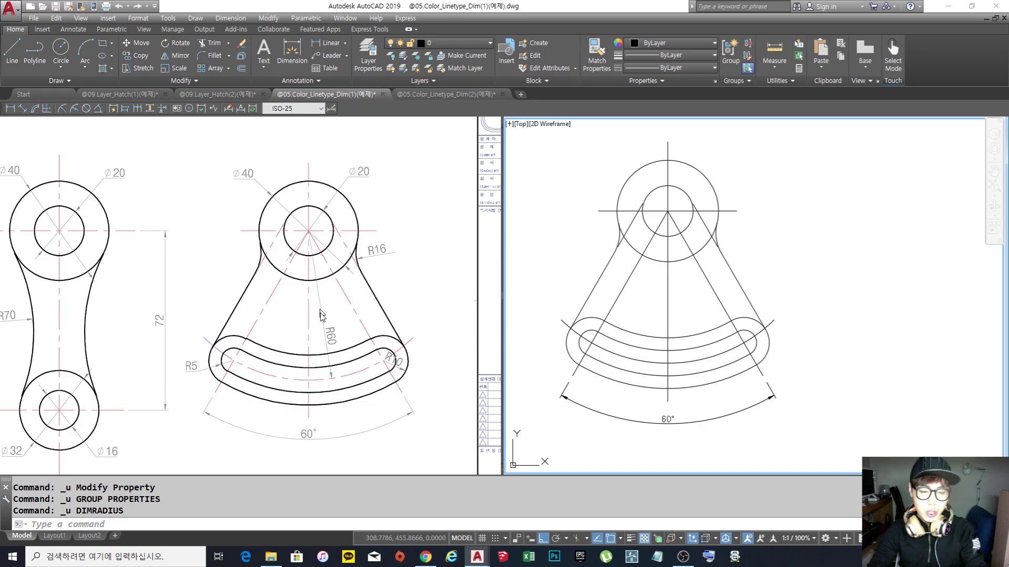
pyautogui.click(702, 301)
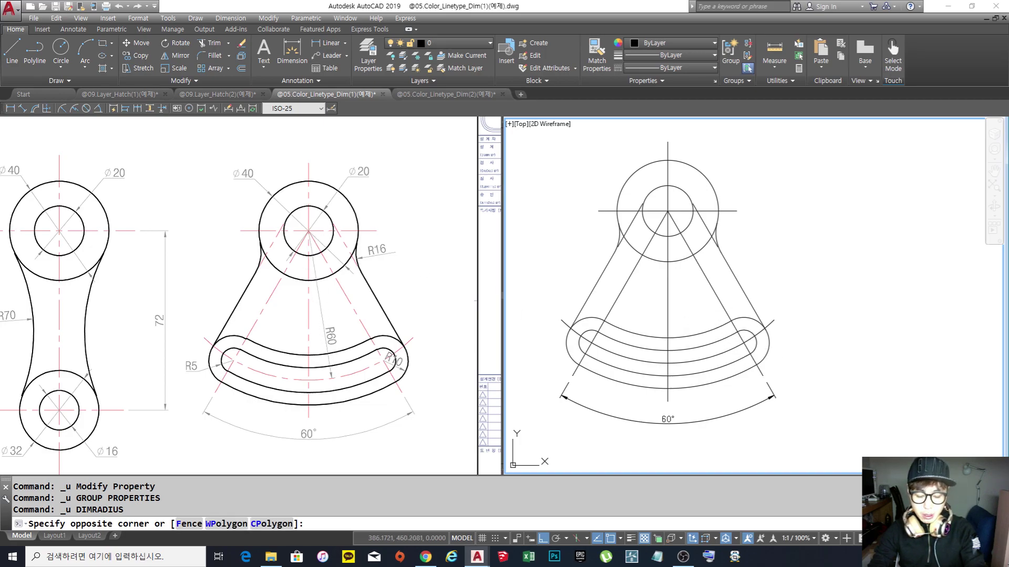
pyautogui.press('Escape')
pyautogui.write('dra')
pyautogui.press('Return')
pyautogui.press('Escape')
pyautogui.press('Escape')
pyautogui.press('Escape')
# Add a radius dimension to the slot's centreline arc, placing its text inside the sector just above the slot.
pyautogui.write('dra')
pyautogui.press('Return')
pyautogui.click(708, 329)
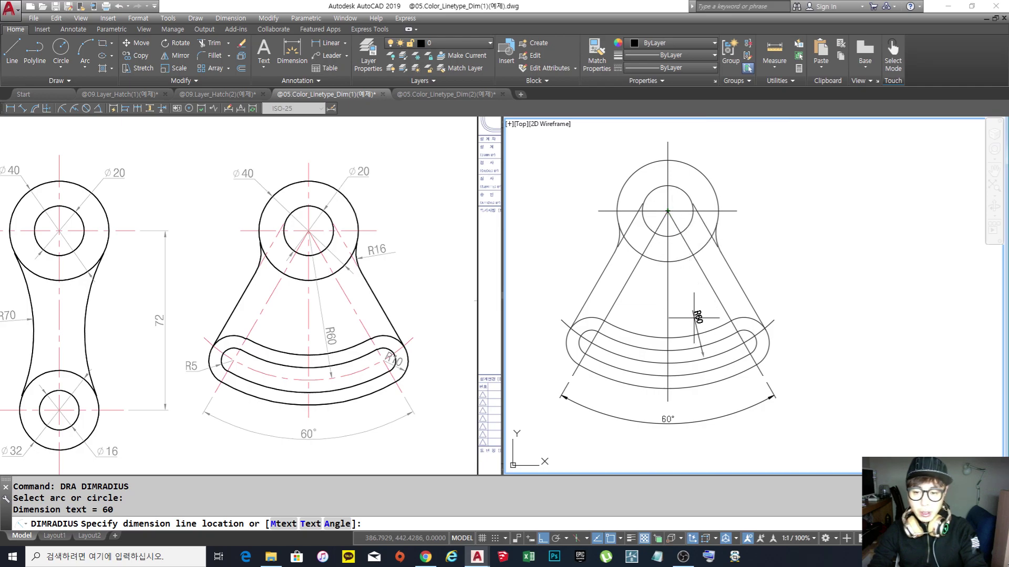
pyautogui.click(694, 318)
pyautogui.press('Escape')
pyautogui.press('Escape')
pyautogui.moveTo(677, 340)
pyautogui.mouseDown(button='middle')
pyautogui.moveTo(700, 337)
pyautogui.moveTo(670, 331)
pyautogui.moveTo(745, 327)
pyautogui.mouseUp(button='middle')
# Modify the ISO-25 dimension style so that arrows move outside the extension lines first when space is short.
pyautogui.write('D')
pyautogui.press('Return')
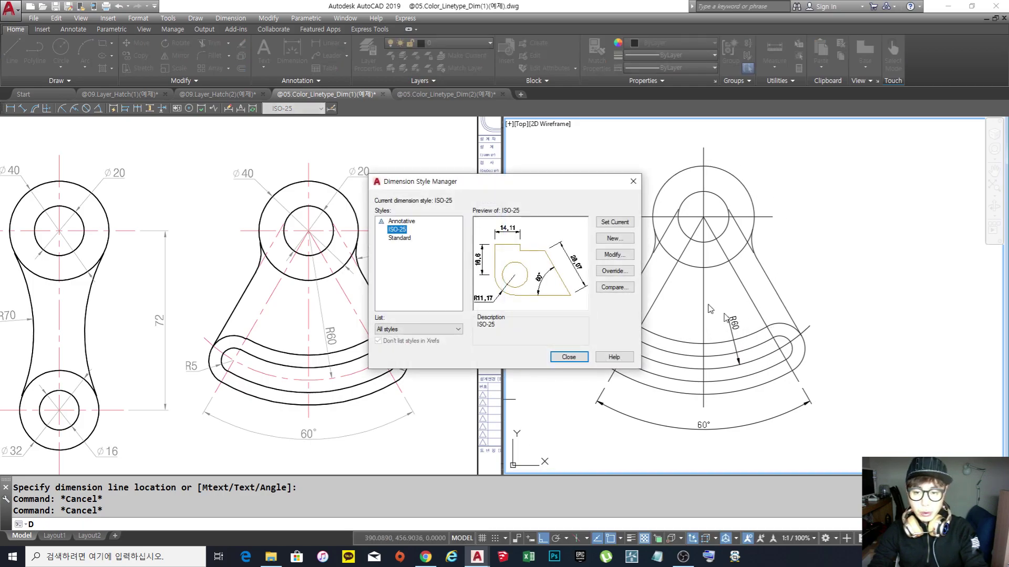
pyautogui.click(615, 255)
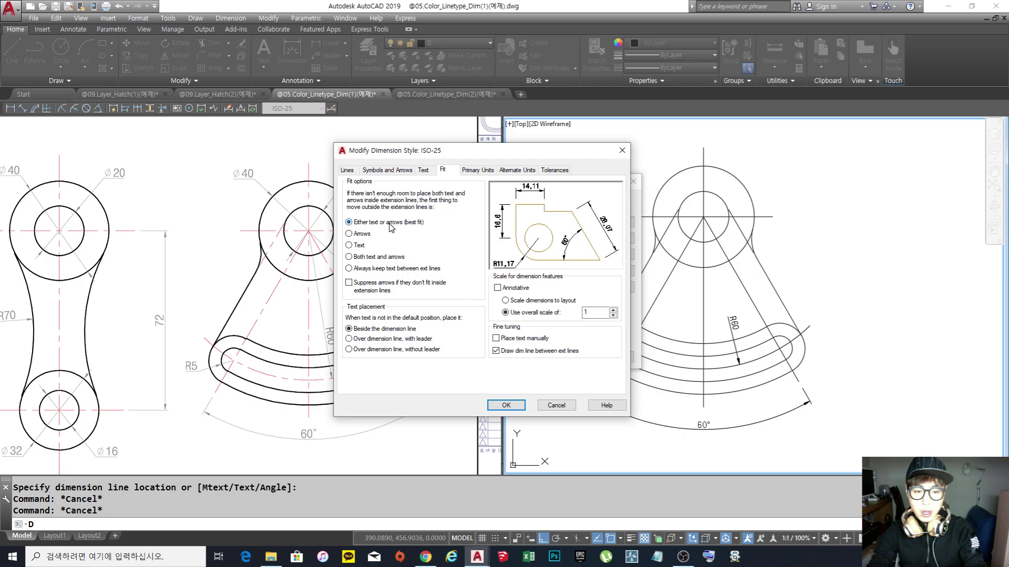
pyautogui.click(350, 235)
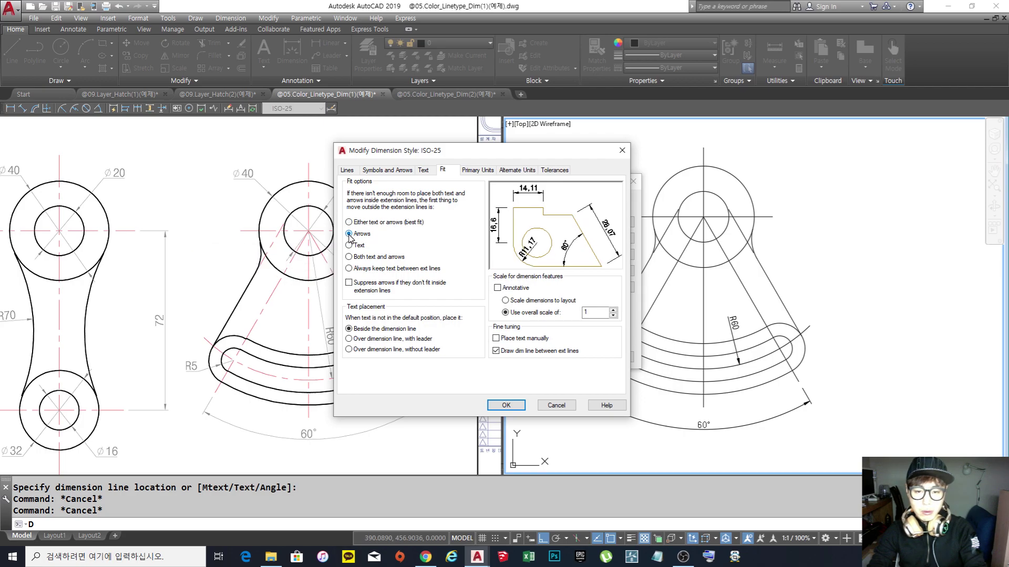
pyautogui.click(508, 407)
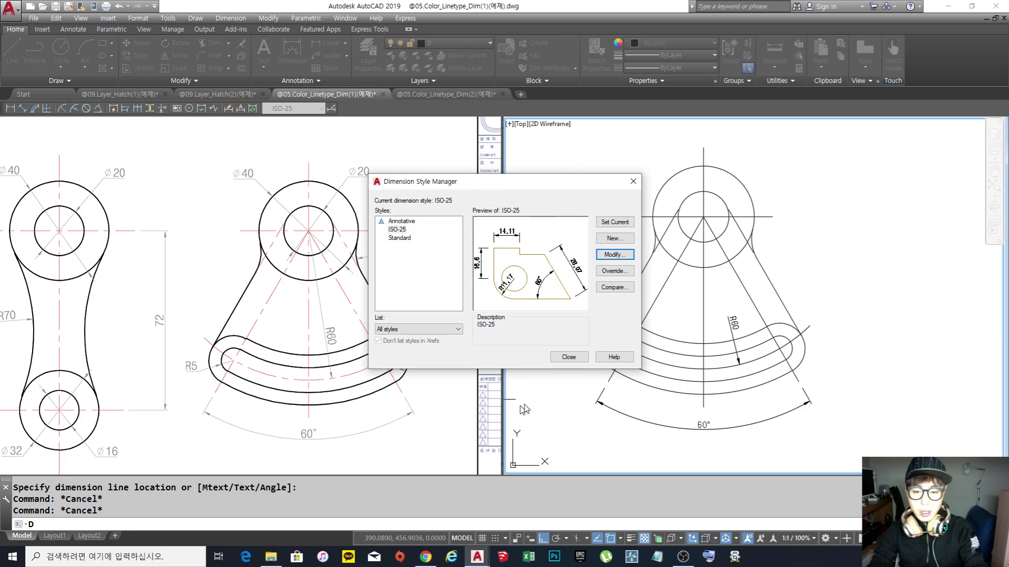
pyautogui.click(568, 357)
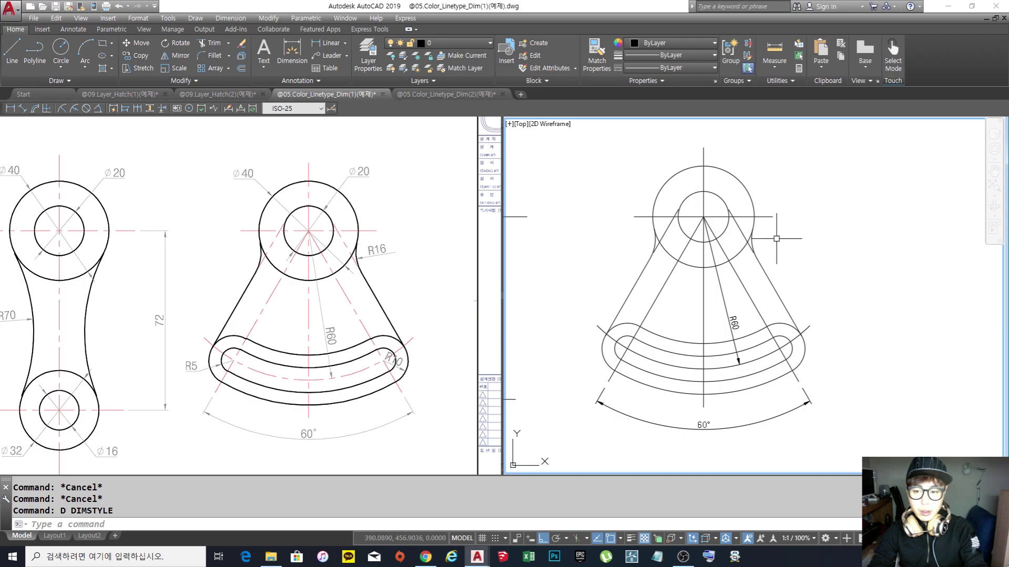
# Examine how the radius dimension lines on the first link and the sector are drawn with the changed fit option.
pyautogui.scroll(-2, 862, 269)
pyautogui.scroll(-1, 862, 269)
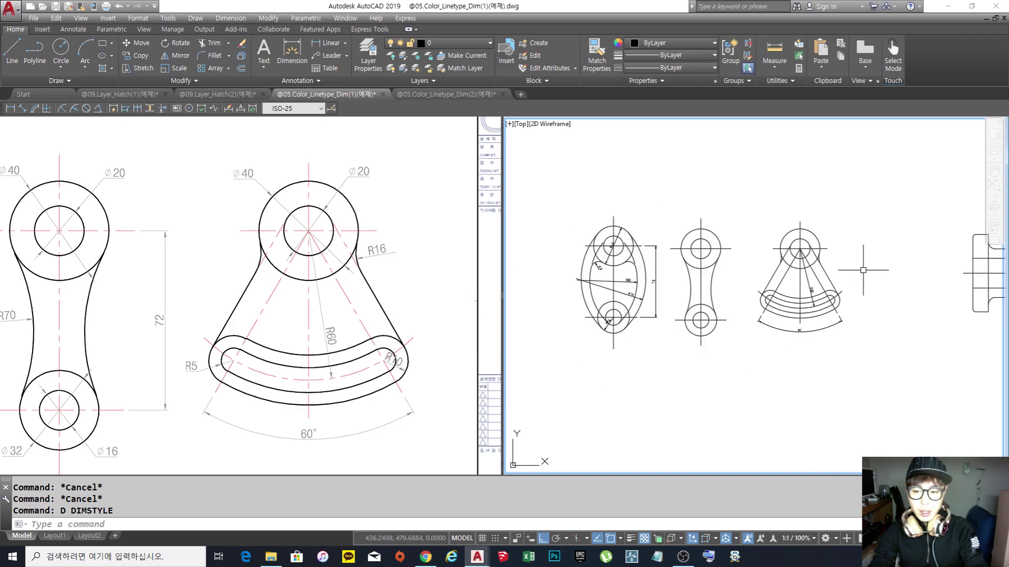
pyautogui.scroll(4, 604, 273)
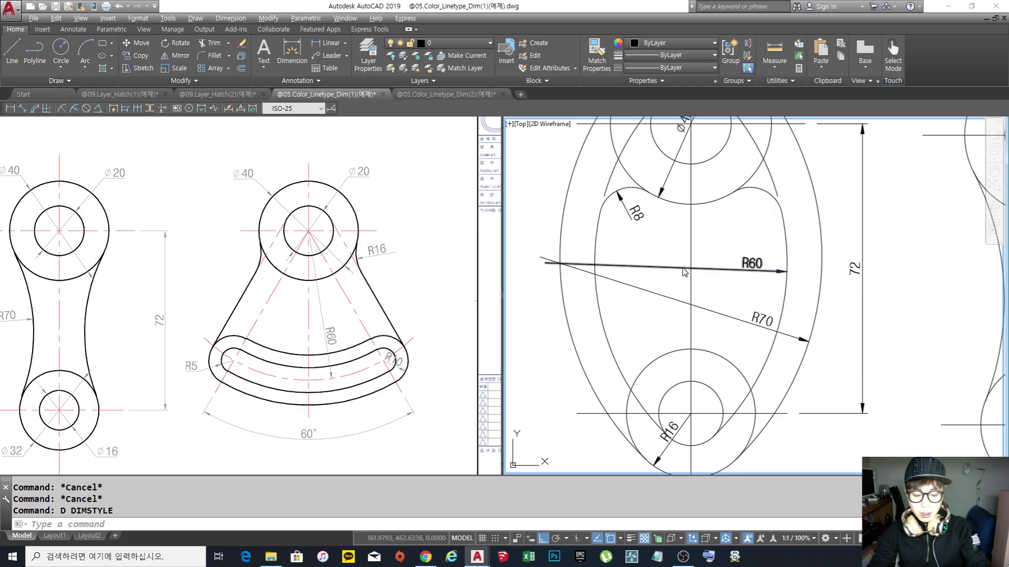
pyautogui.hotkey('ctrl', 'y')
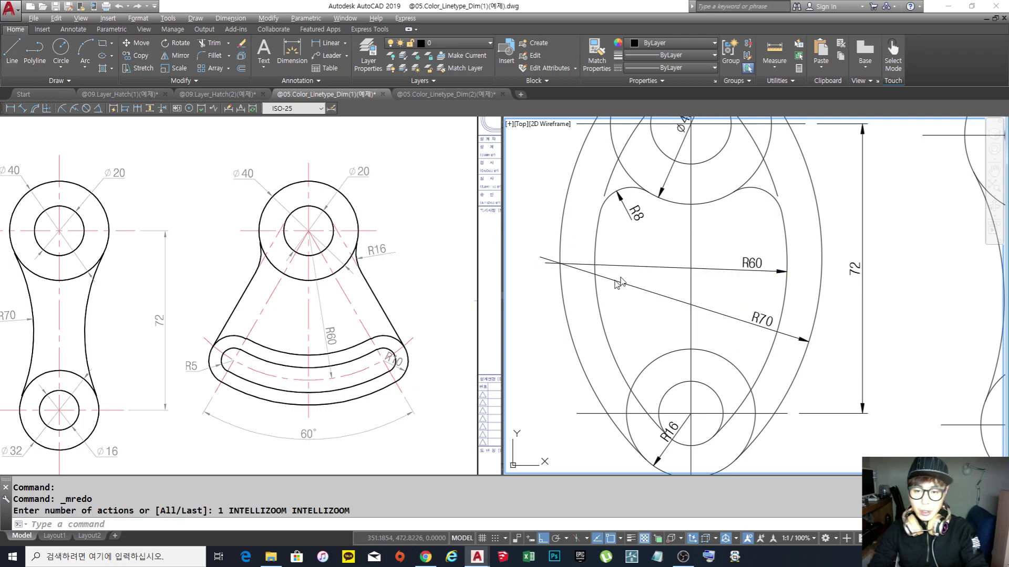
pyautogui.click(683, 557)
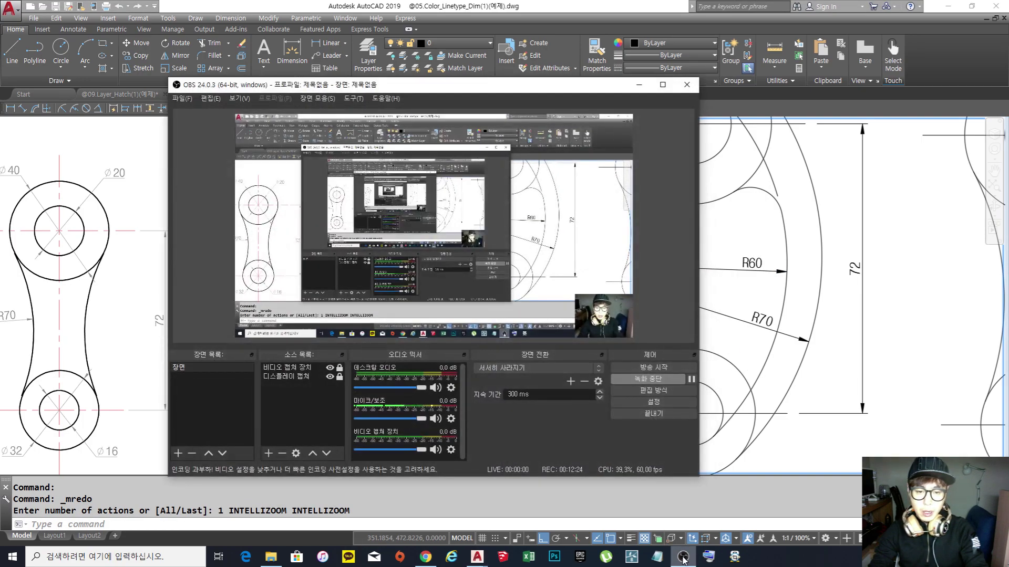
pyautogui.click(683, 558)
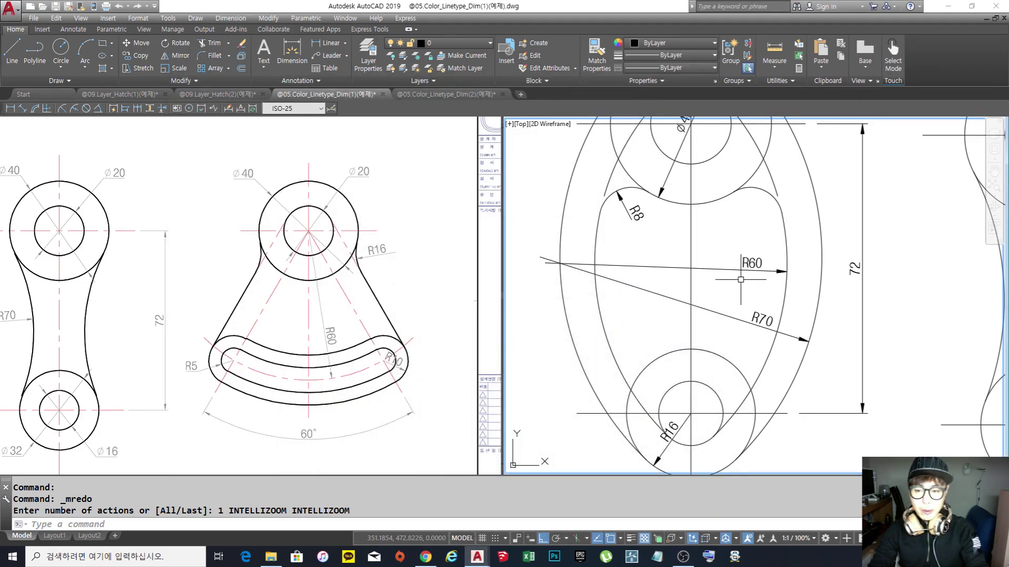
pyautogui.scroll(-4, 731, 277)
pyautogui.scroll(5, 678, 228)
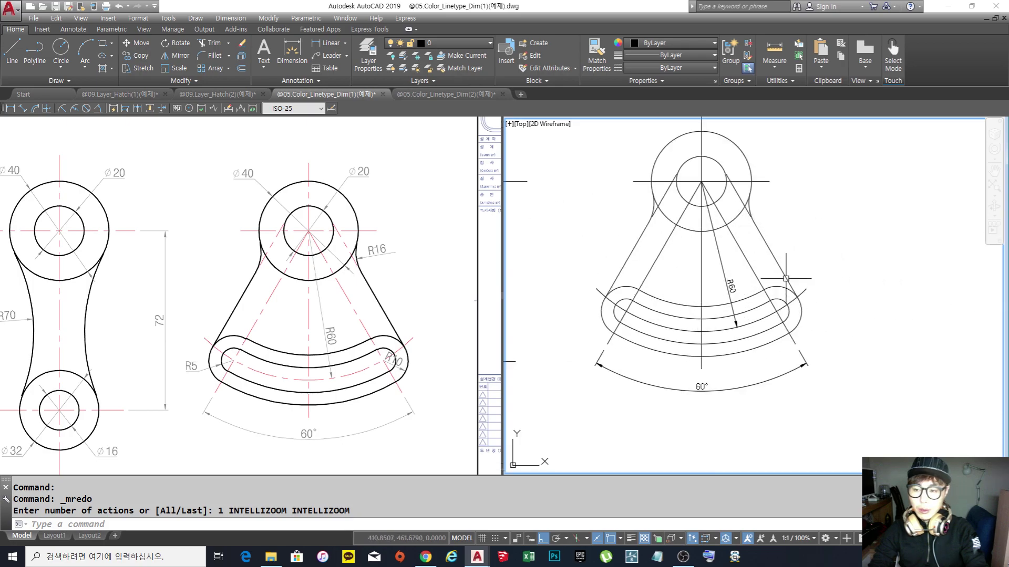
pyautogui.scroll(-5, 678, 228)
pyautogui.moveTo(725, 263); pyautogui.dragTo(886, 292, button='middle')
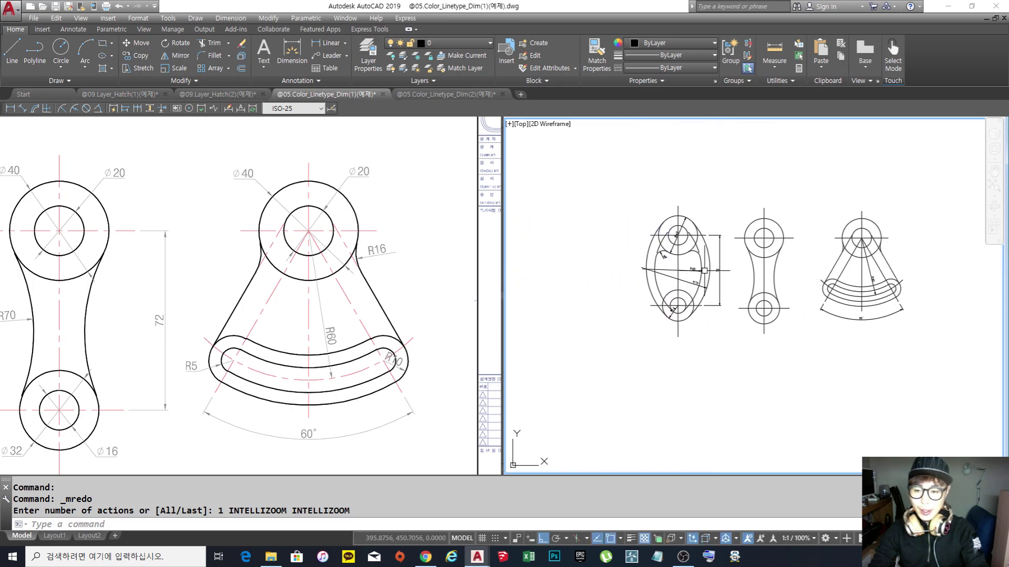
pyautogui.scroll(2, 683, 276)
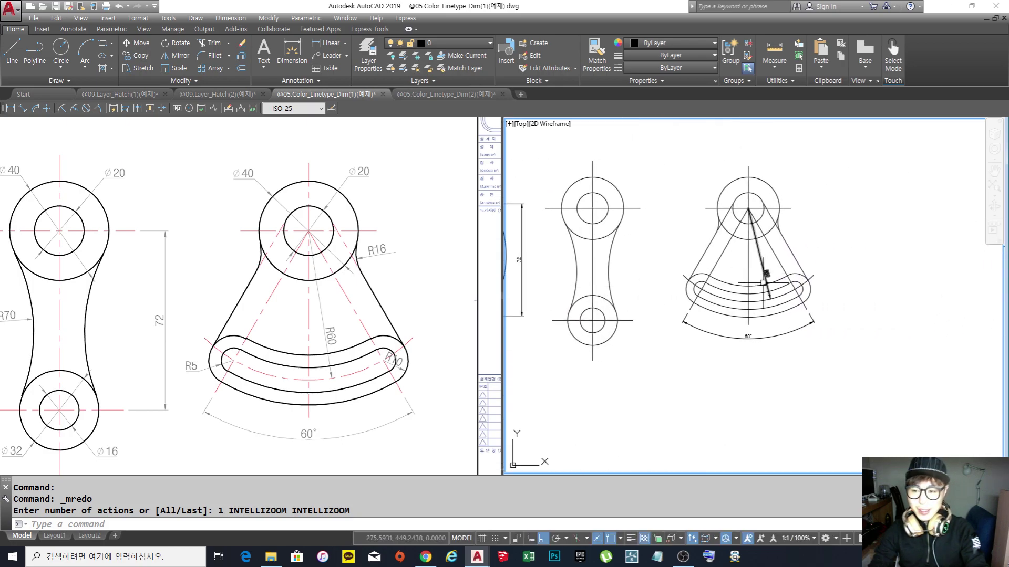
pyautogui.scroll(-3, 763, 246)
pyautogui.moveTo(669, 275); pyautogui.dragTo(788, 286, button='middle')
pyautogui.scroll(2, 704, 299)
pyautogui.moveTo(704, 299); pyautogui.dragTo(683, 307, button='middle')
# Create a new dimension style named A based on ISO-25, for use with all dimensions.
pyautogui.write('D')
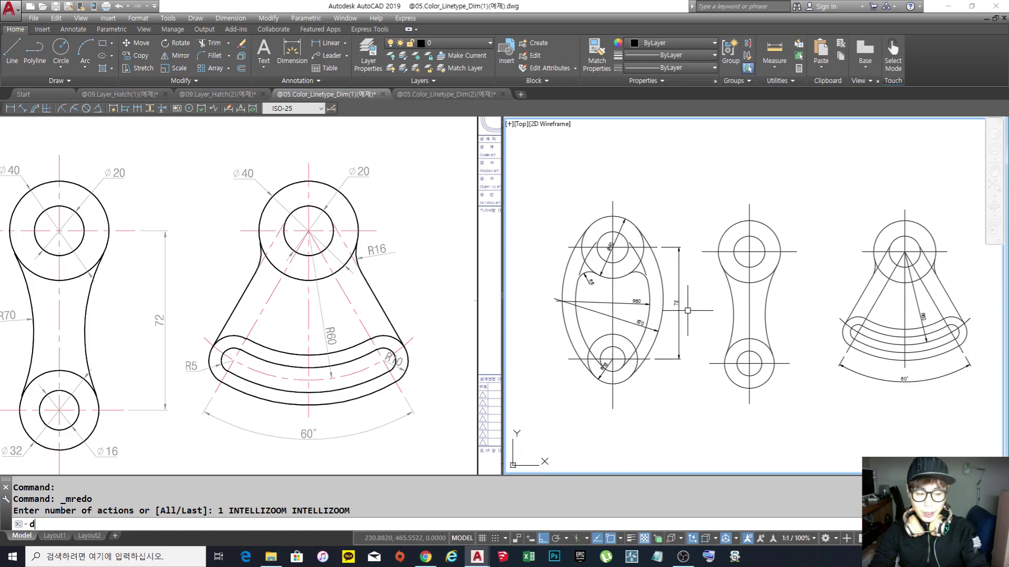
pyautogui.press('Return')
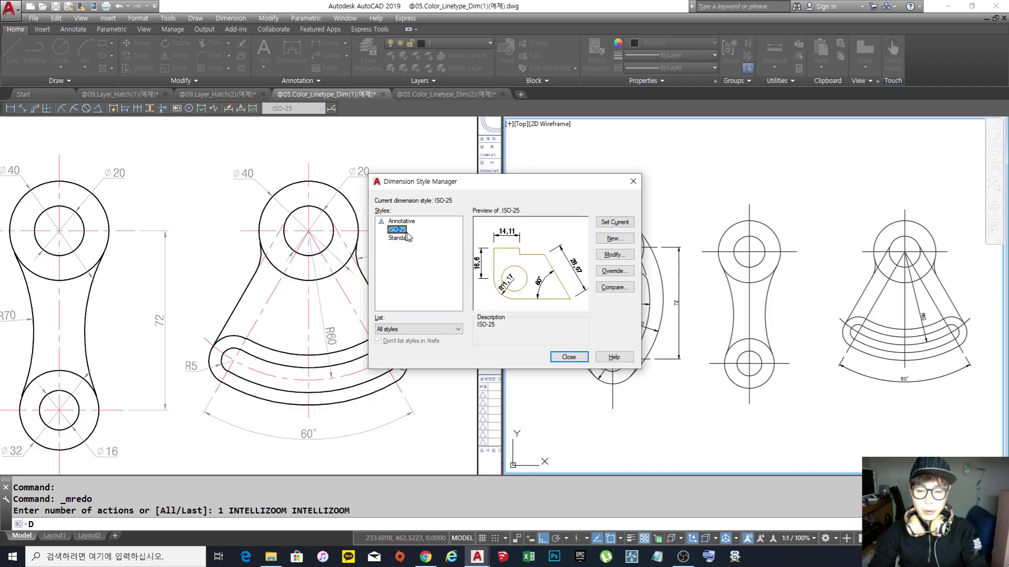
pyautogui.click(622, 242)
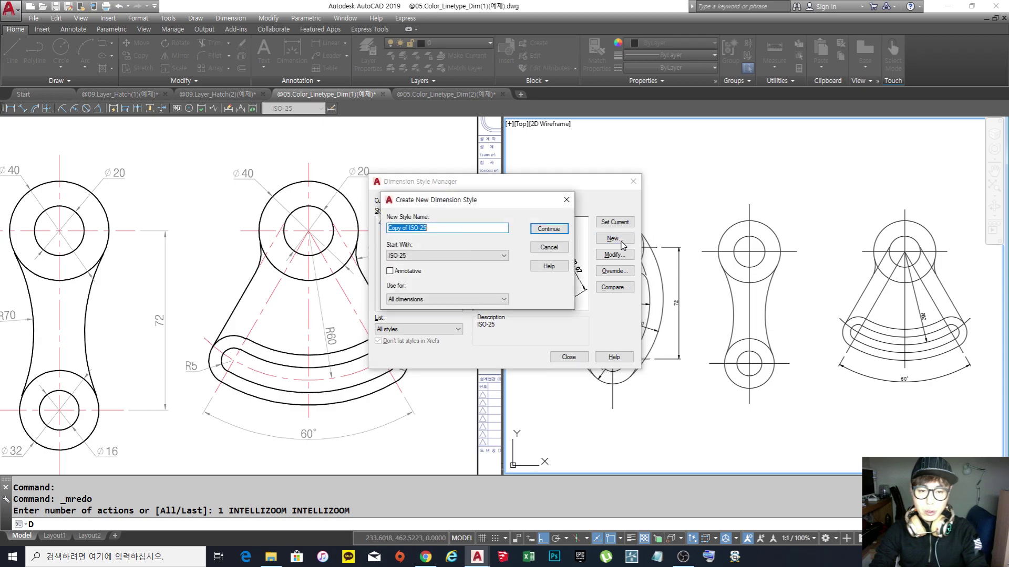
pyautogui.moveTo(450, 228); pyautogui.dragTo(334, 243)
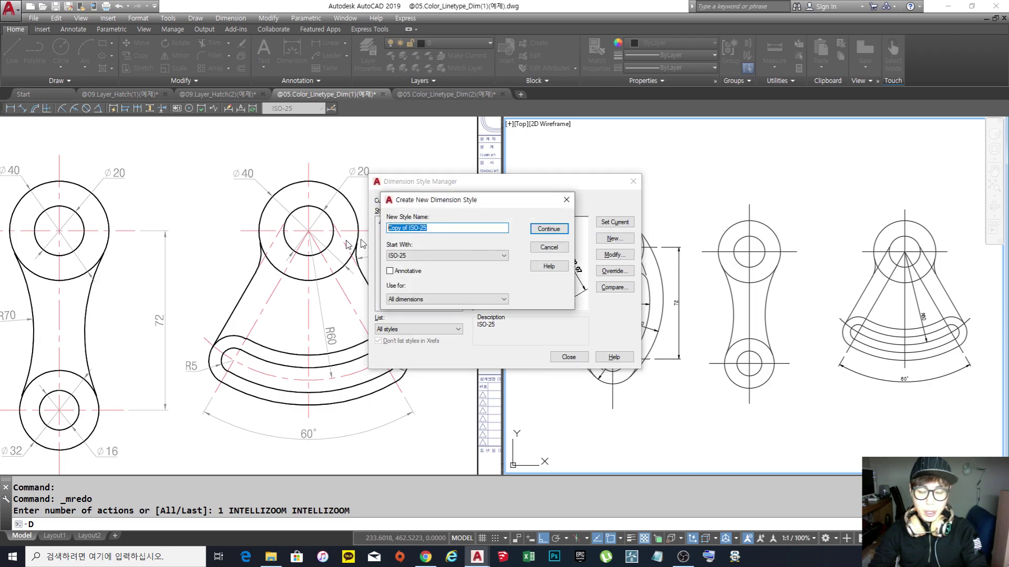
pyautogui.write('A')
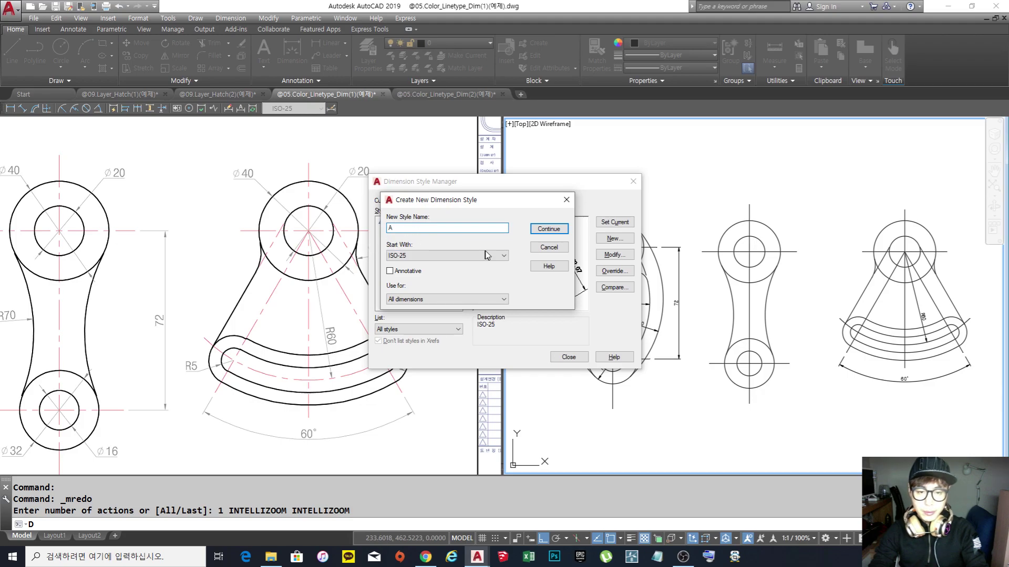
pyautogui.click(552, 229)
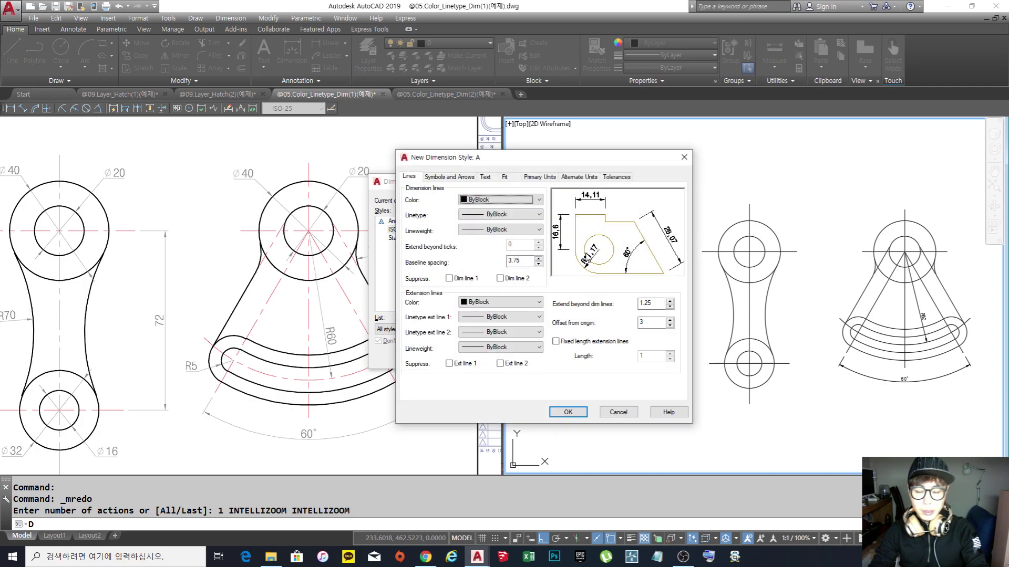
# Set style A's fit option to "Either text or arrows (best fit)" and finish managing the dimension styles.
pyautogui.click(514, 181)
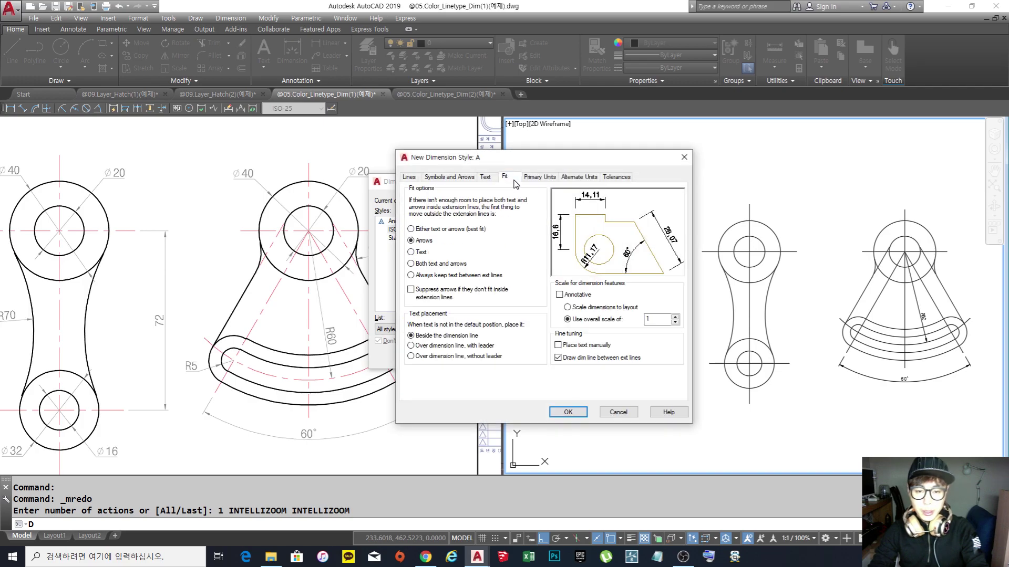
pyautogui.click(423, 231)
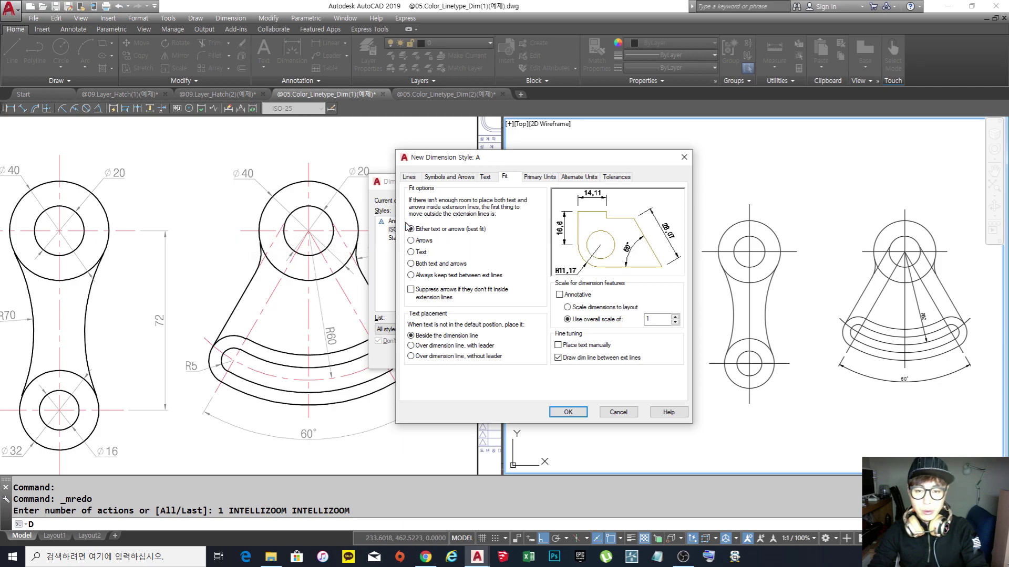
pyautogui.click(568, 412)
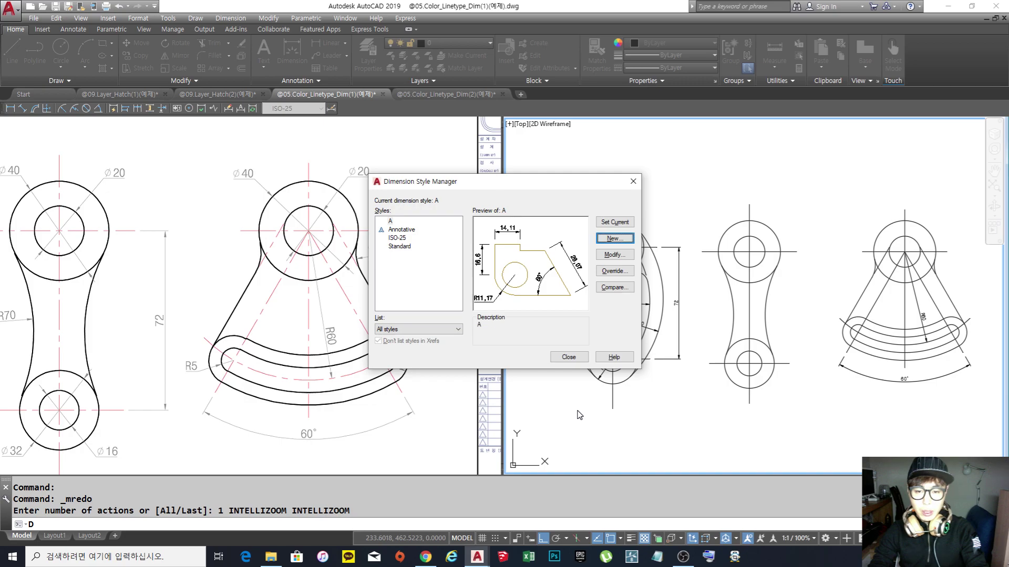
pyautogui.click(570, 358)
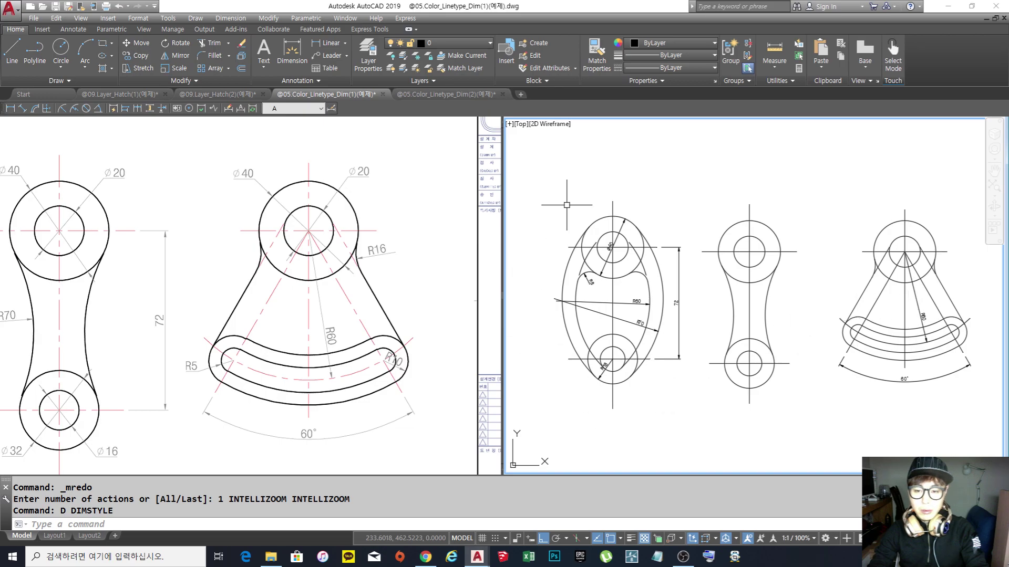
pyautogui.moveTo(646, 316); pyautogui.dragTo(632, 312, button='middle')
pyautogui.scroll(2, 632, 313)
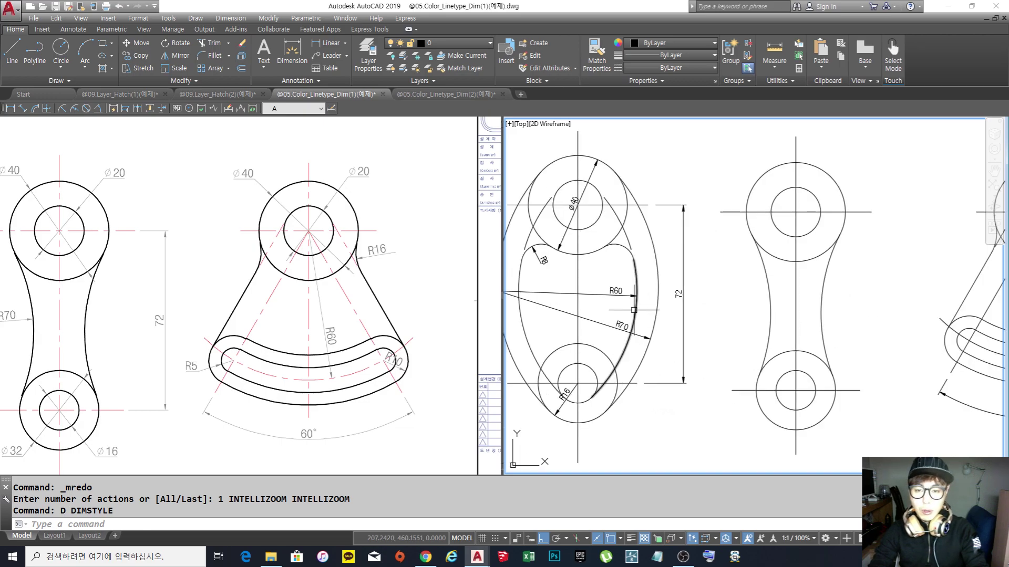
pyautogui.scroll(-2, 634, 310)
pyautogui.scroll(4, 583, 223)
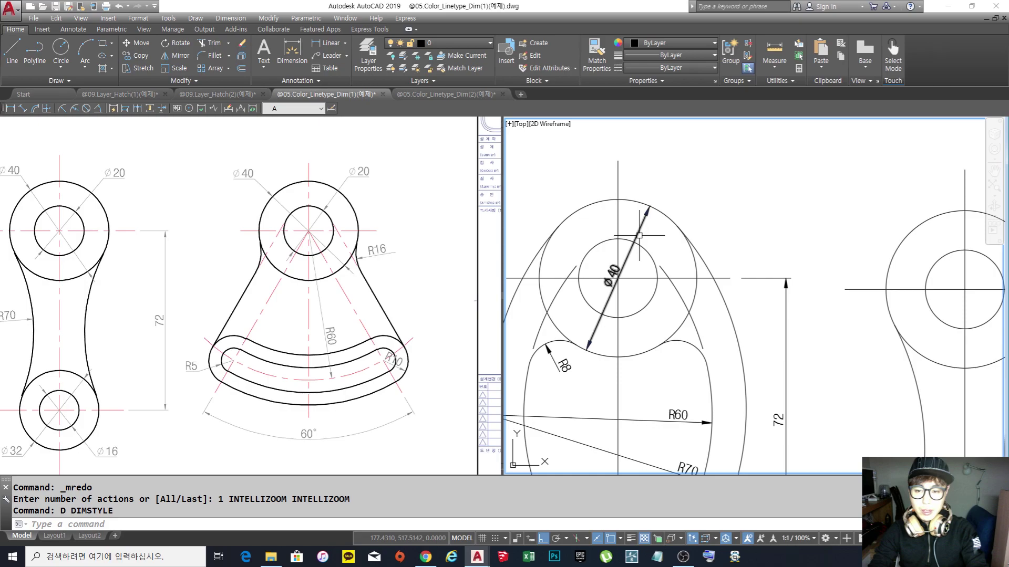
pyautogui.scroll(-4, 640, 233)
pyautogui.scroll(-1, 641, 243)
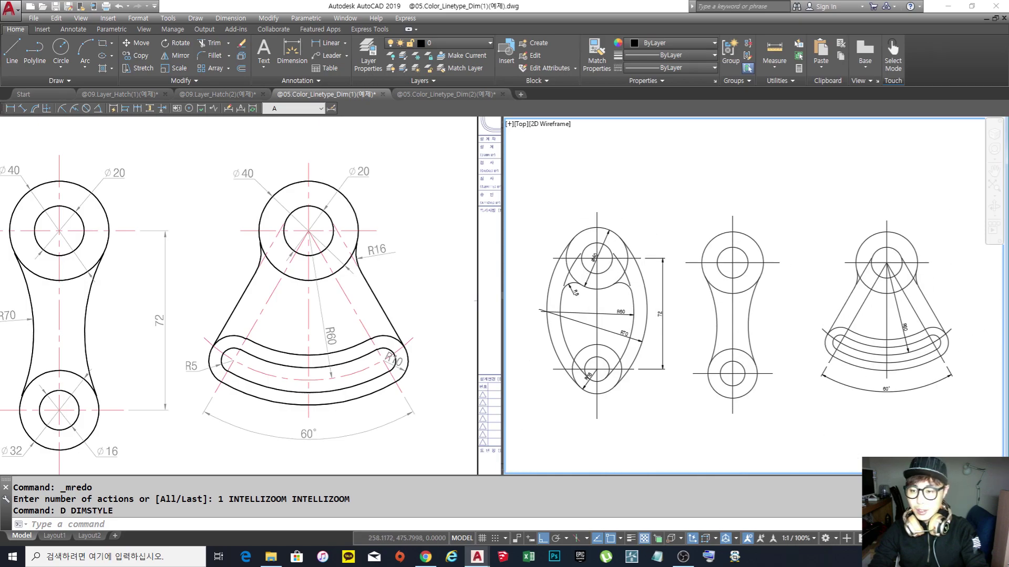
pyautogui.click(897, 397)
pyautogui.click(824, 401)
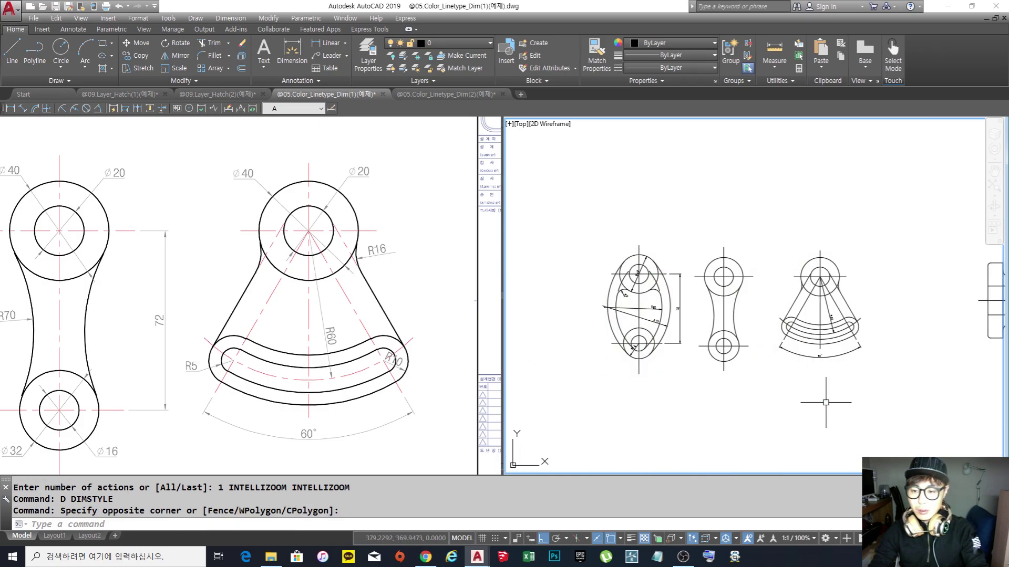
pyautogui.click(754, 386)
pyautogui.click(585, 214)
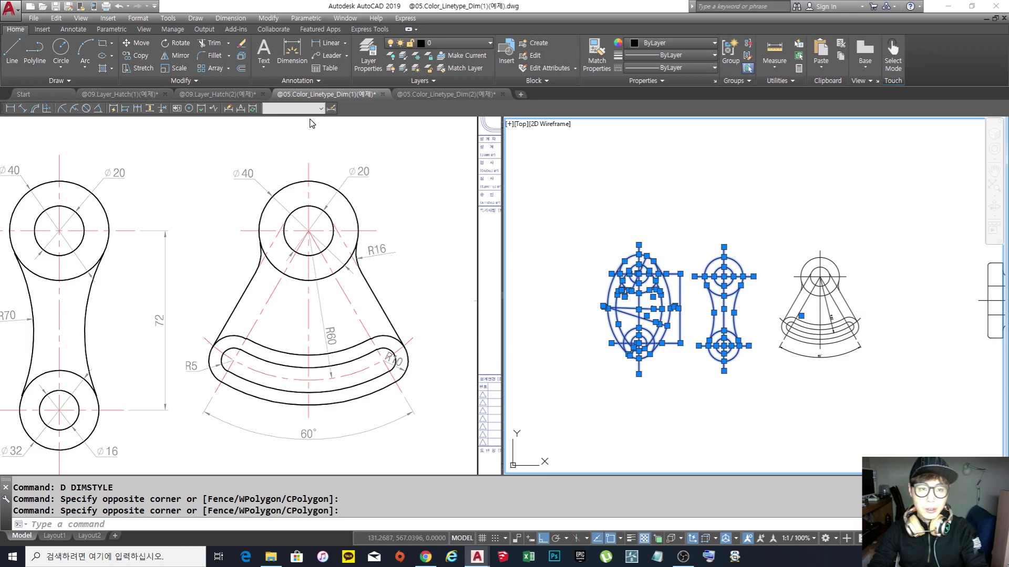
pyautogui.press('Escape')
pyautogui.scroll(2, 713, 298)
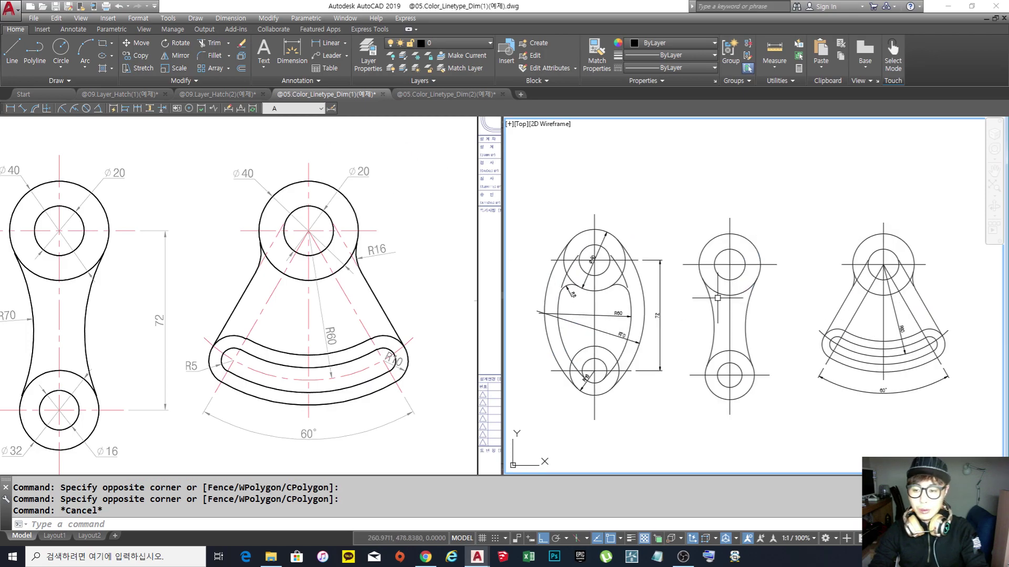
pyautogui.click(767, 427)
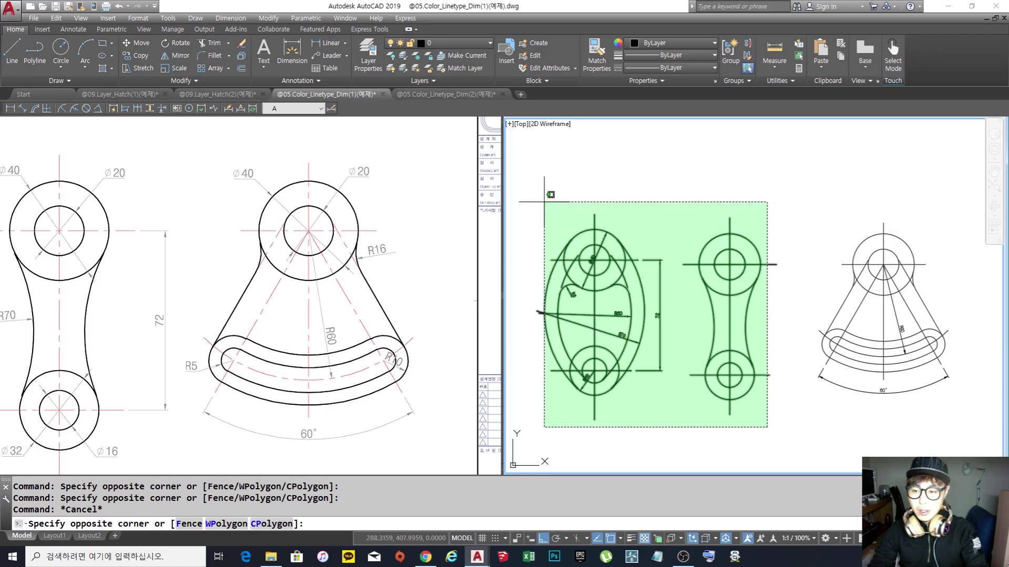
pyautogui.press('Escape')
pyautogui.press('Escape')
# Select both links and the sector with all their dimensions and assign dimension style A to them.
pyautogui.click(793, 428)
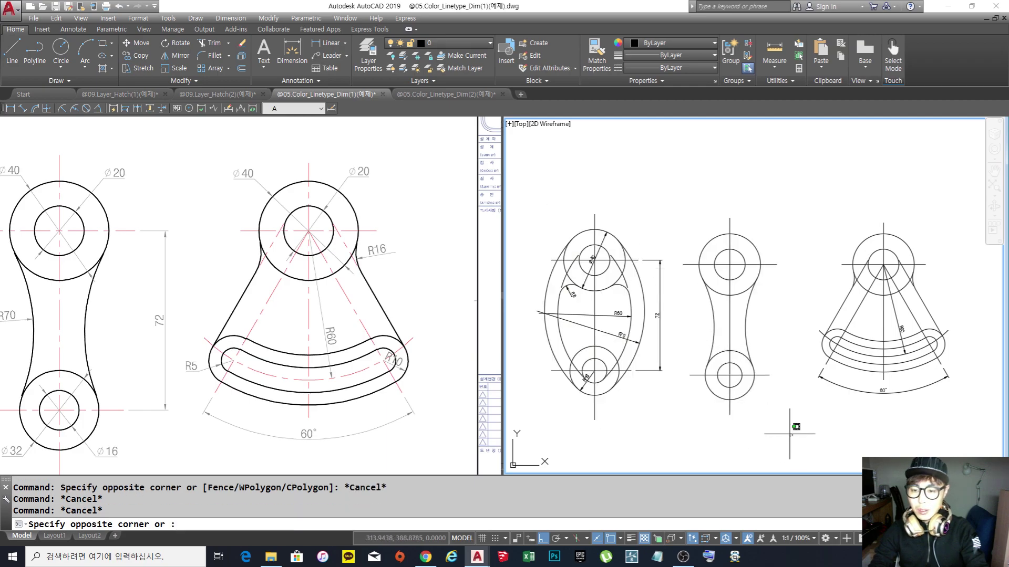
pyautogui.click(544, 202)
pyautogui.click(962, 427)
pyautogui.click(552, 227)
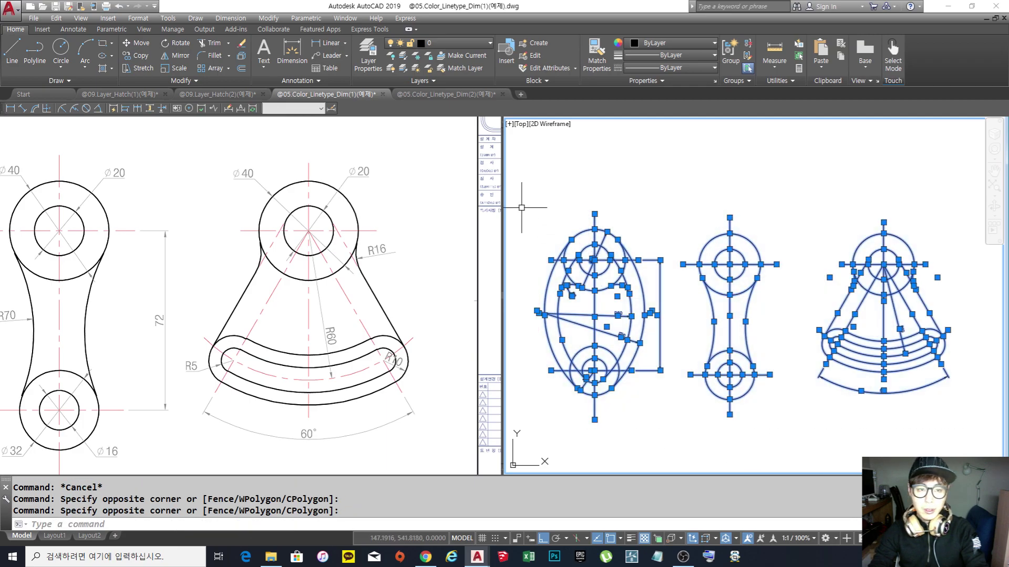
pyautogui.click(321, 109)
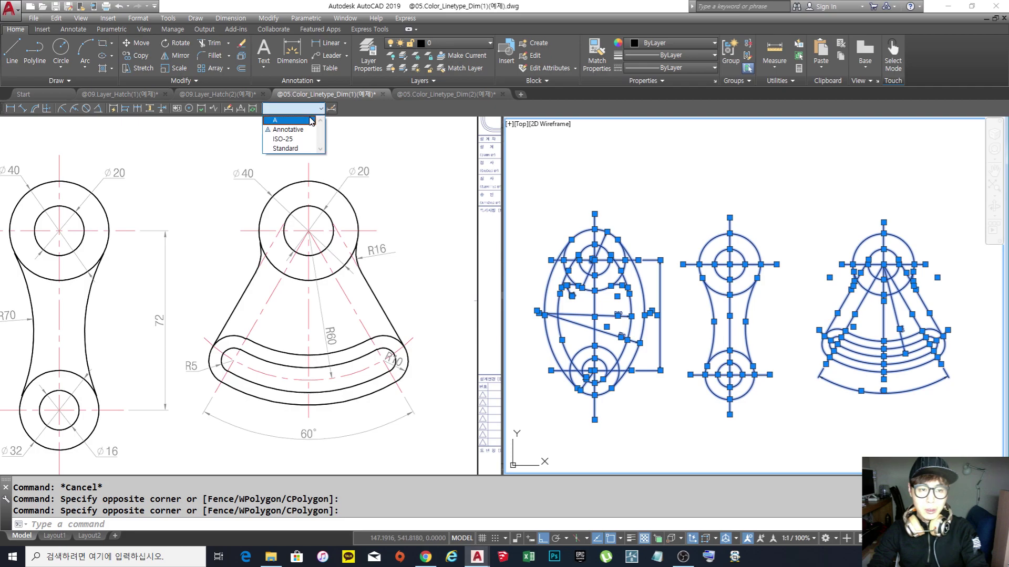
pyautogui.click(309, 124)
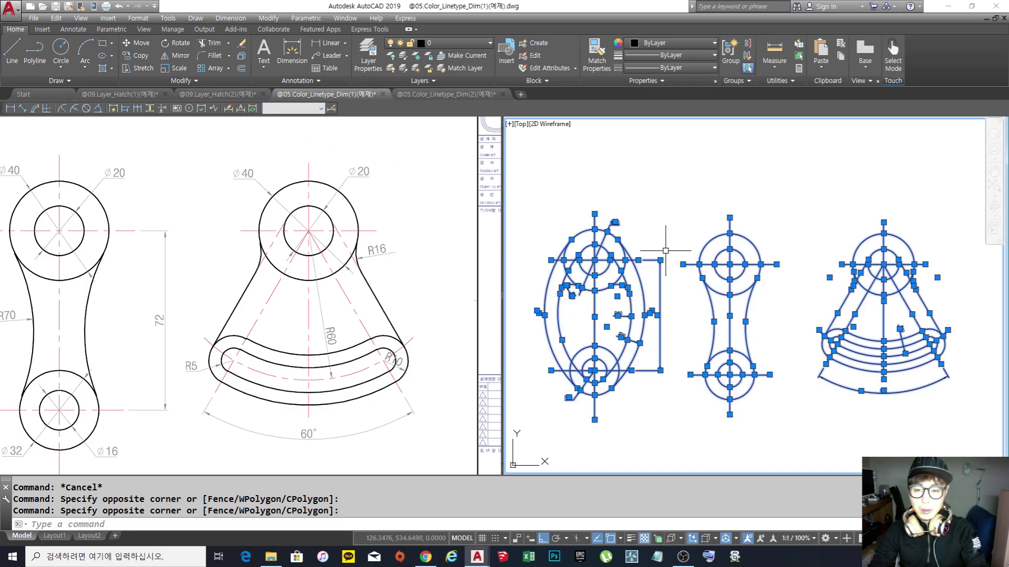
pyautogui.press('Escape')
pyautogui.press('Escape')
pyautogui.press('Escape')
# Switch the sector's R60 radius dimension back to the ISO-25 dimension style.
pyautogui.moveTo(653, 334); pyautogui.dragTo(628, 301, button='middle')
pyautogui.scroll(4, 919, 331)
pyautogui.moveTo(883, 342); pyautogui.dragTo(851, 305)
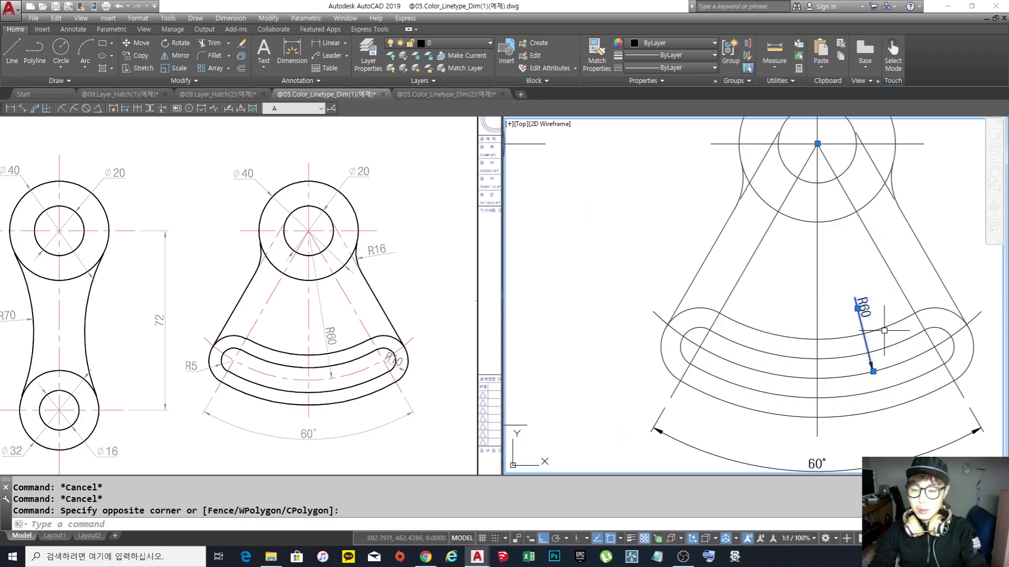
pyautogui.click(319, 110)
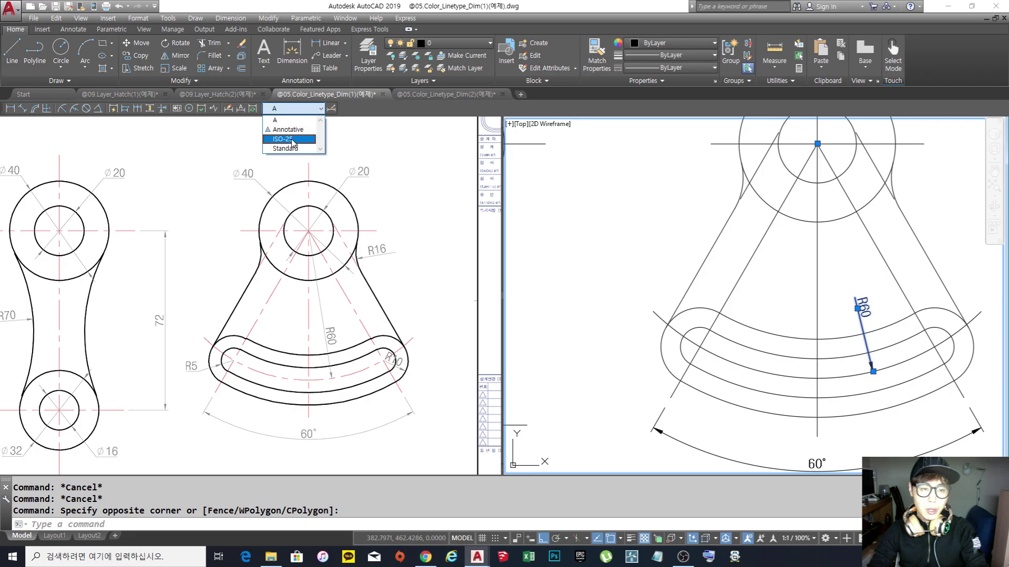
pyautogui.click(292, 139)
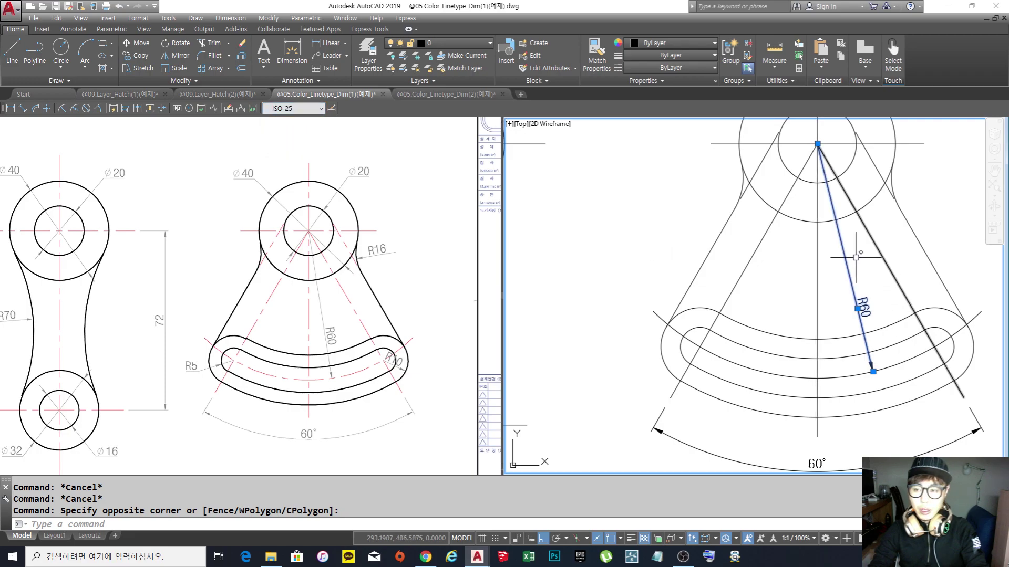
pyautogui.press('Escape')
# Reselect all three figures with their dimensions and apply dimension style A from the Annotate tools.
pyautogui.scroll(-4, 801, 261)
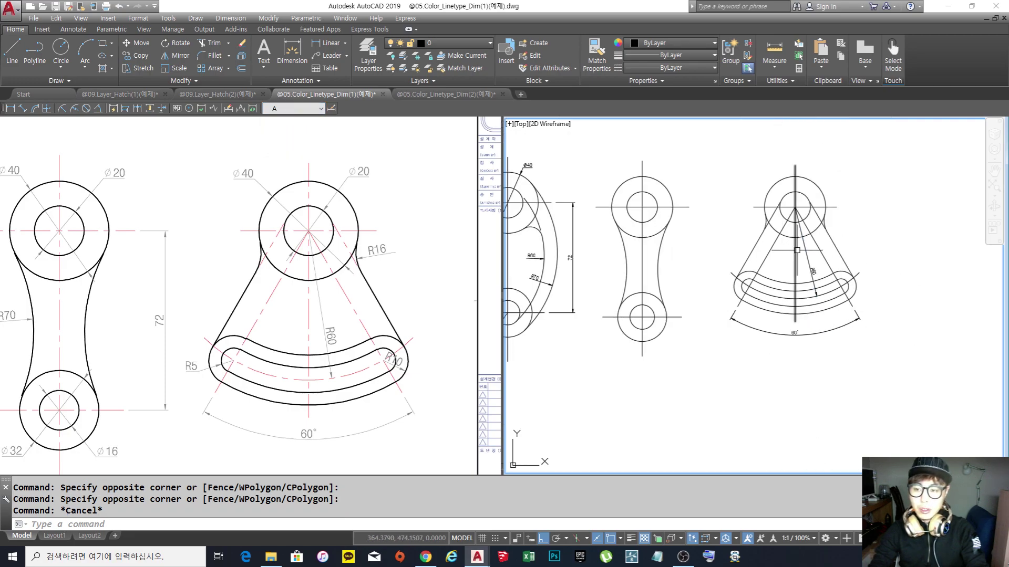
pyautogui.scroll(1, 889, 301)
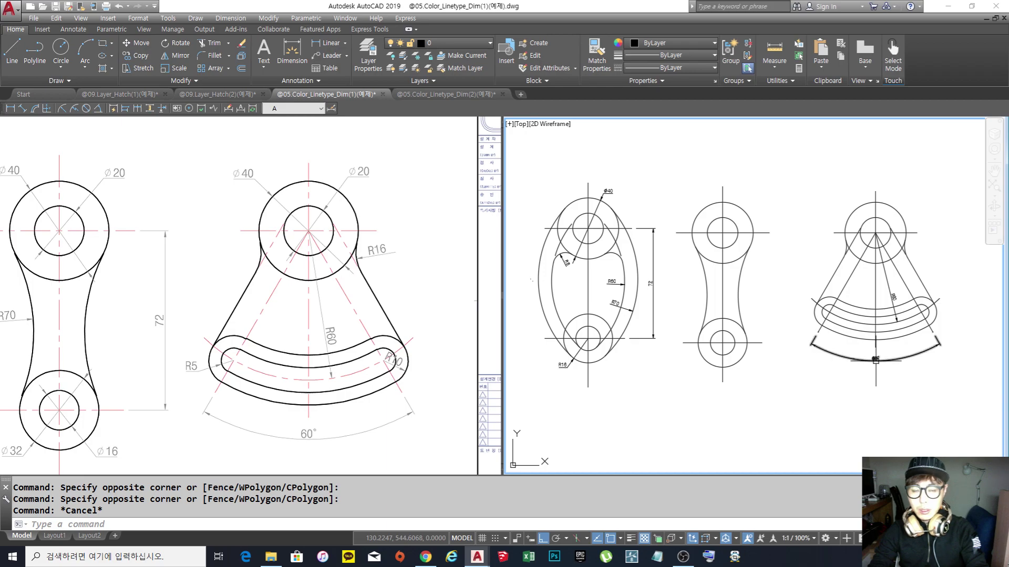
pyautogui.moveTo(990, 416); pyautogui.dragTo(523, 185)
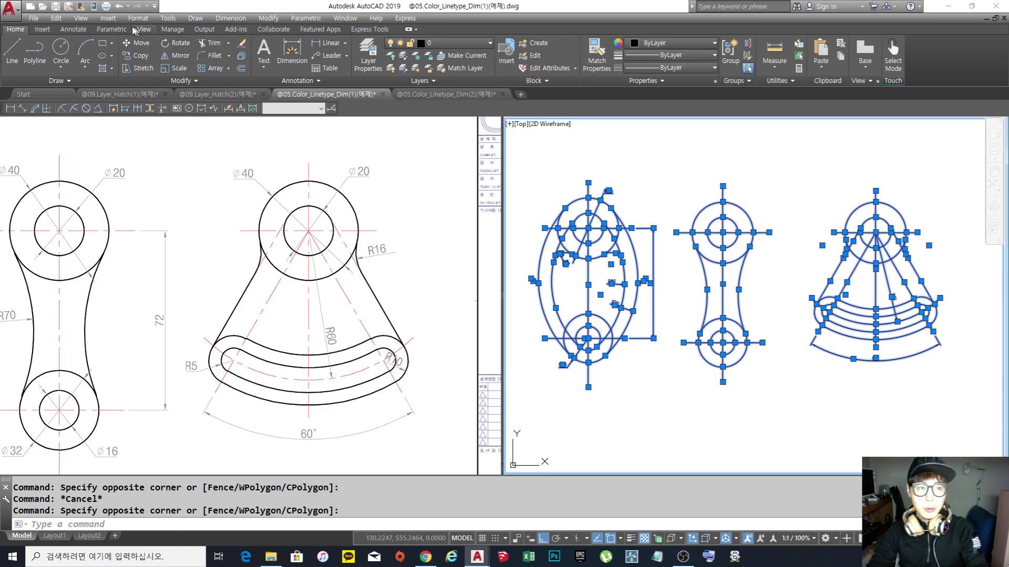
pyautogui.click(83, 31)
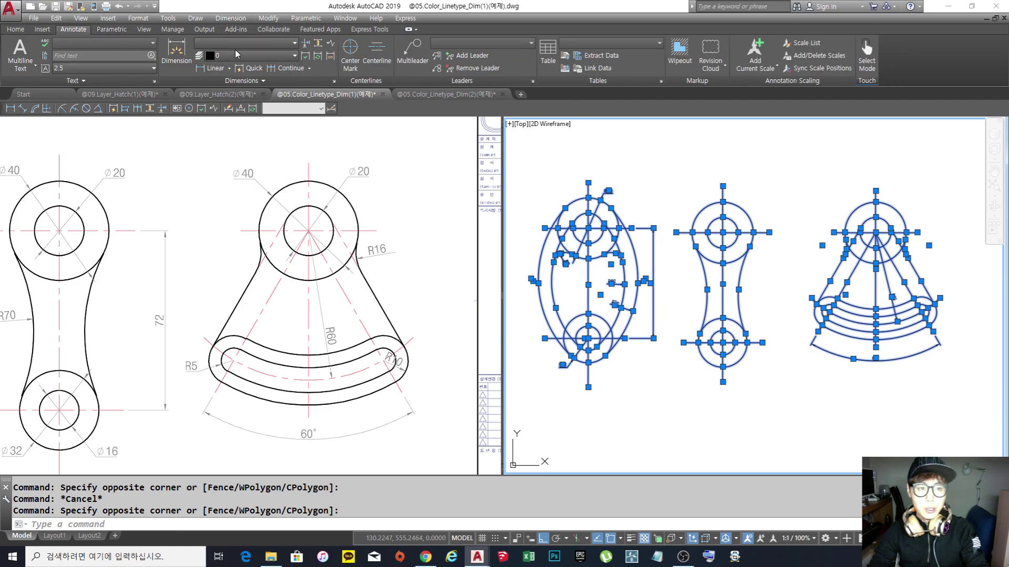
pyautogui.click(248, 43)
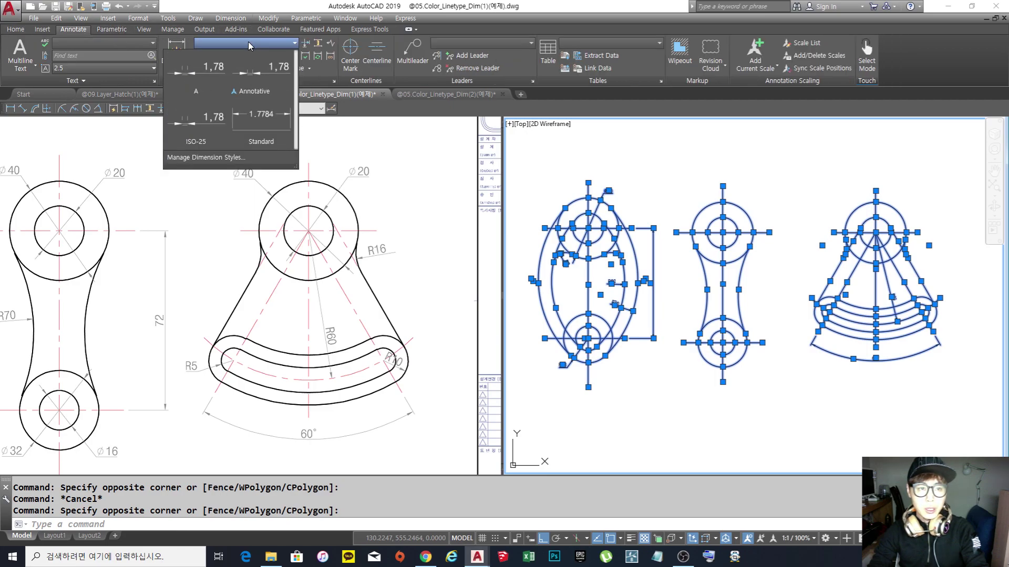
pyautogui.click(207, 79)
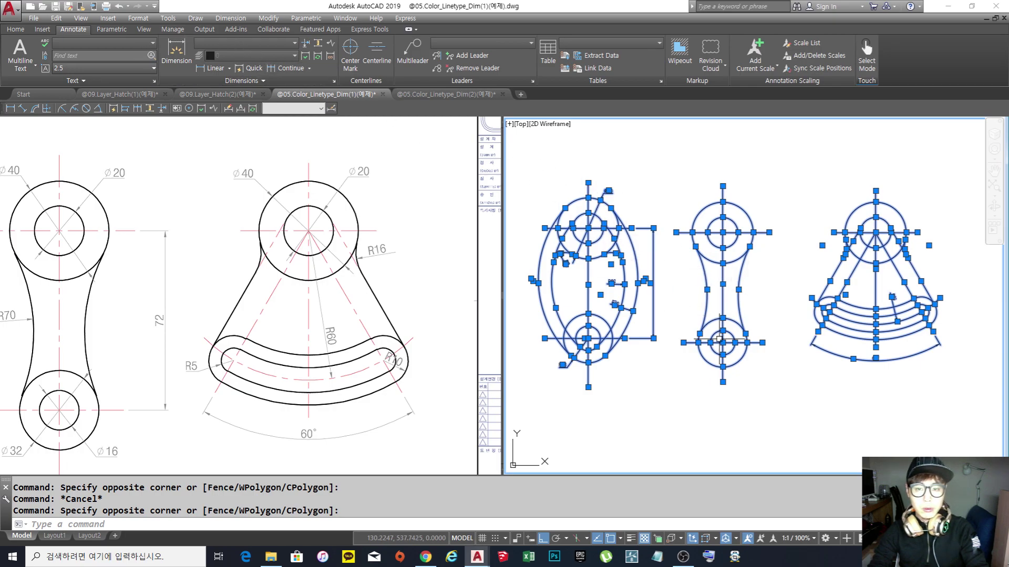
pyautogui.press('Escape')
pyautogui.press('Escape')
pyautogui.press('Escape')
# Assign the ISO-25 style to the sector's R60 radius dimension using the Annotate tools, then clear the selection.
pyautogui.click(893, 298)
pyautogui.click(297, 109)
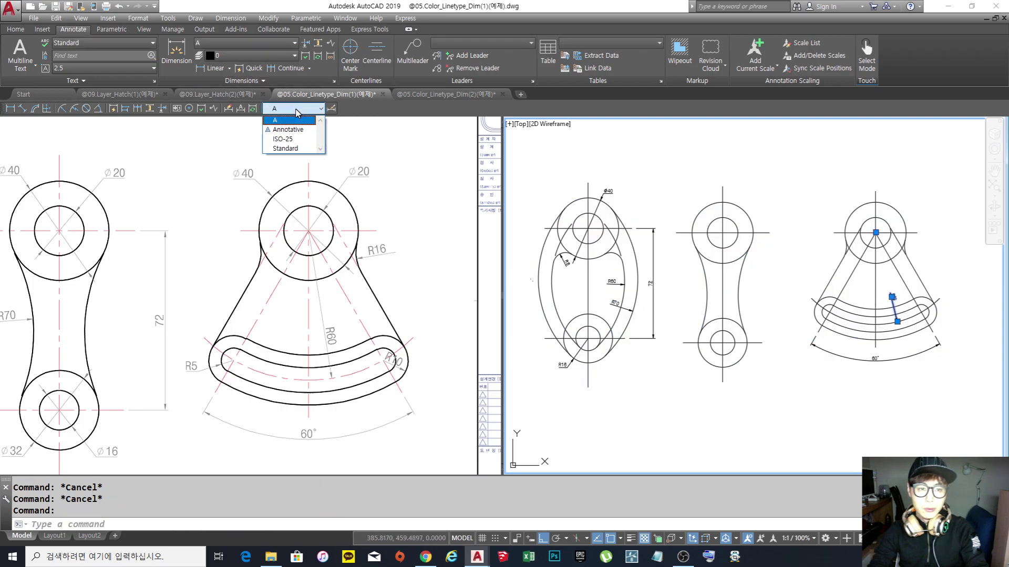
pyautogui.click(232, 45)
pyautogui.click(233, 44)
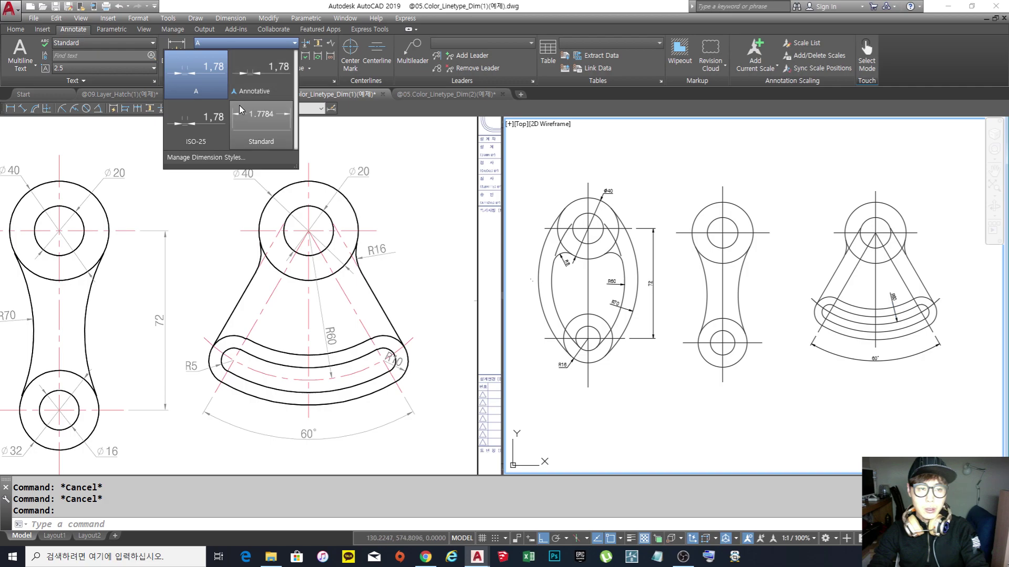
pyautogui.click(199, 138)
pyautogui.press('Escape')
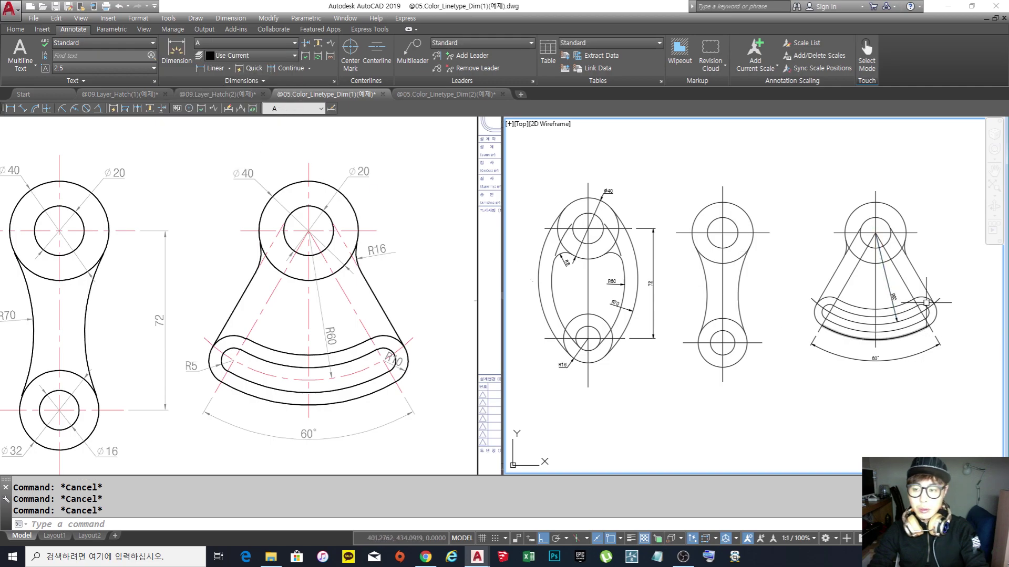
# Select all three figures with their dimensions and assign the ISO-25 dimension style to them.
pyautogui.click(943, 431)
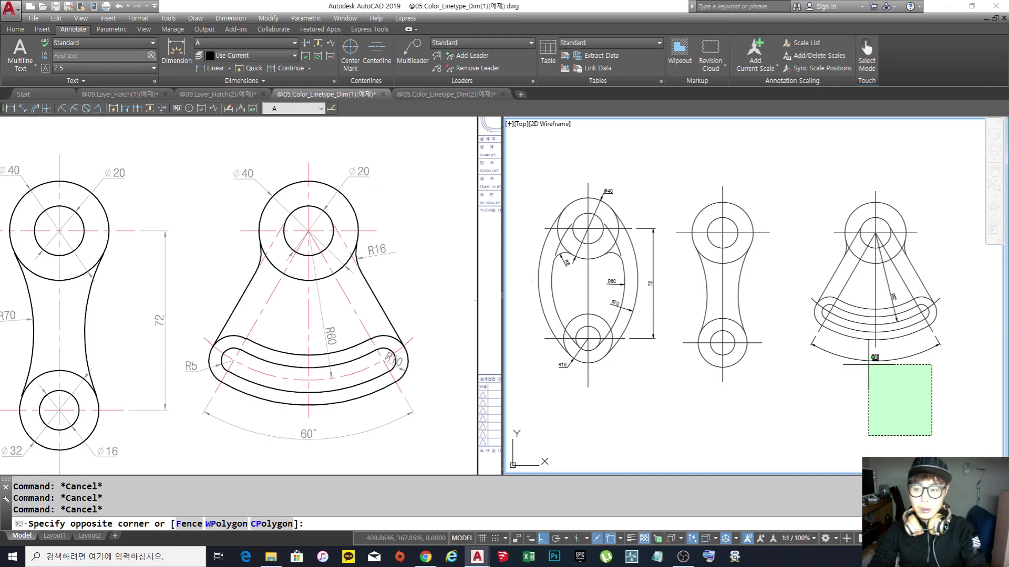
pyautogui.click(518, 150)
pyautogui.click(243, 45)
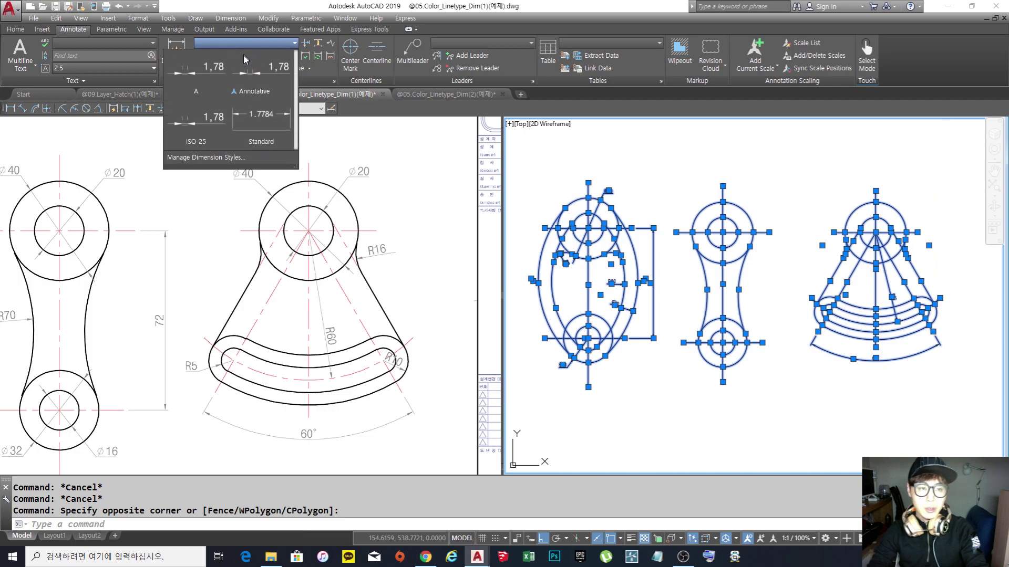
pyautogui.click(200, 127)
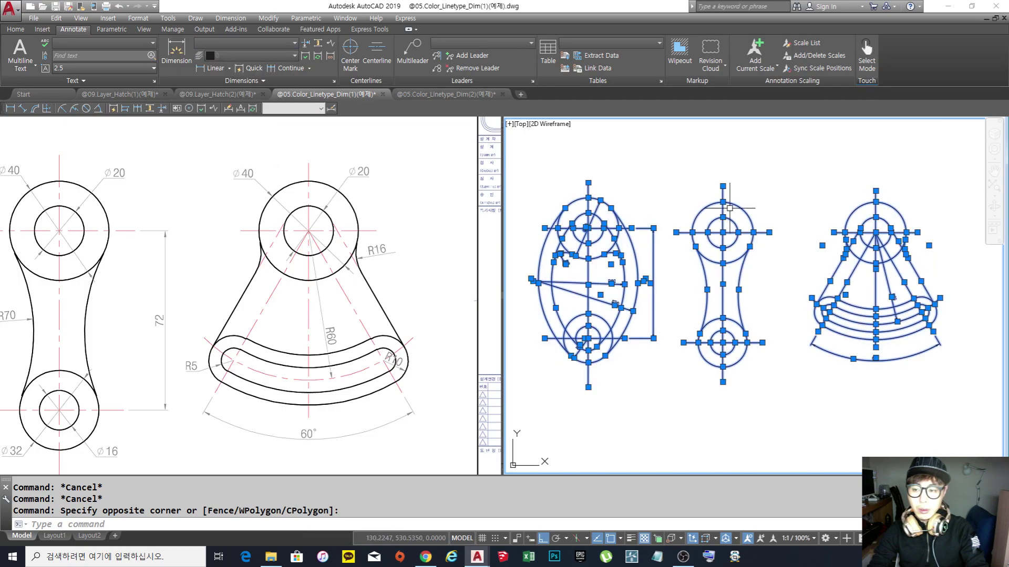
pyautogui.press('Escape')
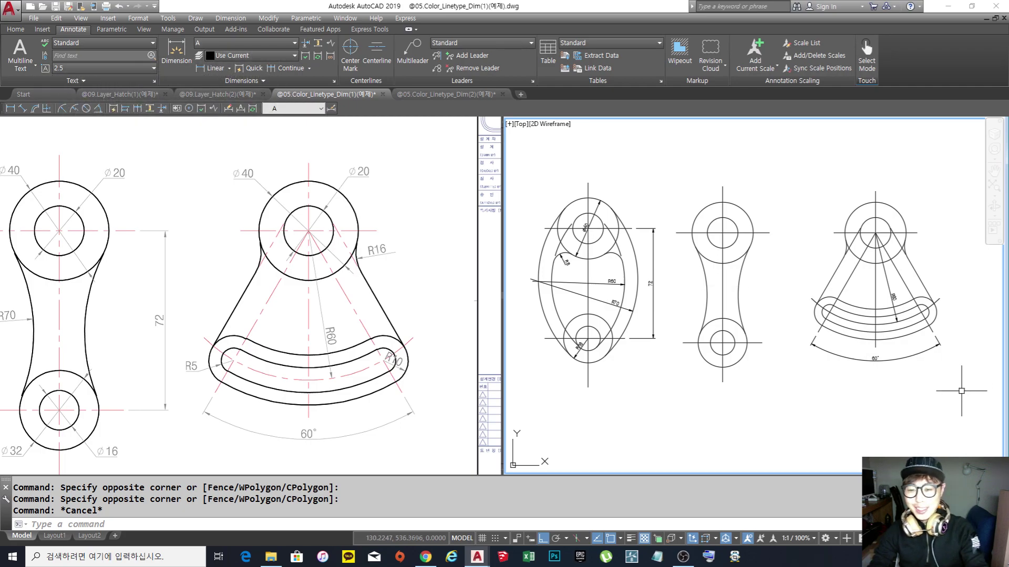
pyautogui.click(954, 393)
pyautogui.click(565, 181)
pyautogui.press('Escape')
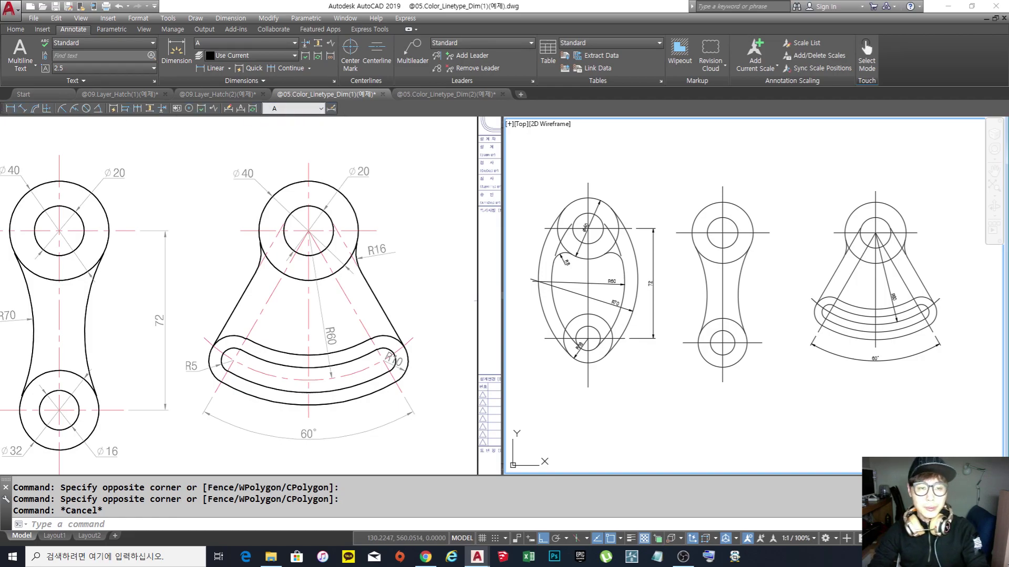
pyautogui.press('Escape')
pyautogui.press('Escape')
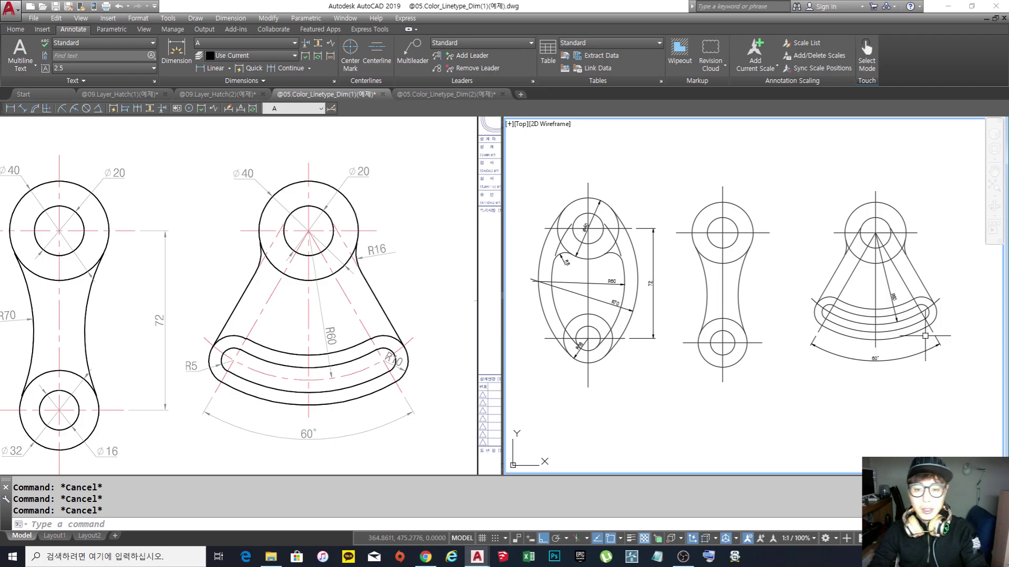
pyautogui.click(955, 398)
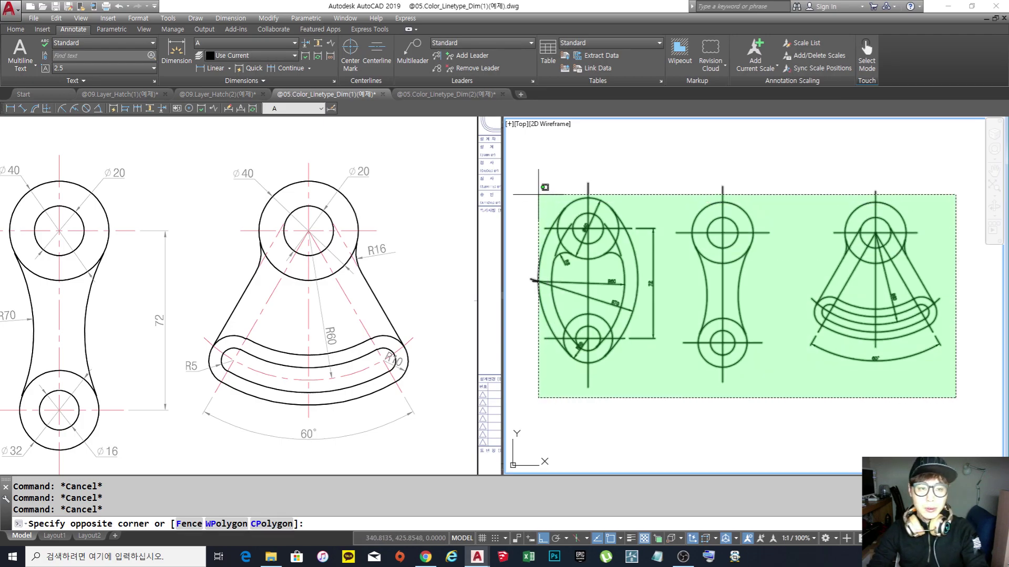
pyautogui.press('Escape')
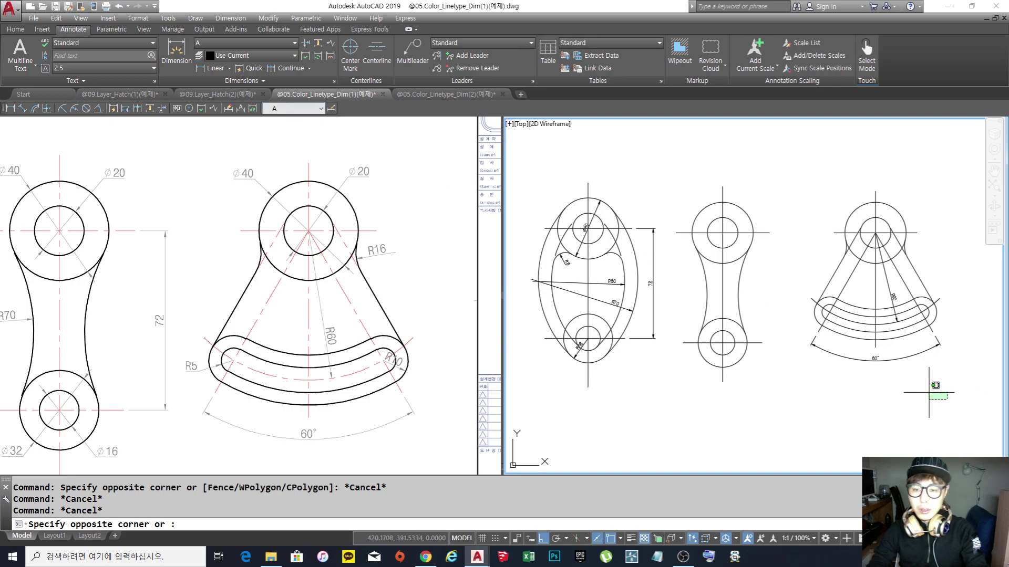
# Select the links and the sector with all their dimensions, apply dimension style A, and clear the selection.
pyautogui.click(930, 399)
pyautogui.click(536, 180)
pyautogui.click(319, 109)
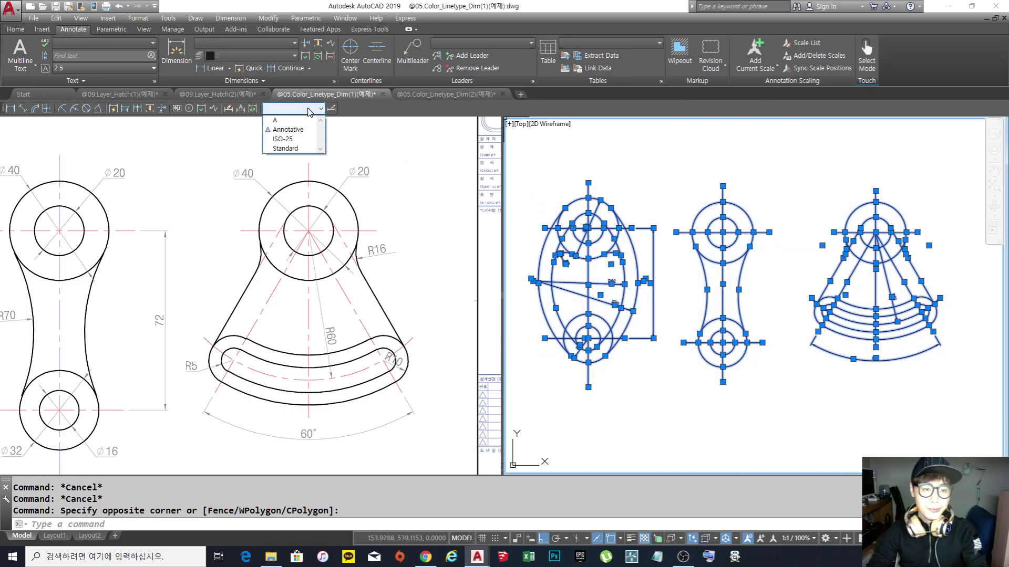
pyautogui.click(295, 117)
pyautogui.press('Escape')
# Return the sector's R60 radius dimension to the ISO-25 dimension style and deselect it.
pyautogui.click(893, 297)
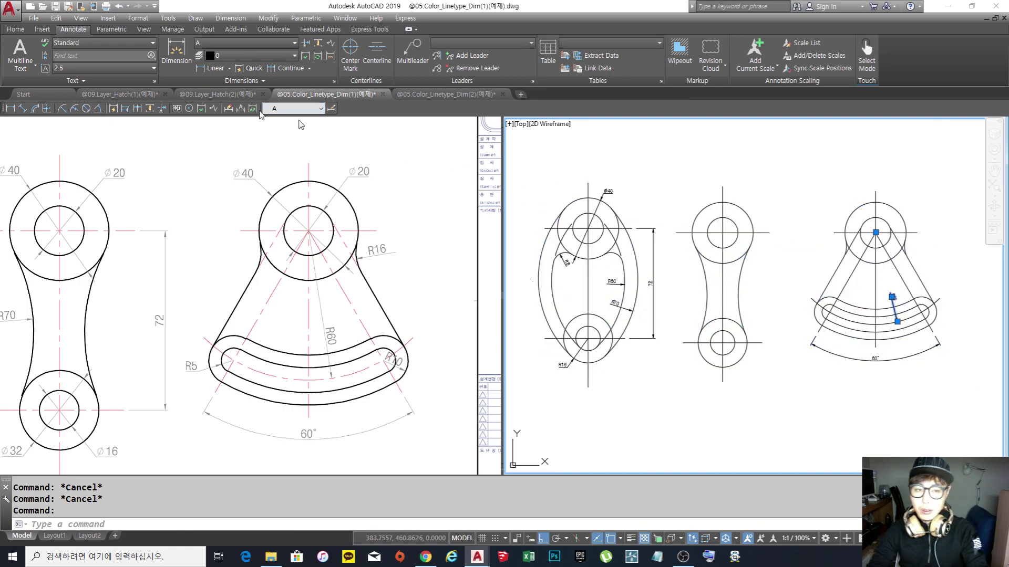
pyautogui.click(321, 108)
pyautogui.click(286, 142)
pyautogui.press('Escape')
pyautogui.press('Escape')
# Preview the Annotative and ISO-25 styles in the Dimension Style Manager, then close it without changes.
pyautogui.scroll(2, 918, 338)
pyautogui.moveTo(908, 329); pyautogui.dragTo(720, 320, button='middle')
pyautogui.scroll(-4, 705, 254)
pyautogui.moveTo(706, 255); pyautogui.dragTo(711, 293, button='middle')
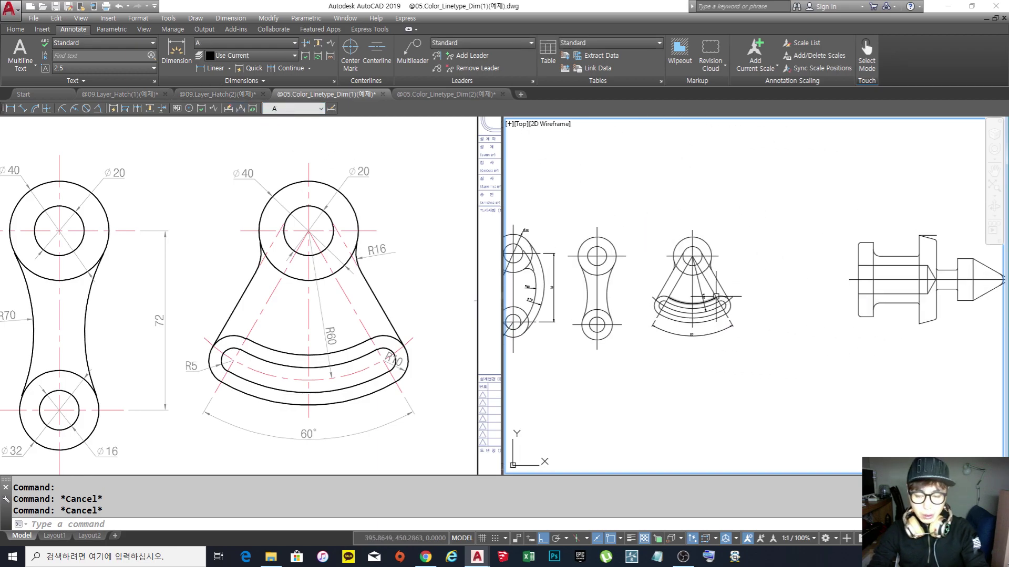
pyautogui.write('d')
pyautogui.press('Return')
pyautogui.click(397, 232)
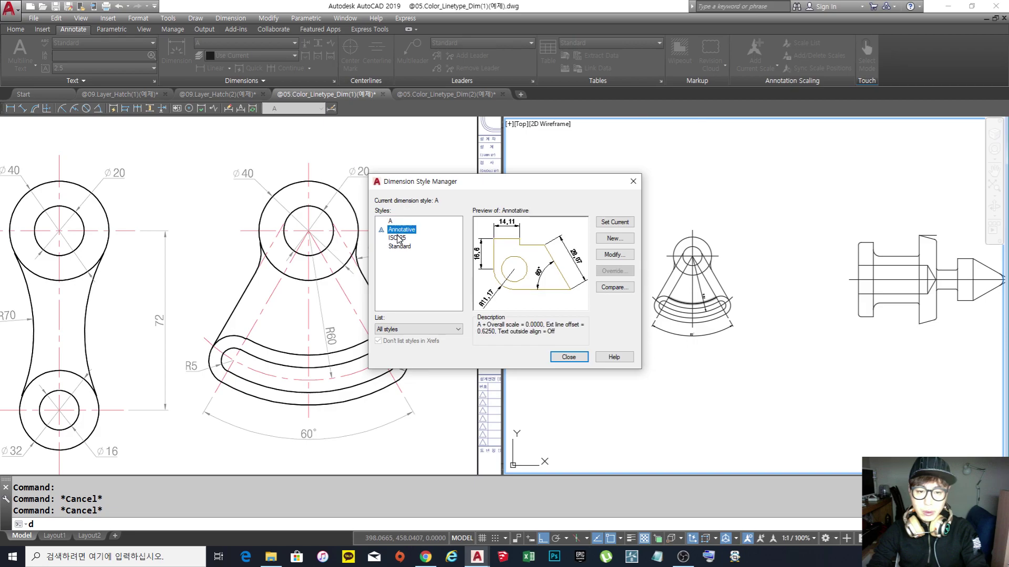
pyautogui.click(398, 238)
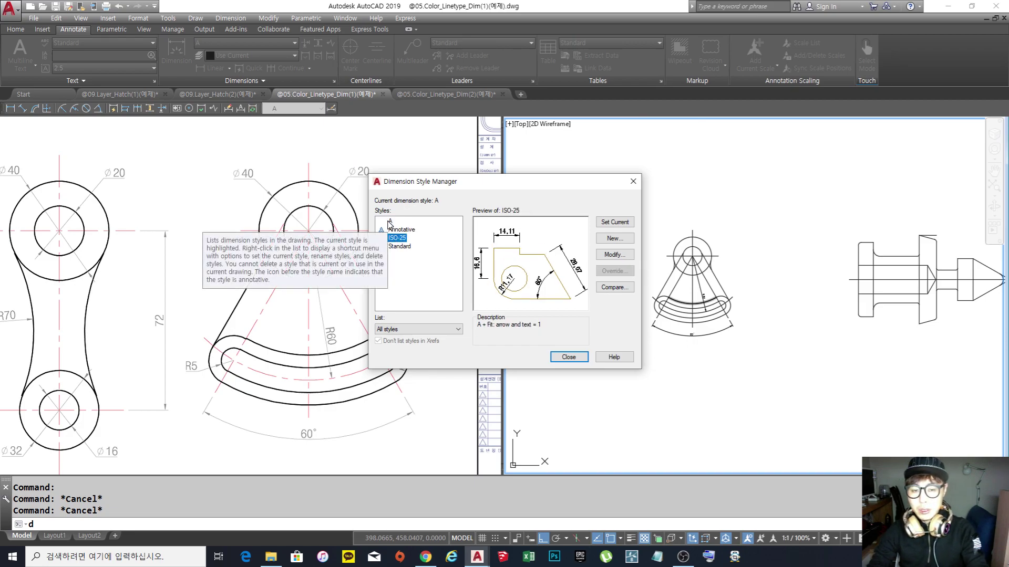
pyautogui.click(632, 182)
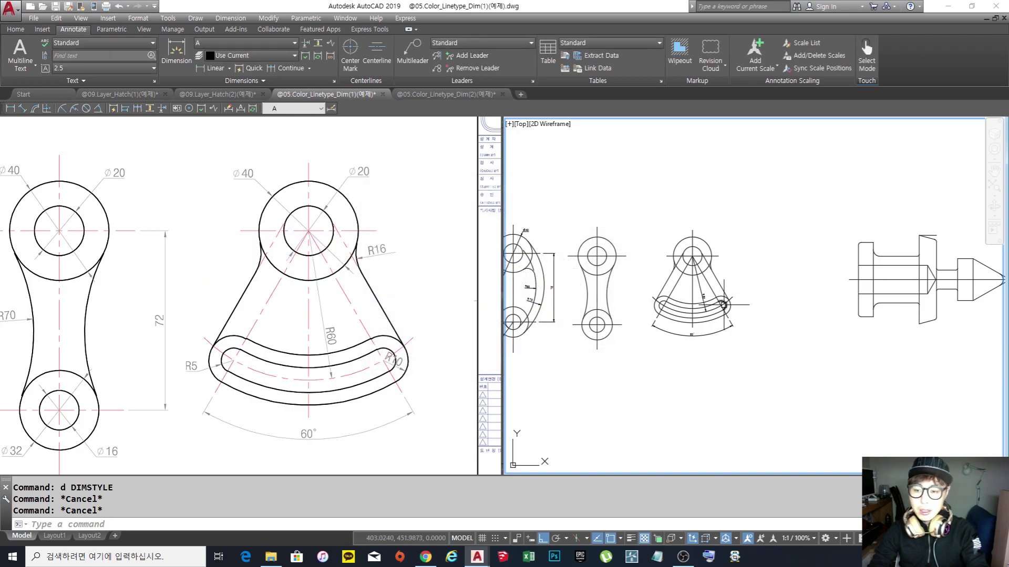
# Add a radius dimension to the sector's right fillet arc beside the upper circle, placing its text outside the outline.
pyautogui.scroll(5, 728, 306)
pyautogui.scroll(-4, 728, 305)
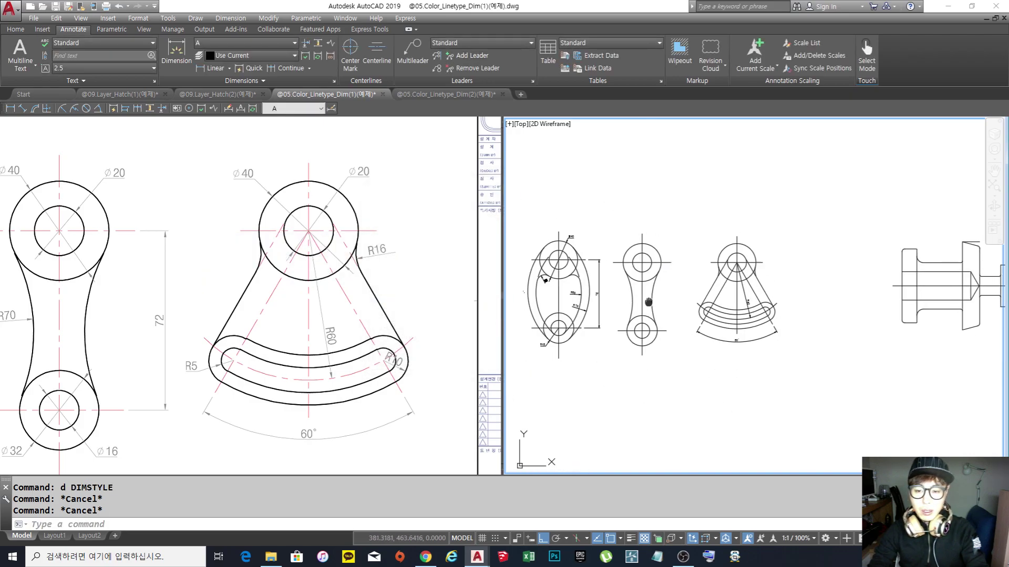
pyautogui.scroll(4, 743, 297)
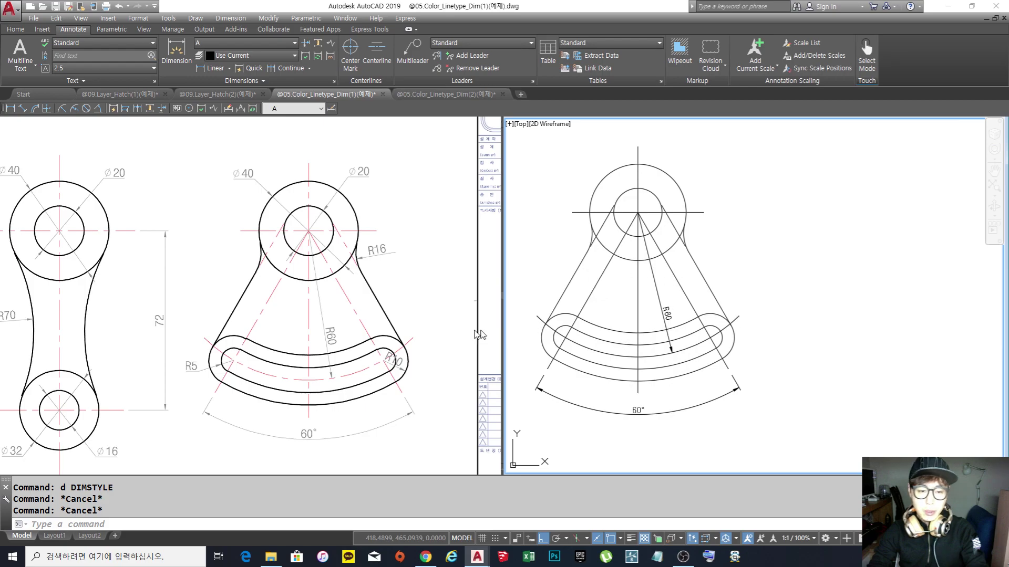
pyautogui.click(717, 242)
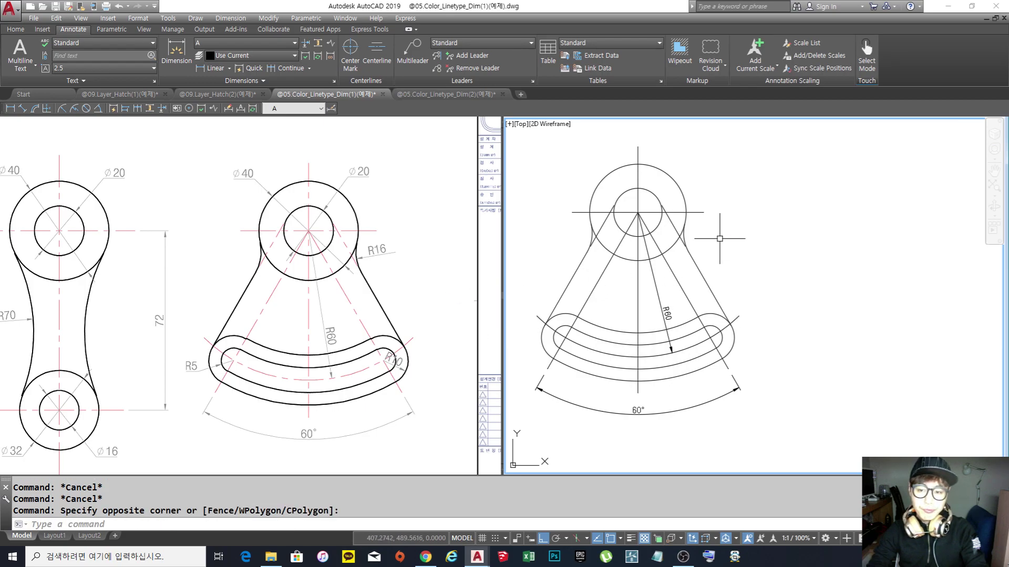
pyautogui.moveTo(715, 240); pyautogui.dragTo(723, 249, button='middle')
pyautogui.scroll(2, 706, 248)
pyautogui.write('dra')
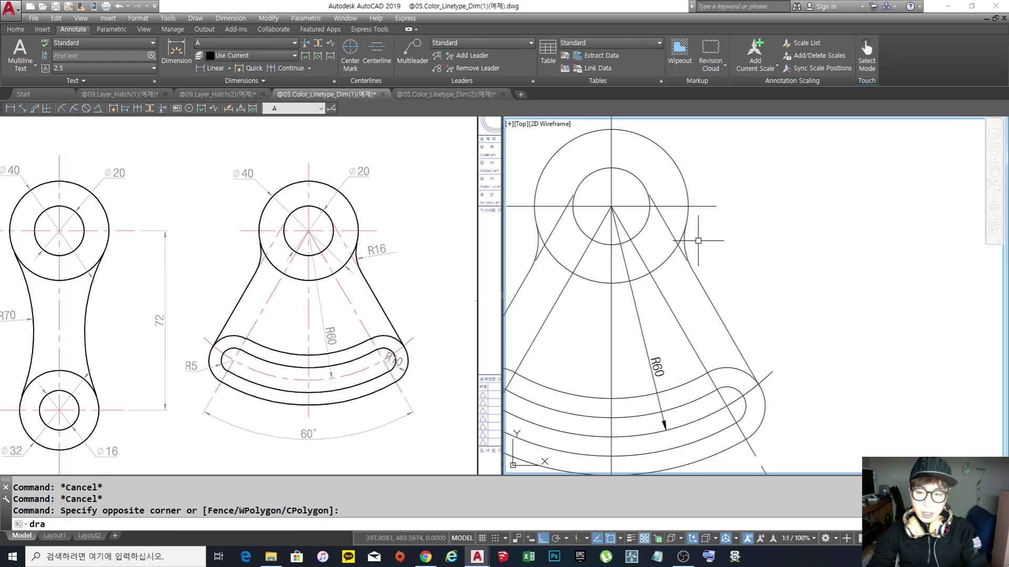
pyautogui.press('Return')
pyautogui.click(685, 246)
pyautogui.click(711, 242)
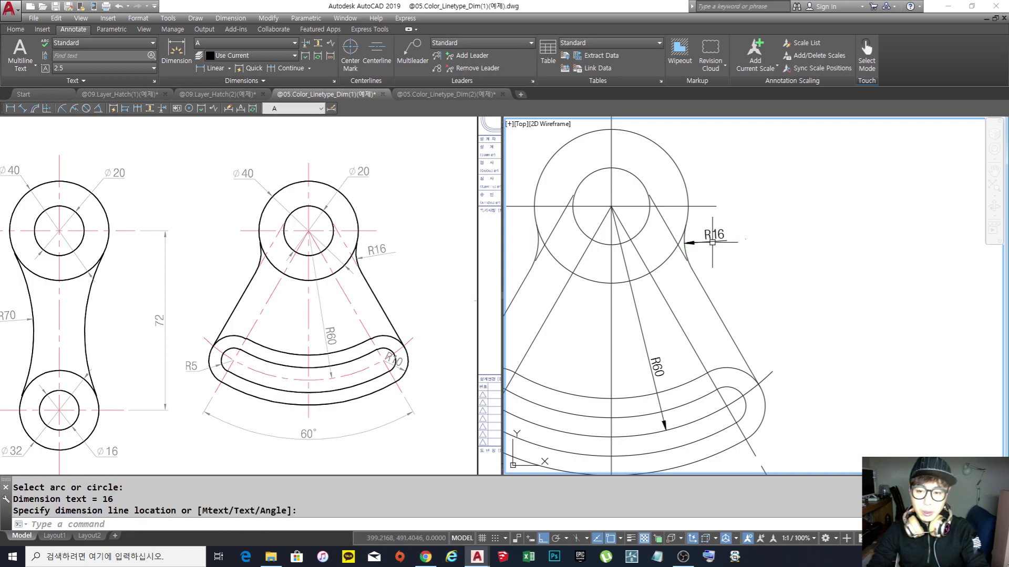
pyautogui.press('Escape')
pyautogui.press('Escape')
pyautogui.press('Escape')
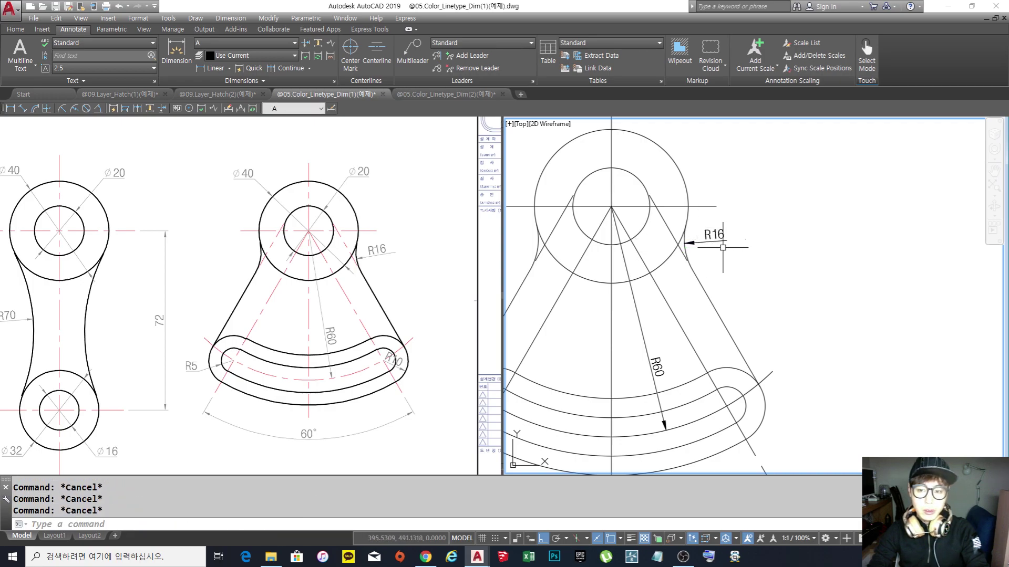
# Check which dimension styles the sector's R60 and R16 radius dimensions use by selecting each one.
pyautogui.scroll(-2, 735, 251)
pyautogui.moveTo(743, 266); pyautogui.dragTo(737, 255, button='middle')
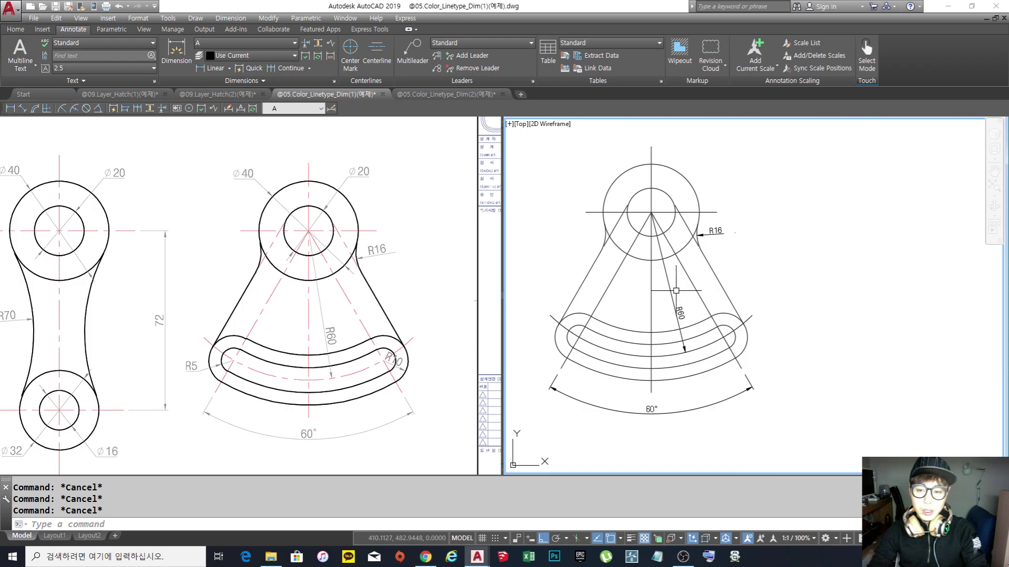
pyautogui.click(671, 295)
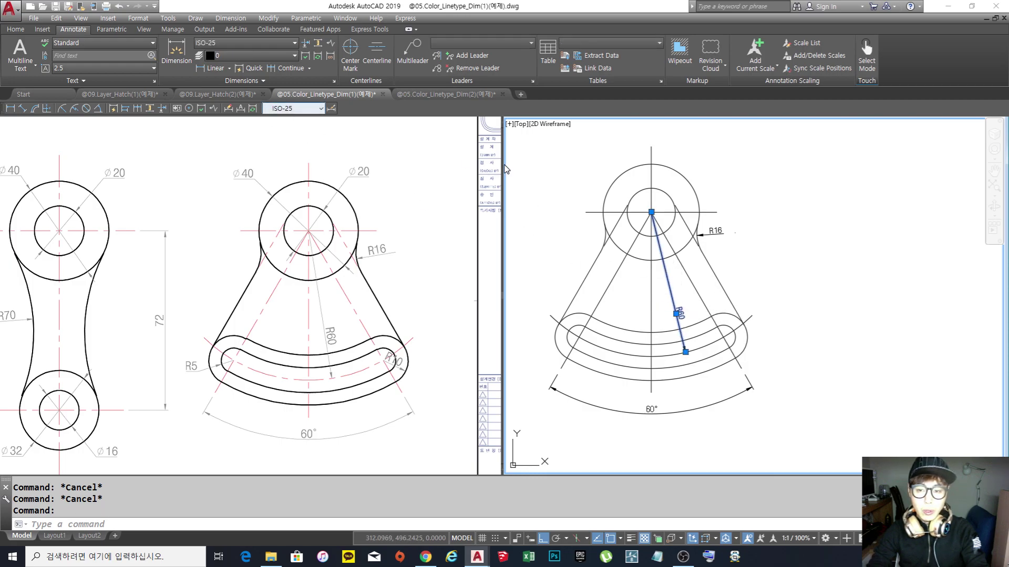
pyautogui.press('Escape')
pyautogui.click(671, 298)
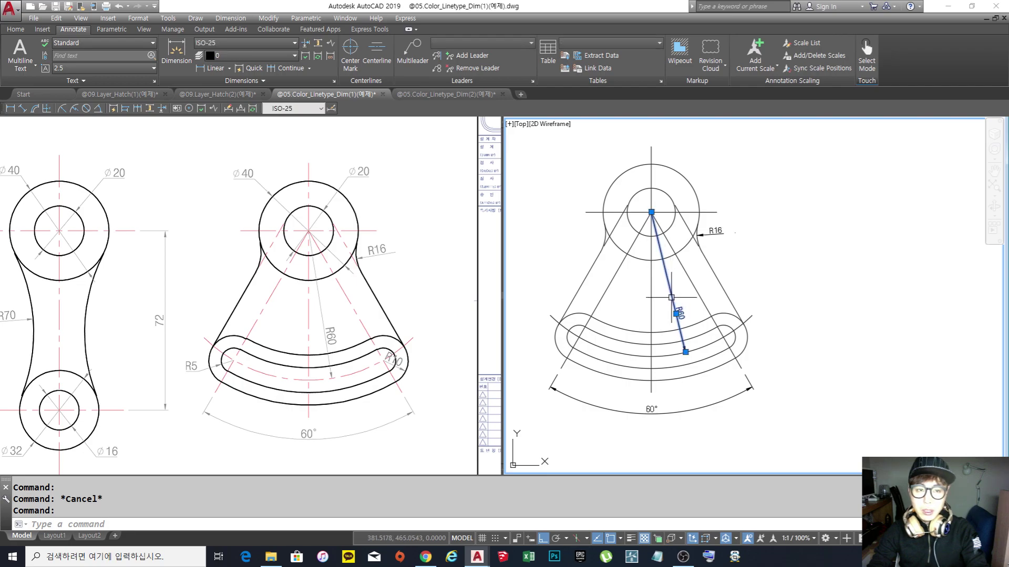
pyautogui.press('Escape')
pyautogui.click(719, 223)
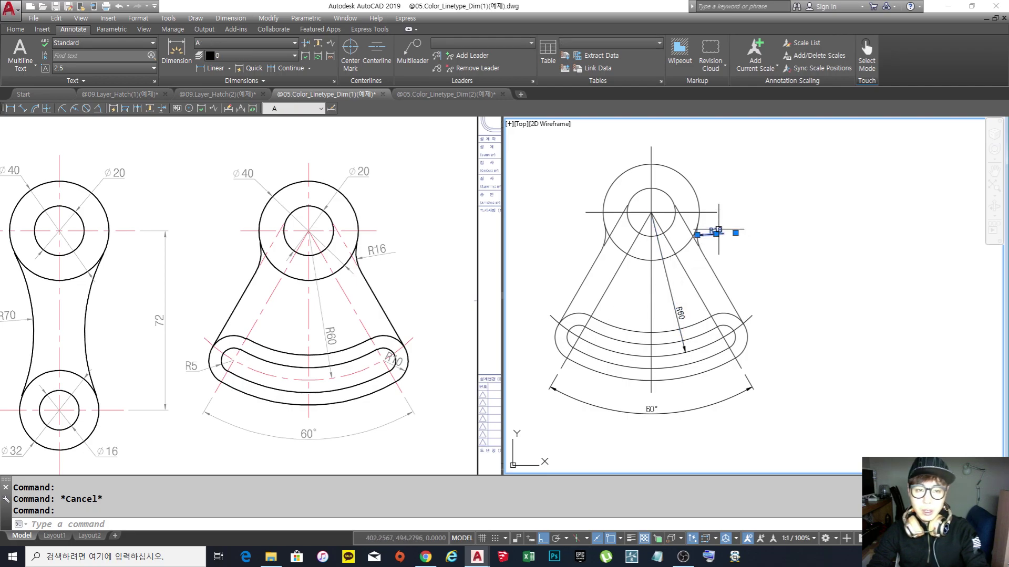
pyautogui.press('Escape')
pyautogui.click(671, 294)
pyautogui.press('Escape')
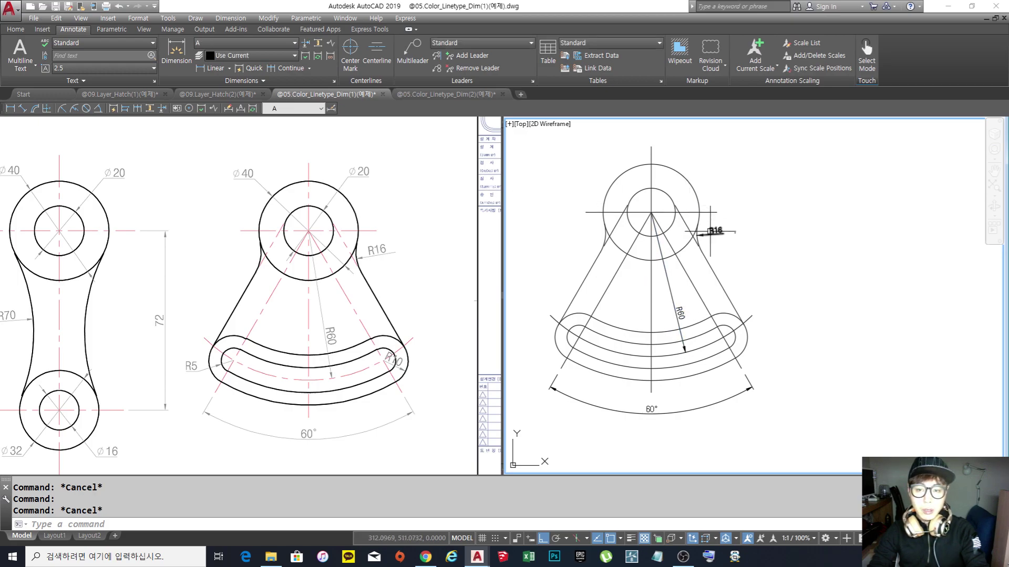
# Make ISO-25 the current dimension style with nothing selected, then set the current style back to A.
pyautogui.click(321, 110)
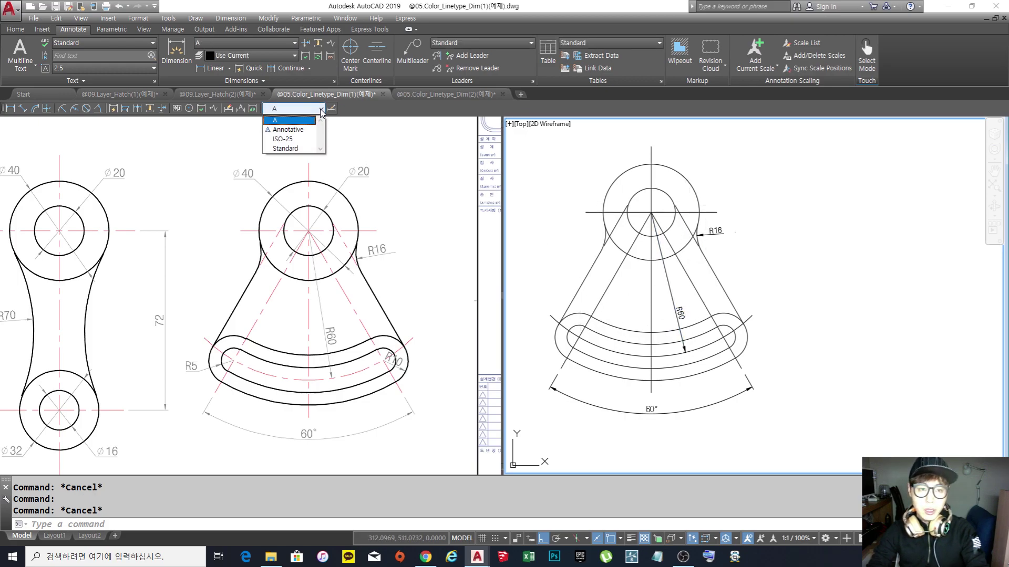
pyautogui.click(288, 139)
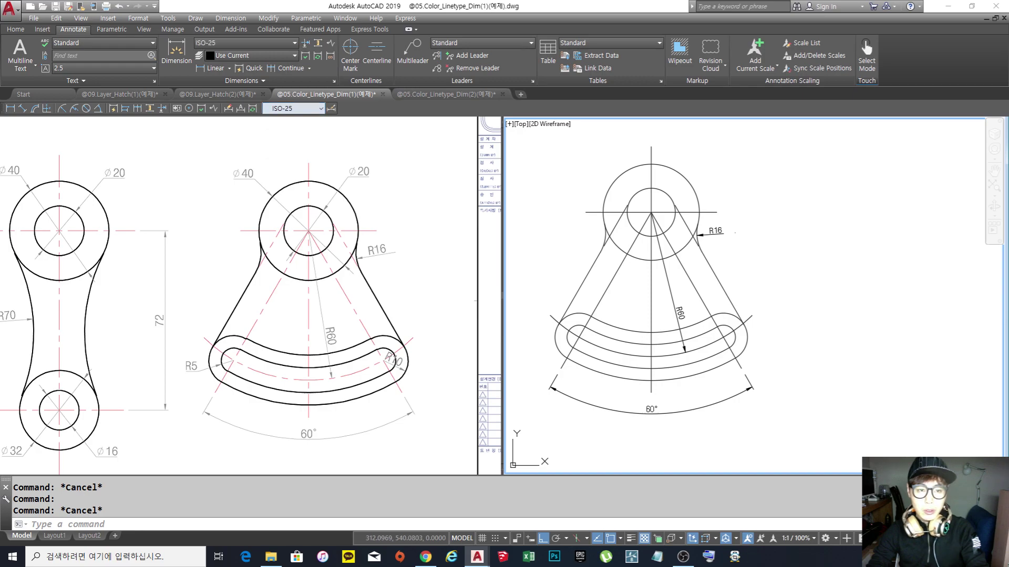
pyautogui.click(320, 109)
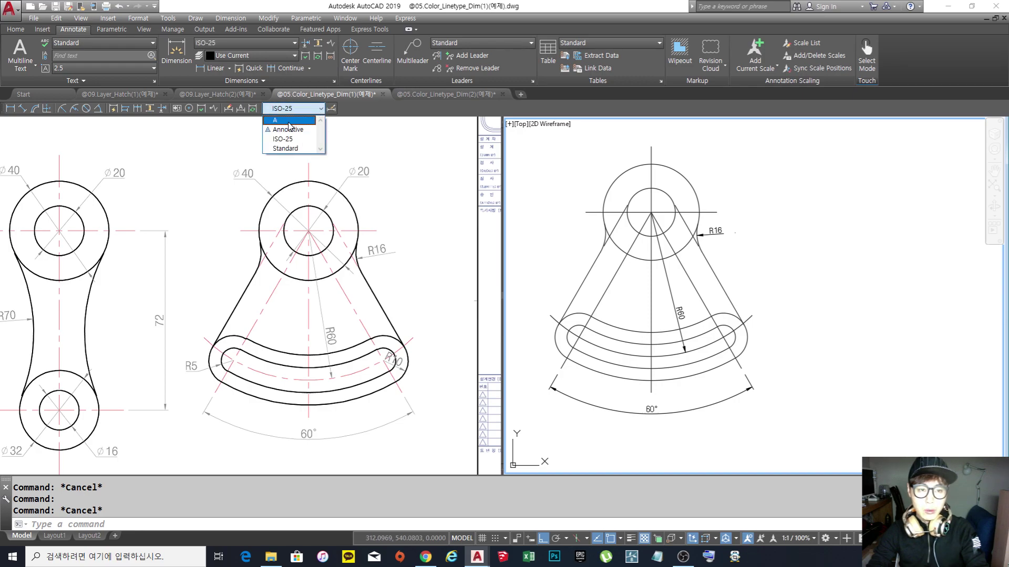
pyautogui.click(286, 122)
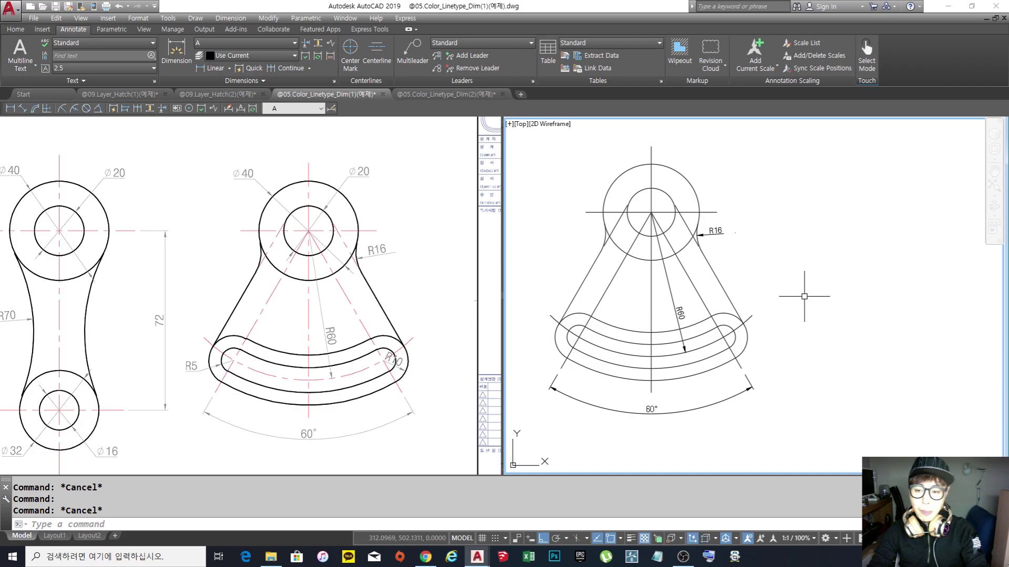
# Examine the stepped shaft in the reference drawing, especially the diameter dimensions at its left end.
pyautogui.scroll(-3, 755, 293)
pyautogui.moveTo(755, 294)
pyautogui.mouseDown(button='middle')
pyautogui.moveTo(725, 289)
pyautogui.moveTo(710, 309)
pyautogui.mouseUp(button='middle')
pyautogui.scroll(2, 710, 309)
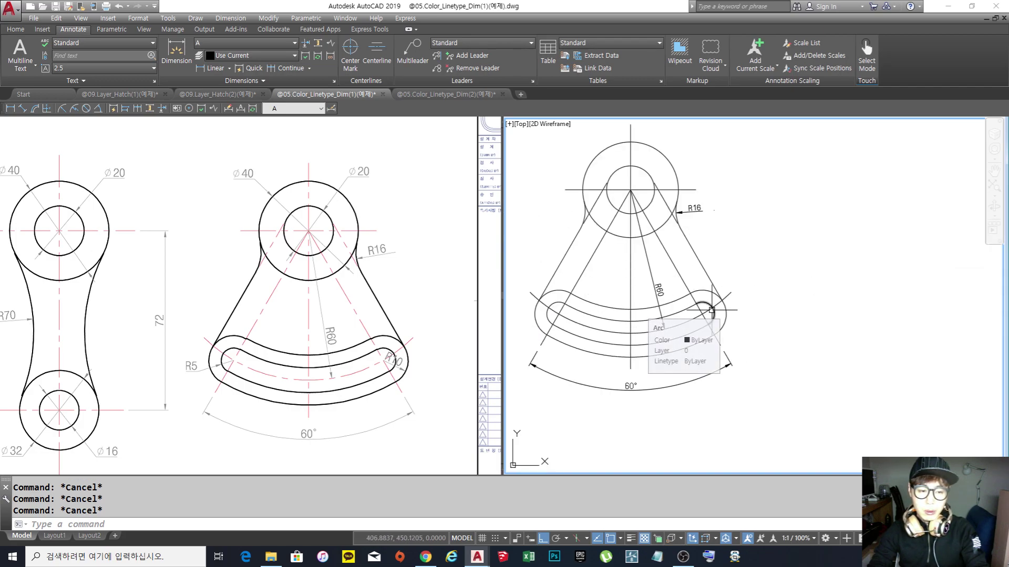
pyautogui.scroll(-4, 712, 310)
pyautogui.scroll(-2, 393, 300)
pyautogui.moveTo(394, 301)
pyautogui.mouseDown(button='middle')
pyautogui.moveTo(222, 297)
pyautogui.moveTo(399, 247)
pyautogui.mouseUp(button='middle')
pyautogui.scroll(4, 419, 238)
pyautogui.scroll(2, 368, 252)
pyautogui.scroll(1, 190, 284)
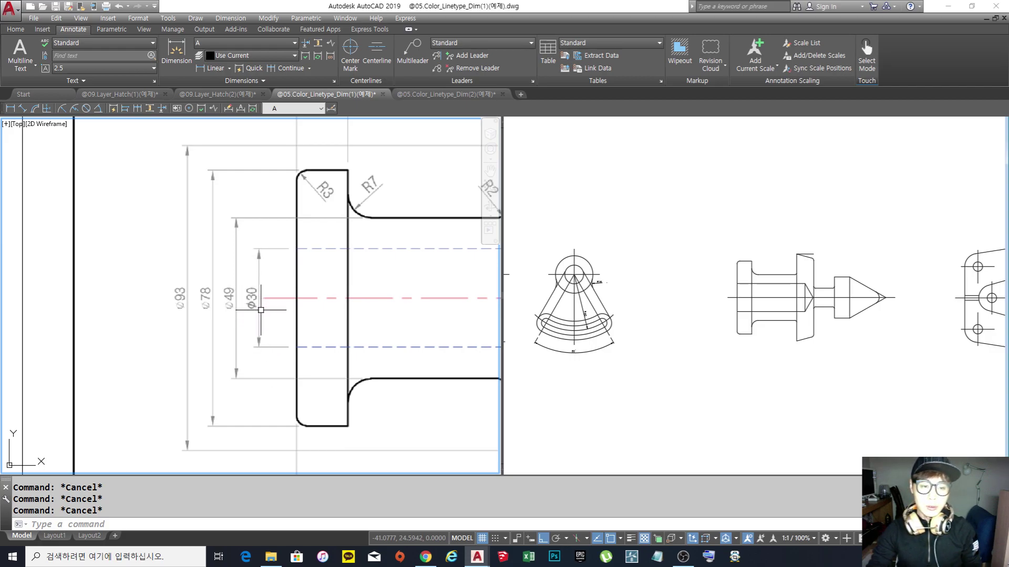
pyautogui.click(279, 267)
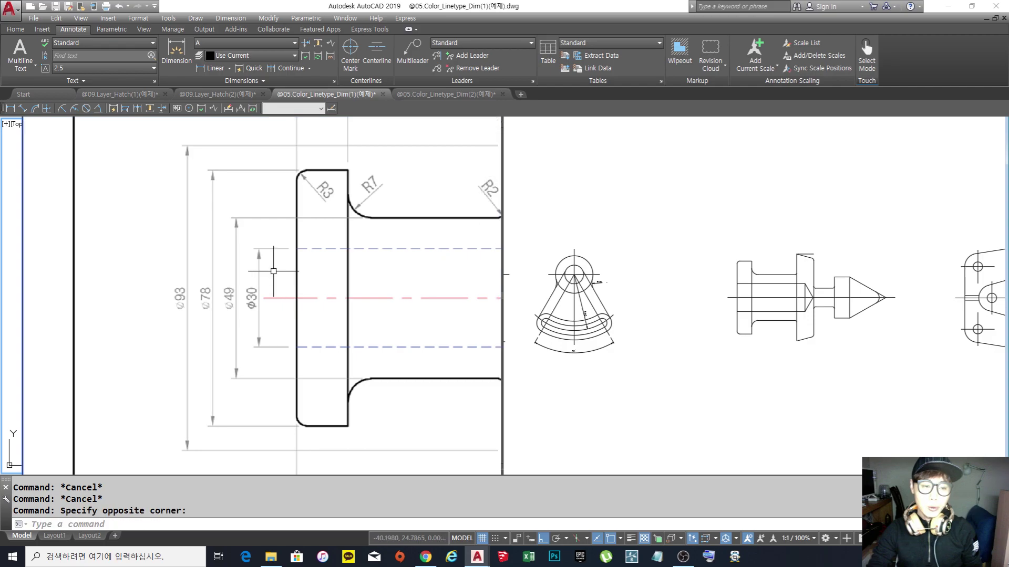
pyautogui.click(283, 264)
pyautogui.click(284, 270)
pyautogui.scroll(-3, 315, 281)
pyautogui.moveTo(335, 287); pyautogui.dragTo(299, 294, button='middle')
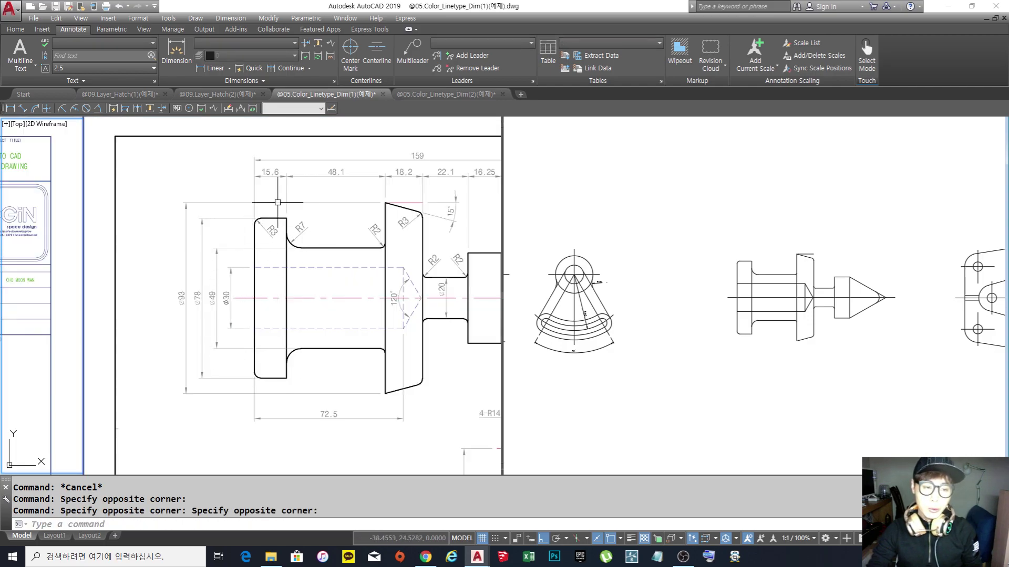
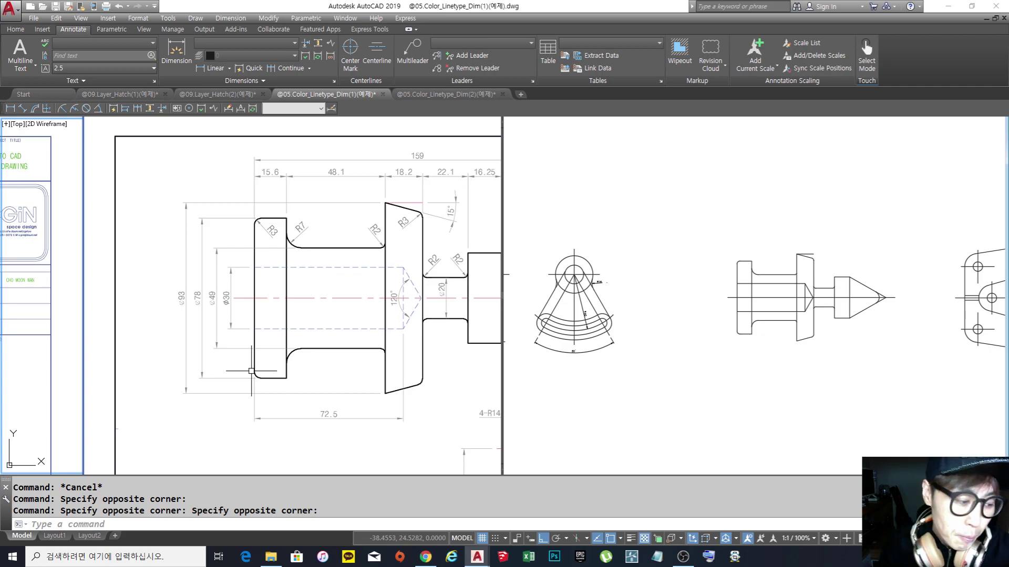
pyautogui.click(855, 396)
pyautogui.click(823, 383)
pyautogui.scroll(4, 746, 292)
pyautogui.press('Escape')
pyautogui.press('Escape')
pyautogui.press('Escape')
pyautogui.moveTo(800, 362); pyautogui.dragTo(701, 322, button='middle')
pyautogui.scroll(5, 683, 326)
pyautogui.write('dli')
pyautogui.press('Return')
pyautogui.click(640, 377)
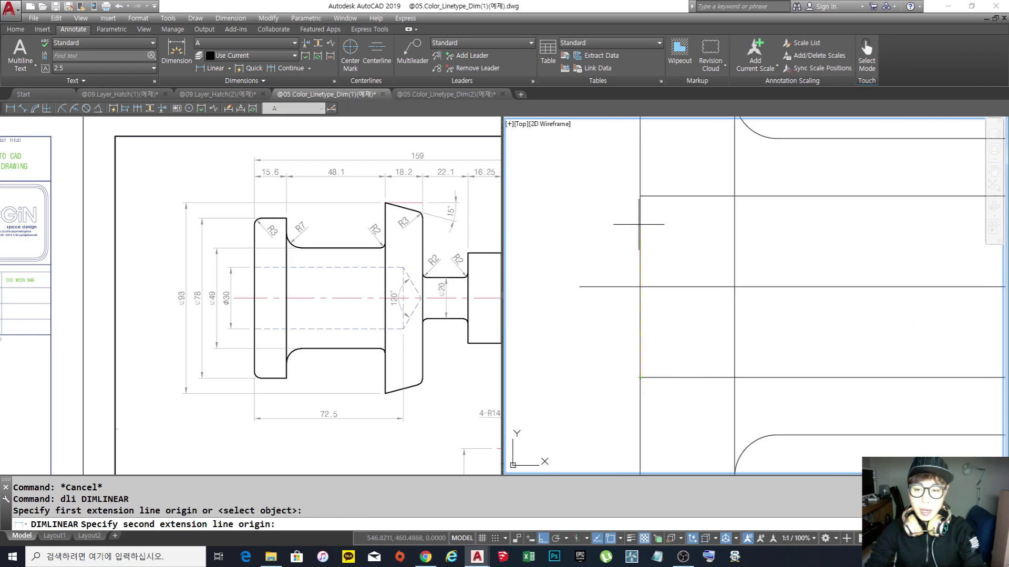
pyautogui.click(640, 196)
pyautogui.scroll(-2, 641, 257)
pyautogui.moveTo(640, 257); pyautogui.dragTo(660, 233, button='middle')
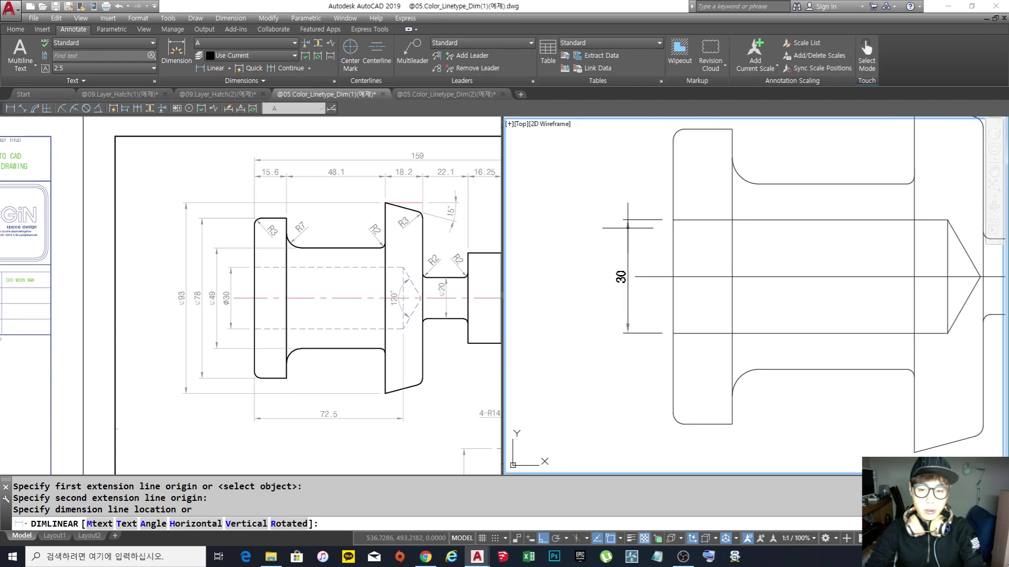
pyautogui.scroll(-3, 628, 228)
pyautogui.press('Escape')
pyautogui.press('Return')
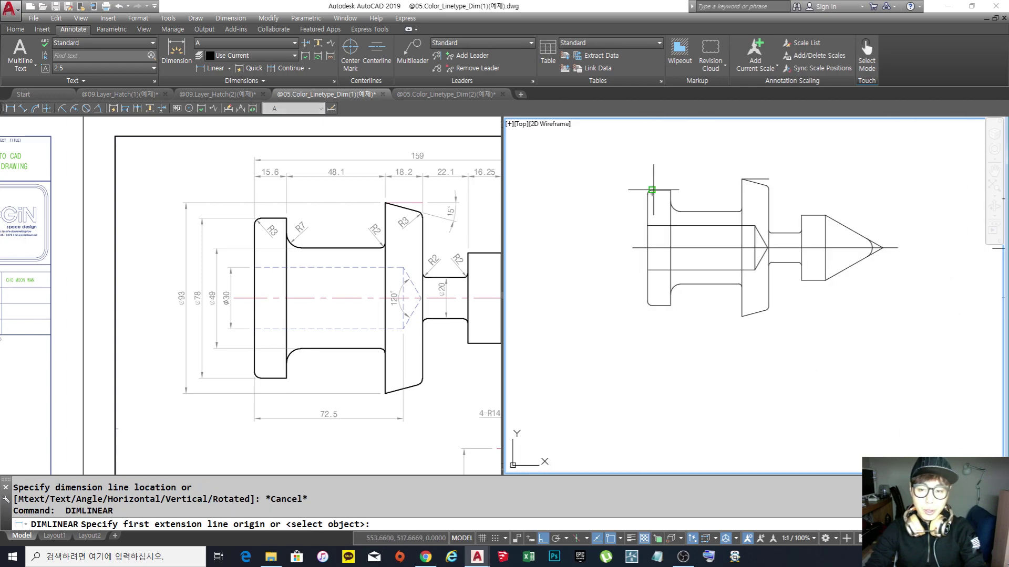
pyautogui.click(655, 190)
pyautogui.click(650, 304)
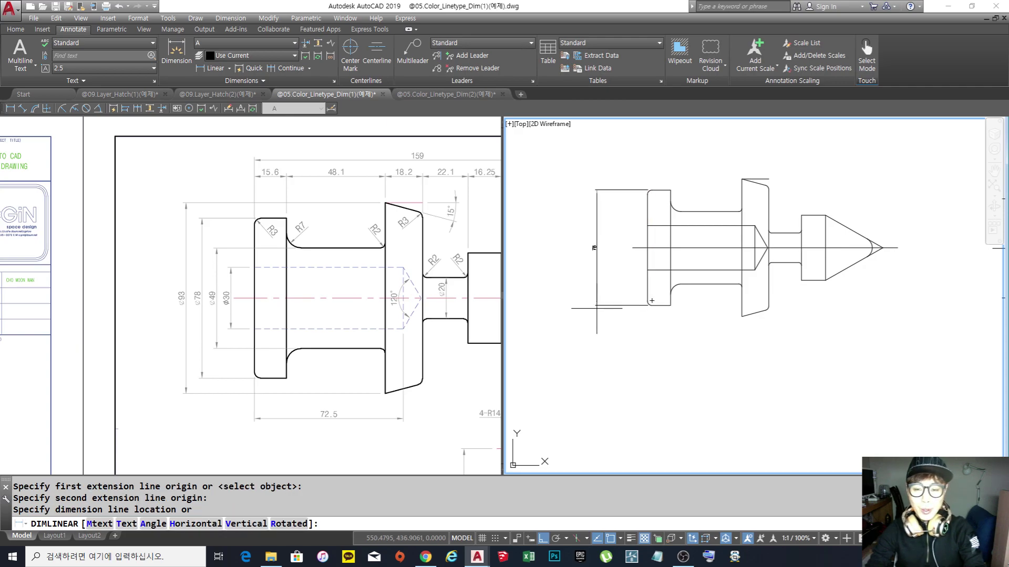
pyautogui.press('Escape')
# Add a vertical linear dimension across the bore at the shaft's left end face, placing it about 14 mm outside the outline.
pyautogui.scroll(2, 643, 247)
pyautogui.press('Return')
pyautogui.click(650, 212)
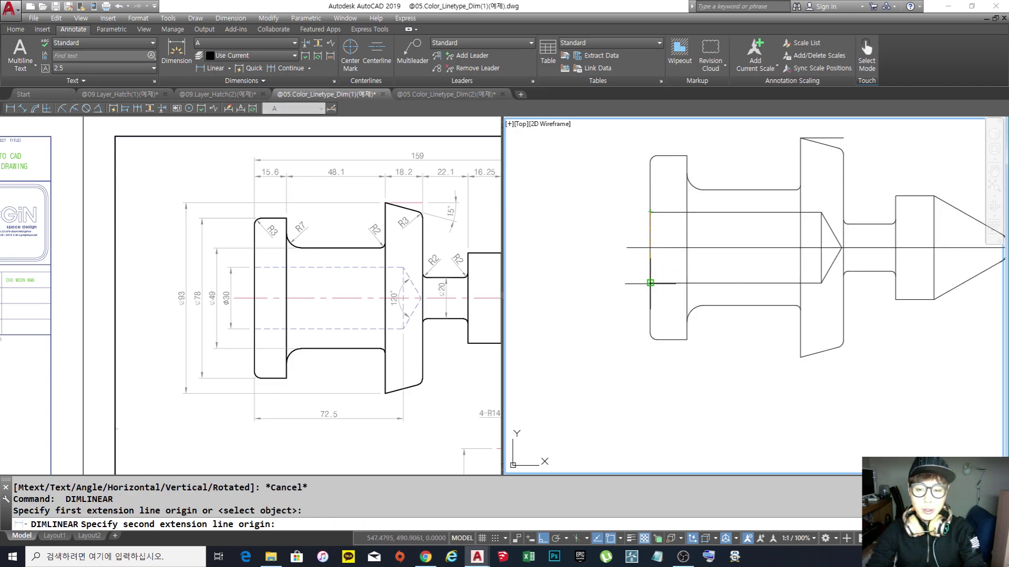
pyautogui.click(650, 283)
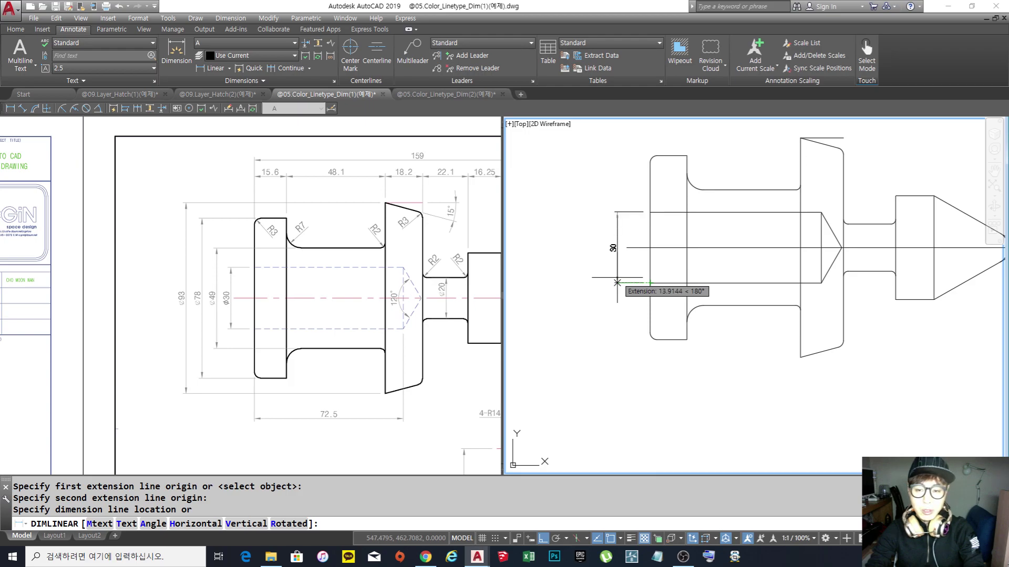
pyautogui.click(618, 279)
pyautogui.scroll(5, 617, 265)
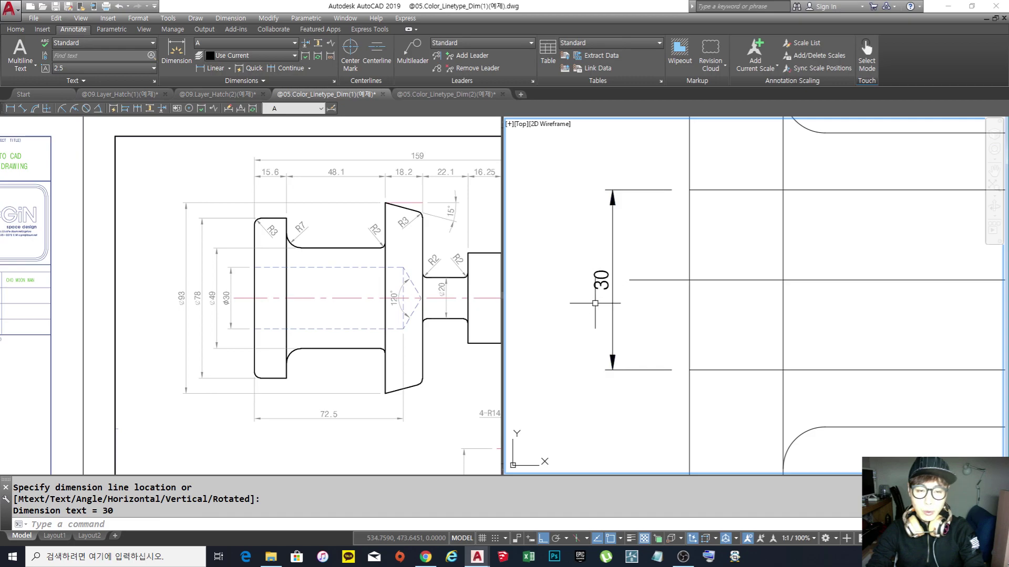
pyautogui.click(598, 281)
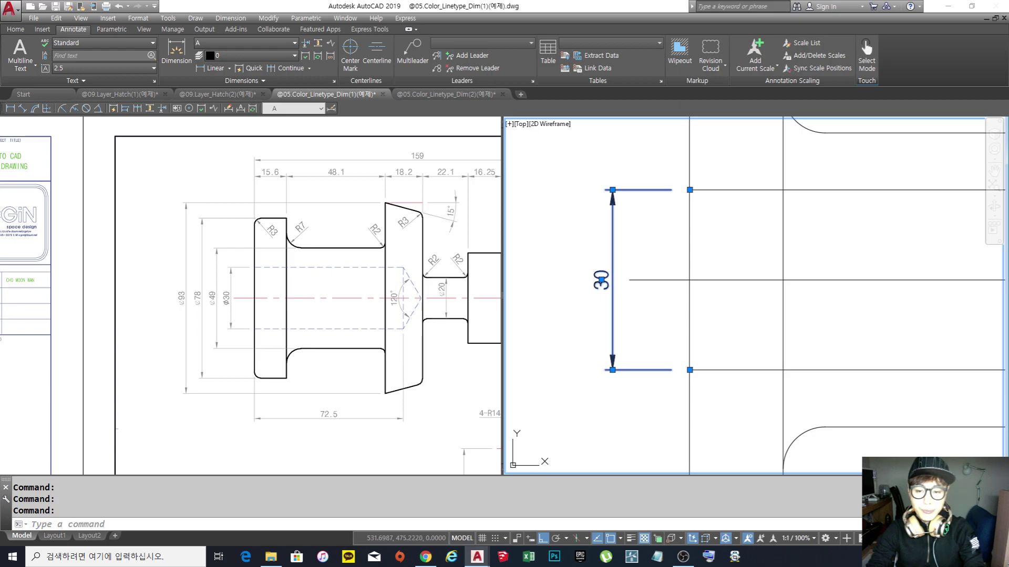
pyautogui.doubleClick(598, 289)
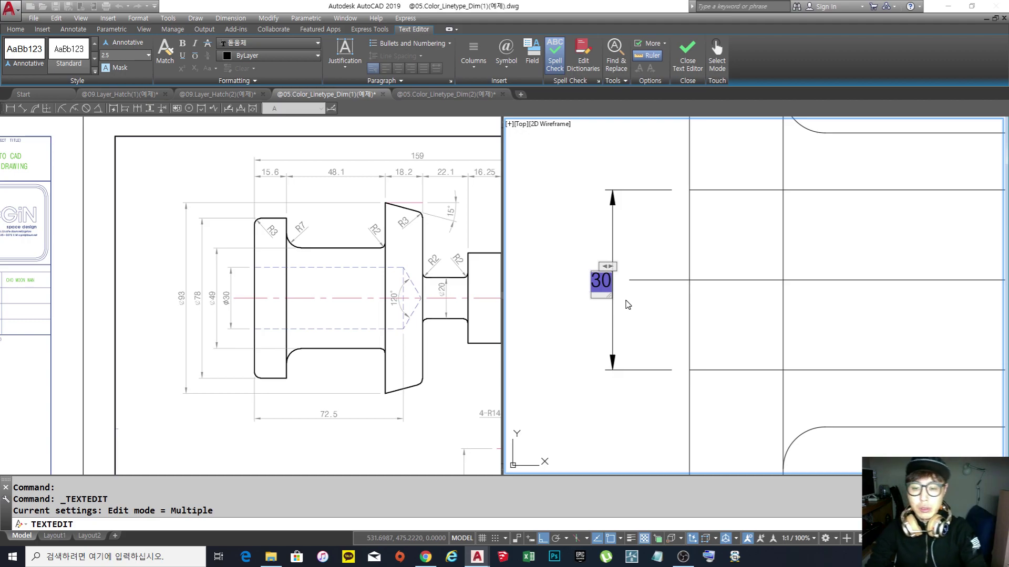
pyautogui.click(628, 305)
pyautogui.press('Escape')
pyautogui.write('ed')
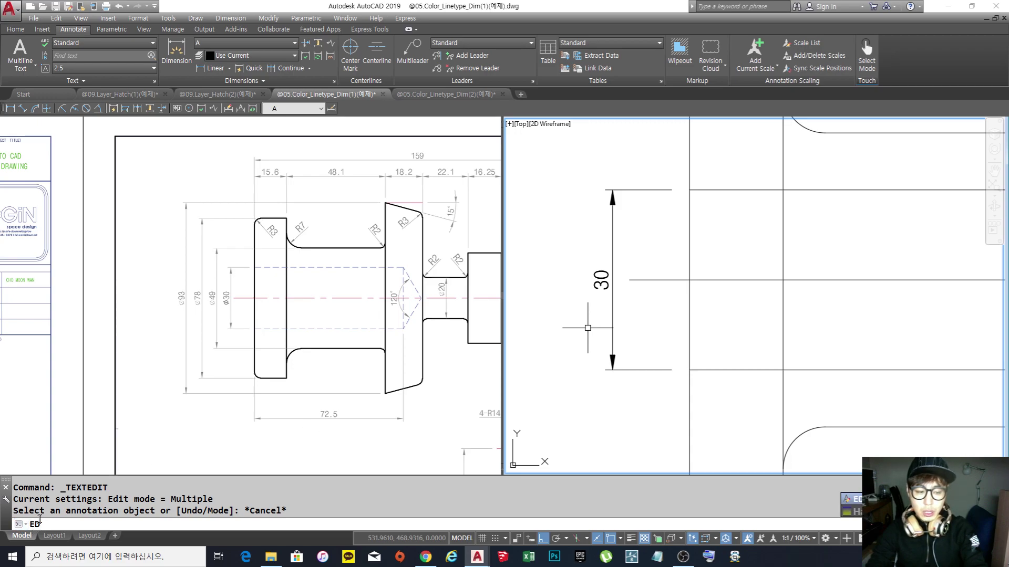
pyautogui.press('Return')
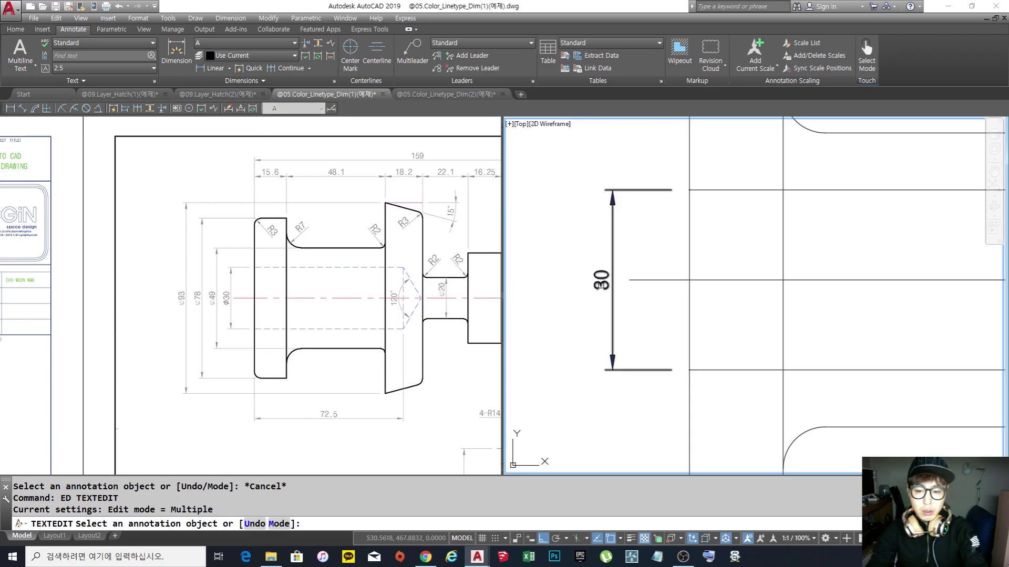
pyautogui.click(601, 280)
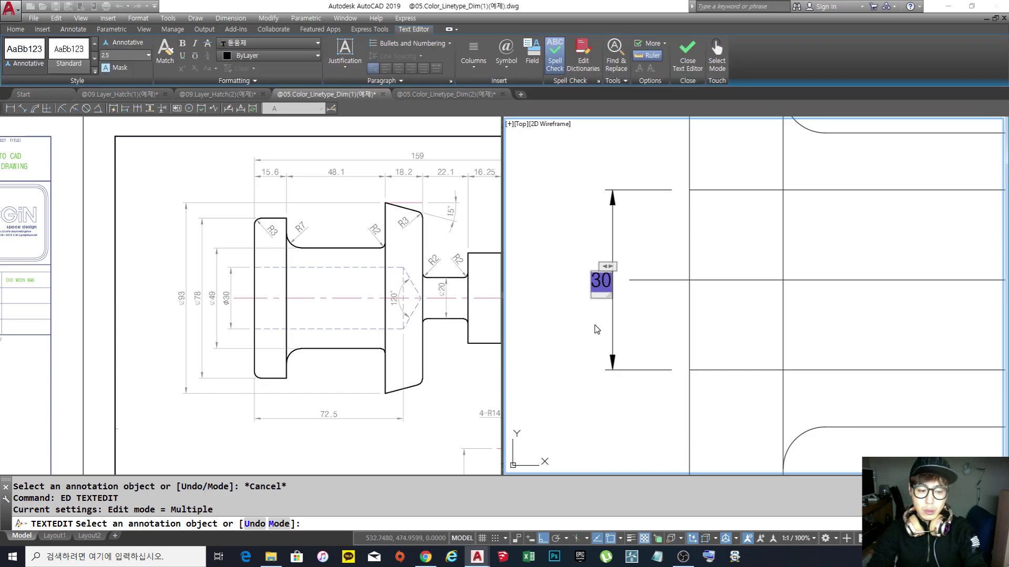
pyautogui.press('Escape')
pyautogui.press('Escape')
pyautogui.press('Escape')
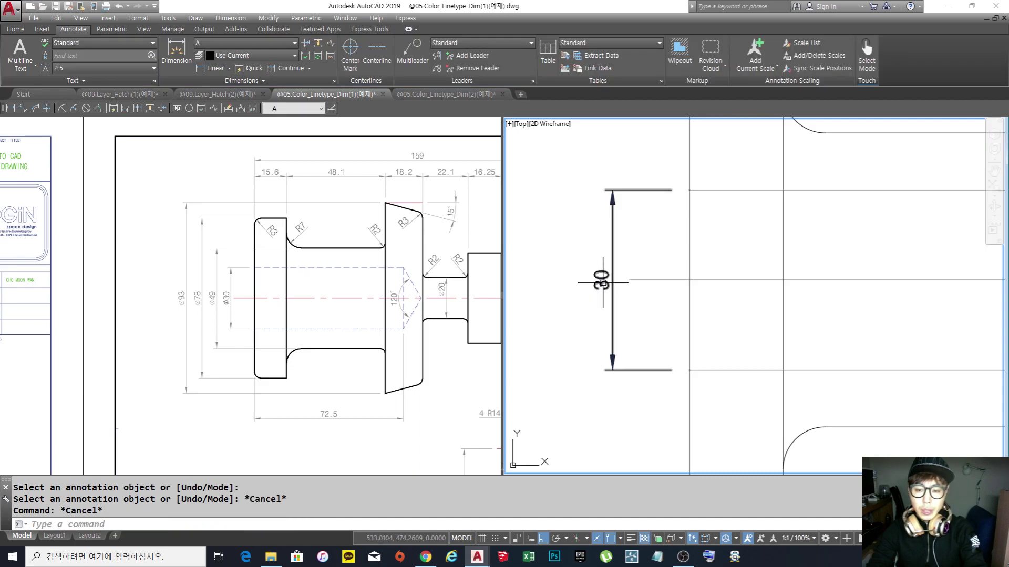
# Edit the bore dimension's text, inserting the diameter symbol with the code %%C in front of the measured value.
pyautogui.click(602, 282)
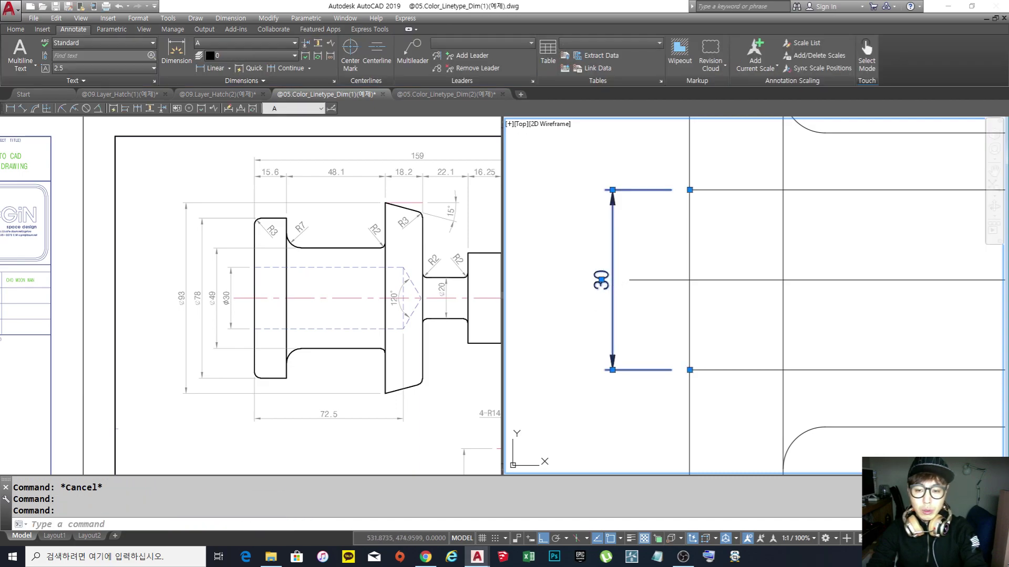
pyautogui.doubleClick(601, 280)
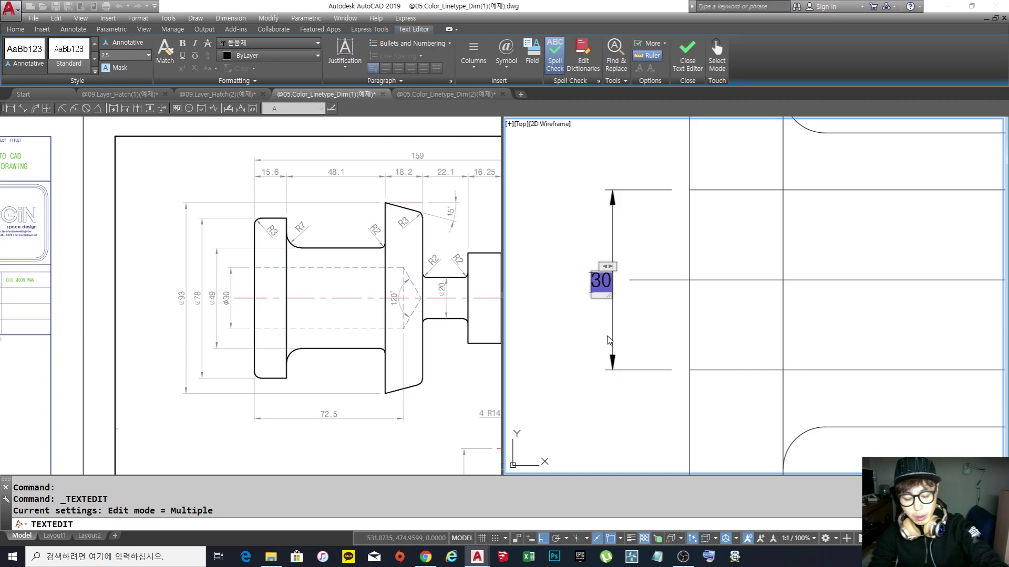
pyautogui.press('Home')
pyautogui.write('%%c')
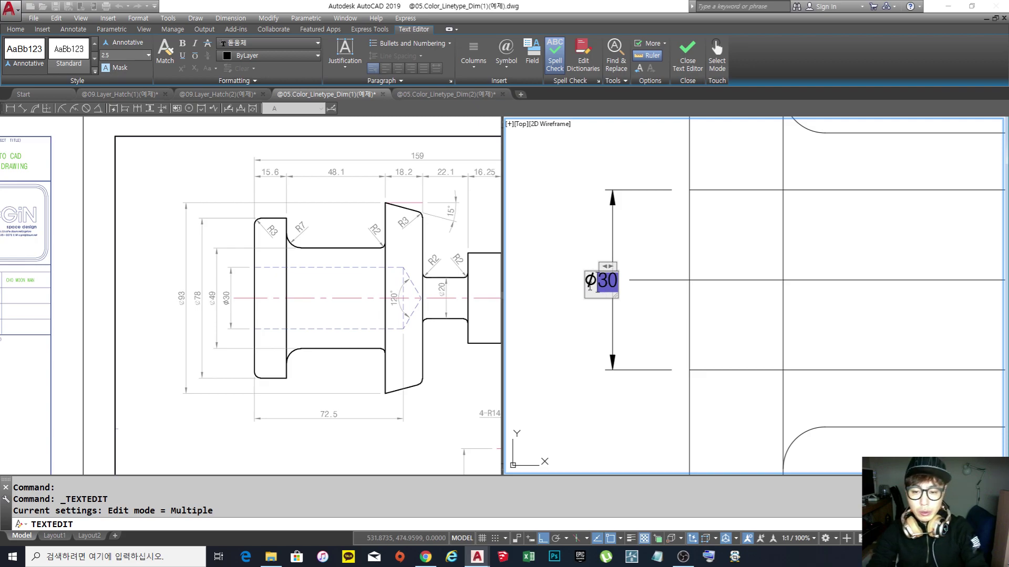
pyautogui.press('BackSpace')
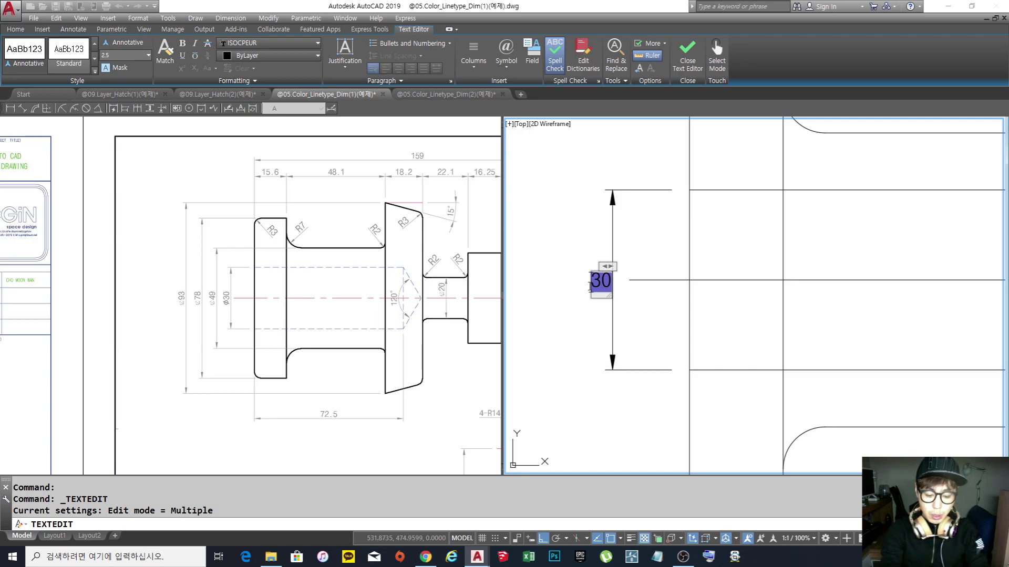
pyautogui.write('%%')
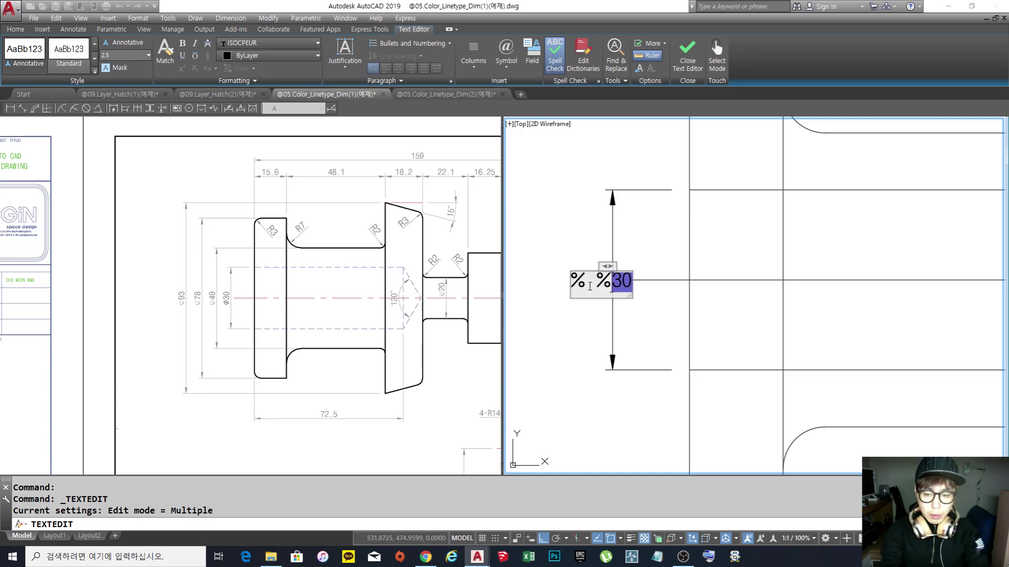
pyautogui.write('c')
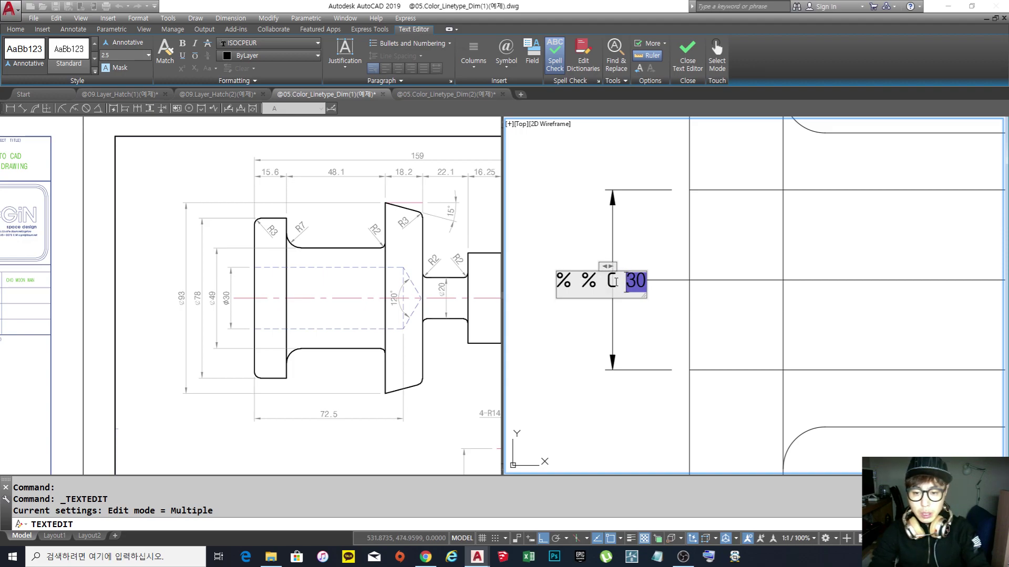
pyautogui.moveTo(625, 279)
pyautogui.mouseDown()
pyautogui.moveTo(517, 281)
pyautogui.moveTo(621, 280)
pyautogui.mouseUp()
pyautogui.press('BackSpace')
pyautogui.press('BackSpace')
pyautogui.press('BackSpace')
pyautogui.press('BackSpace')
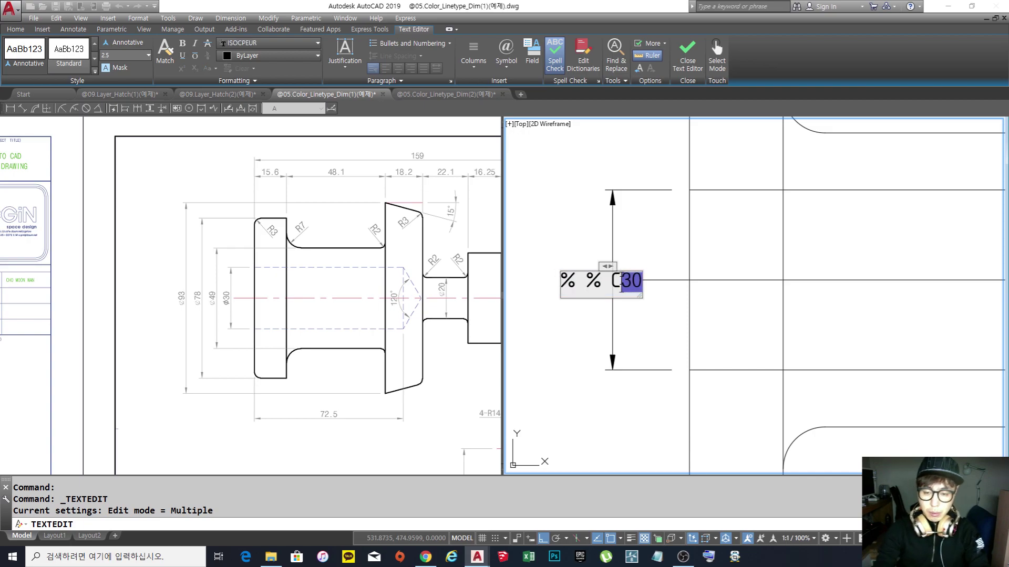
pyautogui.write('%%C')
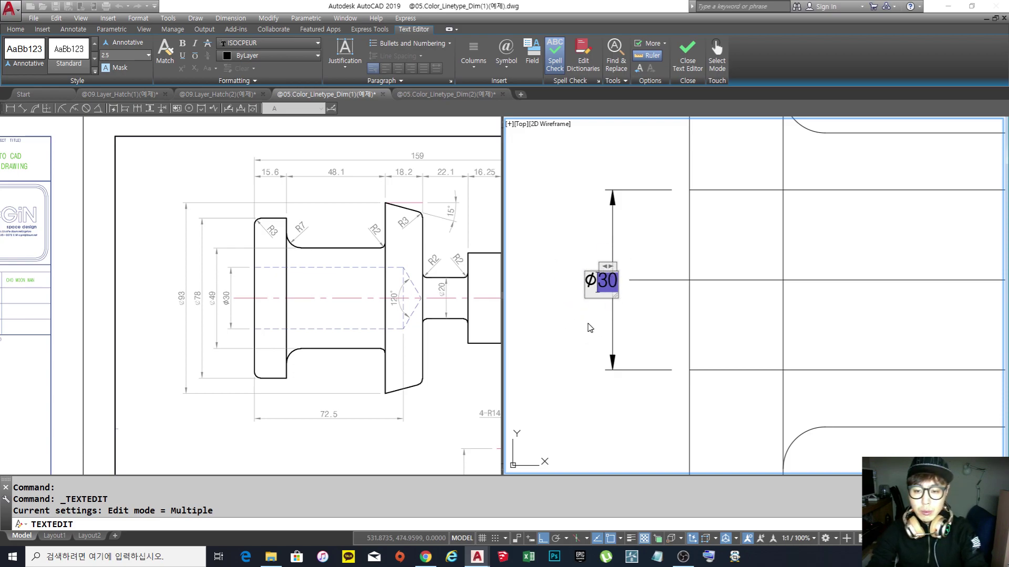
pyautogui.click(670, 245)
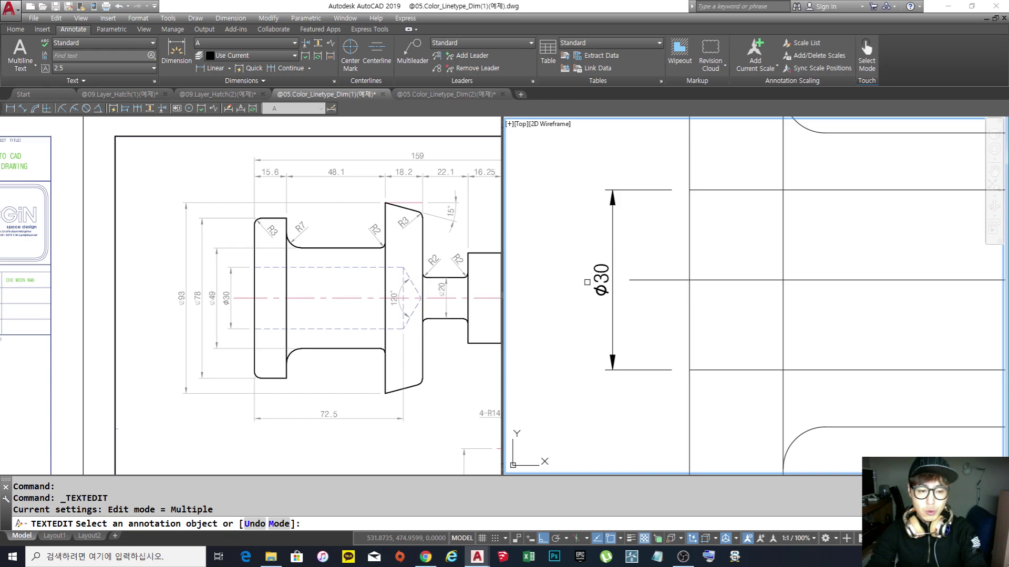
pyautogui.press('Return')
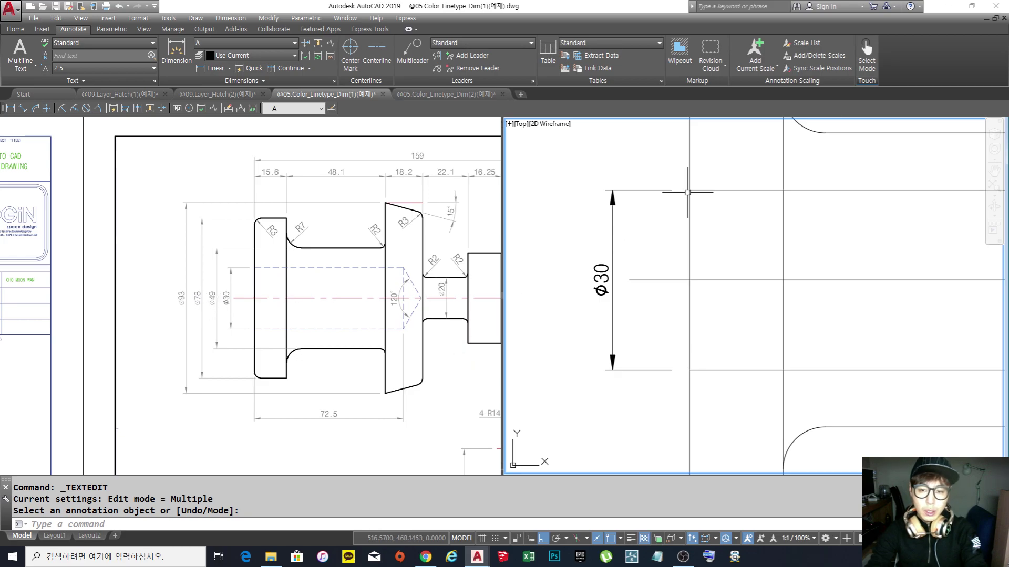
# Add a horizontal linear dimension across the width of the shaft's left flange, placing it above the outline as in the reference.
pyautogui.click(349, 219)
pyautogui.scroll(3, 336, 222)
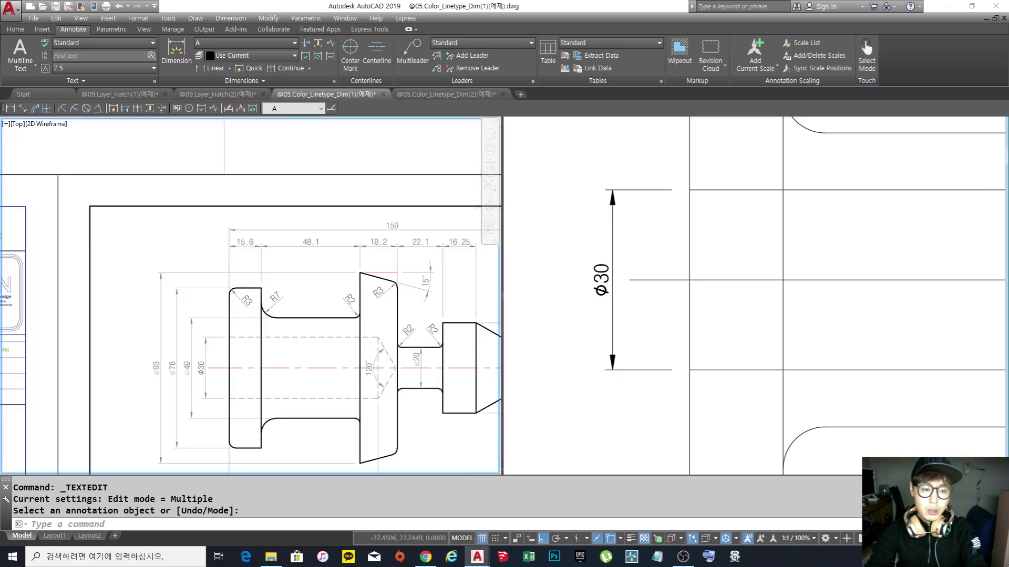
pyautogui.click(634, 152)
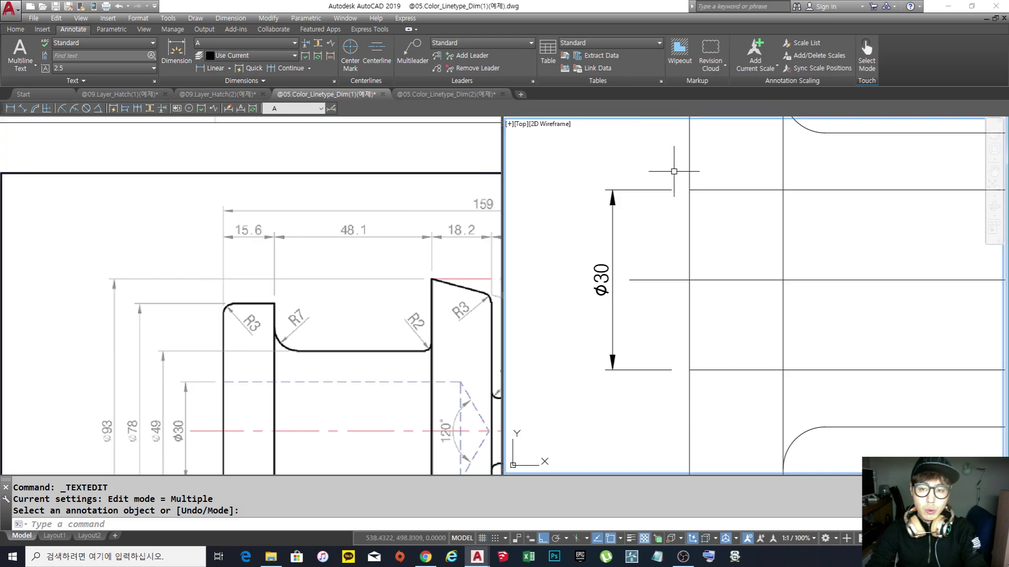
pyautogui.scroll(-4, 667, 211)
pyautogui.scroll(1, 673, 258)
pyautogui.scroll(2, 736, 279)
pyautogui.write('dli')
pyautogui.press('Return')
pyautogui.click(580, 306)
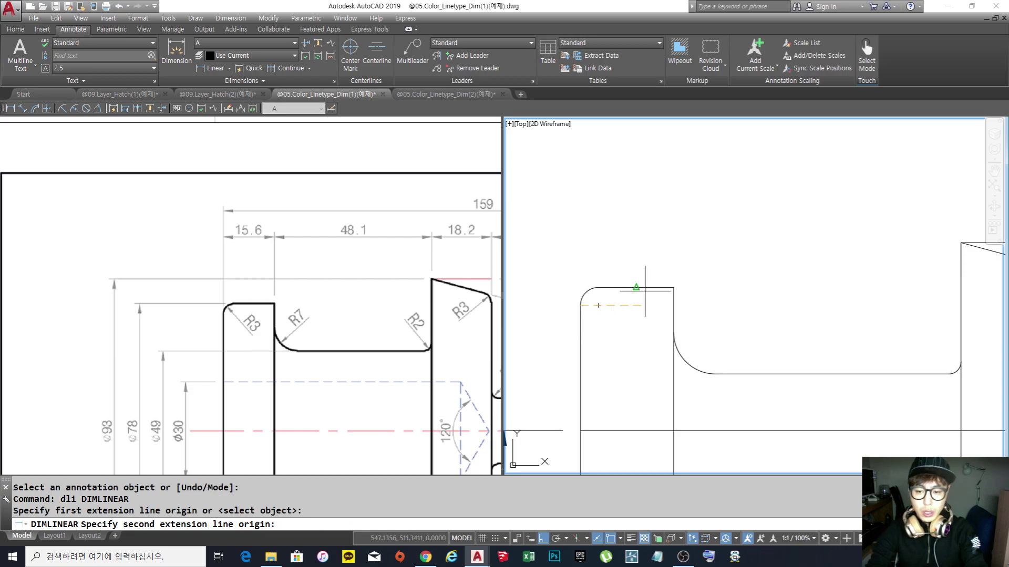
pyautogui.click(673, 287)
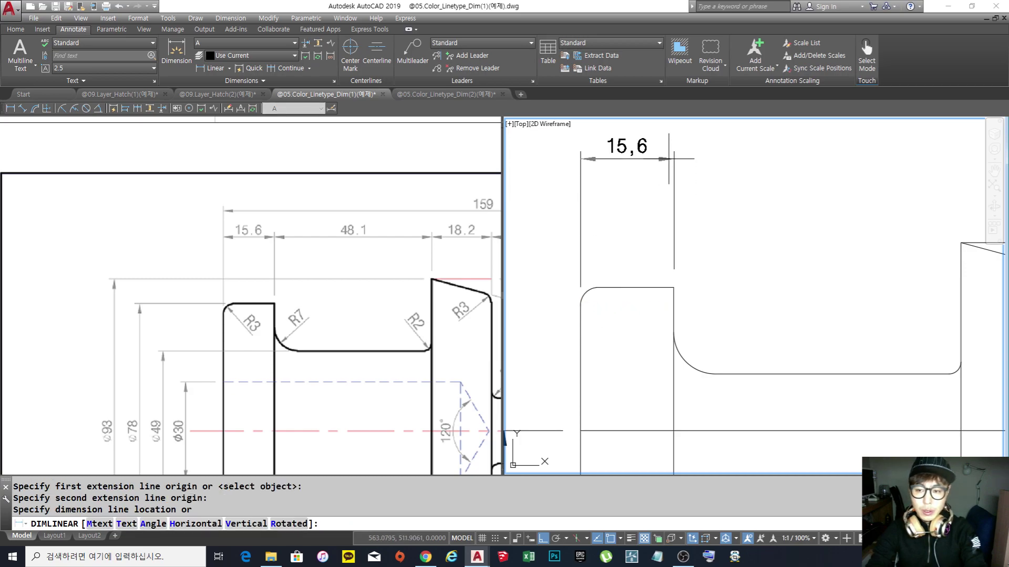
pyautogui.click(671, 184)
# Set the linear unit format of dimension style A to Windows Desktop so decimals use a point as in the reference.
pyautogui.scroll(3, 671, 191)
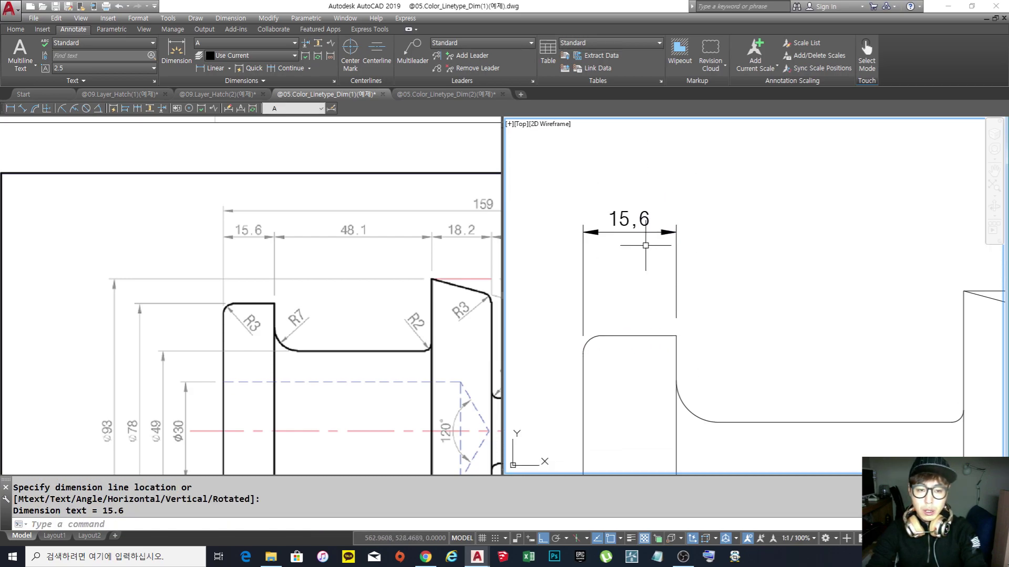
pyautogui.click(263, 240)
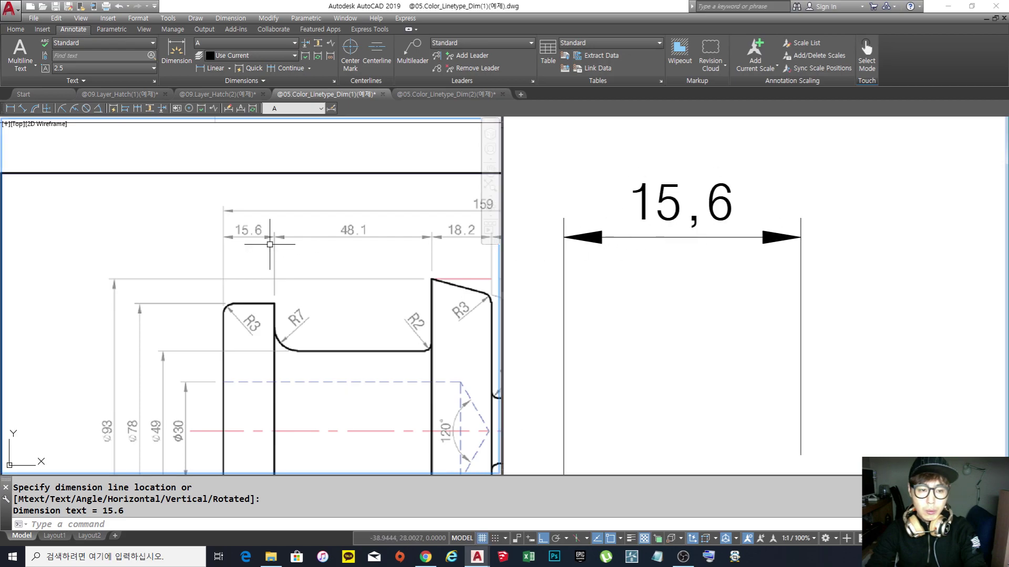
pyautogui.scroll(2, 253, 238)
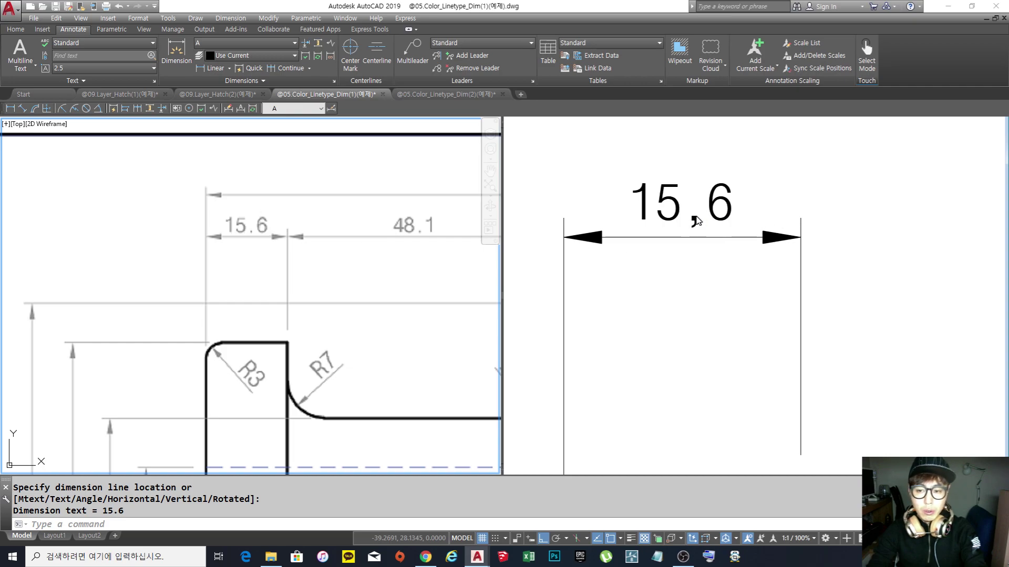
pyautogui.click(700, 259)
pyautogui.click(676, 273)
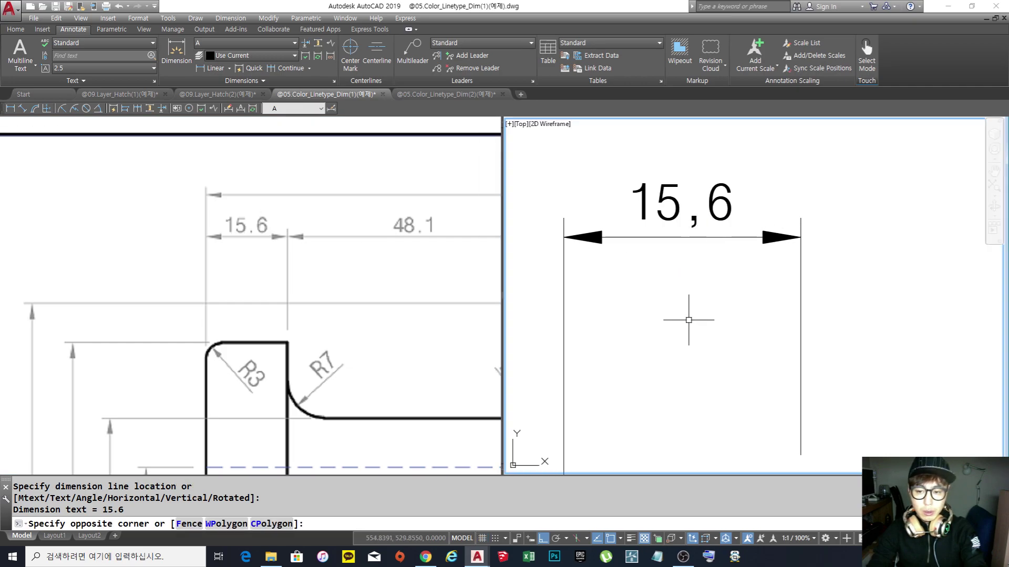
pyautogui.click(687, 316)
pyautogui.write('d')
pyautogui.press('Return')
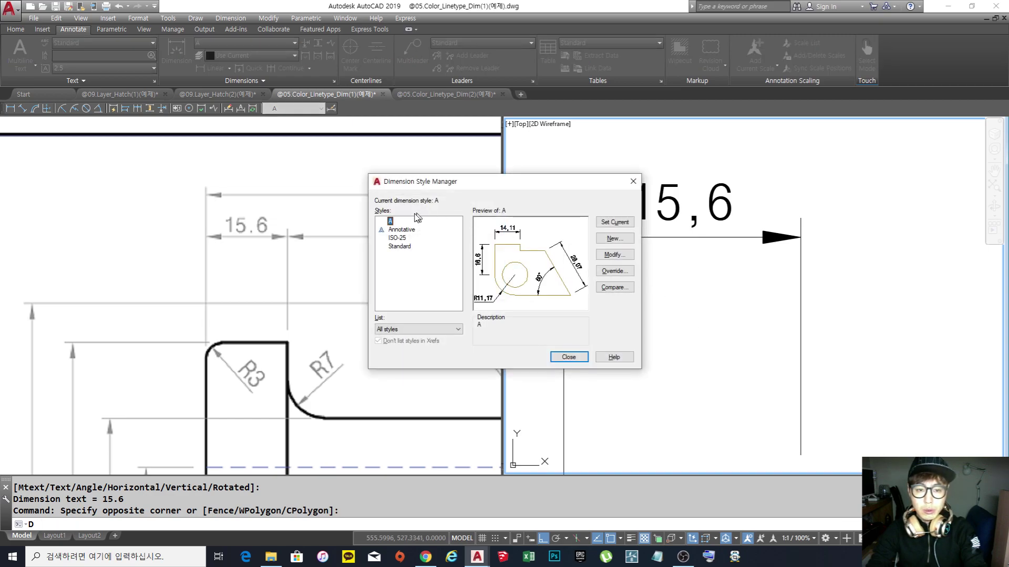
pyautogui.click(615, 255)
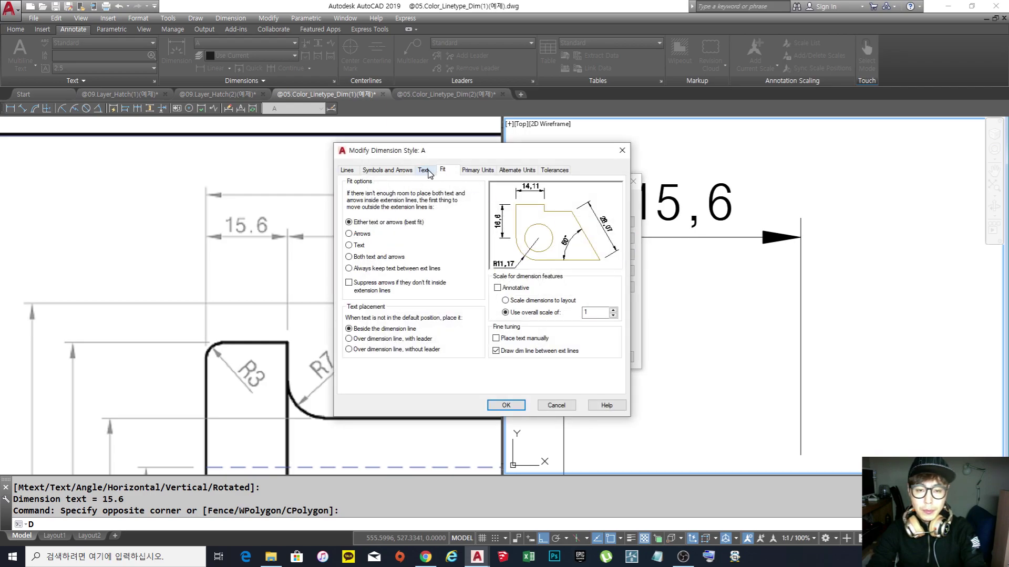
pyautogui.click(480, 170)
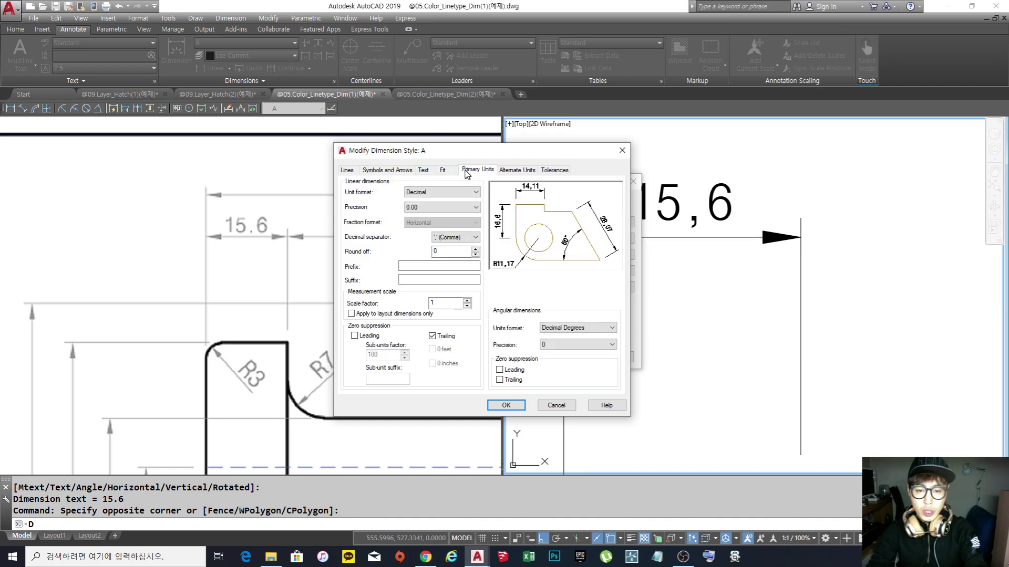
pyautogui.click(439, 194)
pyautogui.click(435, 236)
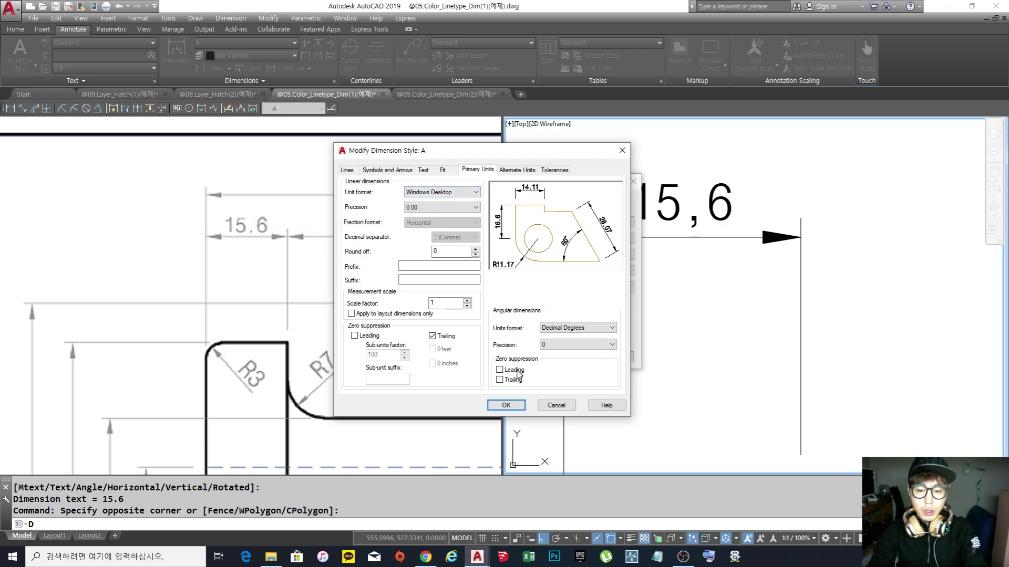
pyautogui.click(506, 405)
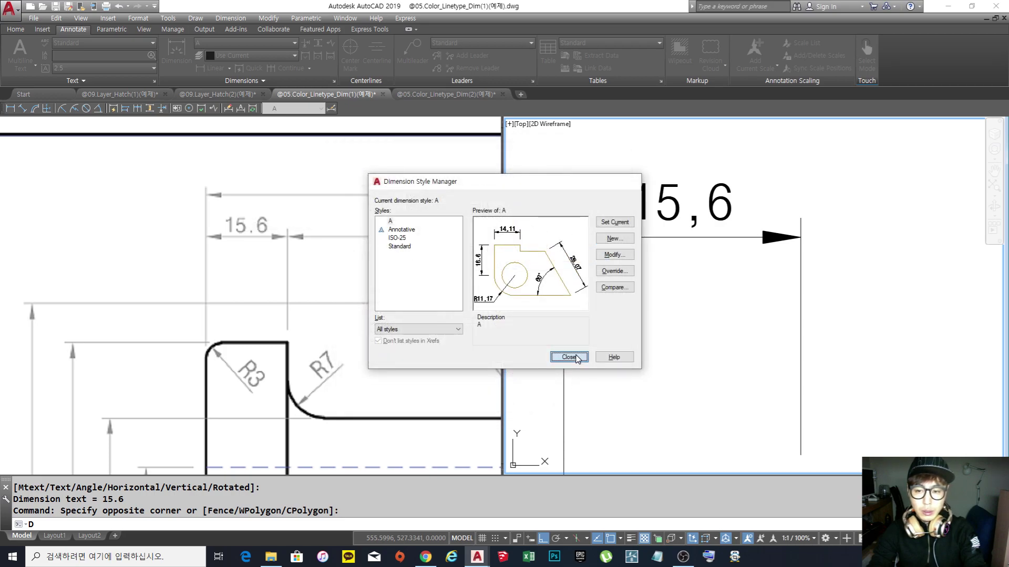
pyautogui.click(570, 357)
# Examine the chain of horizontal dimensions above the stepped shaft in the reference and compare it with the working shaft.
pyautogui.click(426, 287)
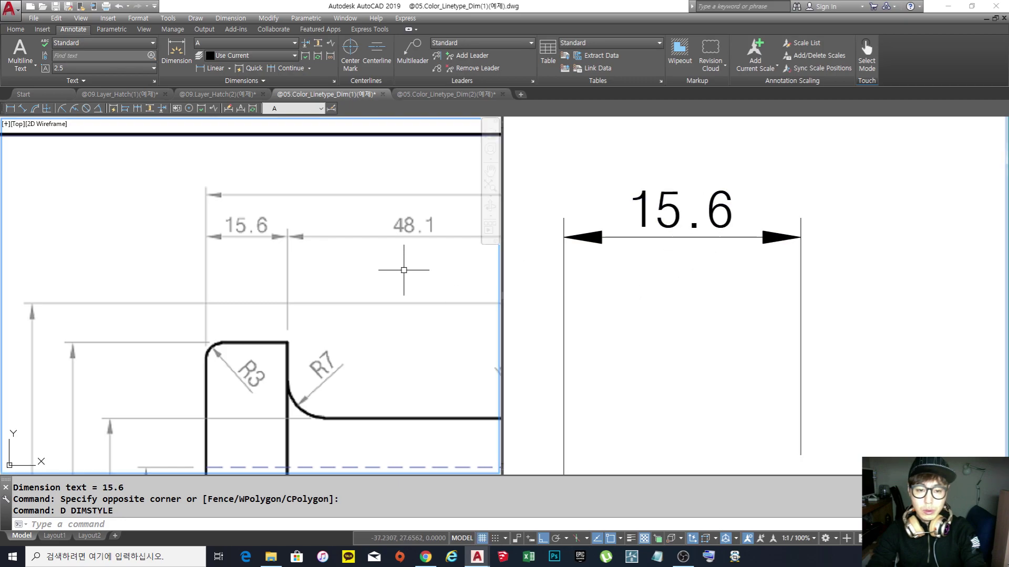
pyautogui.scroll(-5, 352, 255)
pyautogui.scroll(3, 315, 262)
pyautogui.moveTo(336, 273)
pyautogui.mouseDown(button='middle')
pyautogui.moveTo(350, 280)
pyautogui.moveTo(343, 269)
pyautogui.mouseUp(button='middle')
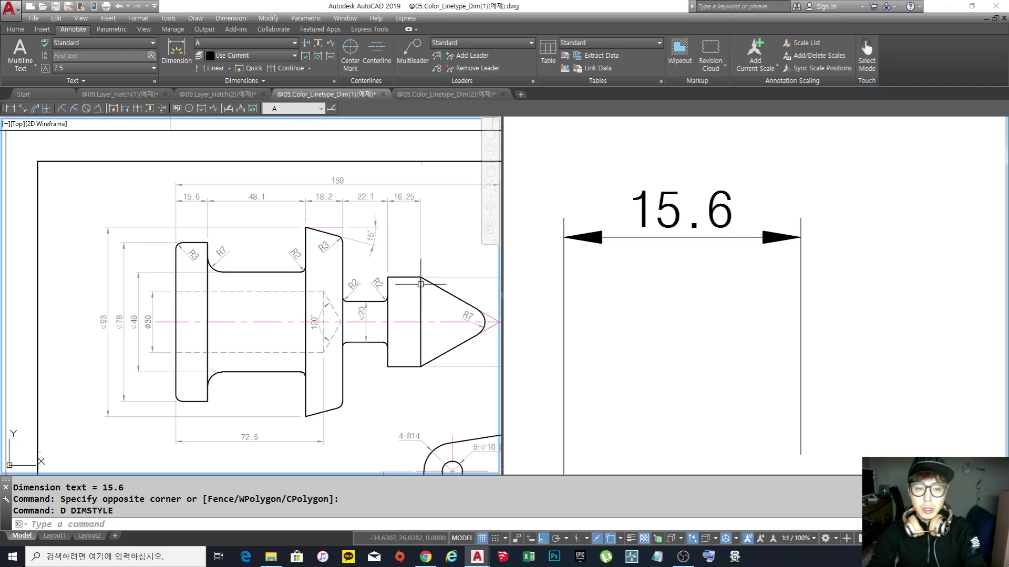
pyautogui.click(661, 298)
pyautogui.click(660, 318)
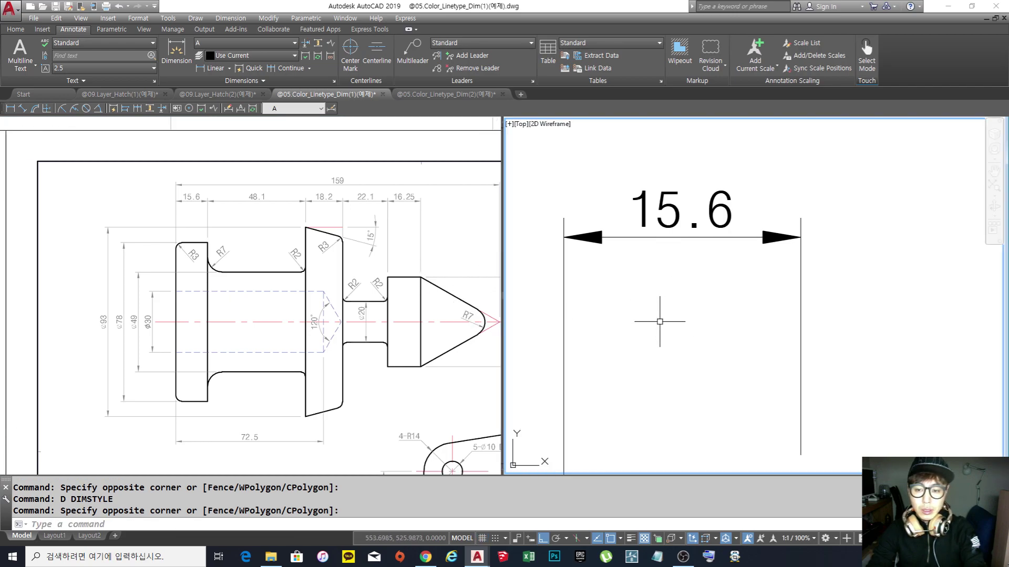
pyautogui.scroll(-6, 538, 243)
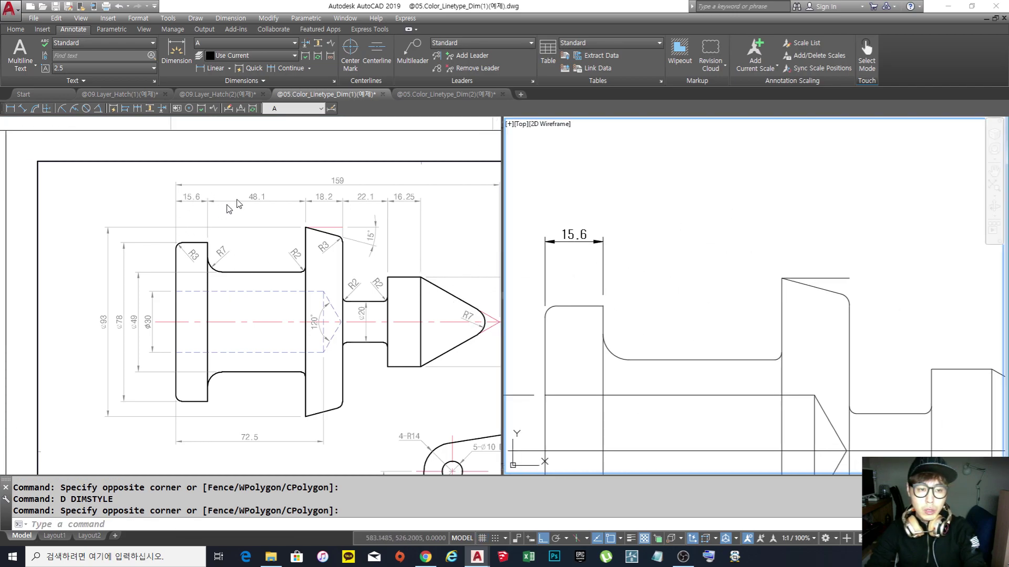
pyautogui.scroll(-6, 754, 271)
pyautogui.scroll(4, 691, 267)
# Try continuing the left flange's width dimension across the long neck and the tapered collar.
pyautogui.write('dco')
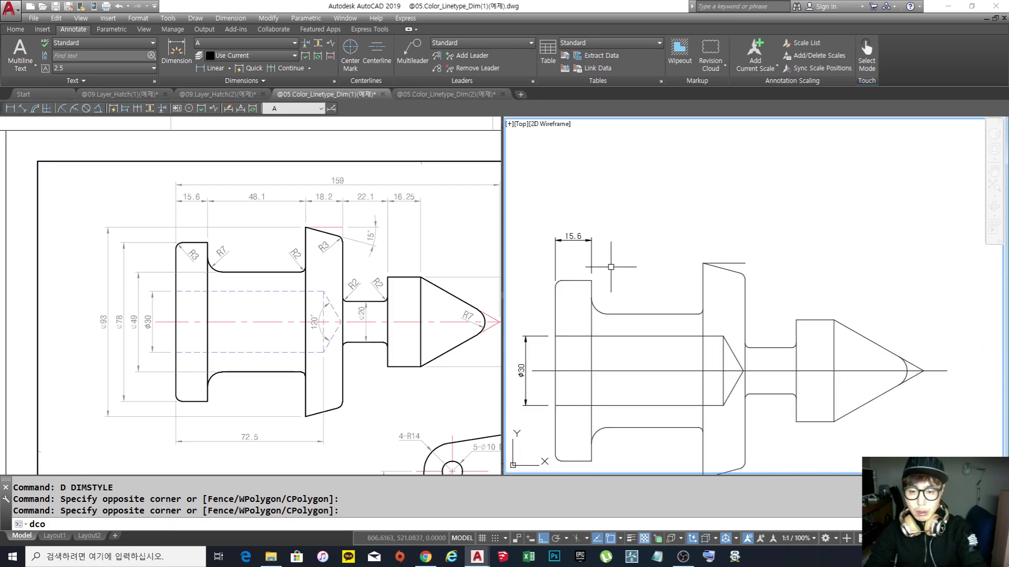
pyautogui.press('Return')
pyautogui.press('Return')
pyautogui.click(591, 258)
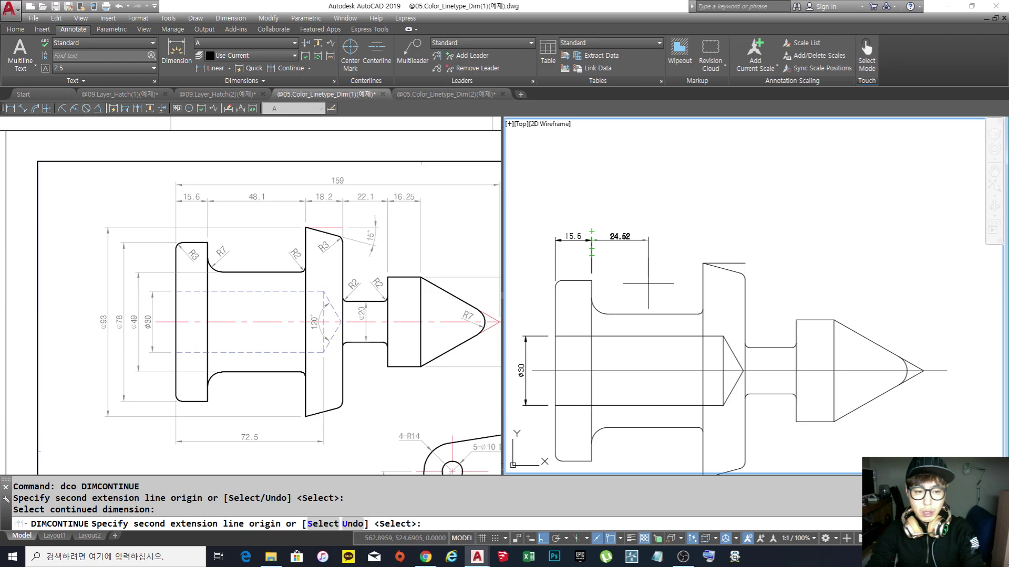
pyautogui.click(703, 264)
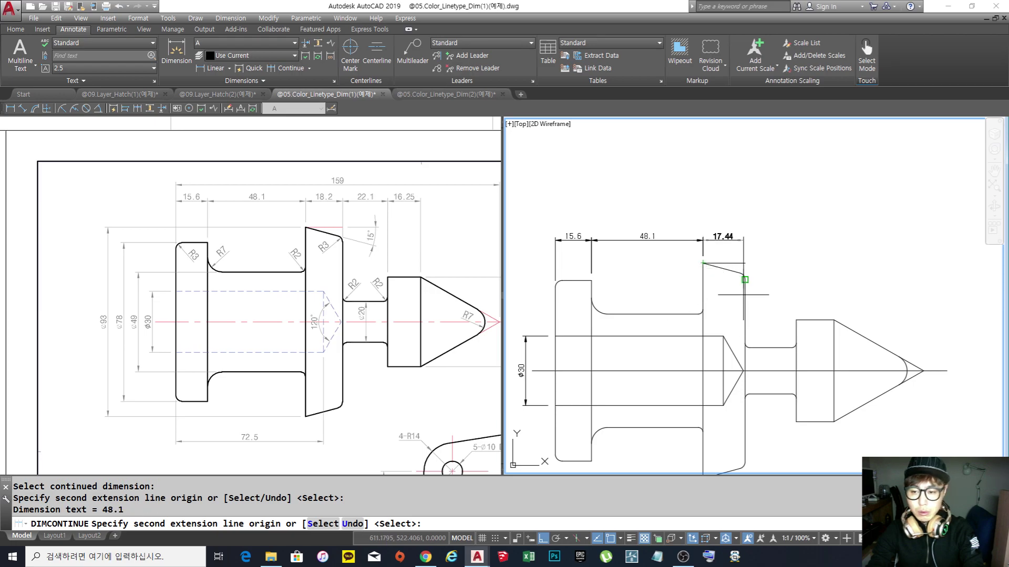
pyautogui.scroll(5, 734, 283)
pyautogui.scroll(-4, 725, 273)
pyautogui.click(724, 349)
pyautogui.press('Return')
pyautogui.press('Escape')
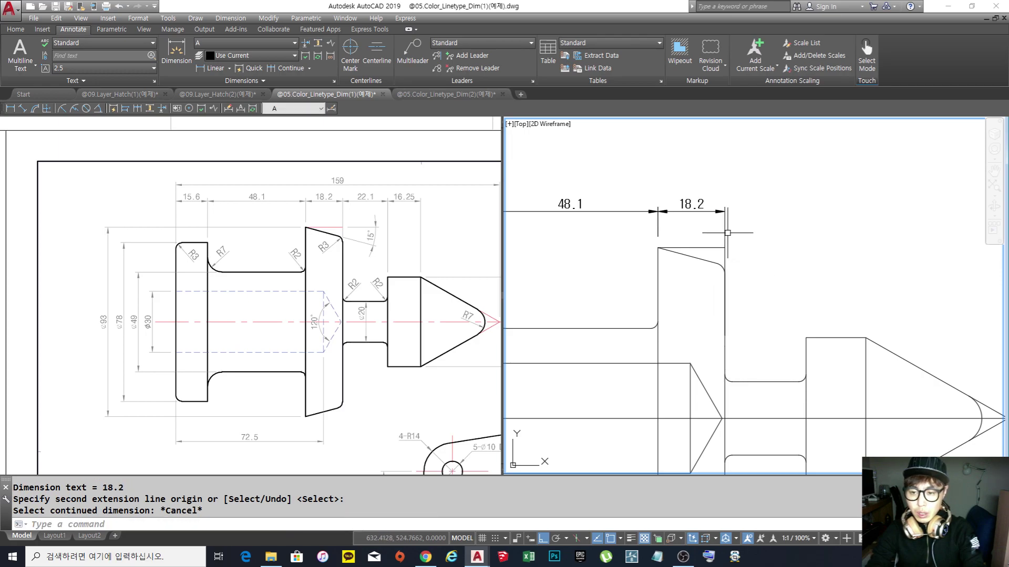
# Undo the continued dimensions over the long neck and the tapered collar.
pyautogui.click(727, 239)
pyautogui.press('Escape')
pyautogui.press('Escape')
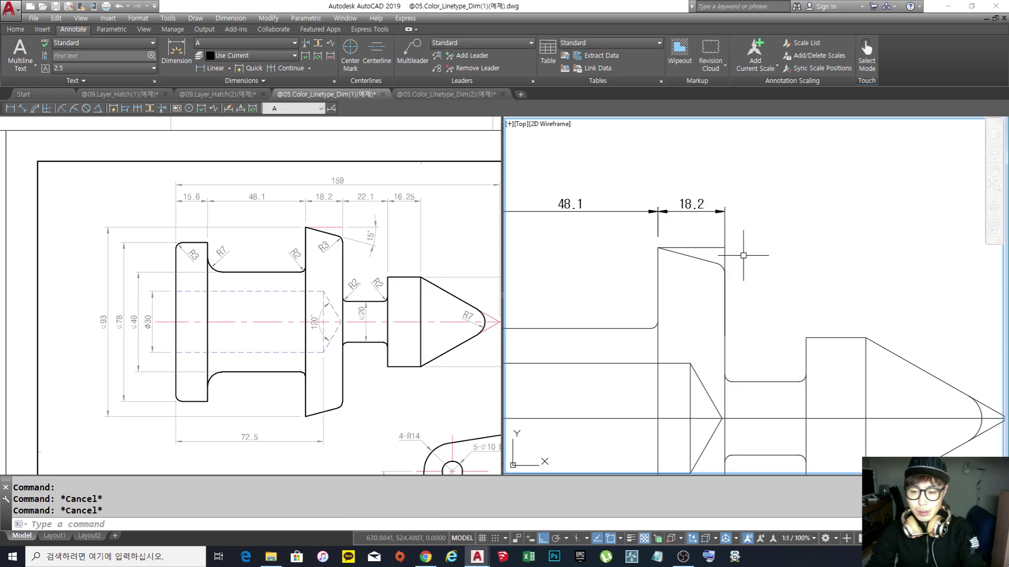
pyautogui.moveTo(738, 260); pyautogui.dragTo(746, 264, button='middle')
pyautogui.hotkey('ctrl', 'z')
pyautogui.hotkey('ctrl', 'z')
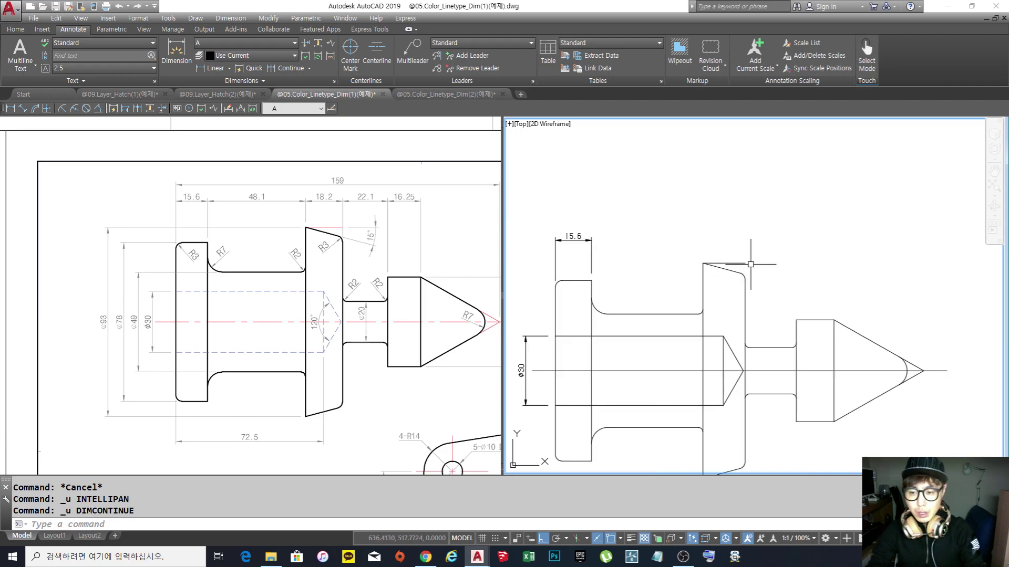
# Continue the left flange's width dimension across the long neck, tapered collar, thin neck and straight head section.
pyautogui.write('dc')
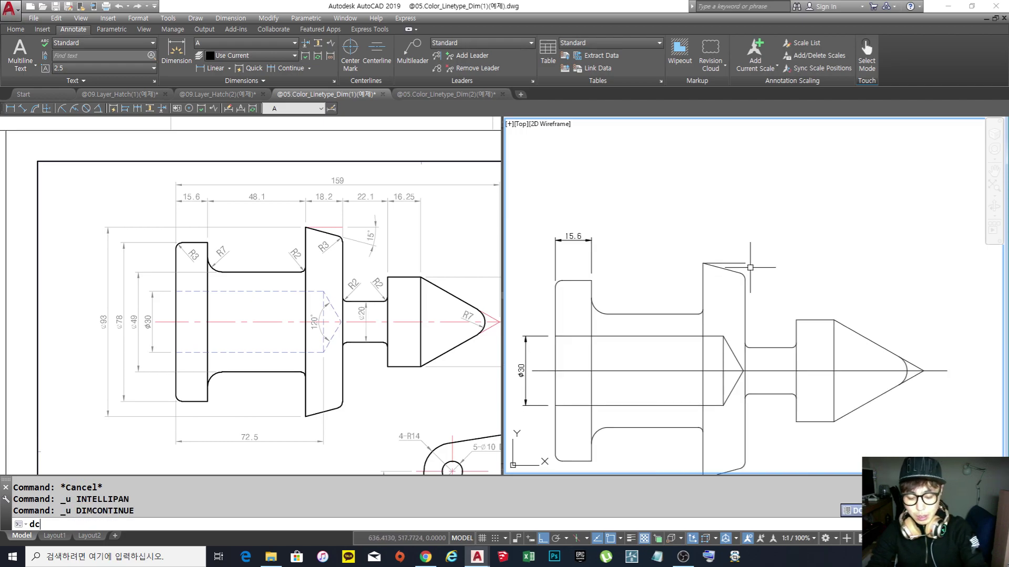
pyautogui.write('o')
pyautogui.press('Return')
pyautogui.click(590, 257)
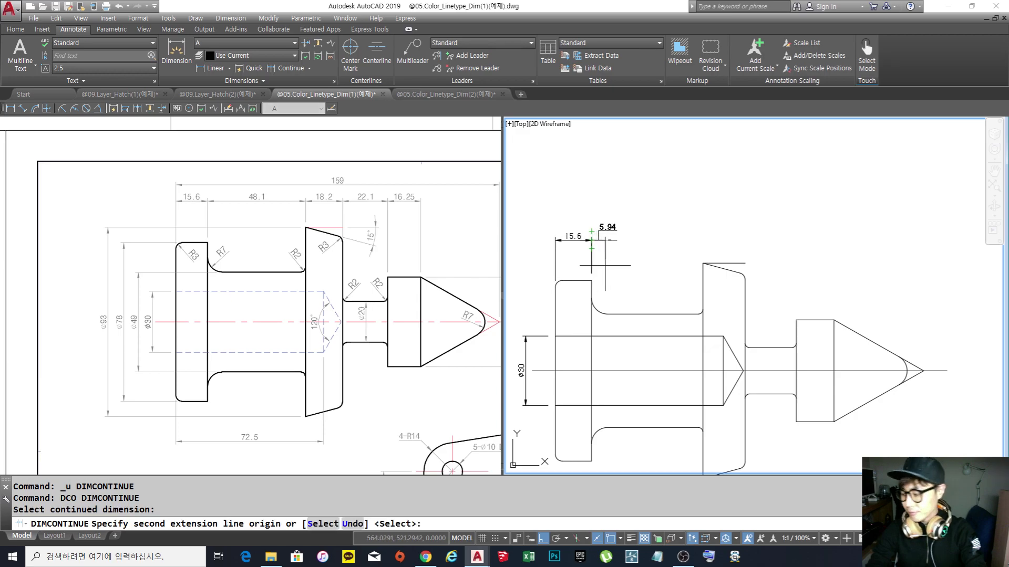
pyautogui.click(703, 263)
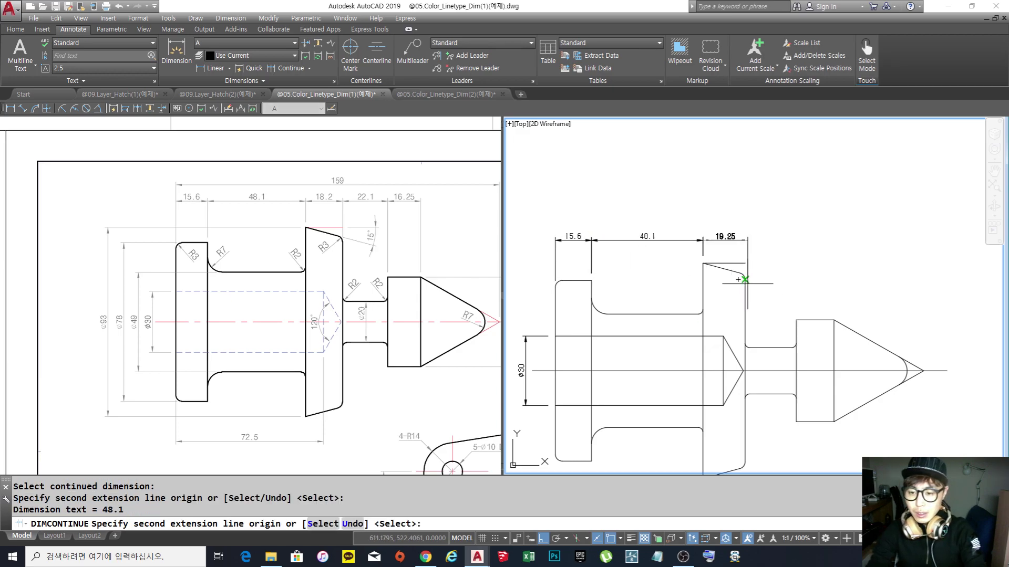
pyautogui.click(745, 279)
pyautogui.click(796, 320)
pyautogui.click(834, 319)
pyautogui.press('Return')
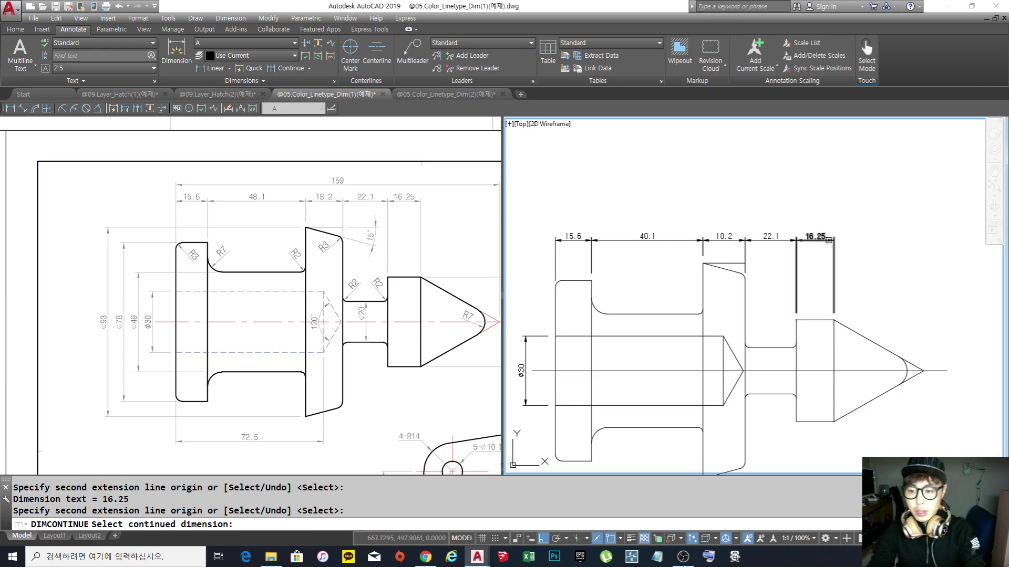
pyautogui.press('Return')
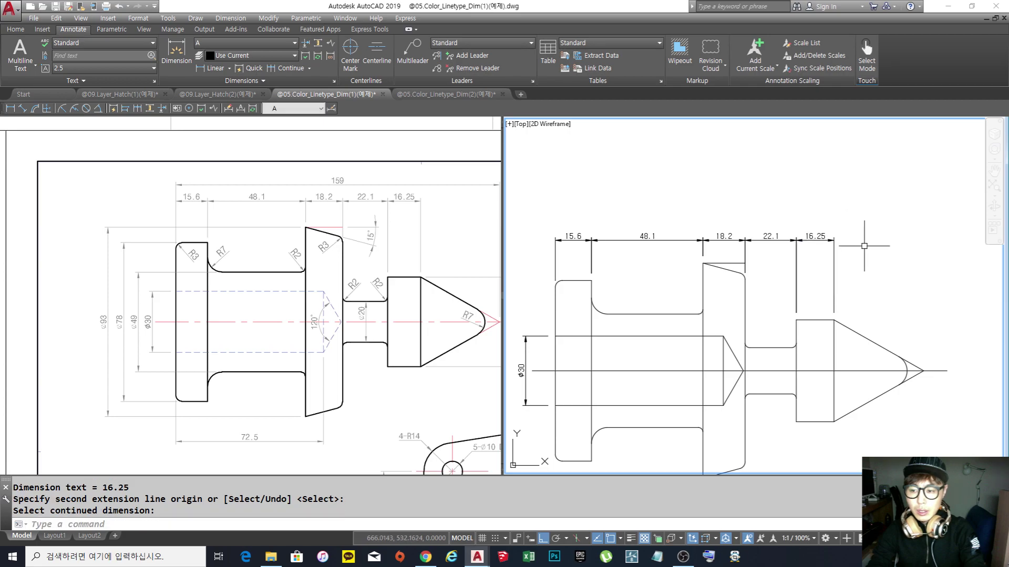
# Erase the four continued dimensions, keeping only the left flange's width dimension.
pyautogui.write('e')
pyautogui.press('Return')
pyautogui.click(865, 242)
pyautogui.click(668, 221)
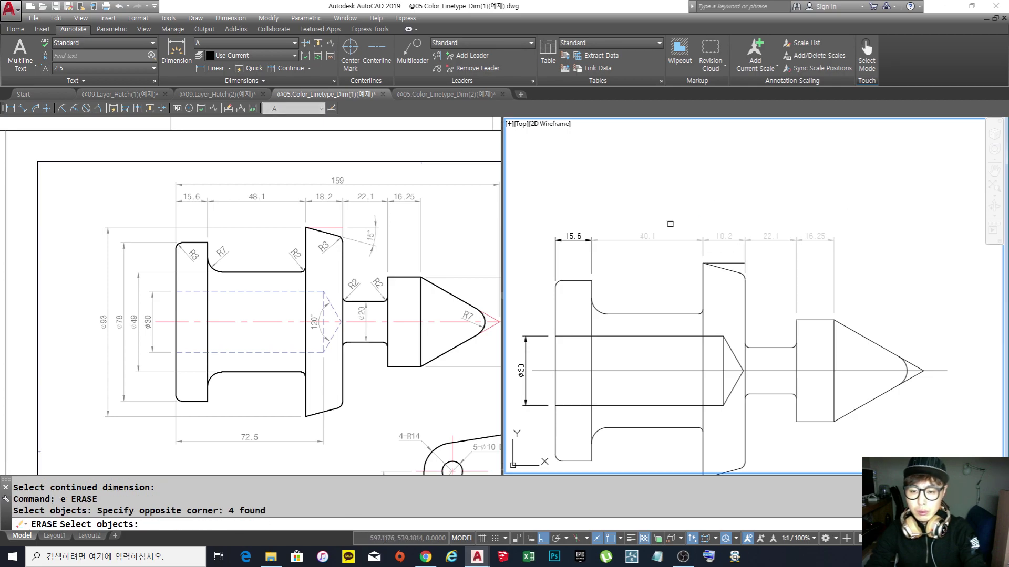
pyautogui.press('Return')
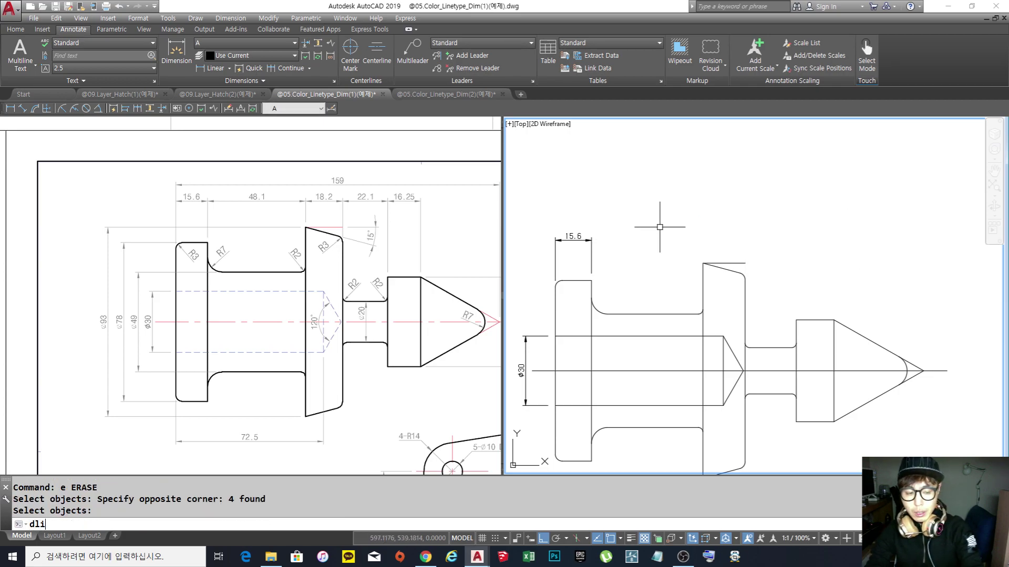
# Add a separate linear dimension across the long neck, placing it by eye slightly below the flange dimension's line.
pyautogui.press('Return')
pyautogui.click(591, 281)
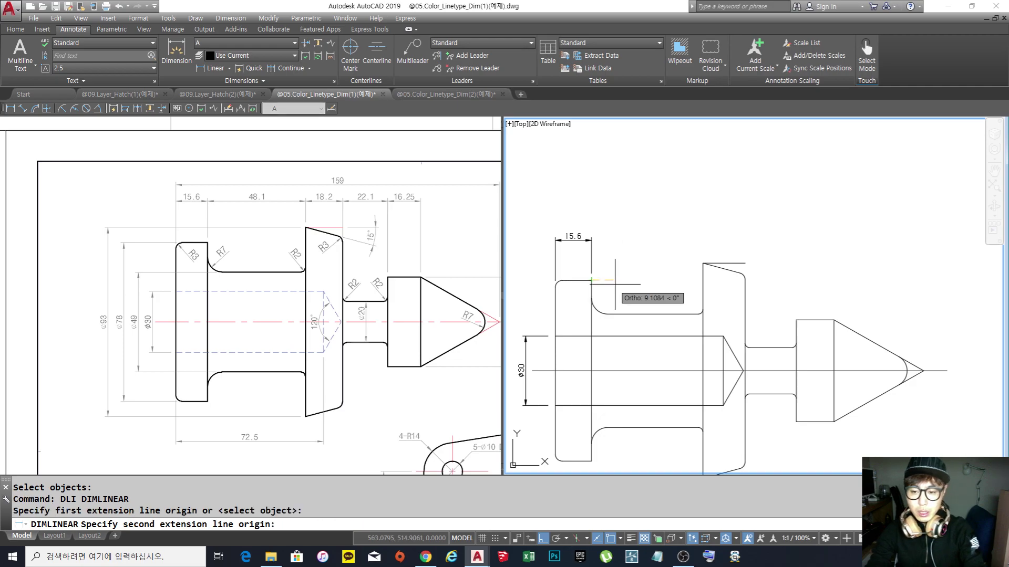
pyautogui.click(703, 263)
pyautogui.scroll(4, 601, 259)
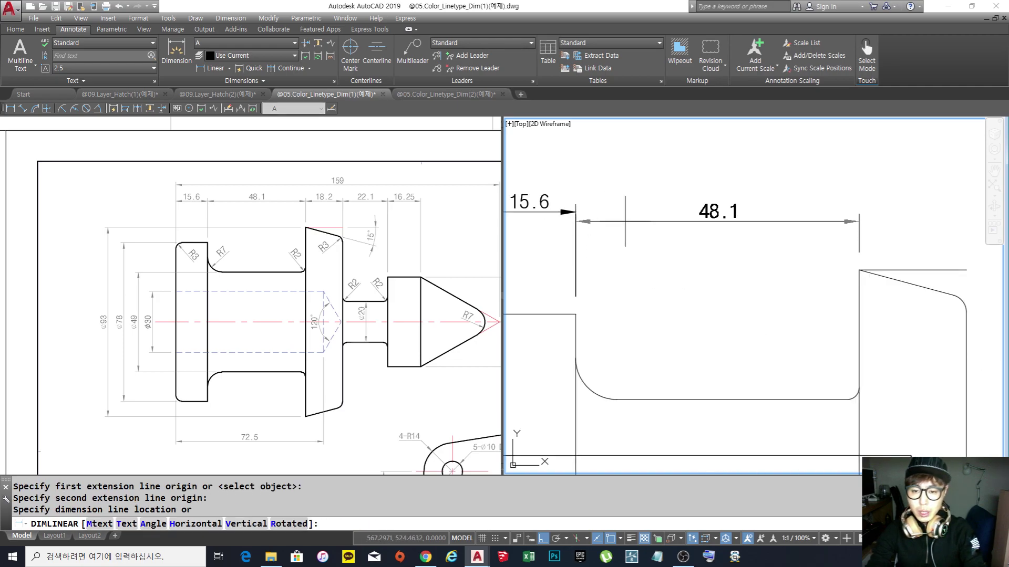
pyautogui.click(586, 220)
pyautogui.scroll(3, 604, 218)
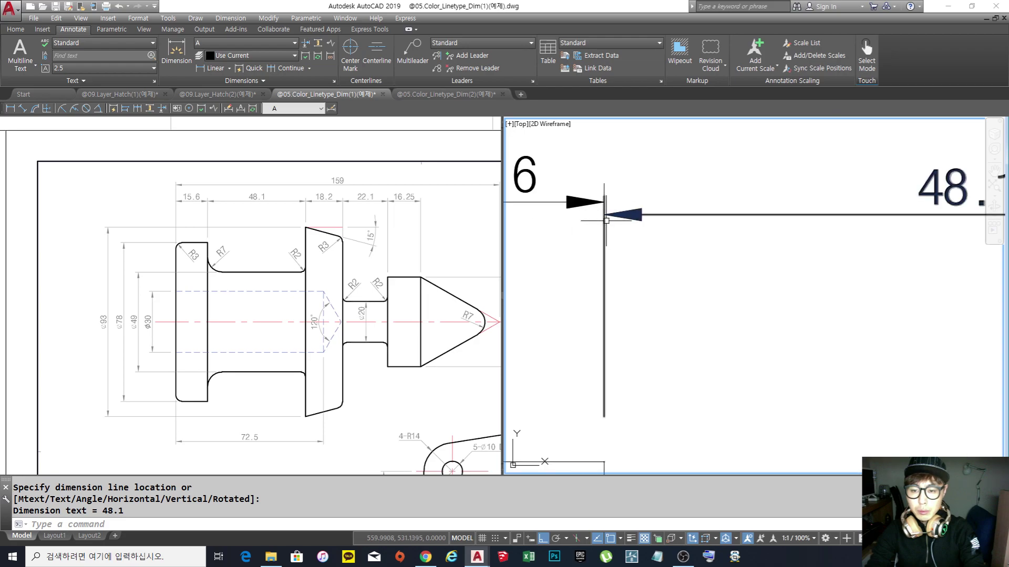
pyautogui.scroll(-5, 606, 218)
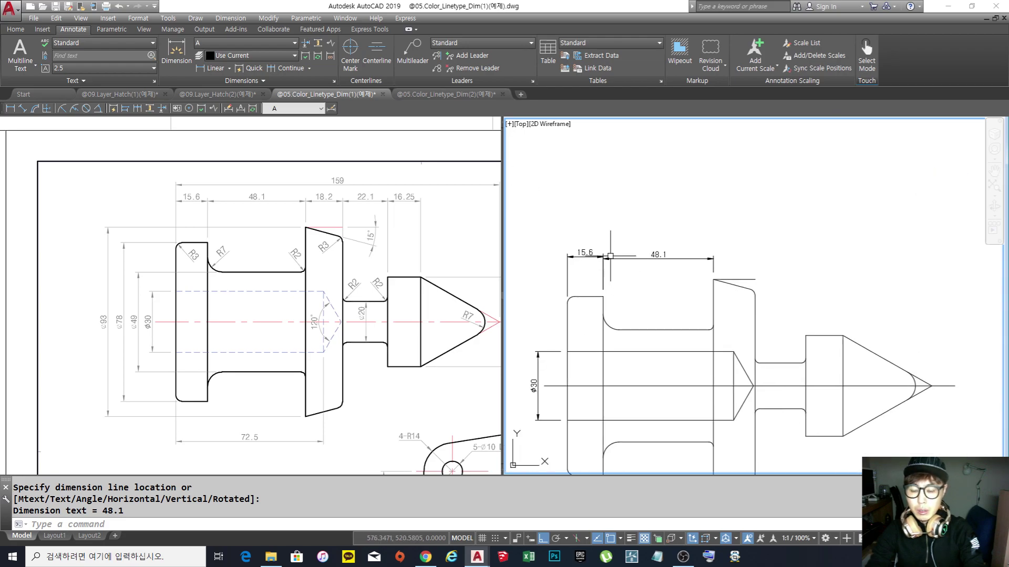
# Erase the misaligned linear dimension above the long neck.
pyautogui.write('e')
pyautogui.press('Return')
pyautogui.click(695, 303)
pyautogui.click(618, 214)
pyautogui.press('Return')
# Chain continued dimensions from the left flange's width dimension over the long neck, tapered collar, thin neck and head, ending at the cone's base.
pyautogui.moveTo(640, 264); pyautogui.dragTo(639, 230, button='middle')
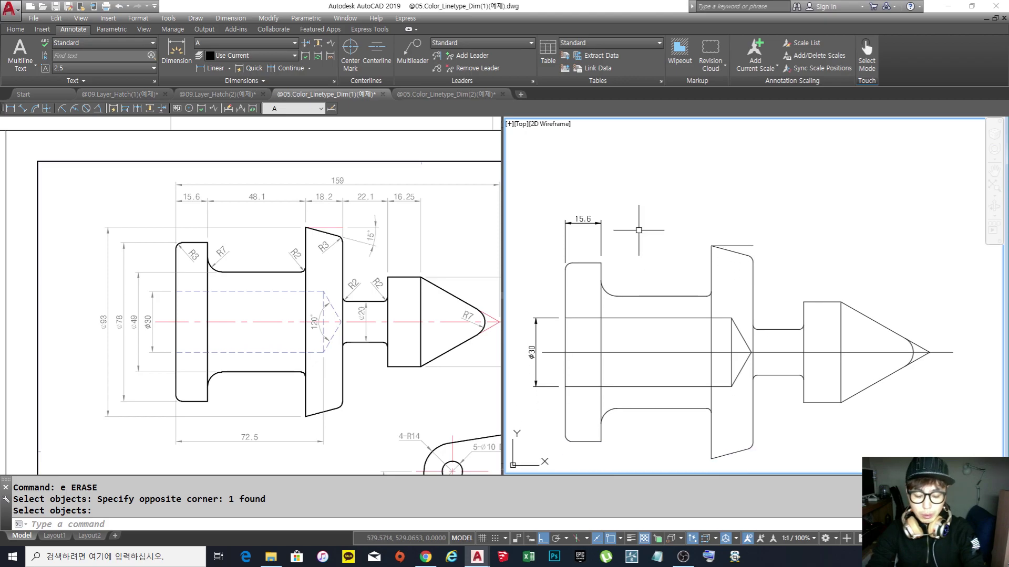
pyautogui.press('Return')
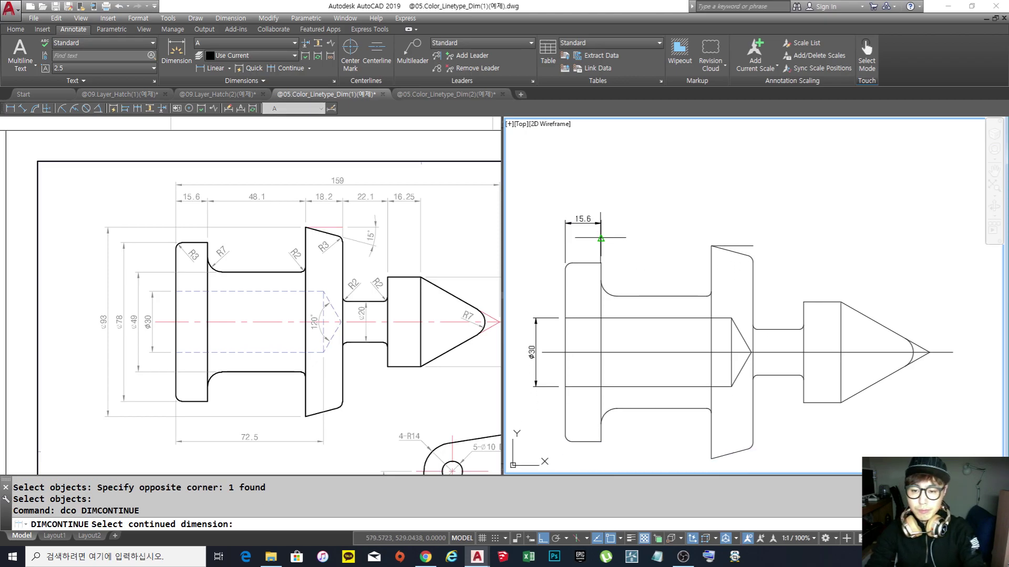
pyautogui.click(603, 236)
pyautogui.click(711, 246)
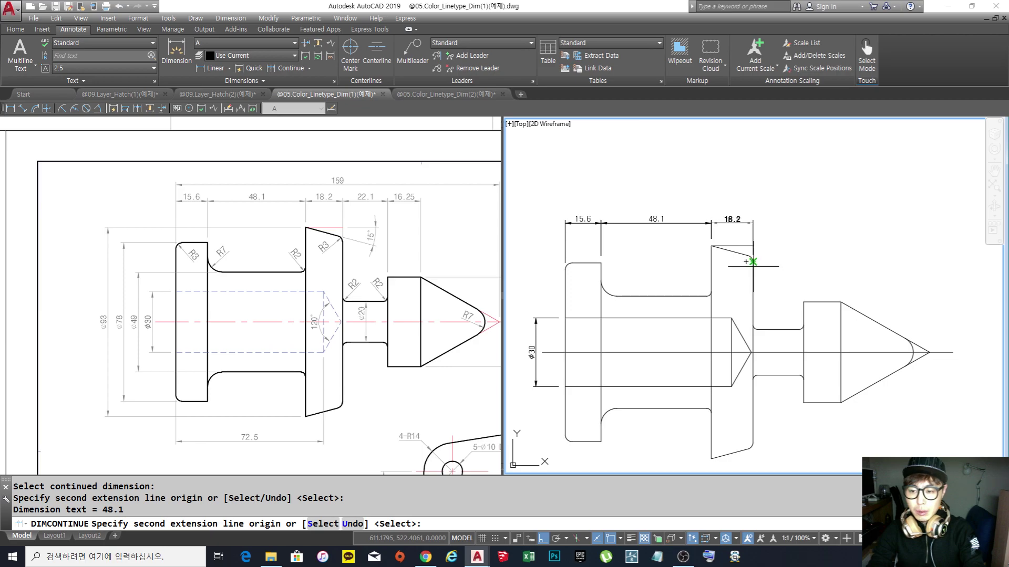
pyautogui.click(753, 261)
pyautogui.click(803, 303)
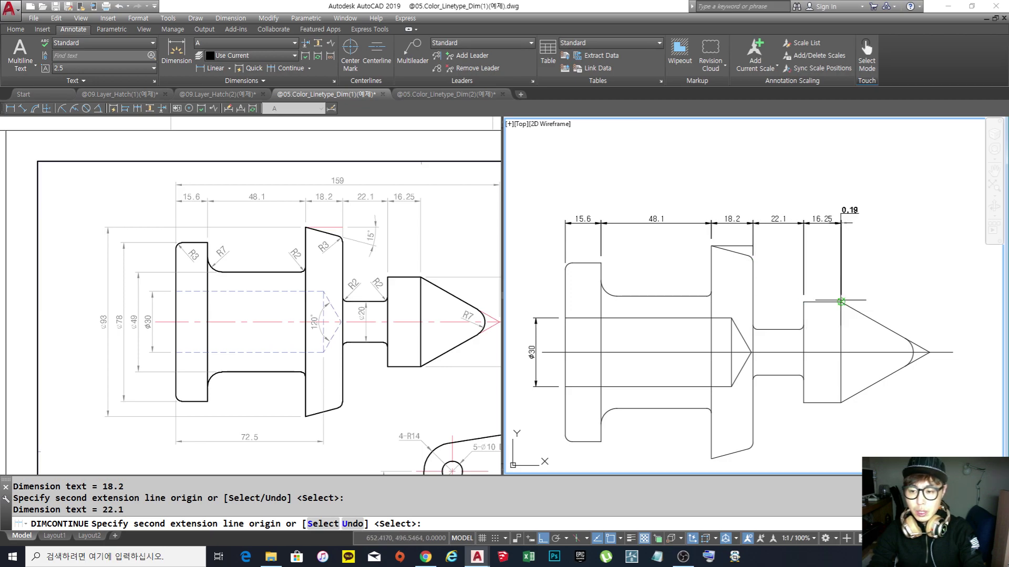
pyautogui.click(841, 302)
pyautogui.press('Return')
pyautogui.press('Return')
pyautogui.press('Return')
pyautogui.press('Escape')
pyautogui.press('Escape')
pyautogui.press('Escape')
pyautogui.press('Escape')
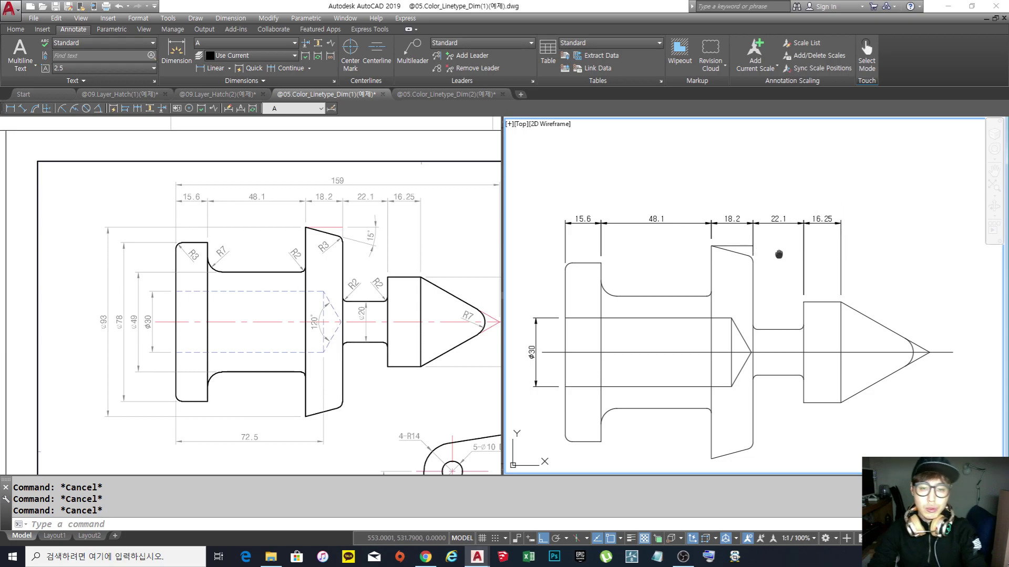
# Add an angular dimension between the tapered collar's upper slanted edge and the horizontal line above it, placing it just right of the collar.
pyautogui.moveTo(779, 253); pyautogui.dragTo(756, 244, button='middle')
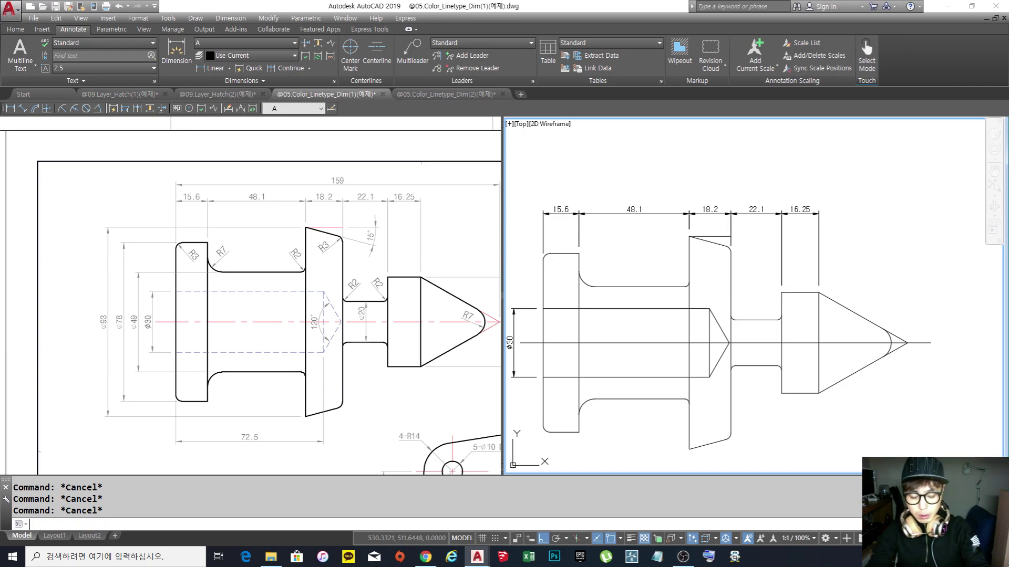
pyautogui.press('Return')
pyautogui.click(709, 237)
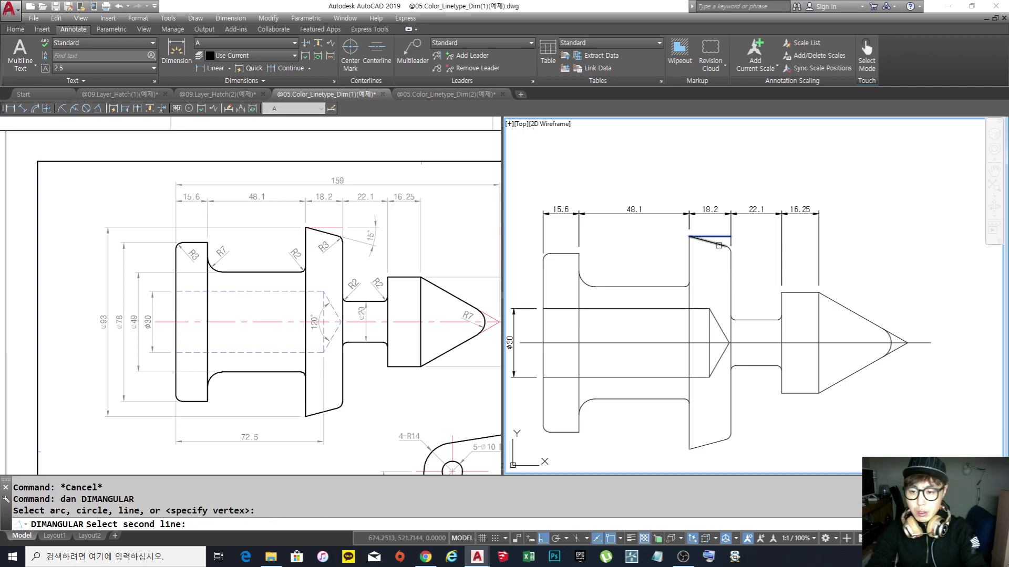
pyautogui.click(718, 243)
pyautogui.click(756, 251)
pyautogui.moveTo(578, 370); pyautogui.dragTo(562, 339, button='middle')
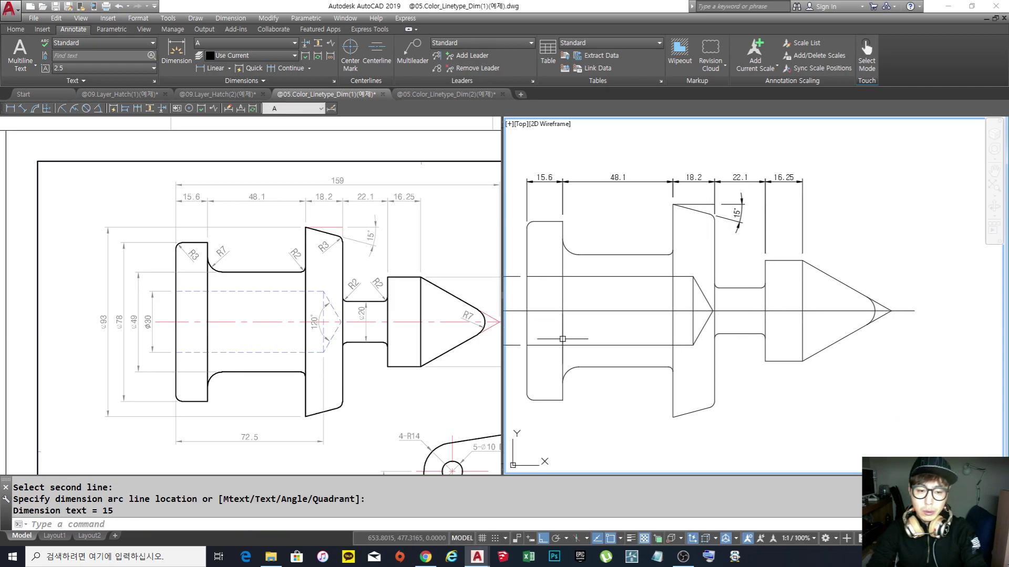
# Dimension the thin neck's height vertically between the midpoints of its upper and lower edges, with the dimension line inside the neck.
pyautogui.click(374, 336)
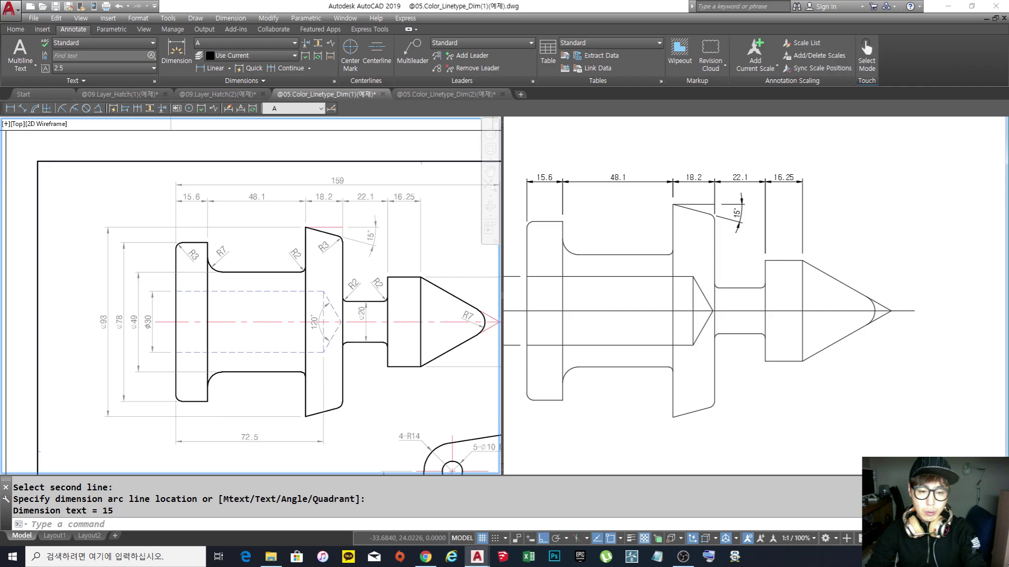
pyautogui.scroll(4, 374, 330)
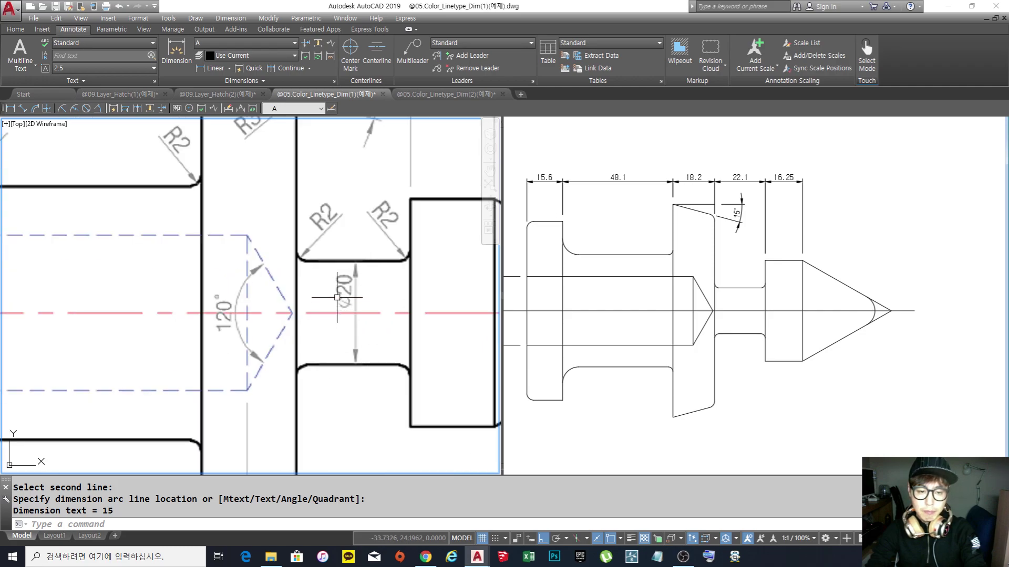
pyautogui.click(781, 397)
pyautogui.write('dli')
pyautogui.press('Return')
pyautogui.scroll(2, 738, 334)
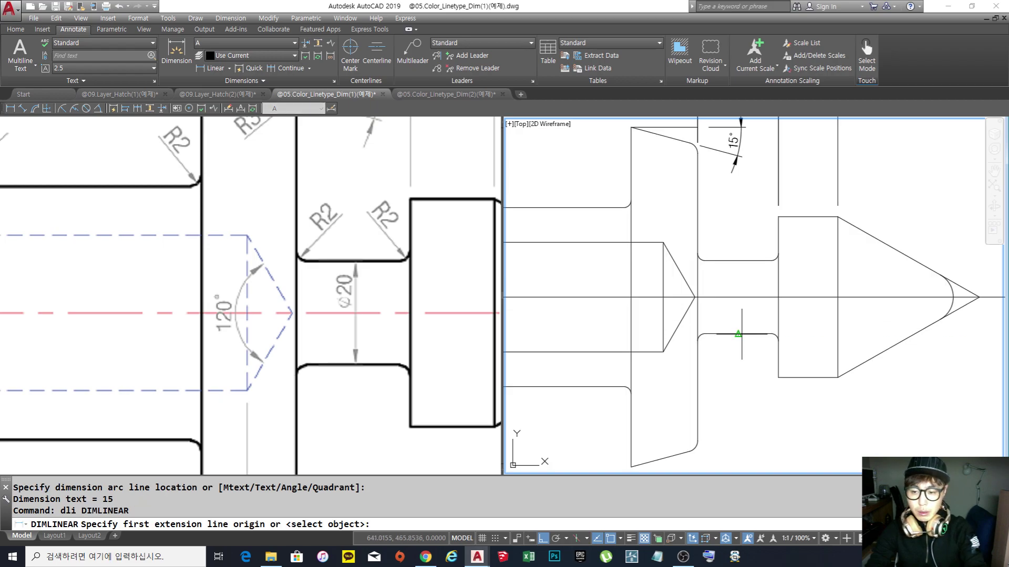
pyautogui.click(738, 334)
pyautogui.click(738, 260)
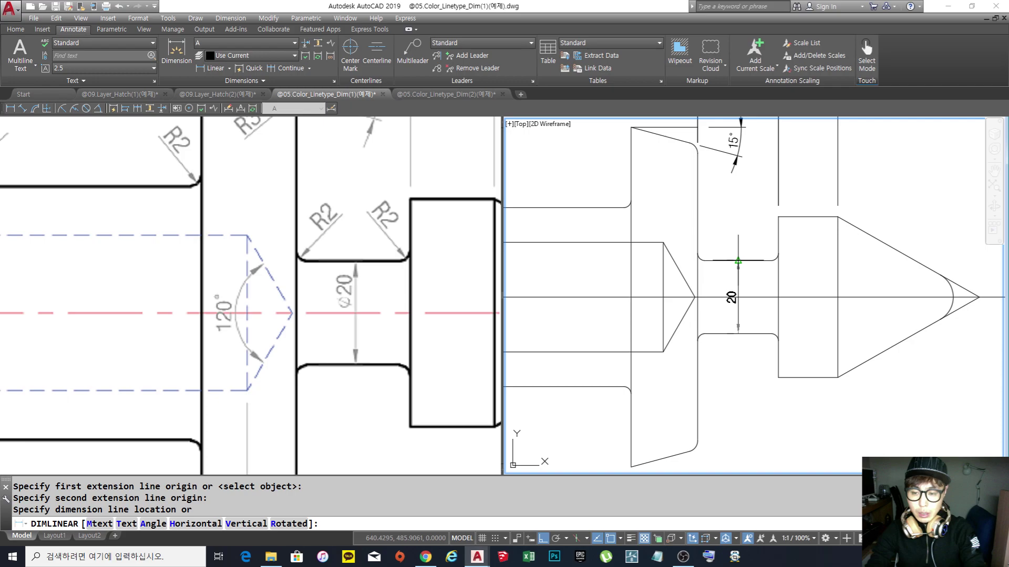
pyautogui.click(739, 299)
pyautogui.scroll(3, 740, 343)
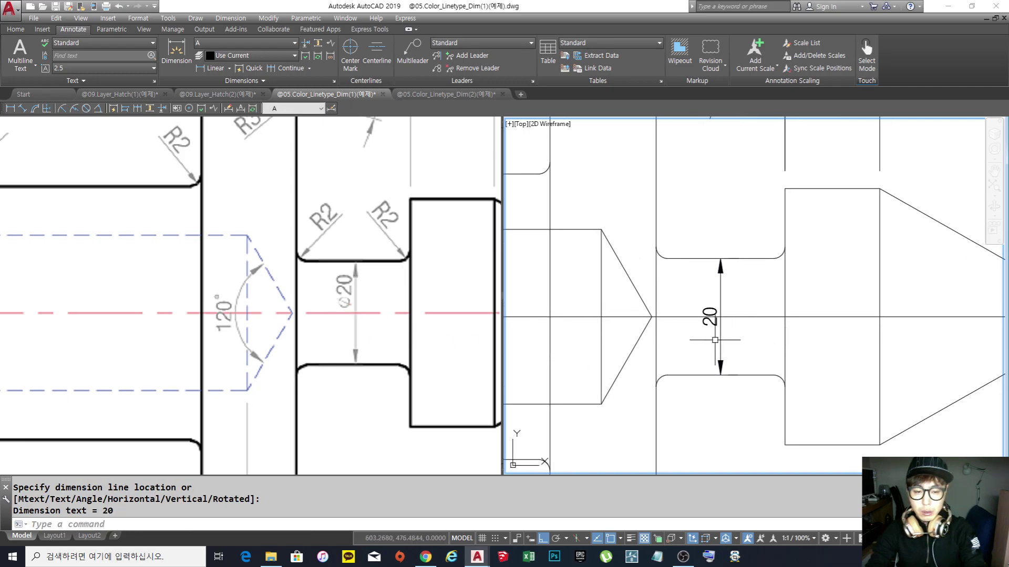
# Prefix the thin neck's height dimension text with the diameter symbol using %%c.
pyautogui.click(709, 317)
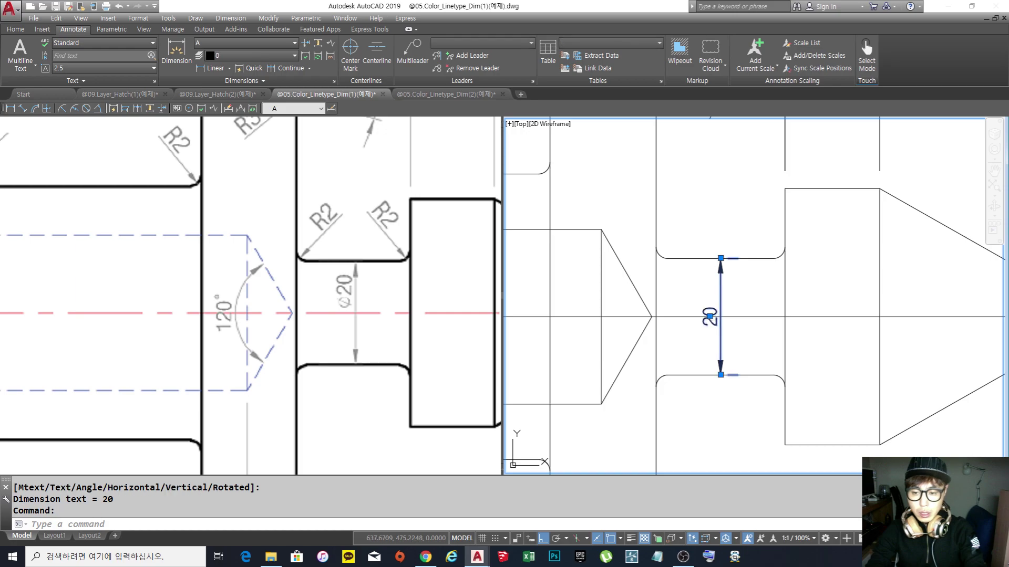
pyautogui.doubleClick(710, 317)
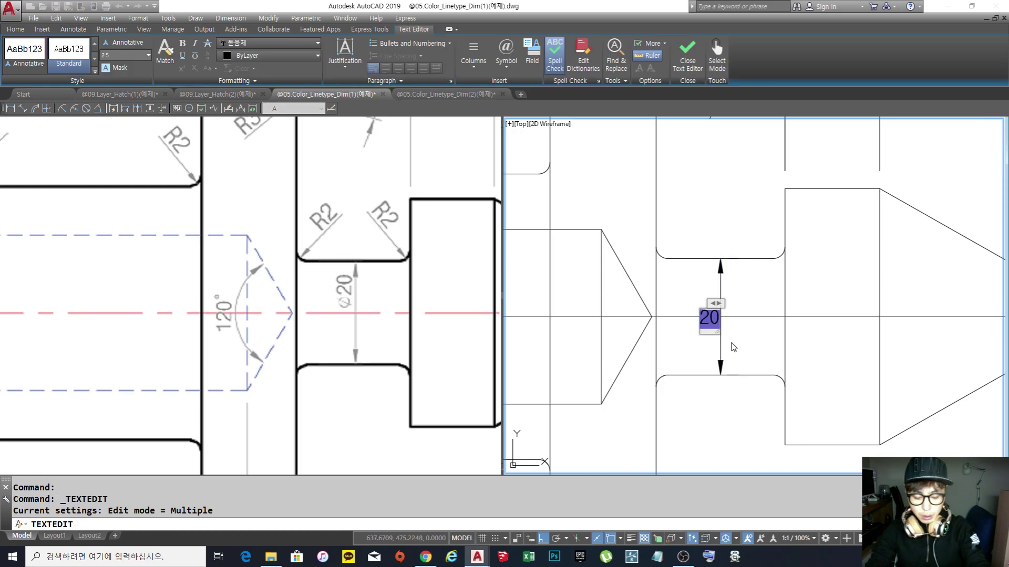
pyautogui.write('%%c')
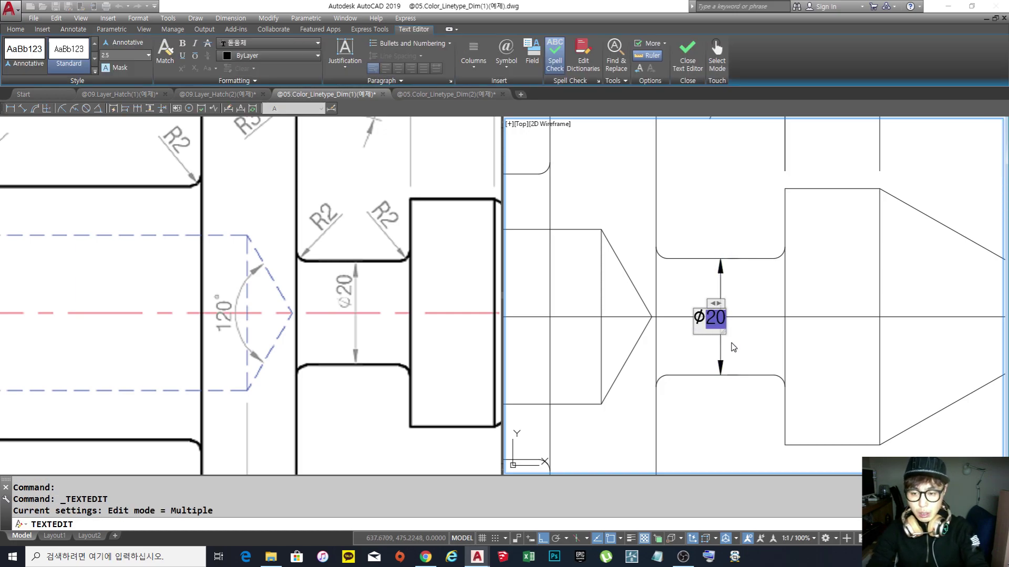
pyautogui.click(766, 341)
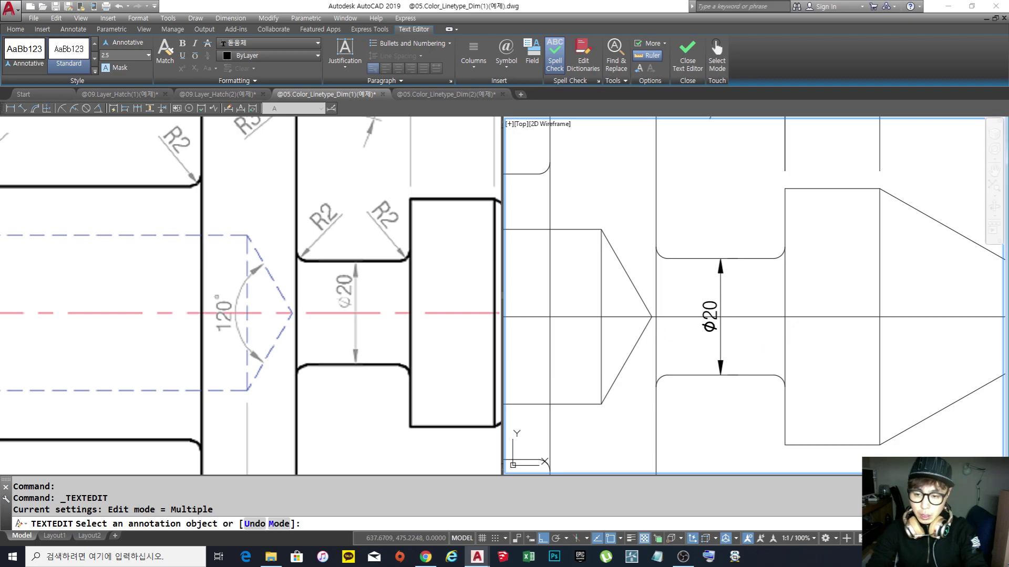
pyautogui.press('Escape')
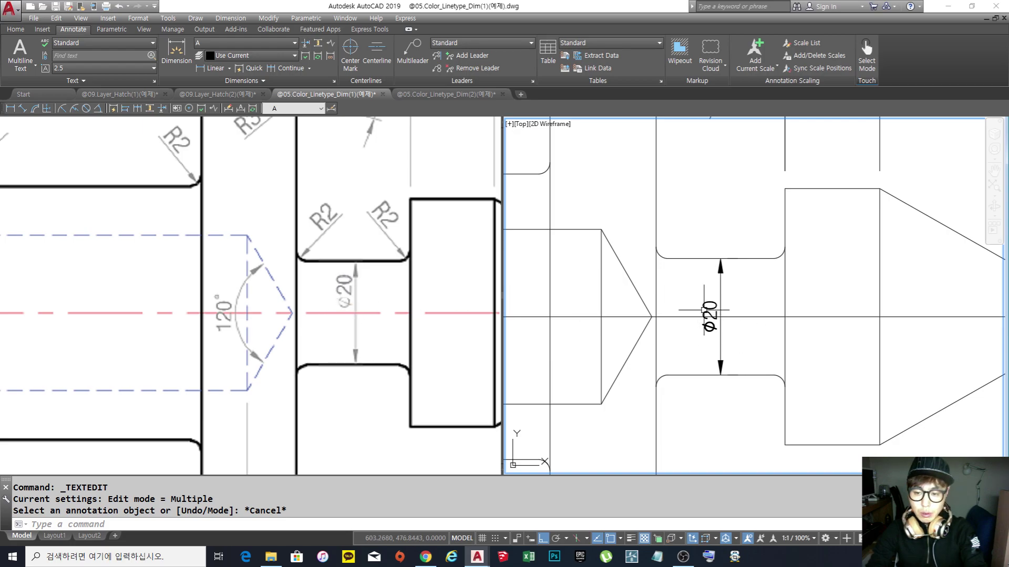
# With Ortho off, move the thin neck's diameter text up along its dimension line, clear of the centreline.
pyautogui.click(709, 313)
pyautogui.click(710, 315)
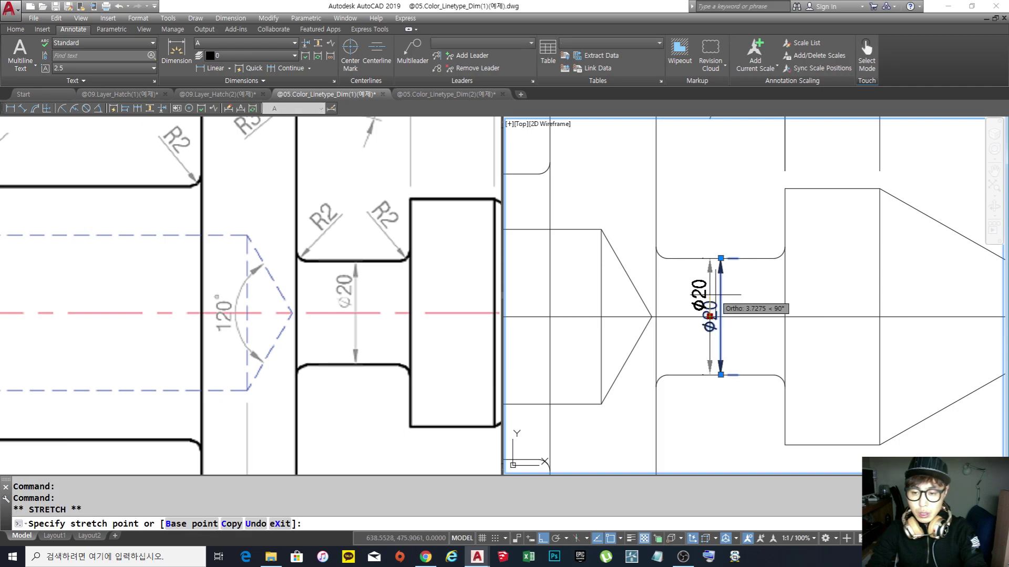
pyautogui.scroll(4, 724, 302)
pyautogui.scroll(-2, 732, 281)
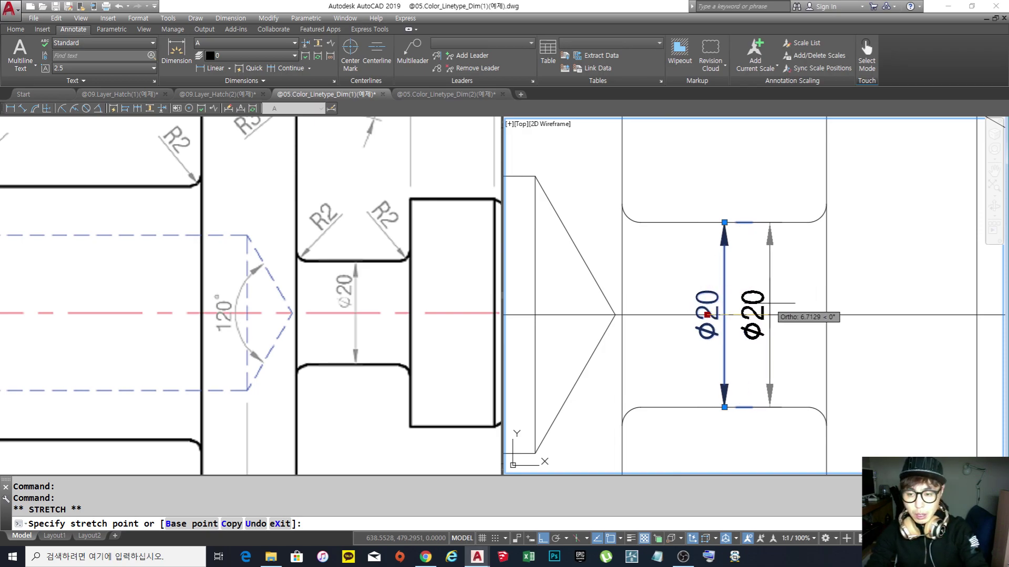
pyautogui.press('F3')
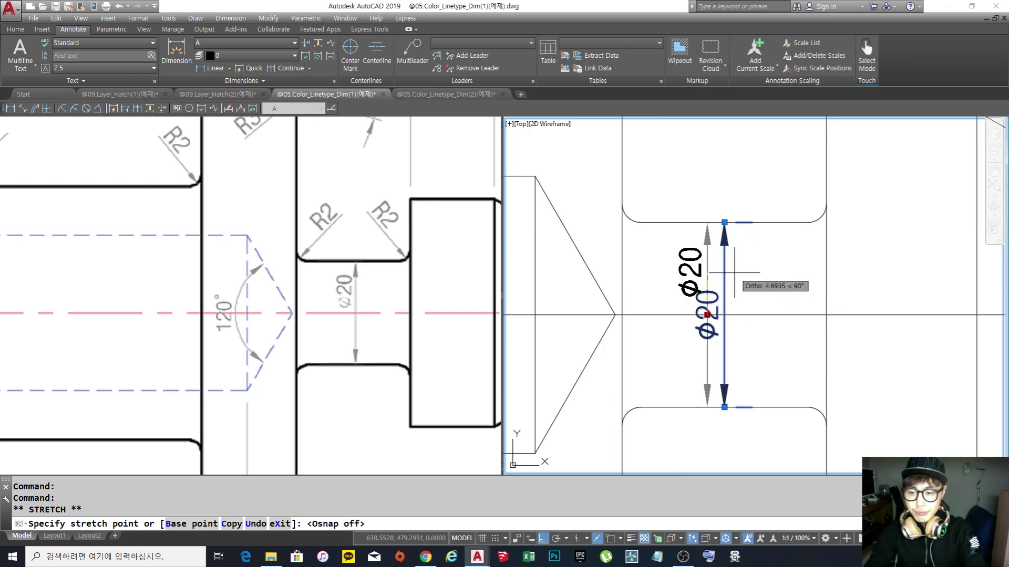
pyautogui.scroll(-2, 738, 282)
pyautogui.press('F3')
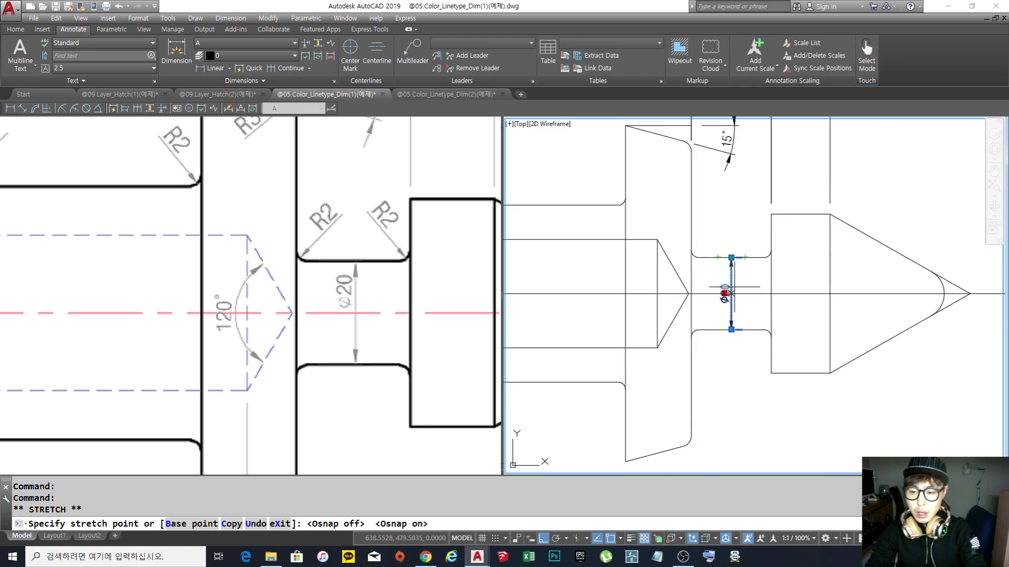
pyautogui.scroll(-2, 734, 283)
pyautogui.scroll(6, 738, 281)
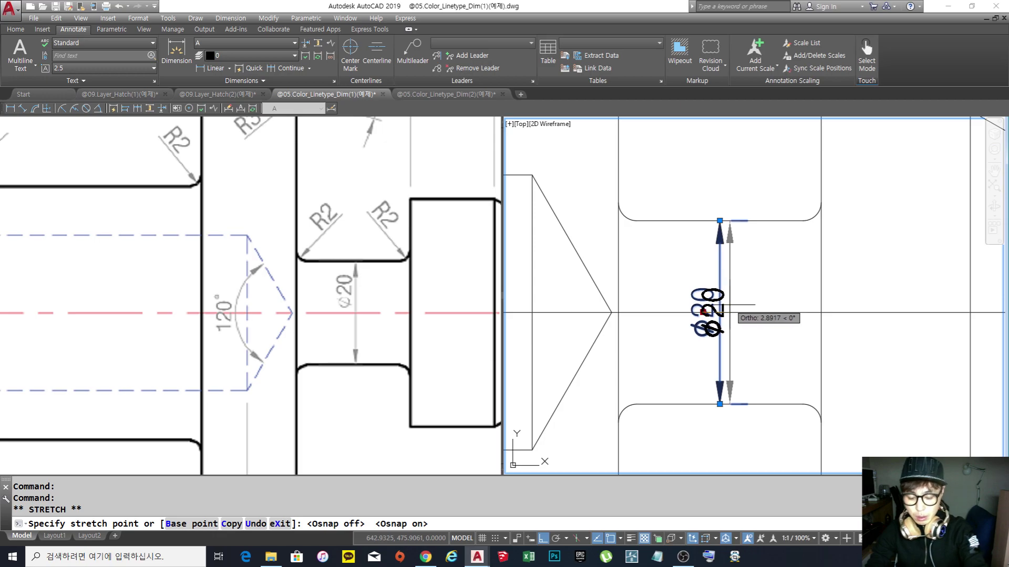
pyautogui.press('F8')
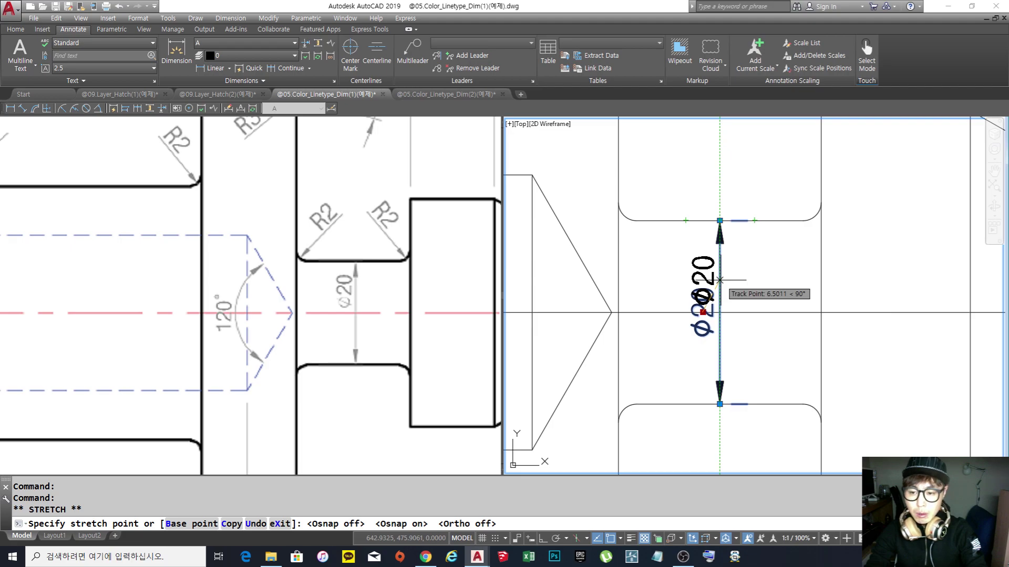
pyautogui.click(720, 280)
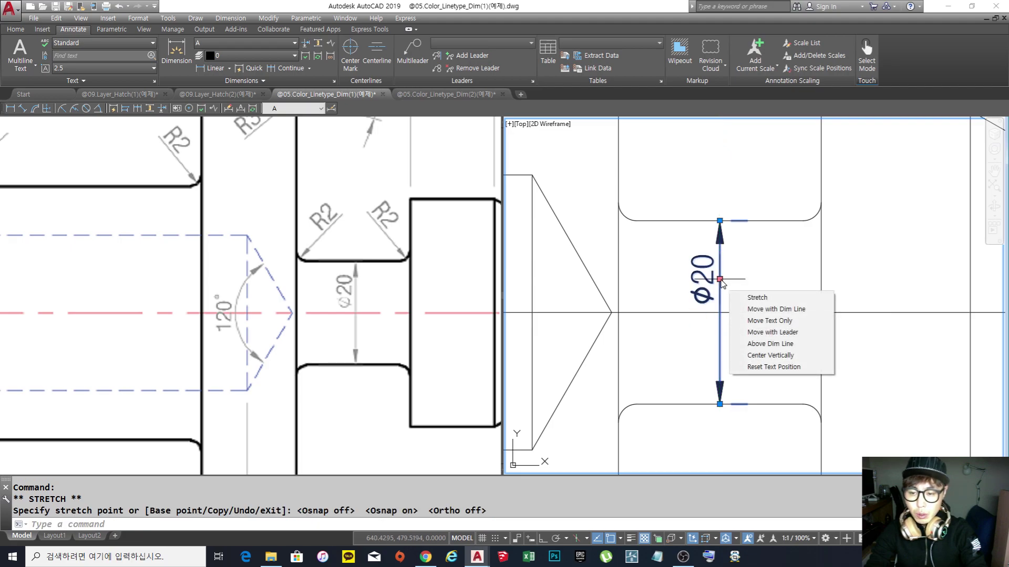
pyautogui.press('Escape')
pyautogui.press('Escape')
# Examine the repositioned diameter text on the thin neck closely and in relation to the whole shaft.
pyautogui.scroll(-5, 630, 317)
pyautogui.scroll(3, 630, 316)
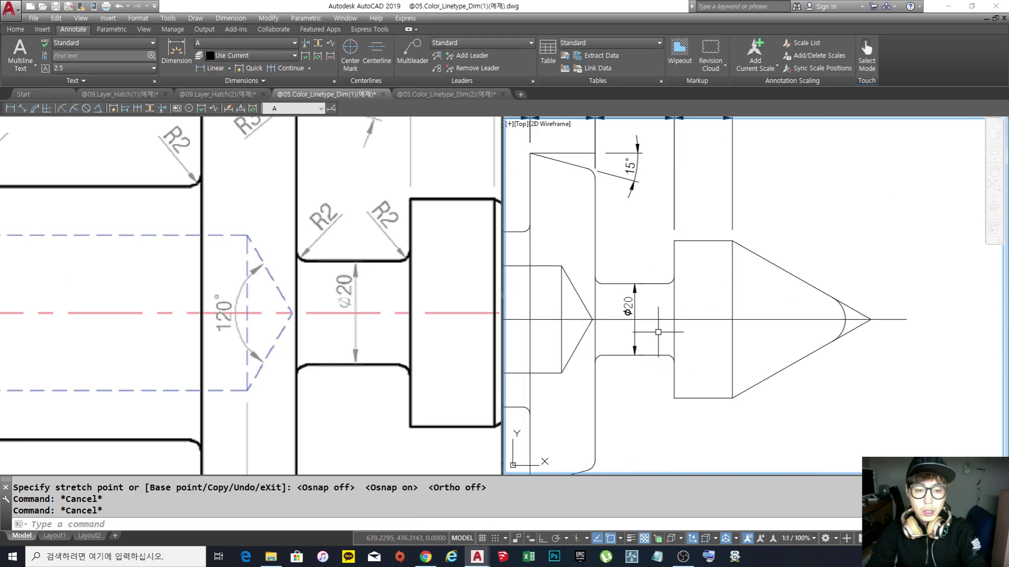
pyautogui.scroll(-2, 630, 316)
pyautogui.scroll(6, 625, 318)
pyautogui.scroll(-4, 657, 320)
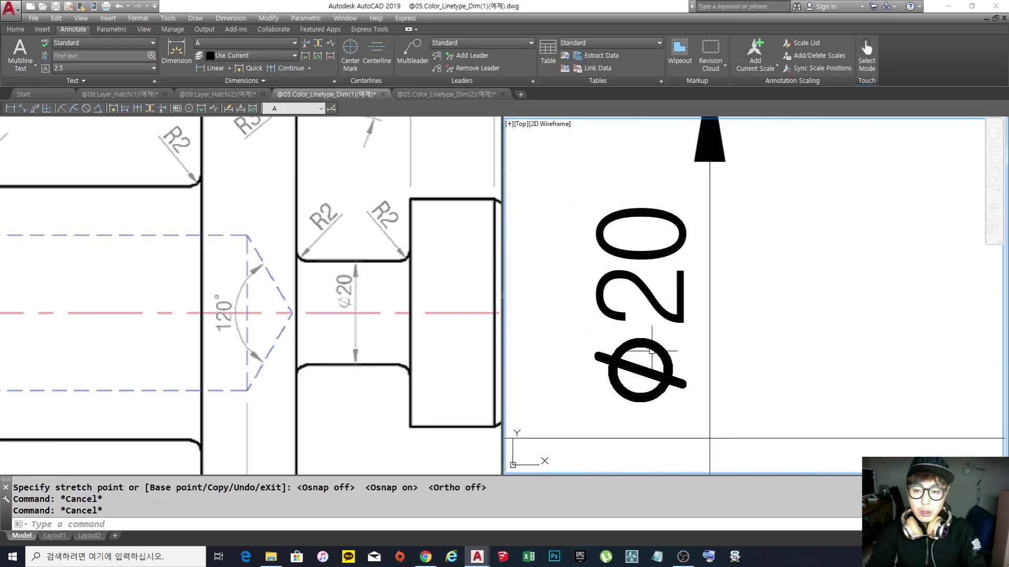
pyautogui.scroll(-5, 741, 316)
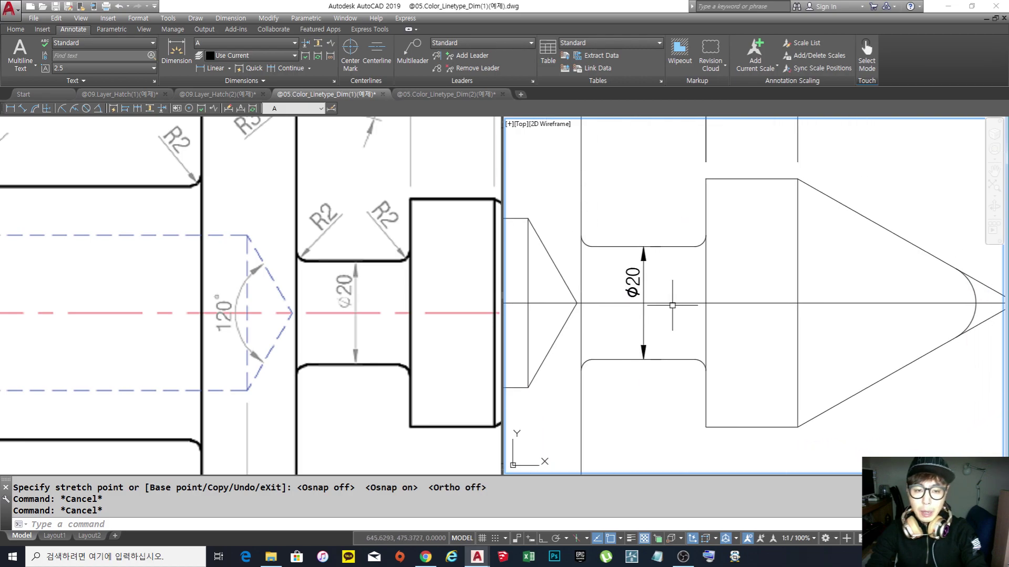
pyautogui.moveTo(719, 326); pyautogui.dragTo(684, 325, button='middle')
pyautogui.press('Escape')
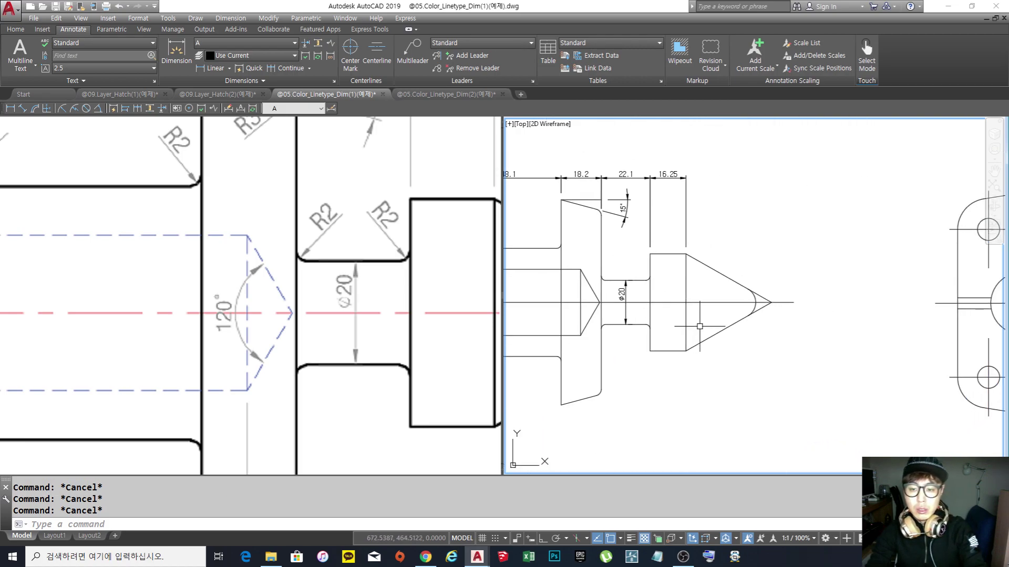
# Add a radius dimension to the thin neck's upper-left fillet, placing its arrow away from the arc.
pyautogui.scroll(6, 626, 297)
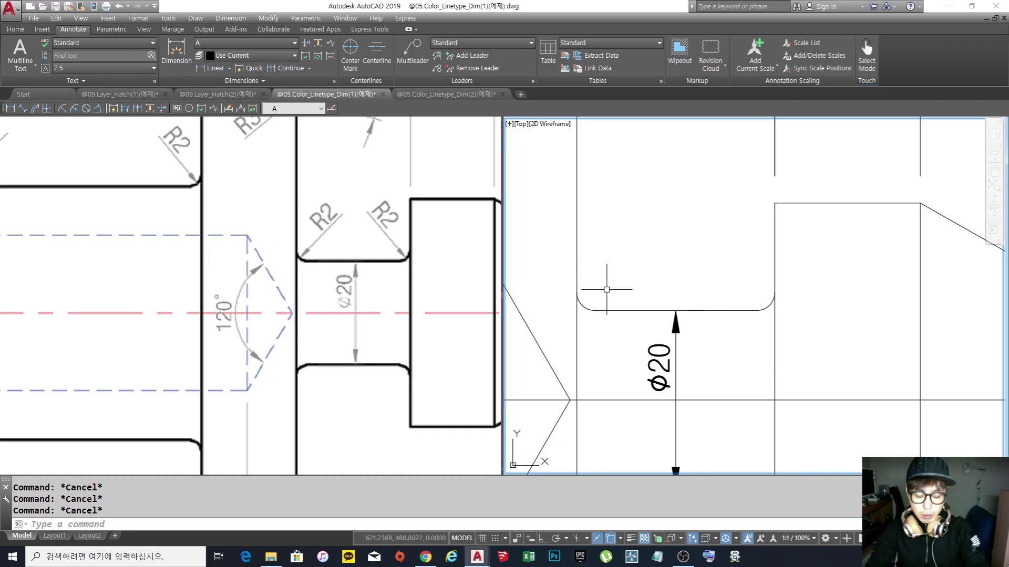
pyautogui.press('Return')
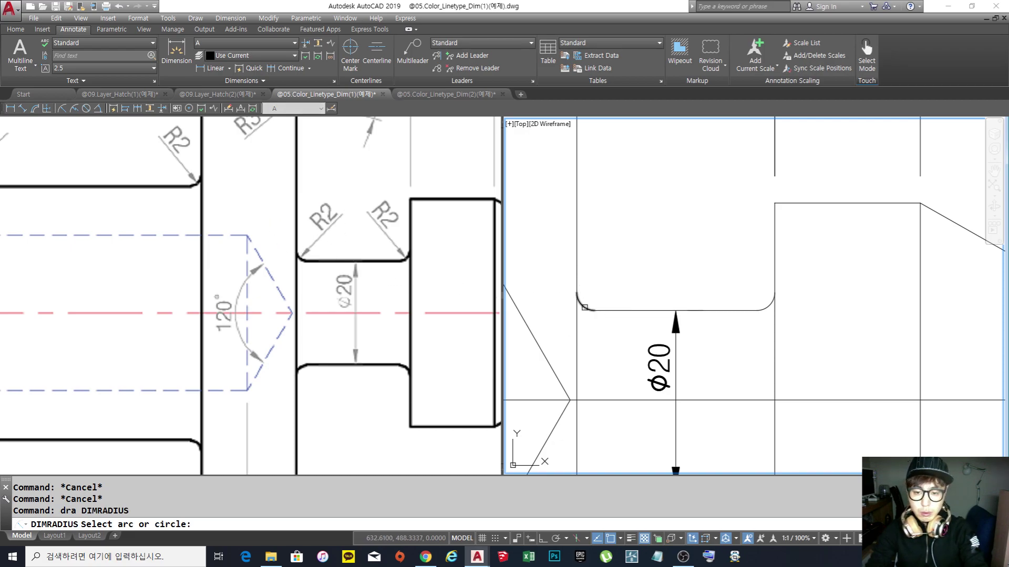
pyautogui.click(581, 305)
pyautogui.click(633, 253)
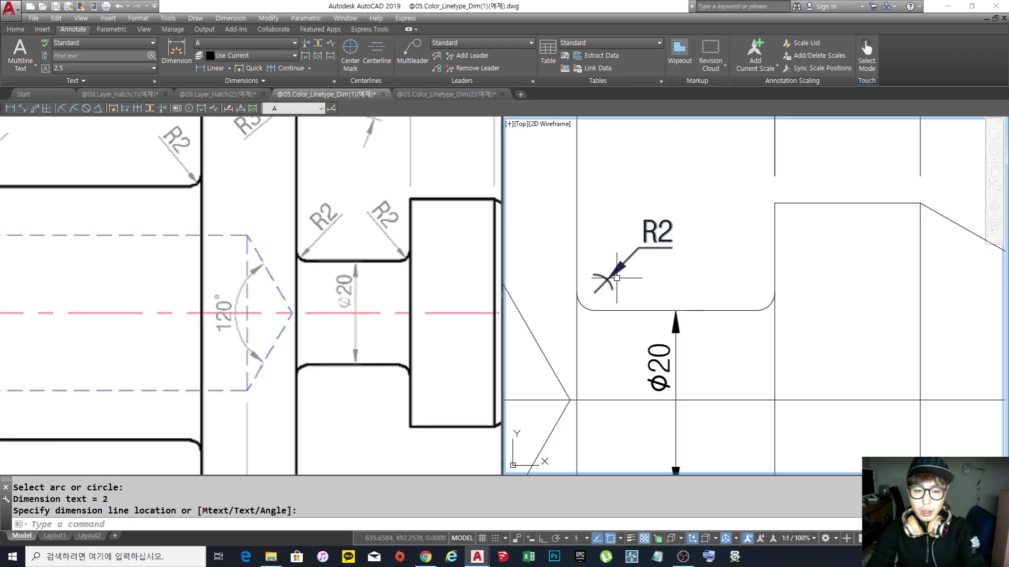
pyautogui.scroll(2, 624, 278)
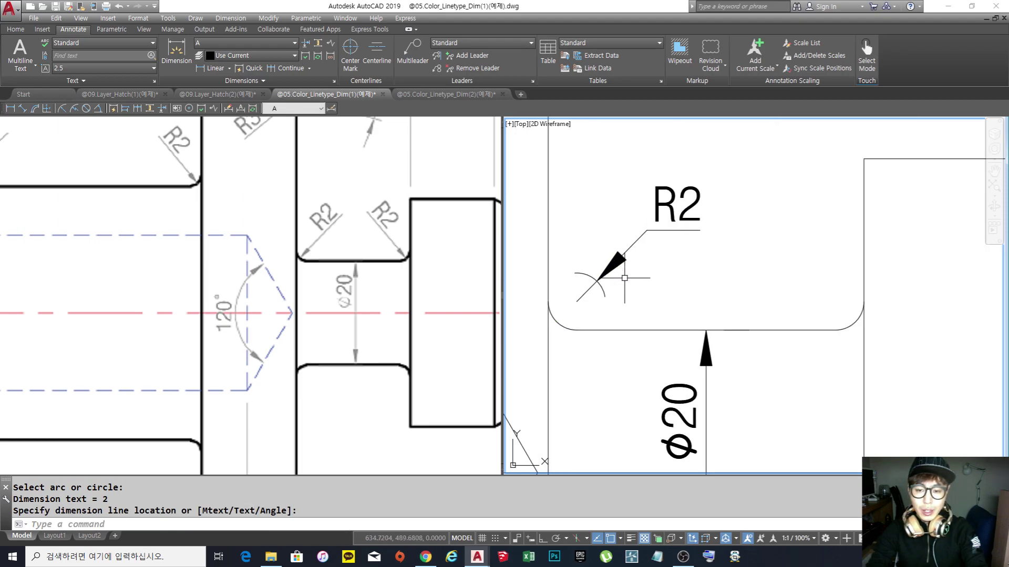
# Erase the radius dimension standing off the thin neck's upper-left fillet.
pyautogui.write('e')
pyautogui.press('Return')
pyautogui.click(621, 290)
pyautogui.click(621, 299)
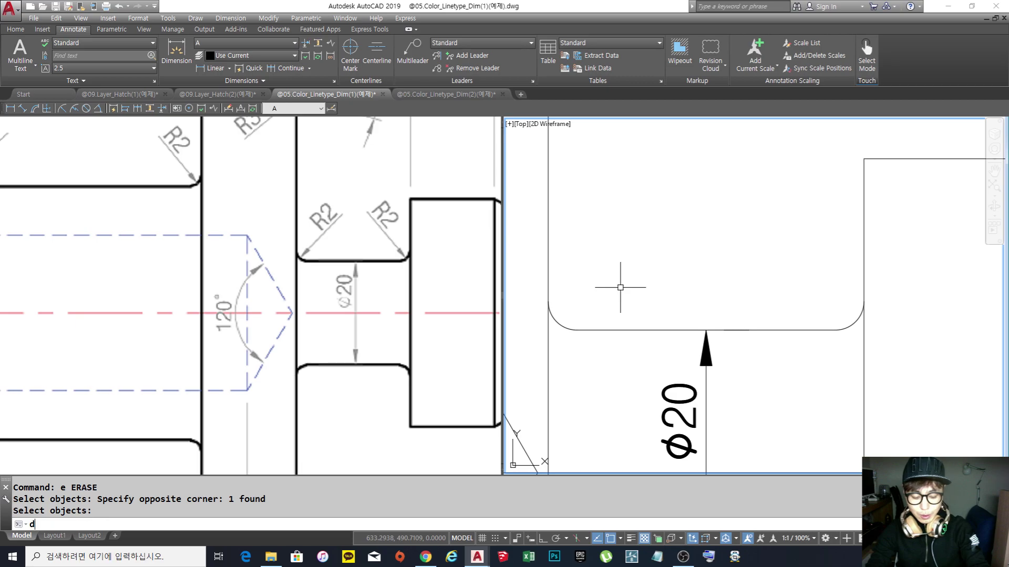
# Add a radius dimension to the thin neck's upper-left fillet, placing it close in so the arrow touches the arc.
pyautogui.press('BackSpace')
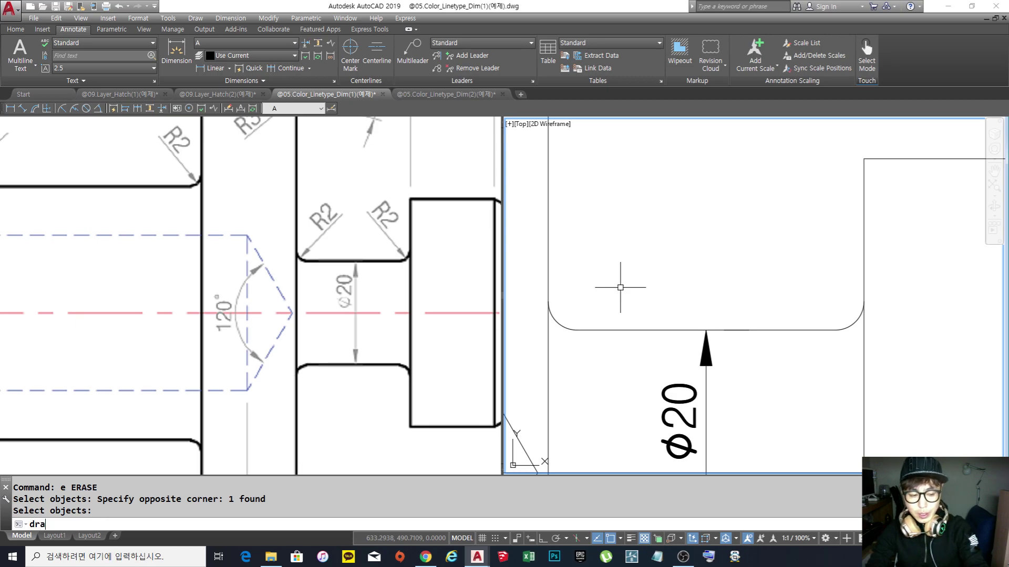
pyautogui.write('dra')
pyautogui.press('Return')
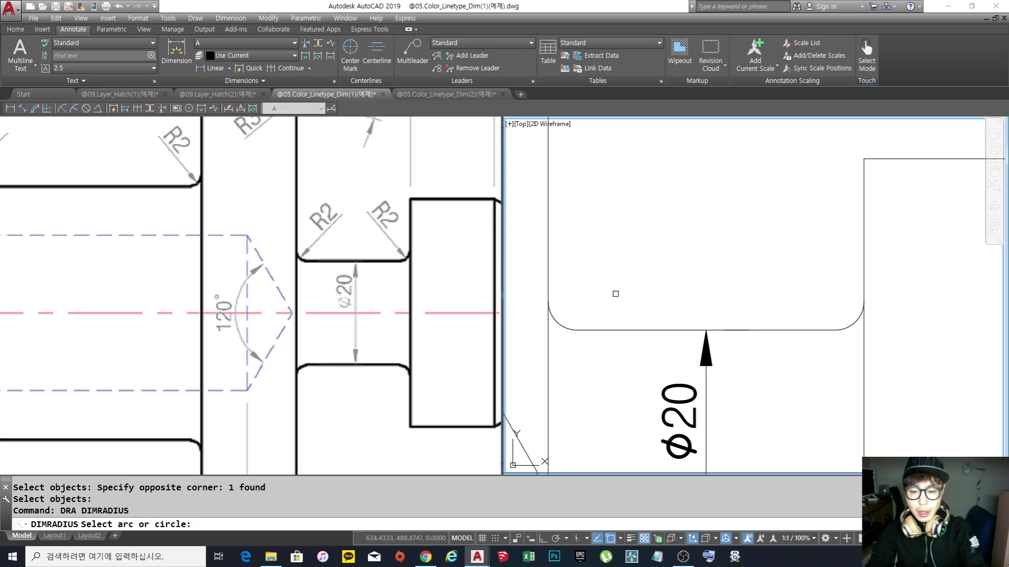
pyautogui.click(558, 323)
pyautogui.scroll(3, 567, 322)
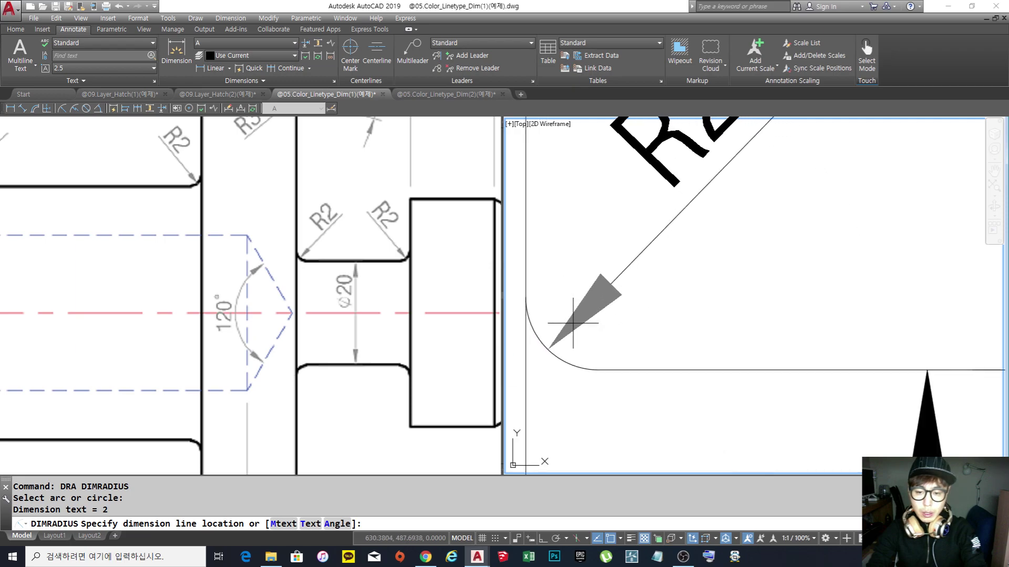
pyautogui.click(573, 323)
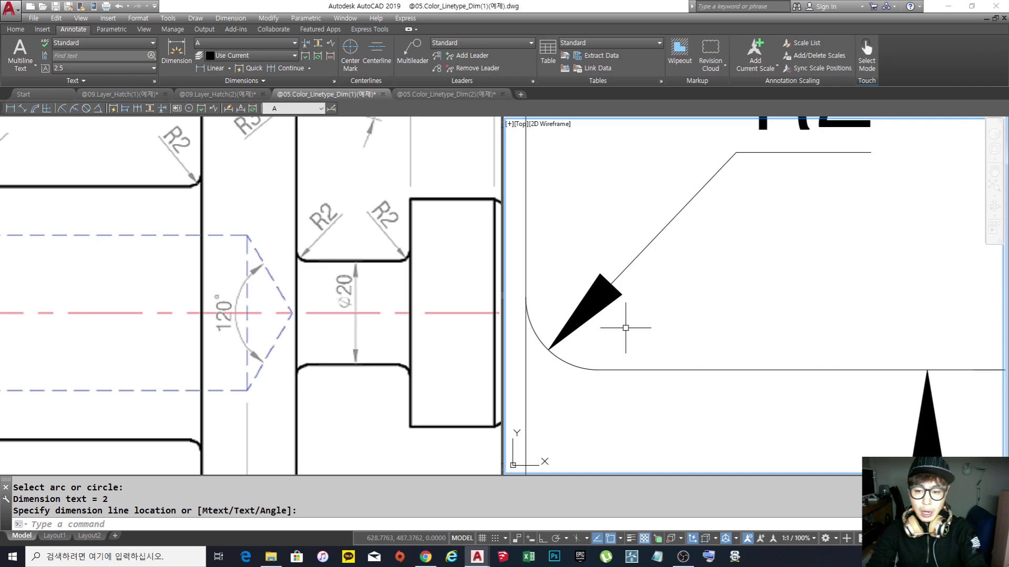
# Try to place a radius dimension above the arc of the thin neck's upper-right fillet.
pyautogui.scroll(-6, 625, 328)
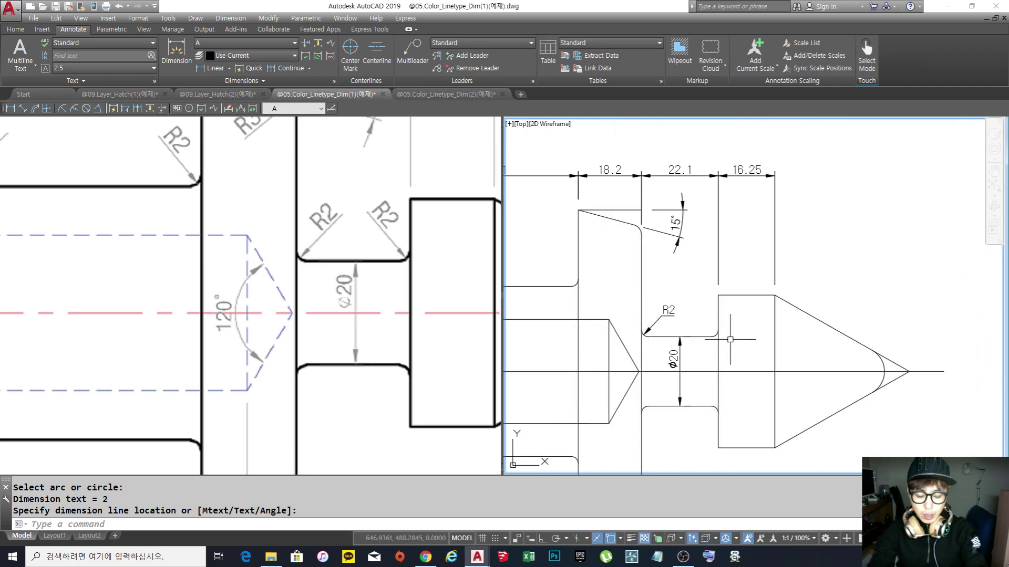
pyautogui.press('Return')
pyautogui.scroll(2, 721, 333)
pyautogui.click(711, 335)
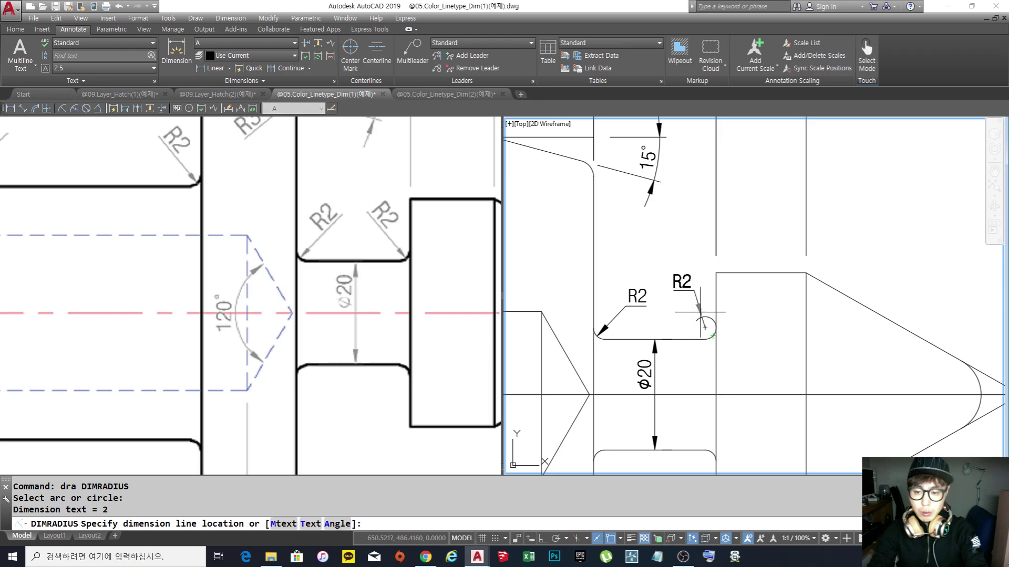
pyautogui.click(700, 313)
# Erase the radius dimension from the thin neck's upper-right fillet.
pyautogui.write('e')
pyautogui.press('Return')
pyautogui.click(692, 304)
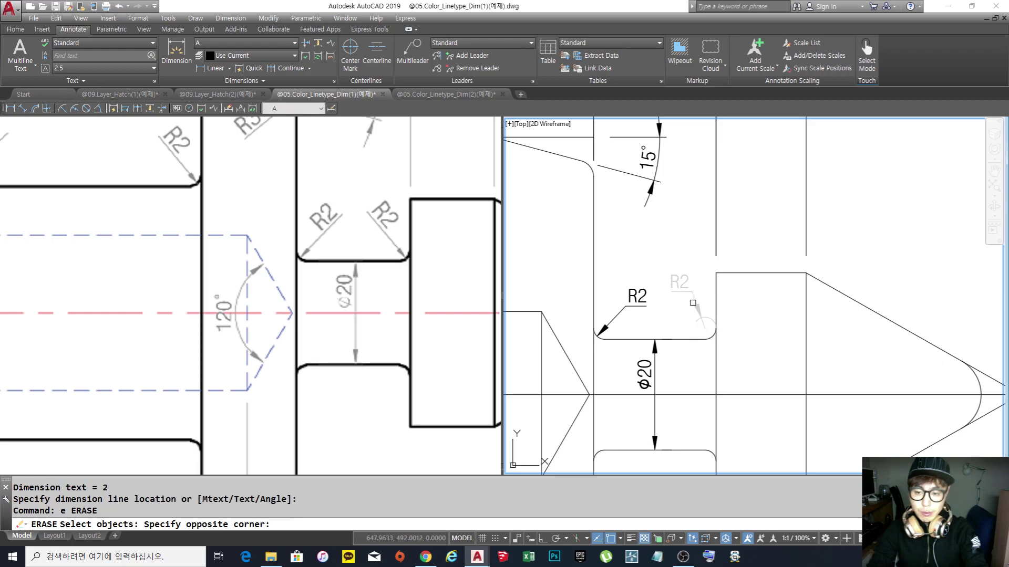
pyautogui.click(678, 286)
# Add a radius dimension to the thin neck's upper-right fillet, placing it close in so the arrow touches the arc.
pyautogui.scroll(5, 722, 339)
pyautogui.write('dra')
pyautogui.press('Return')
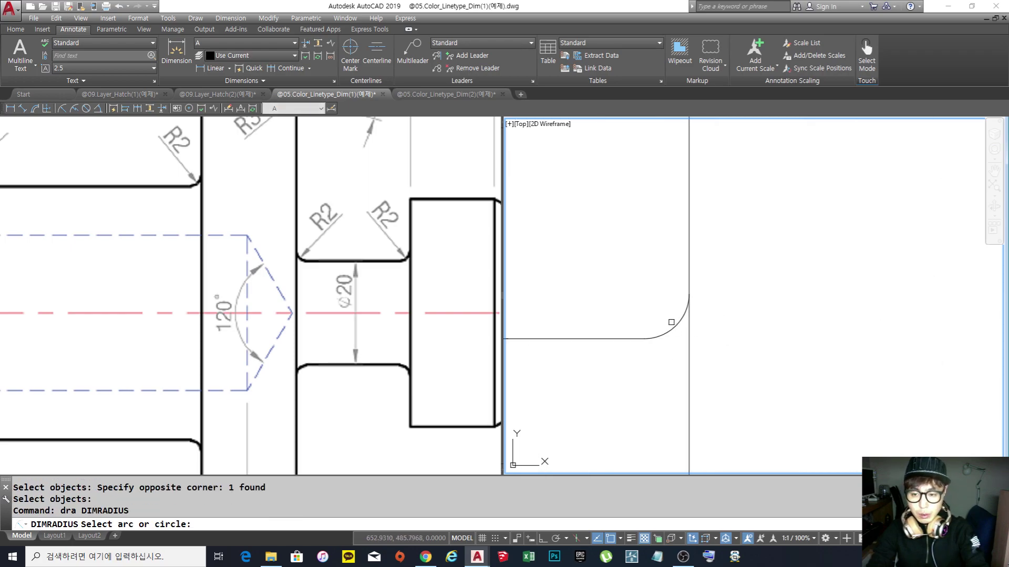
pyautogui.click(677, 322)
pyautogui.scroll(3, 668, 315)
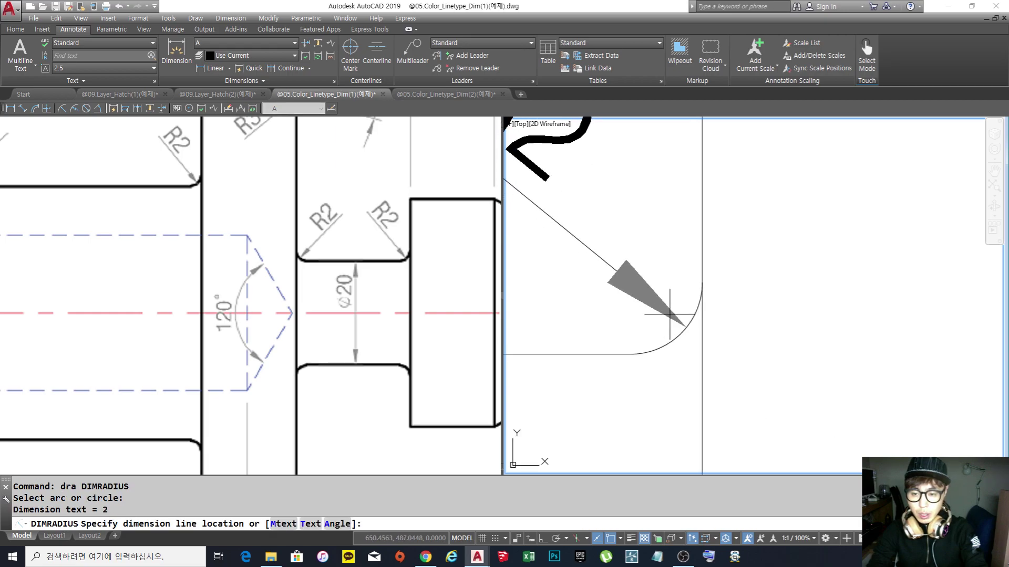
pyautogui.click(659, 306)
pyautogui.scroll(-6, 652, 313)
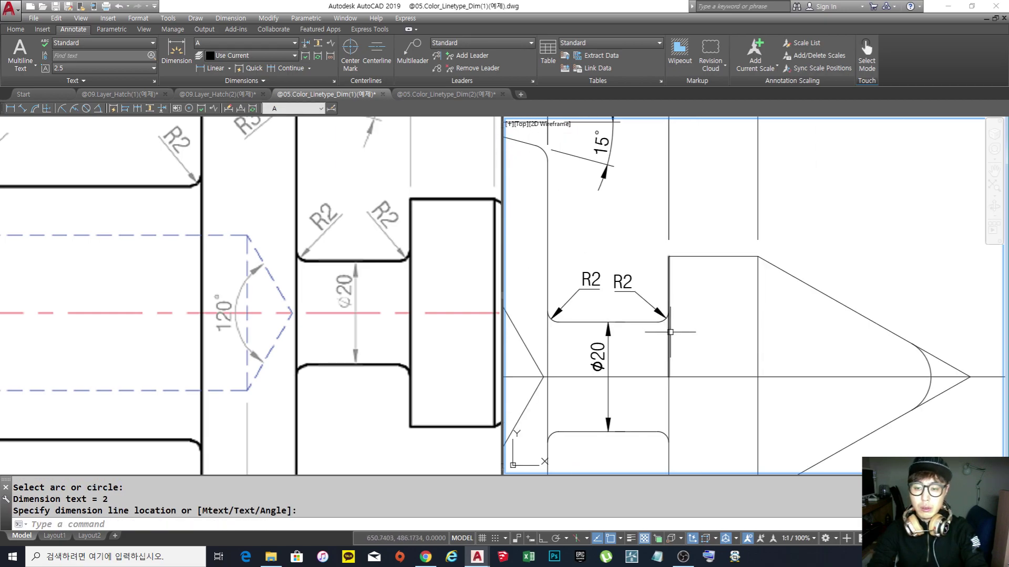
pyautogui.press('Escape')
pyautogui.press('Escape')
# Examine the pair of fillet radius dimensions on the thin neck and compare them with the reference drawing.
pyautogui.scroll(-1, 649, 317)
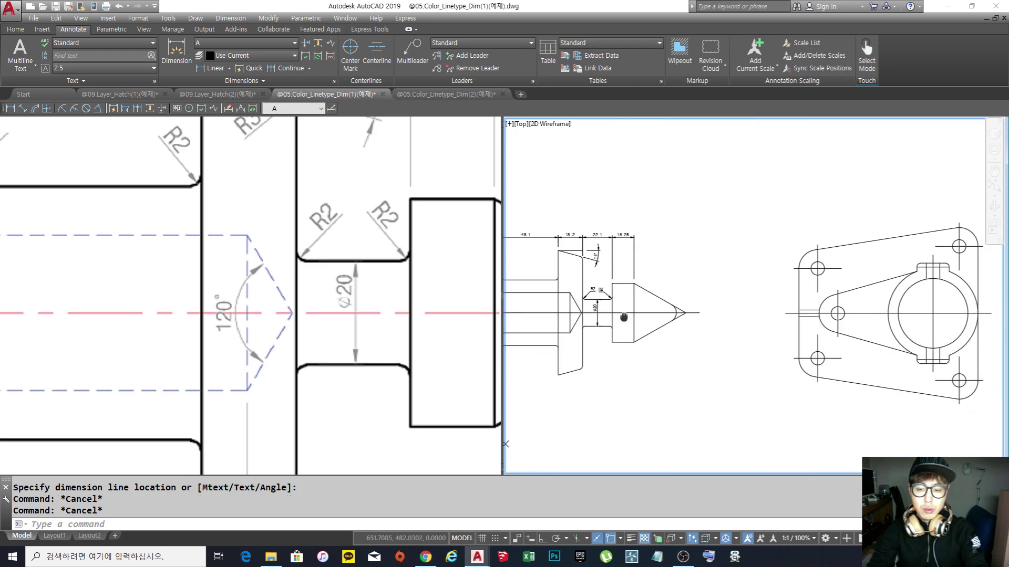
pyautogui.scroll(3, 598, 302)
pyautogui.scroll(2, 580, 287)
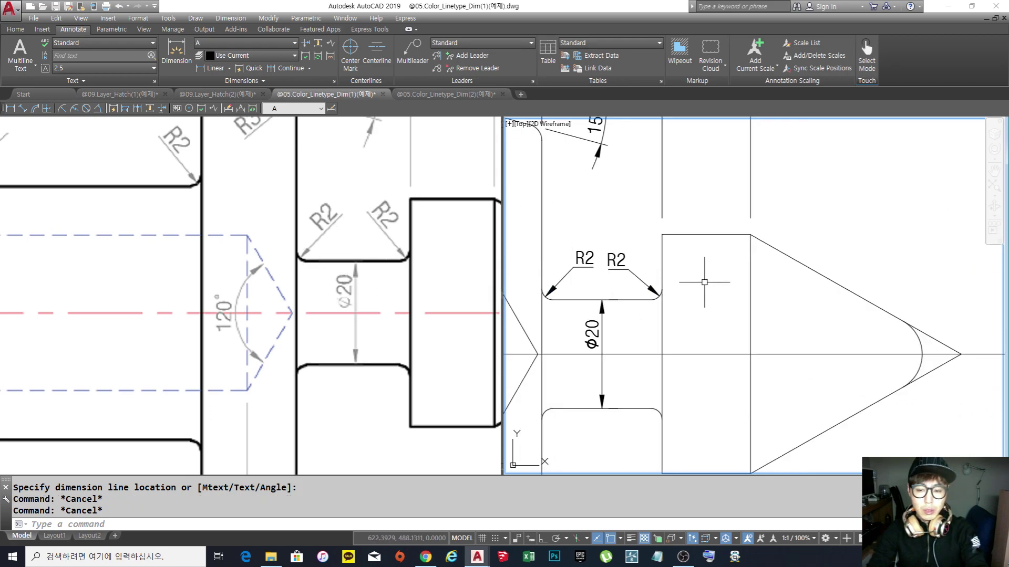
pyautogui.scroll(2, 604, 283)
pyautogui.click(660, 296)
pyautogui.scroll(-4, 677, 290)
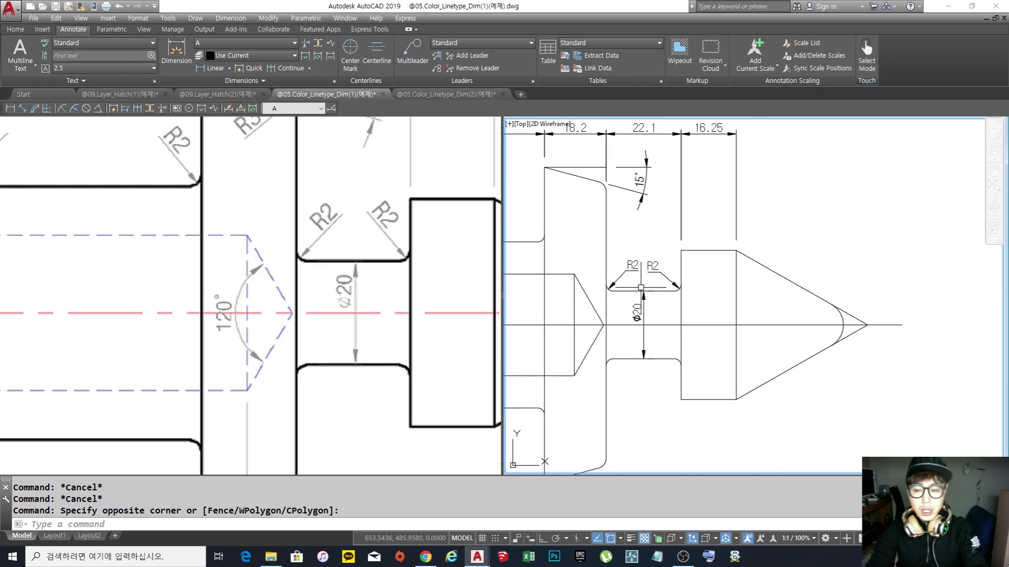
pyautogui.press('Escape')
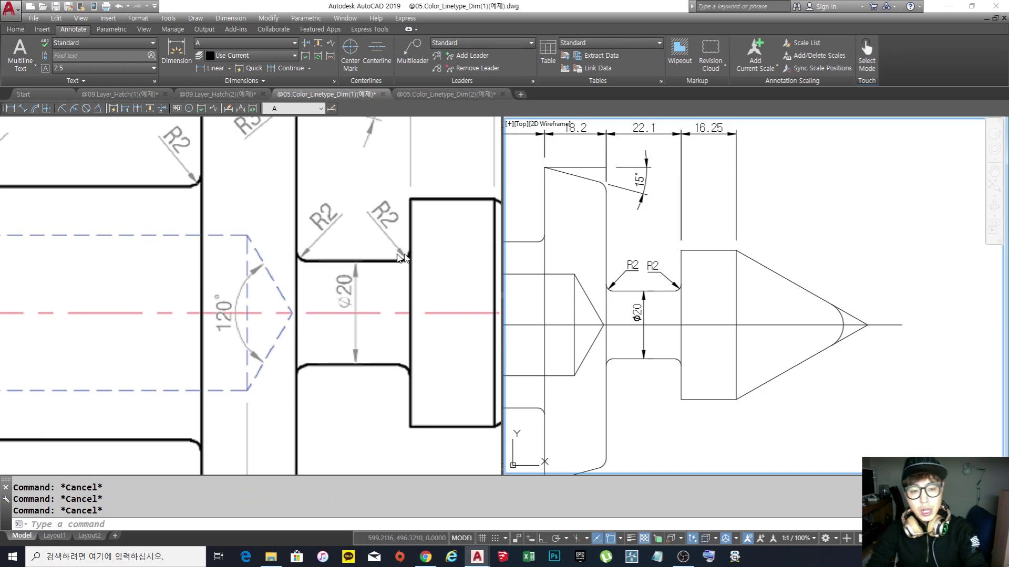
pyautogui.click(667, 316)
pyautogui.press('Escape')
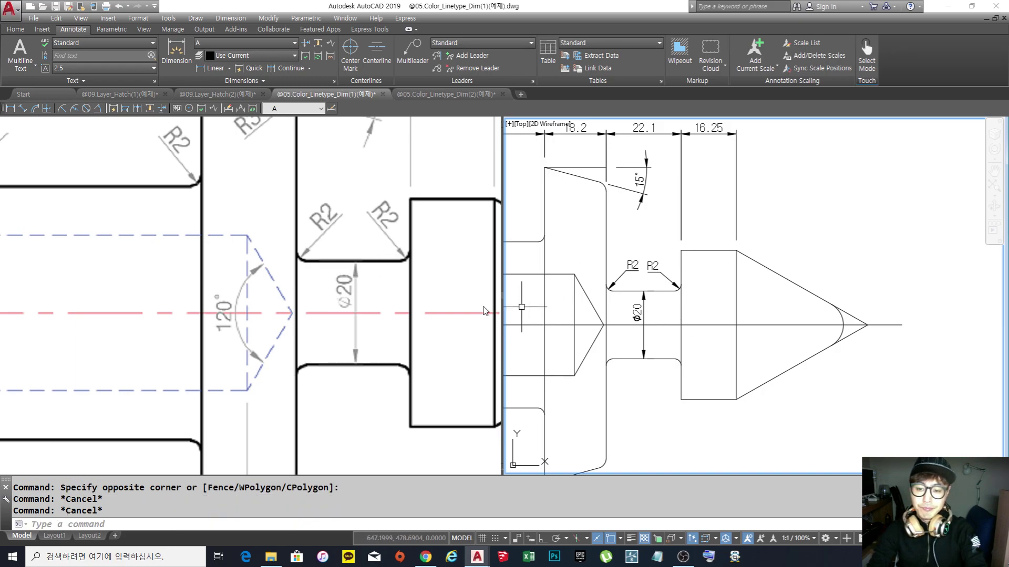
# Examine the reference drawing of the bracket plate, especially the hole note, corner radii and the large ring's diameter dimensions.
pyautogui.click(388, 279)
pyautogui.scroll(-5, 388, 279)
pyautogui.scroll(8, 393, 297)
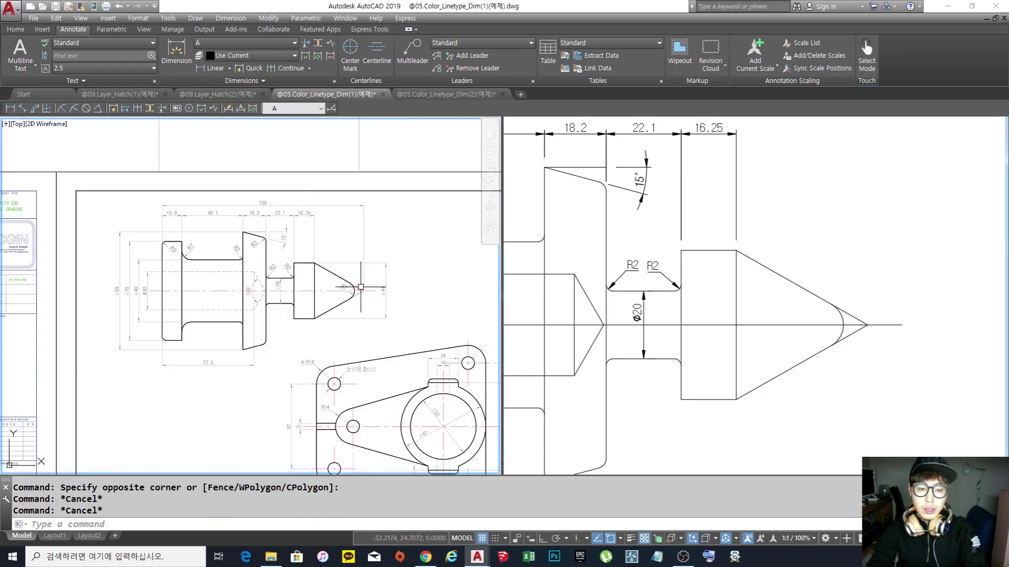
pyautogui.scroll(-4, 370, 275)
pyautogui.scroll(3, 377, 358)
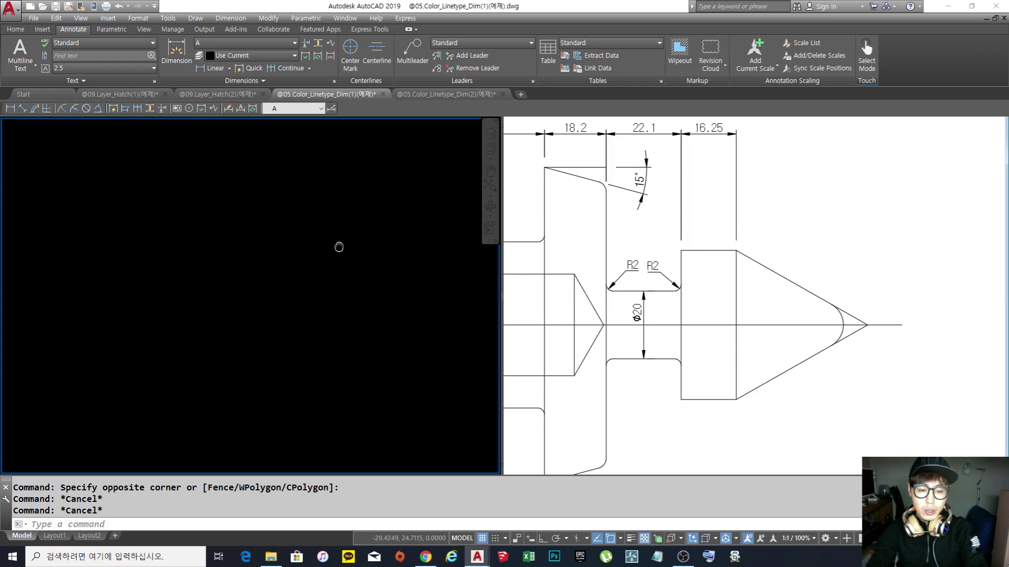
pyautogui.scroll(-3, 327, 311)
pyautogui.scroll(3, 371, 314)
pyautogui.scroll(-3, 376, 310)
pyautogui.scroll(3, 382, 307)
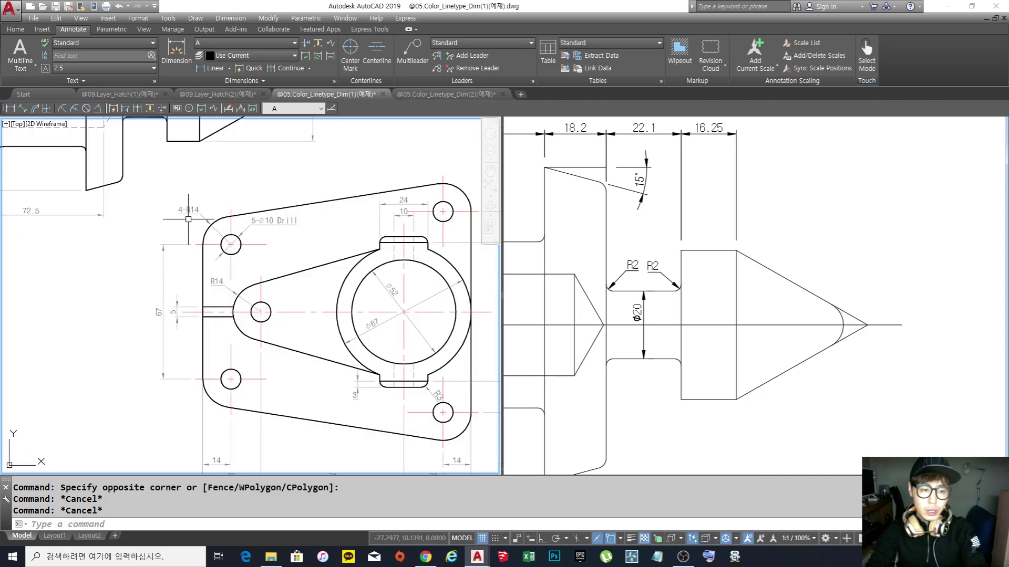
pyautogui.scroll(2, 188, 209)
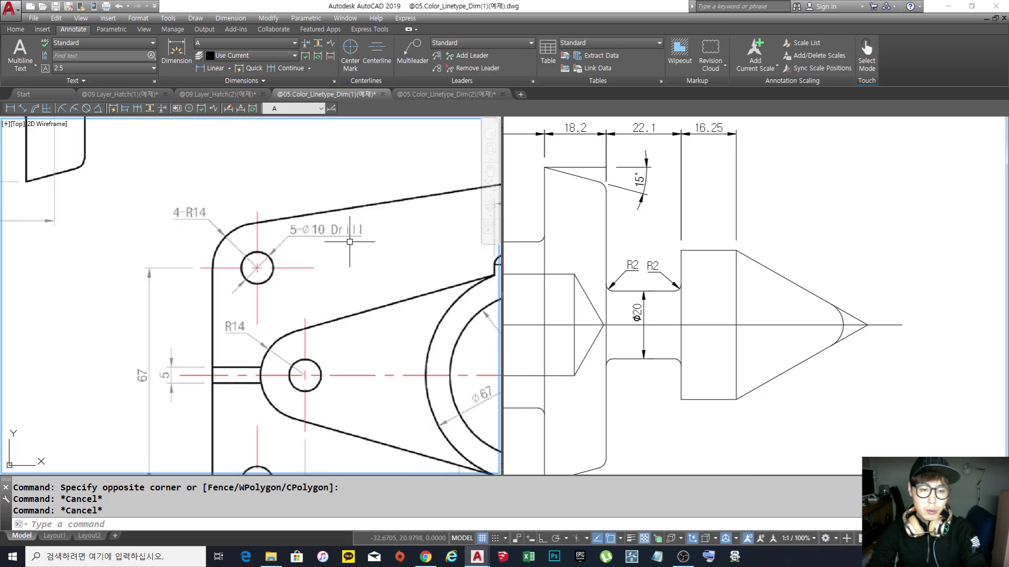
pyautogui.scroll(-5, 359, 258)
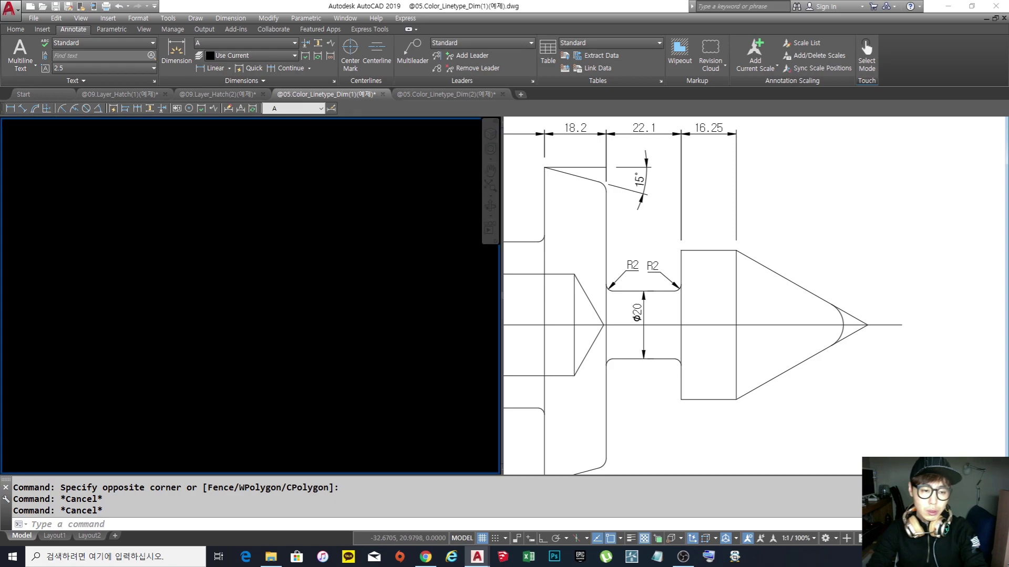
pyautogui.scroll(-1, 315, 281)
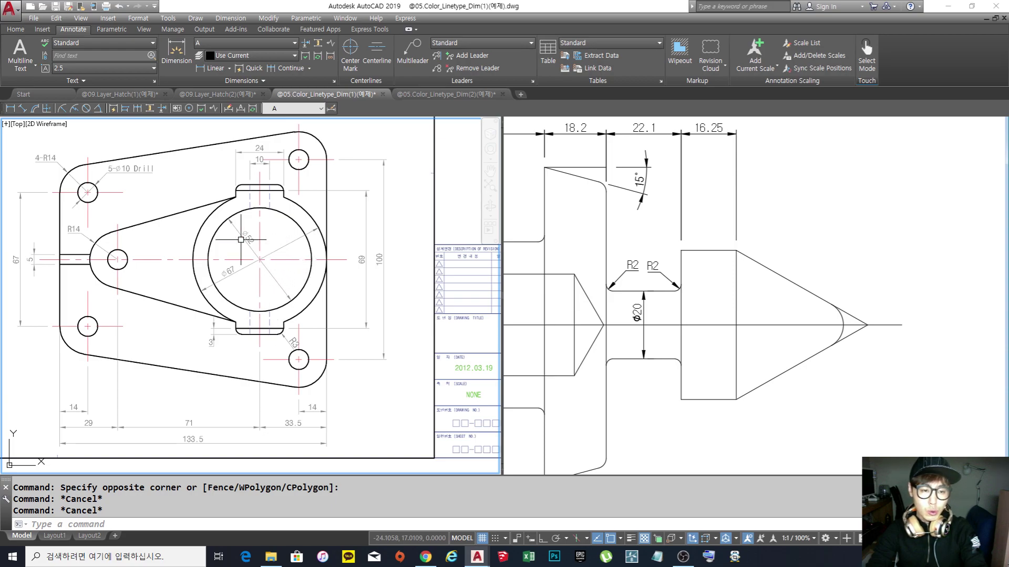
pyautogui.scroll(2, 245, 242)
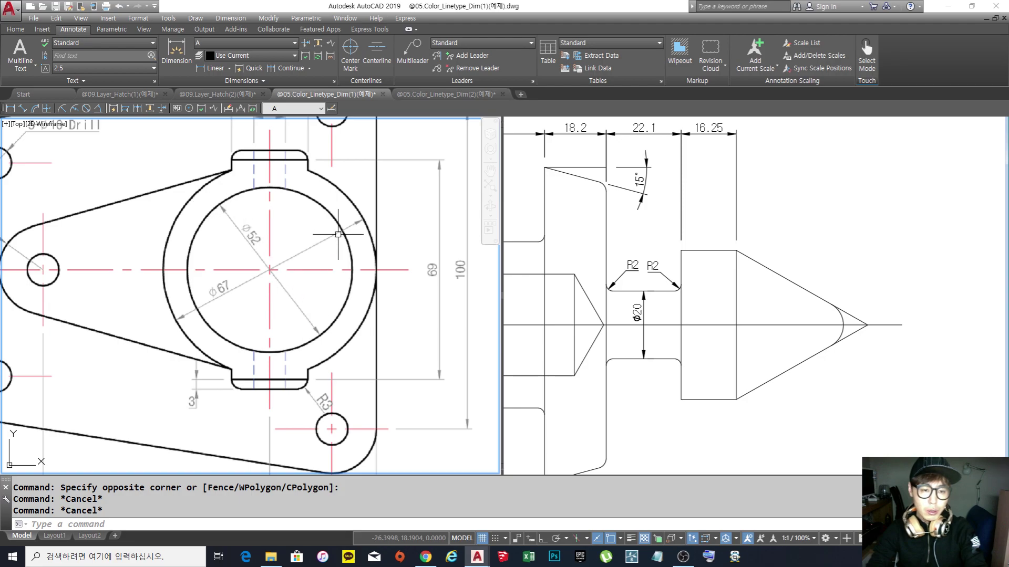
# Add a diameter dimension to the inner circle of the bracket plate's large ring, with its text inside the circle's upper-right part.
pyautogui.scroll(-4, 631, 238)
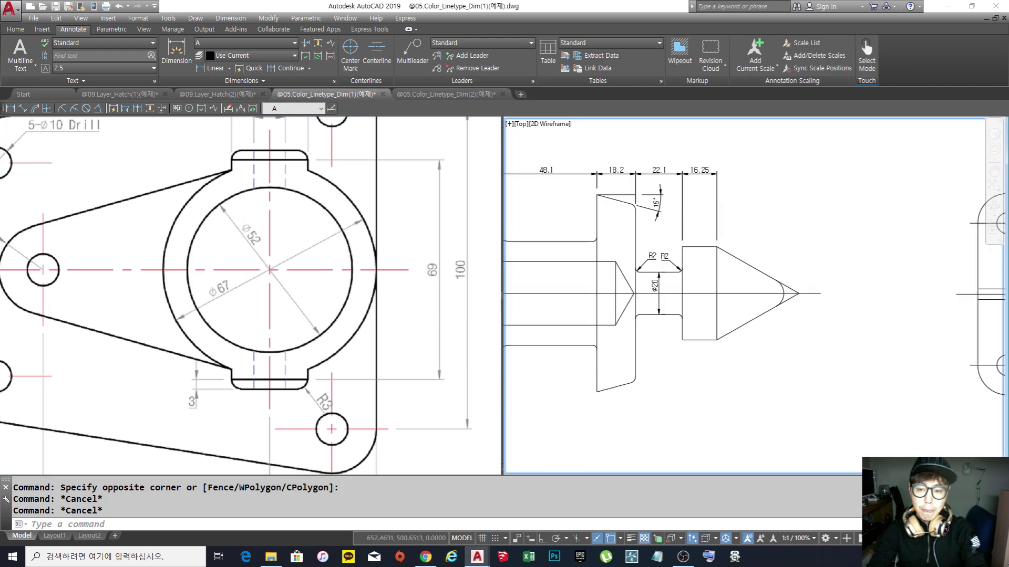
pyautogui.scroll(5, 514, 216)
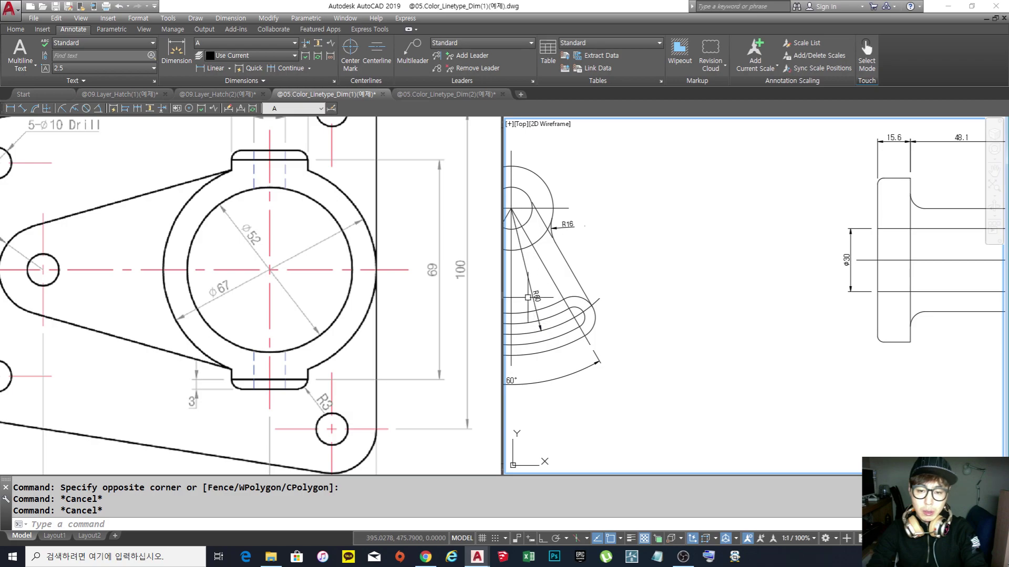
pyautogui.scroll(-5, 514, 217)
pyautogui.moveTo(578, 237); pyautogui.dragTo(705, 266, button='middle')
pyautogui.moveTo(867, 250); pyautogui.dragTo(741, 272, button='middle')
pyautogui.scroll(6, 741, 272)
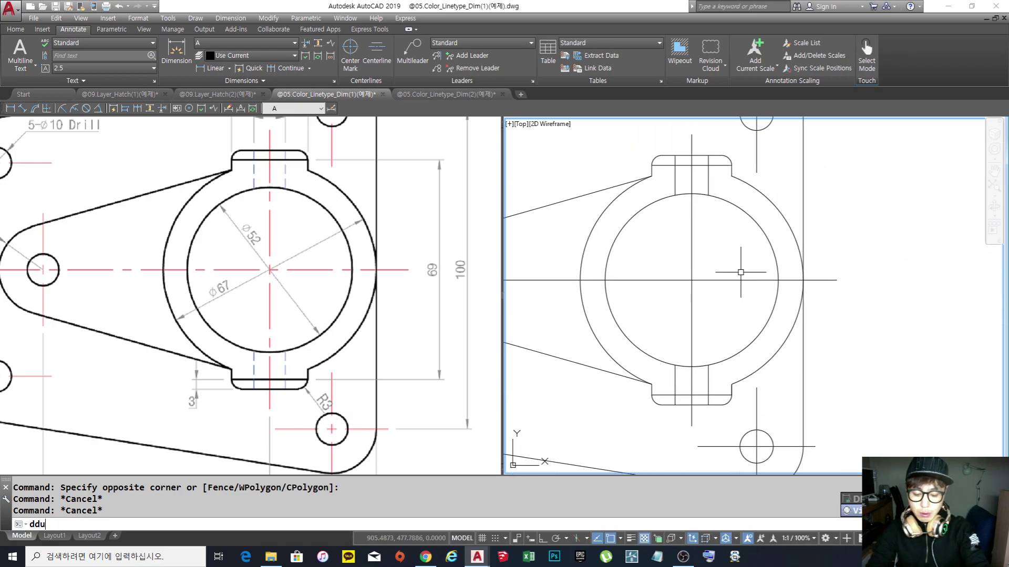
pyautogui.press('Escape')
pyautogui.write('ddi')
pyautogui.press('Return')
pyautogui.click(684, 194)
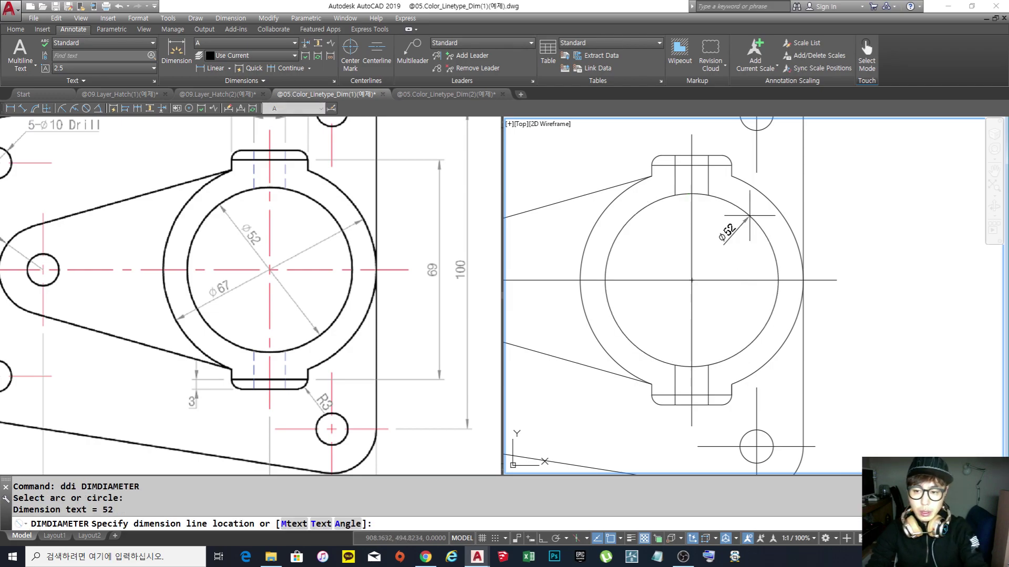
pyautogui.click(729, 246)
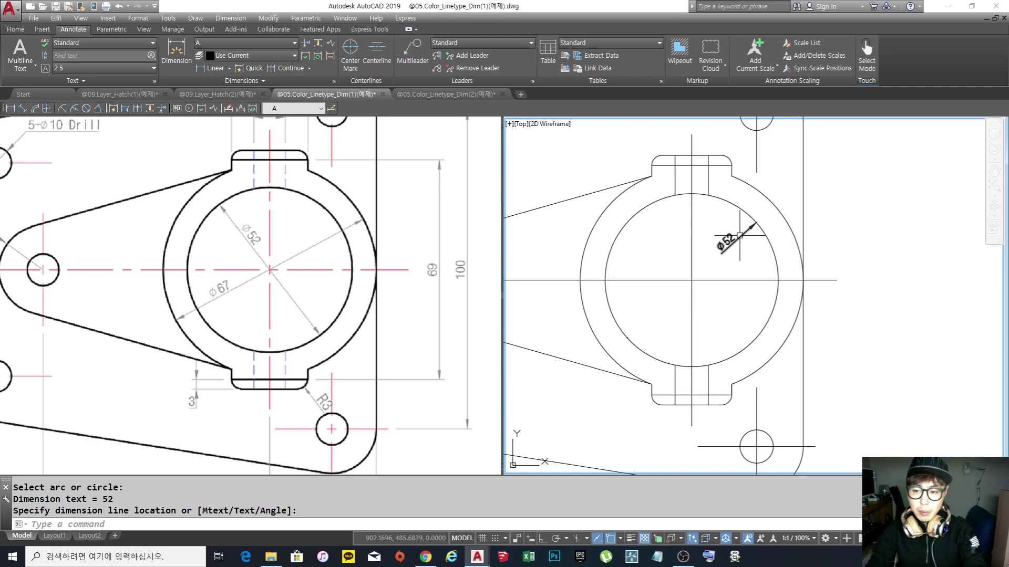
# Change the dimension style of the inner circle's diameter dimension to ISO-25.
pyautogui.click(750, 247)
pyautogui.click(592, 194)
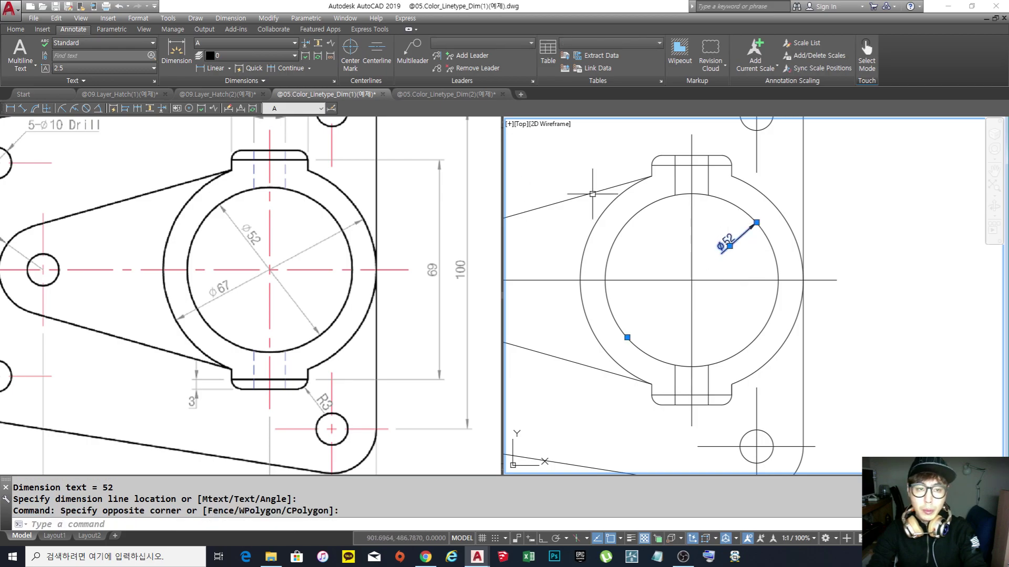
pyautogui.click(295, 111)
pyautogui.click(284, 134)
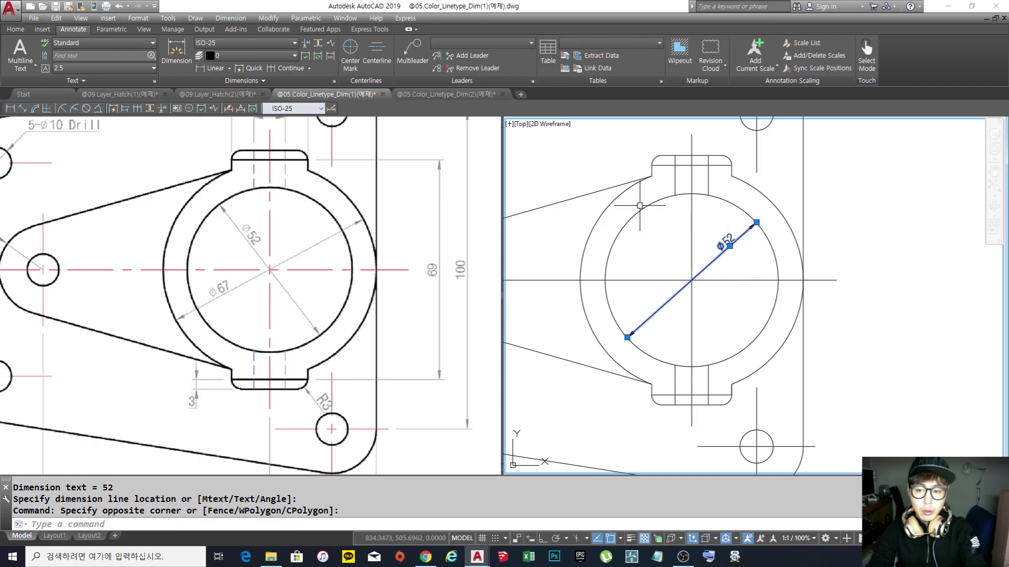
pyautogui.press('Escape')
pyautogui.press('Escape')
pyautogui.press('Escape')
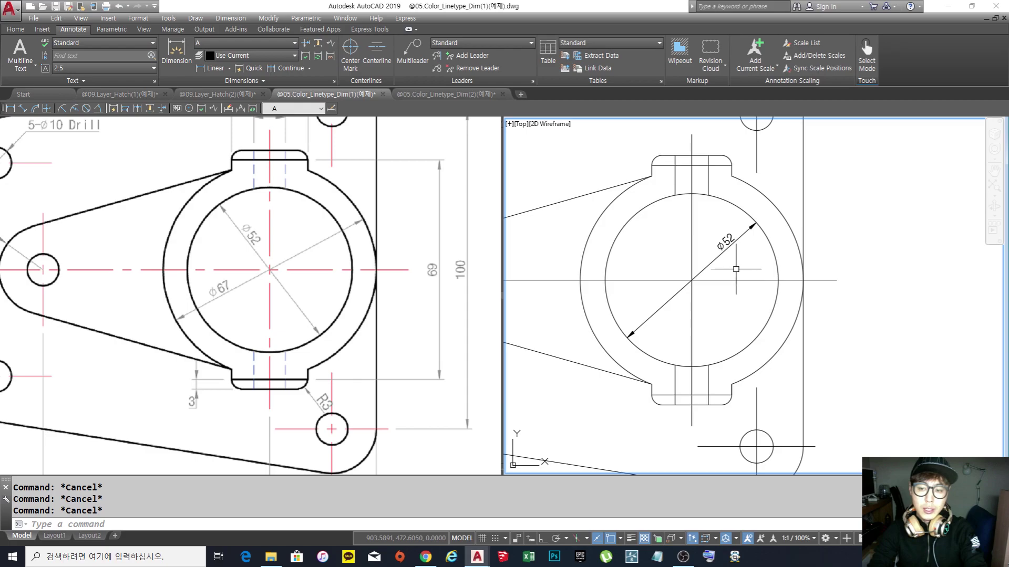
# Examine the dimensioned oval link drawing around its inner fillet radius dimension.
pyautogui.scroll(-5, 735, 285)
pyautogui.scroll(3, 578, 294)
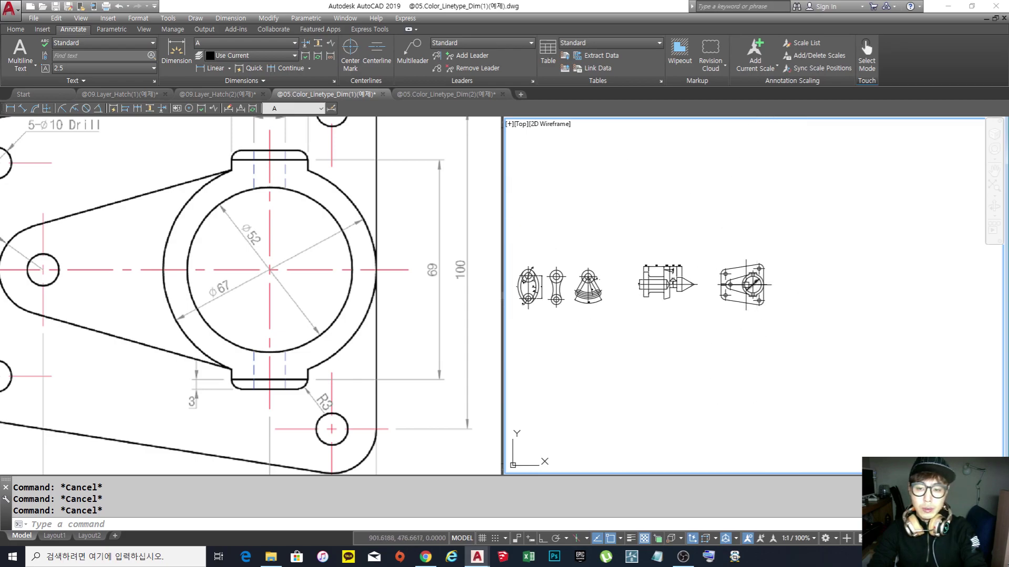
pyautogui.moveTo(757, 273); pyautogui.dragTo(752, 275, button='middle')
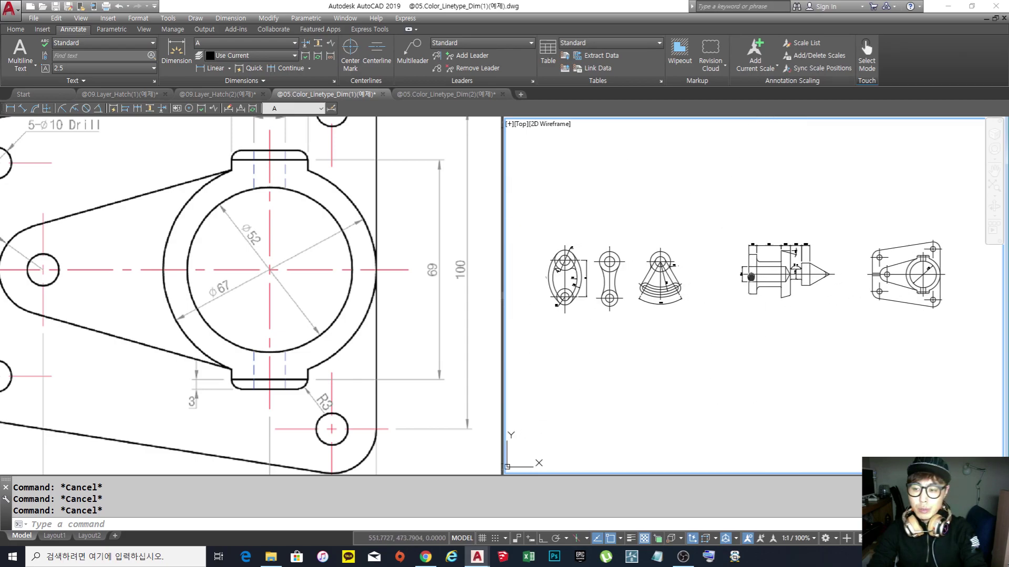
pyautogui.scroll(2, 554, 275)
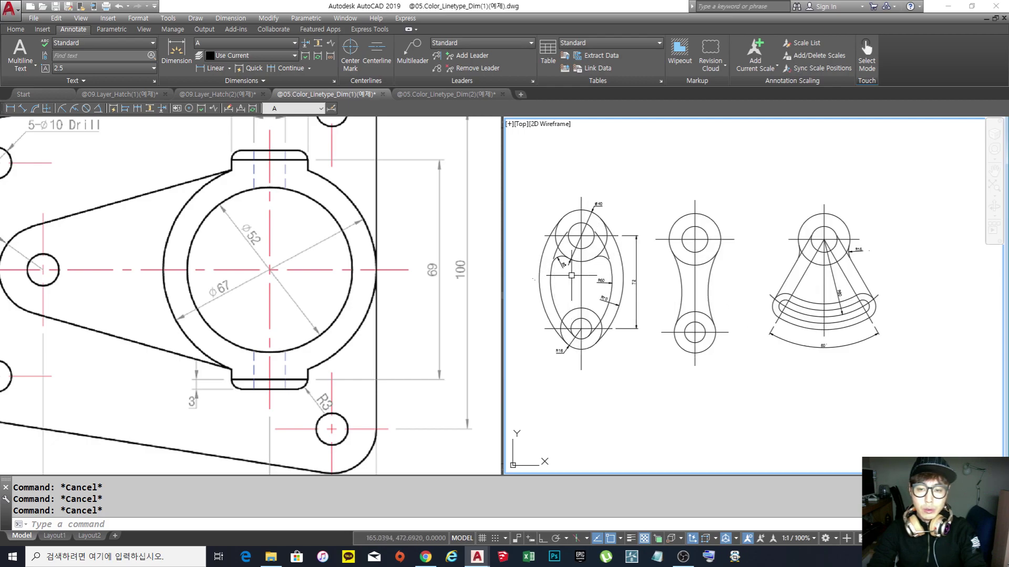
pyautogui.scroll(3, 598, 281)
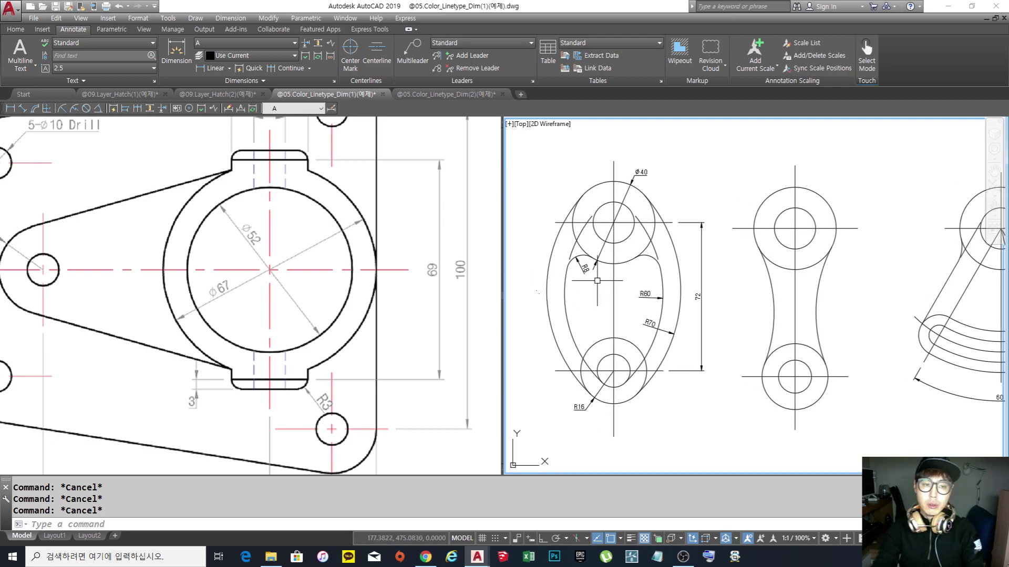